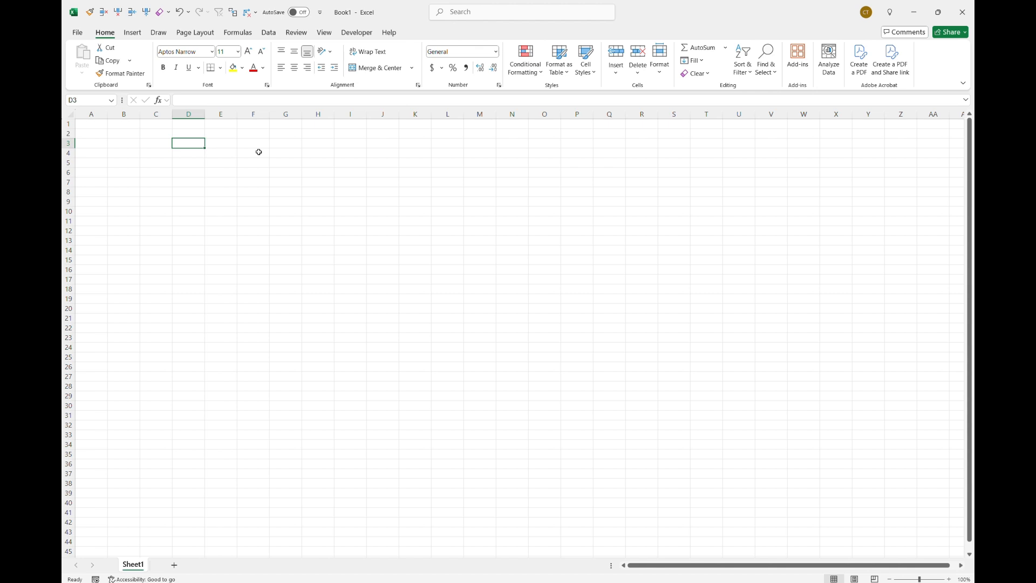
- Enter the headers Name, Last Name, City and Country in cells D3 through G3
{"action": "type", "text": "Name"}
{"action": "key", "text": "Tab"}
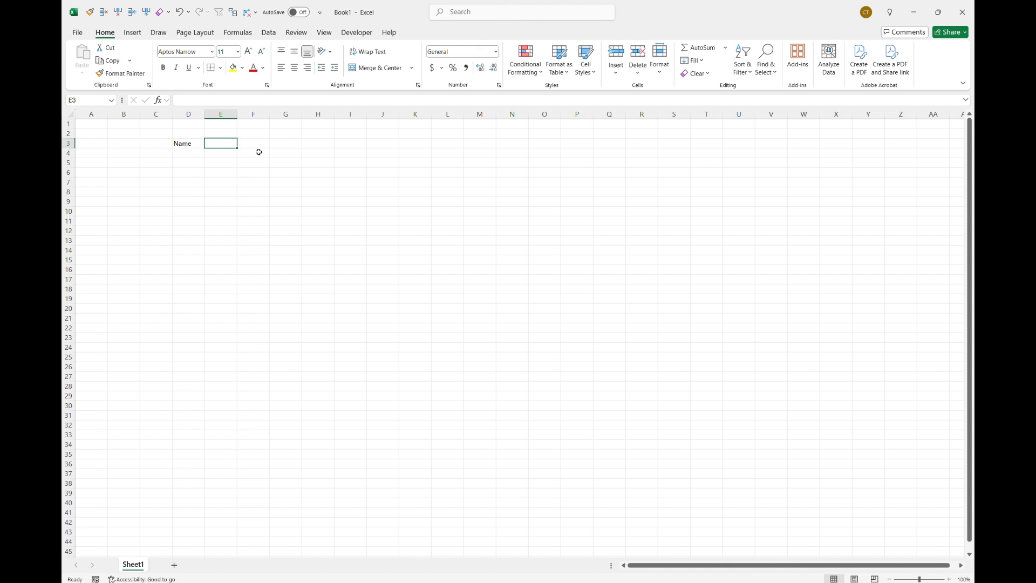
{"action": "type", "text": "Last Name"}
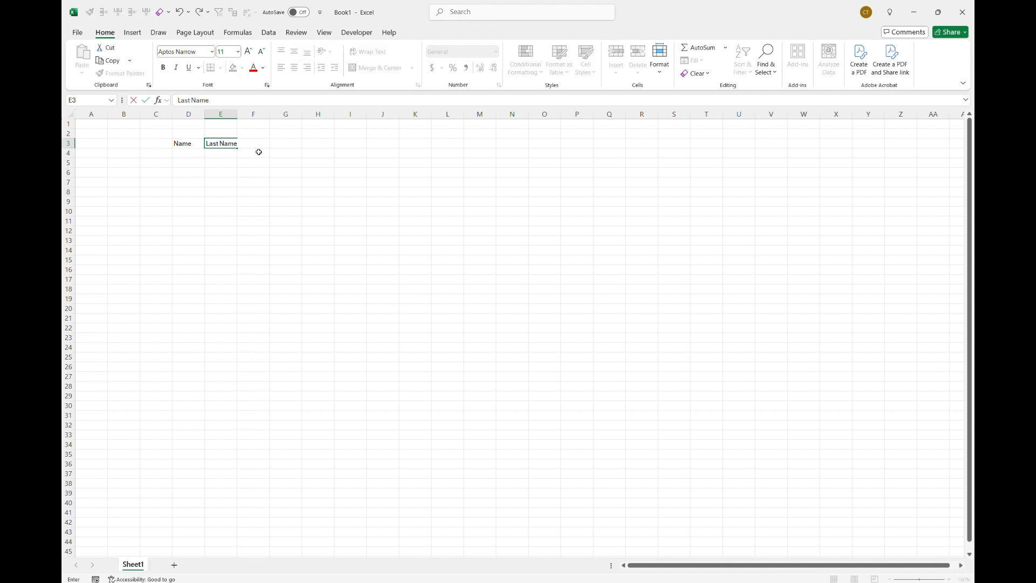
{"action": "key", "text": "Tab"}
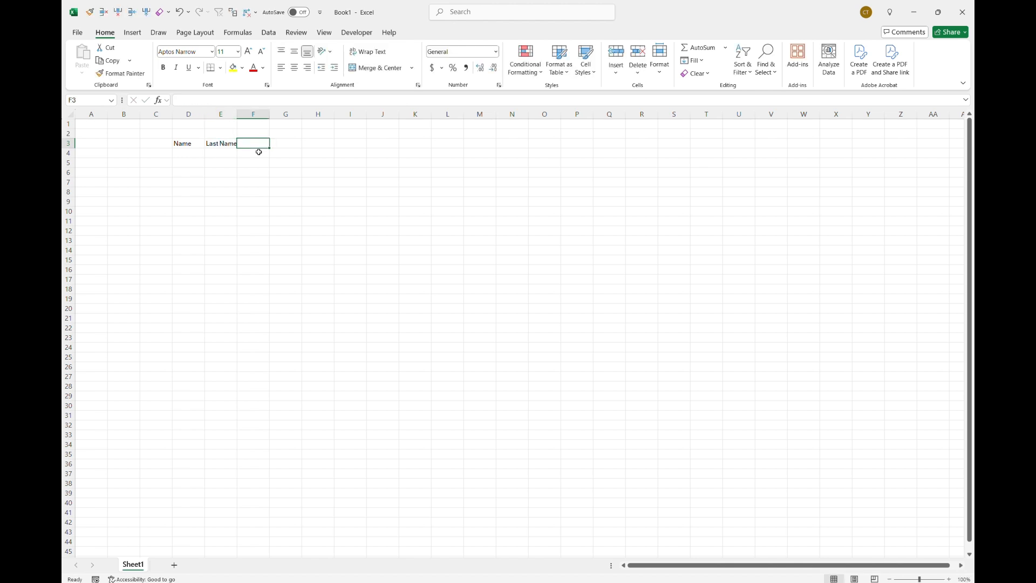
{"action": "type", "text": "City"}
{"action": "key", "text": "Tab"}
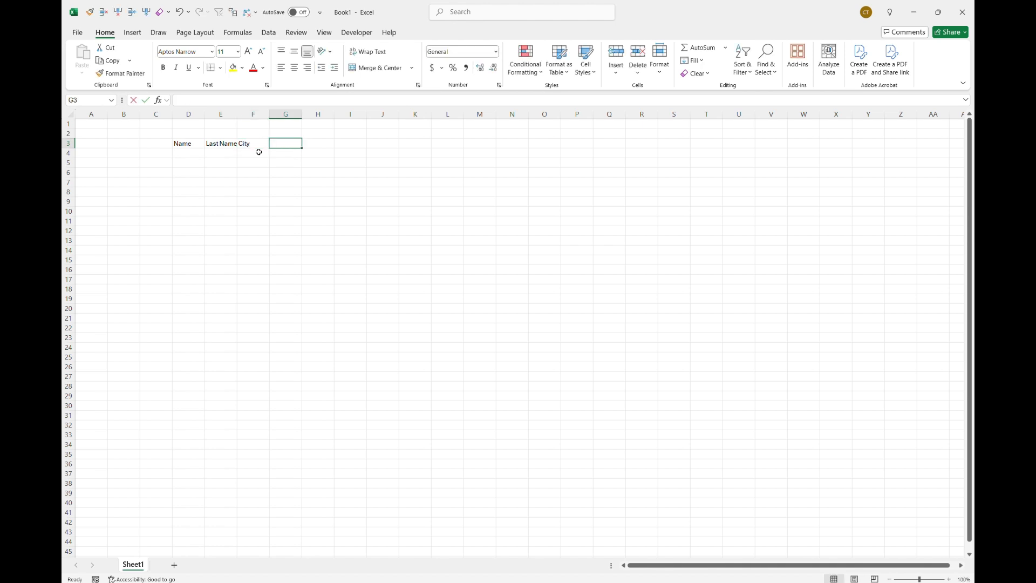
{"action": "type", "text": "Country"}
{"action": "key", "text": "Tab"}
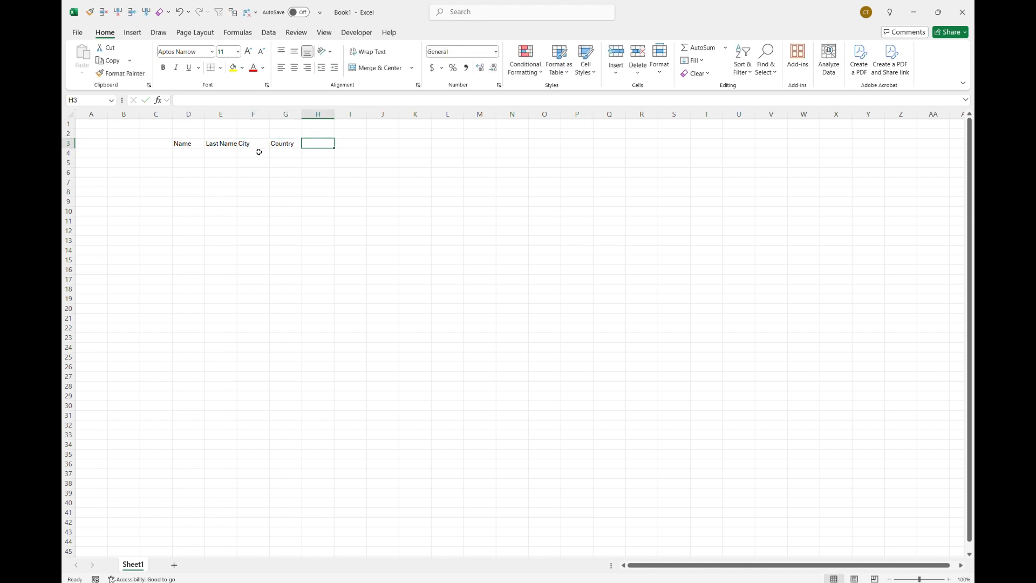
- Enter DoB as the header in cell H3, next to Country
{"action": "type", "text": "Age"}
{"action": "key", "text": "BackSpace"}
{"action": "key", "text": "BackSpace"}
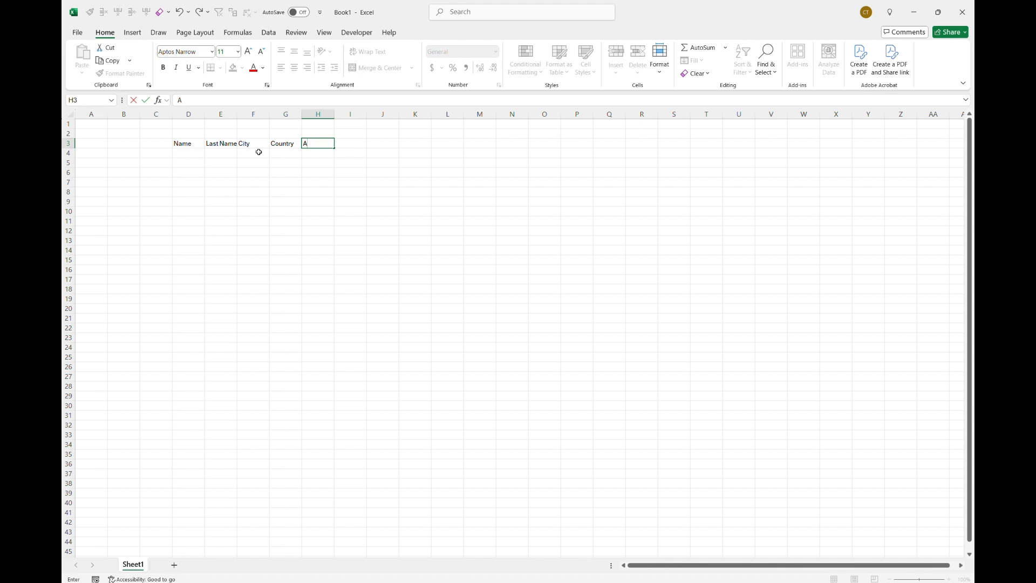
{"action": "type", "text": "D"}
{"action": "type", "text": "ate"}
{"action": "key", "text": "BackSpace"}
{"action": "key", "text": "BackSpace"}
{"action": "type", "text": "oB"}
{"action": "key", "text": "Return"}
- Enter Favorite Color as the header in cell I3, next to DoB
{"action": "key", "text": "Up"}
{"action": "key", "text": "Right"}
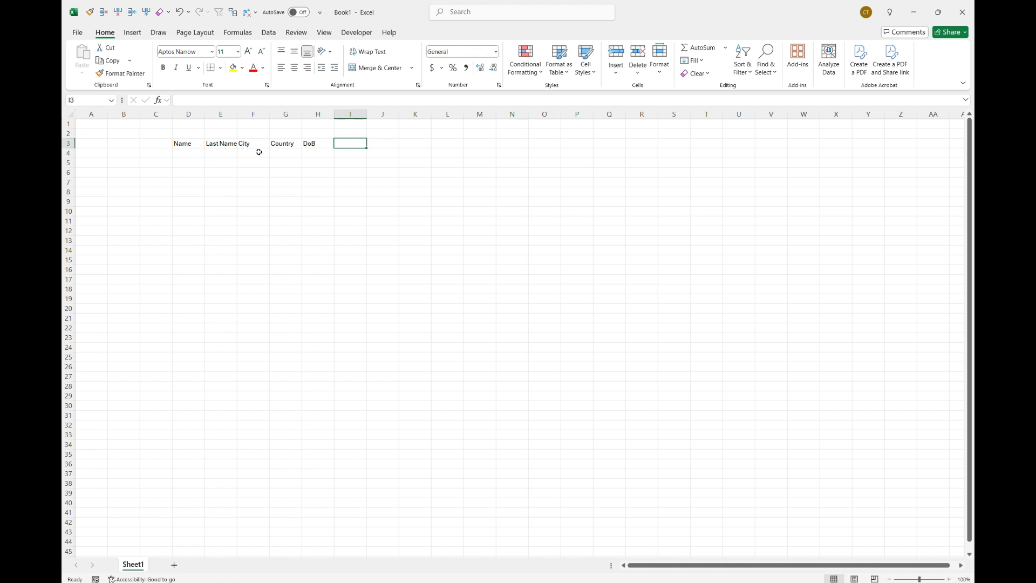
{"action": "type", "text": "Fa"}
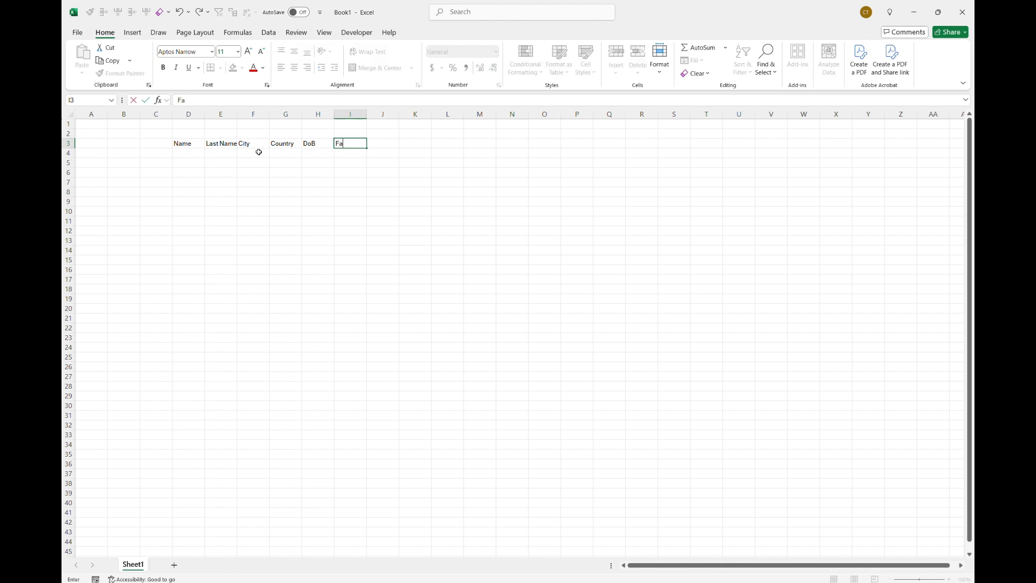
{"action": "type", "text": "vorite Color"}
{"action": "key", "text": "Return"}
{"action": "key", "text": "Up"}
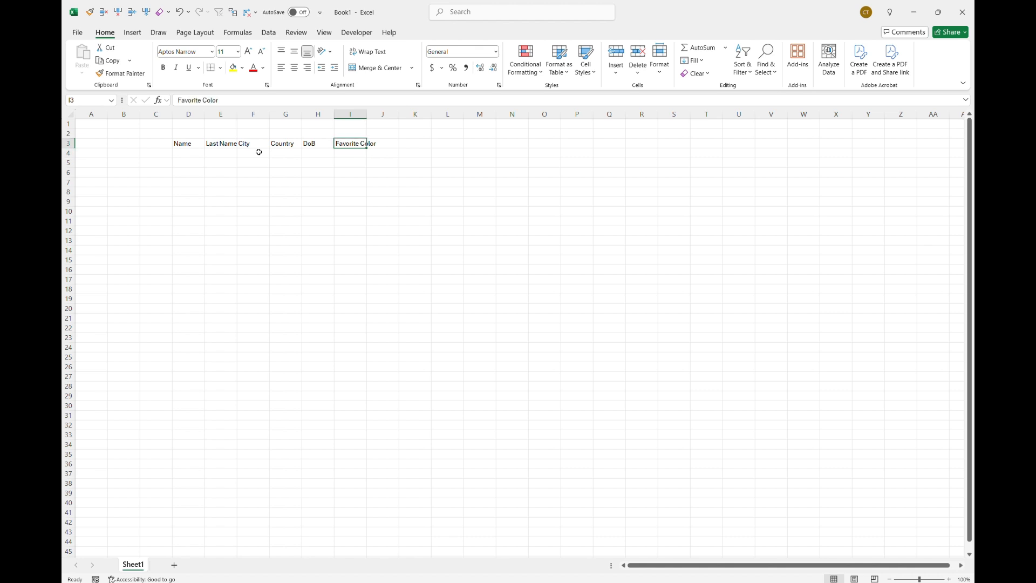
- Fill the Name and Last Name cells of row 4 with Charlie and Brown
{"action": "key", "text": "Left"}
{"action": "key", "text": "Left"}
{"action": "key", "text": "Down"}
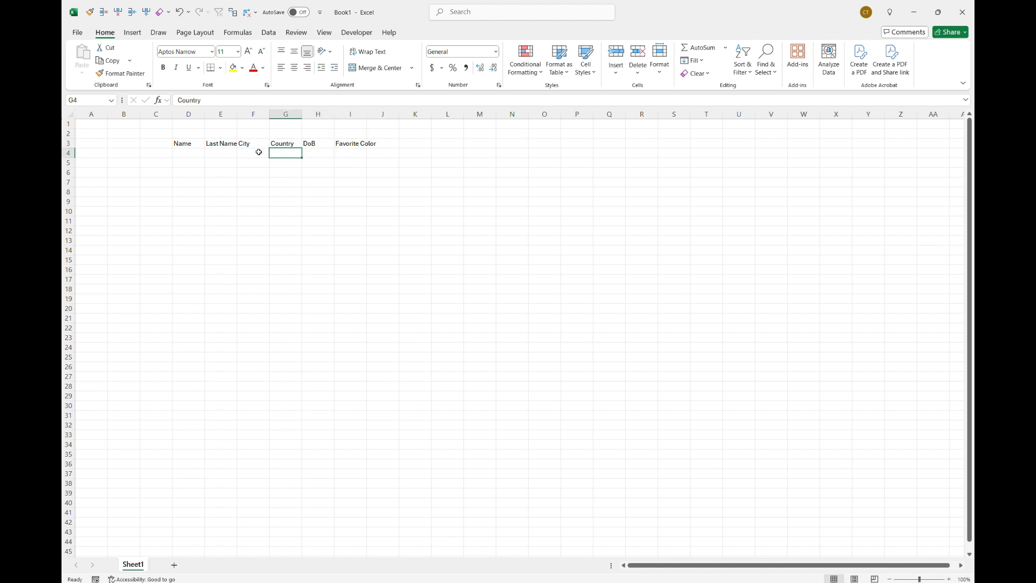
{"action": "key", "text": "Left"}
{"action": "key", "text": "Left"}
{"action": "key", "text": "Left"}
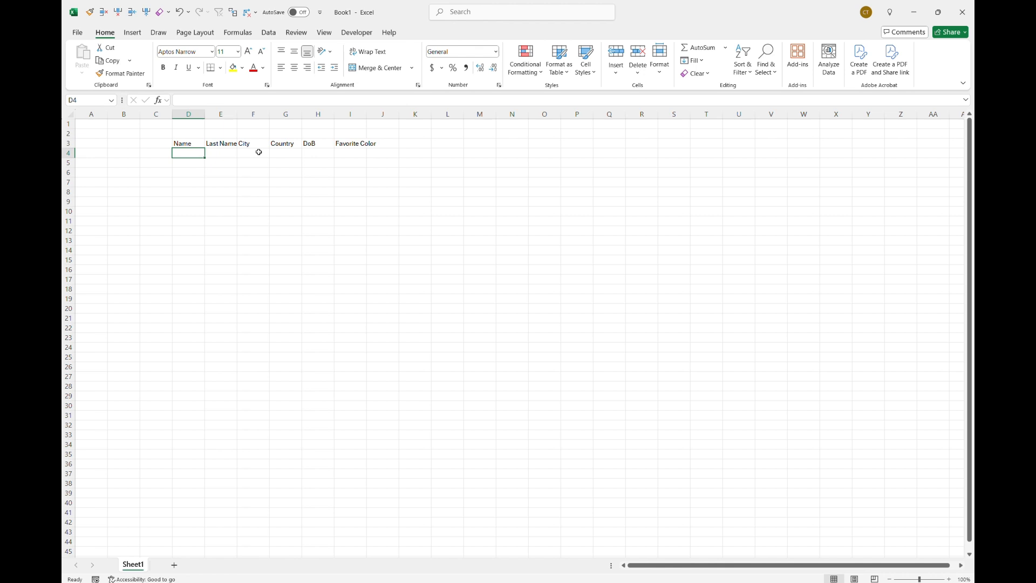
{"action": "type", "text": "Ch"}
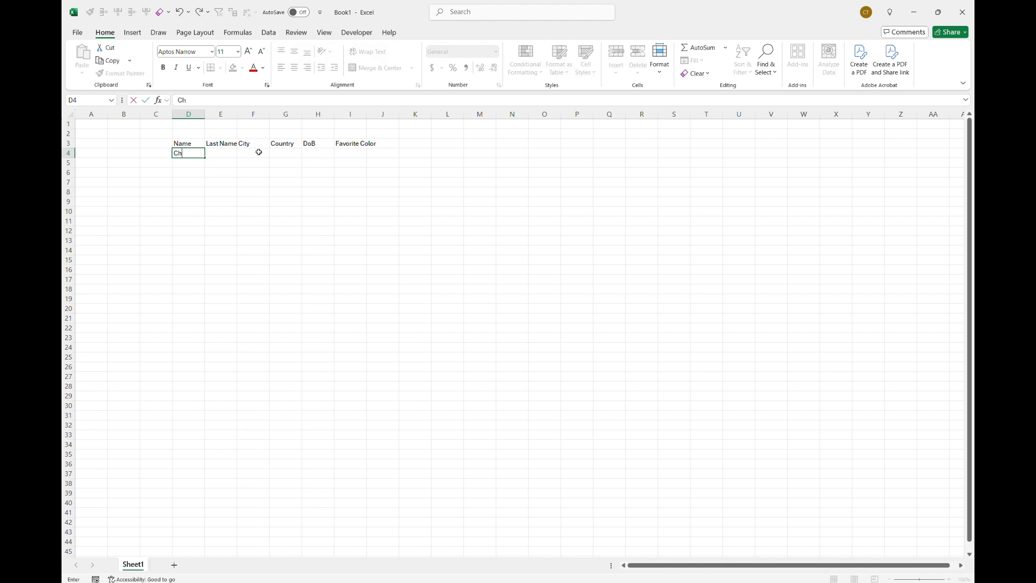
{"action": "type", "text": "arlie"}
{"action": "key", "text": "Tab"}
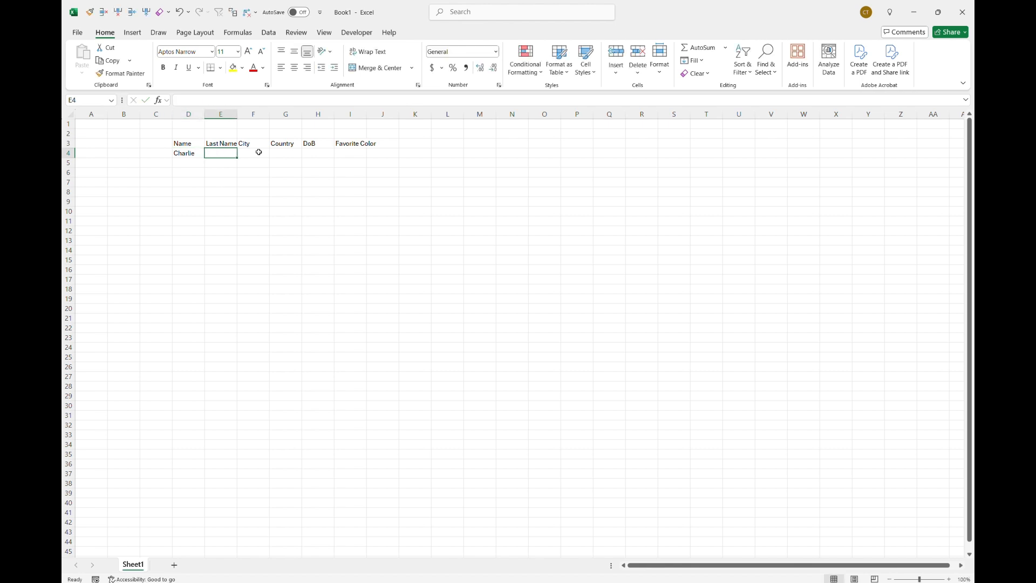
{"action": "type", "text": "Brown"}
{"action": "key", "text": "Return"}
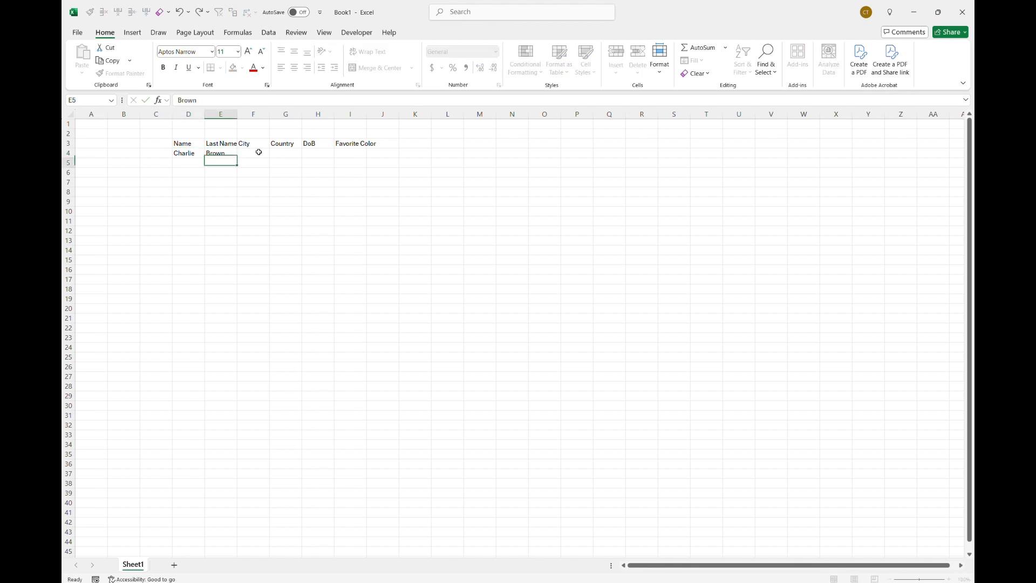
- Enter the second person's first name in D5 and last name in E5
{"action": "key", "text": "Left"}
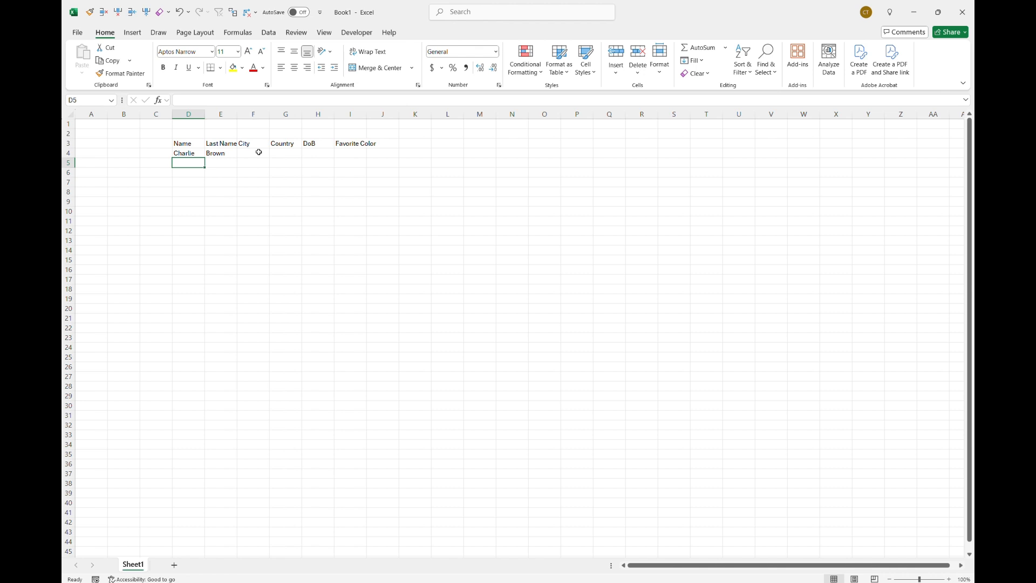
{"action": "type", "text": "John"}
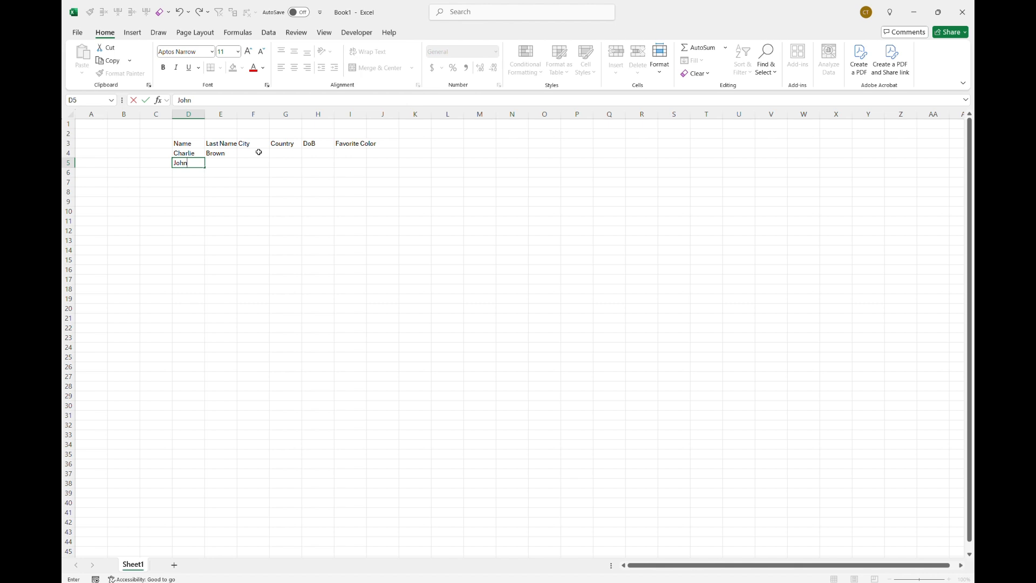
{"action": "key", "text": "Tab"}
{"action": "type", "text": "Smith"}
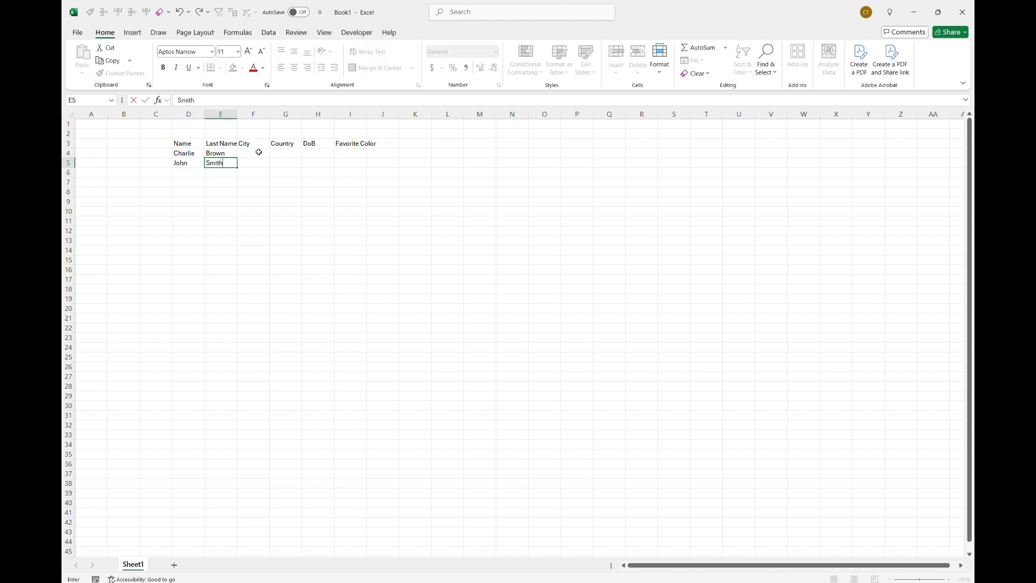
{"action": "key", "text": "Return"}
- Fill the Name and Last Name cells of row 6 with Mickey and Mouse
{"action": "key", "text": "Left"}
{"action": "type", "text": "Mickey"}
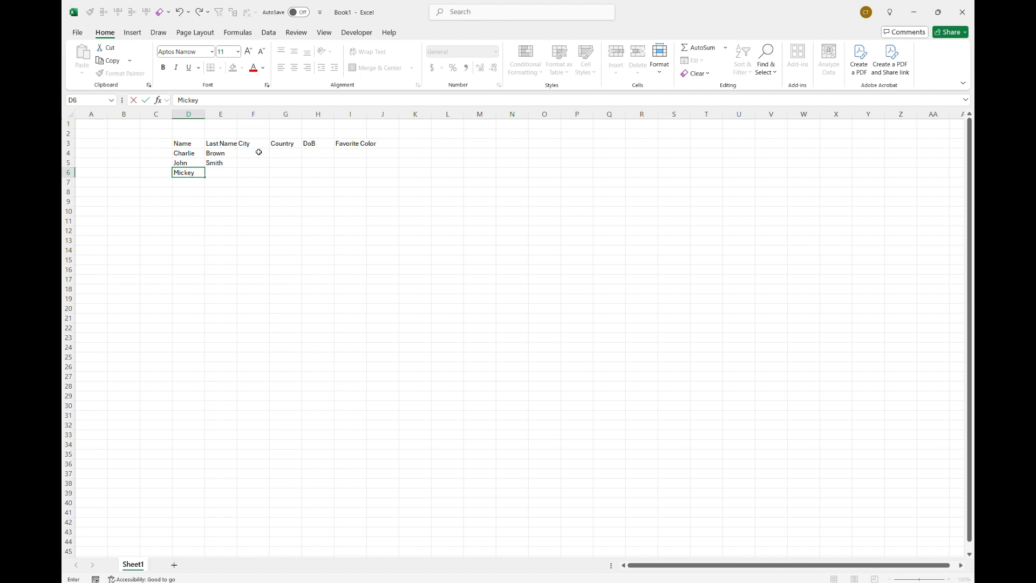
{"action": "key", "text": "Tab"}
{"action": "type", "text": ";"}
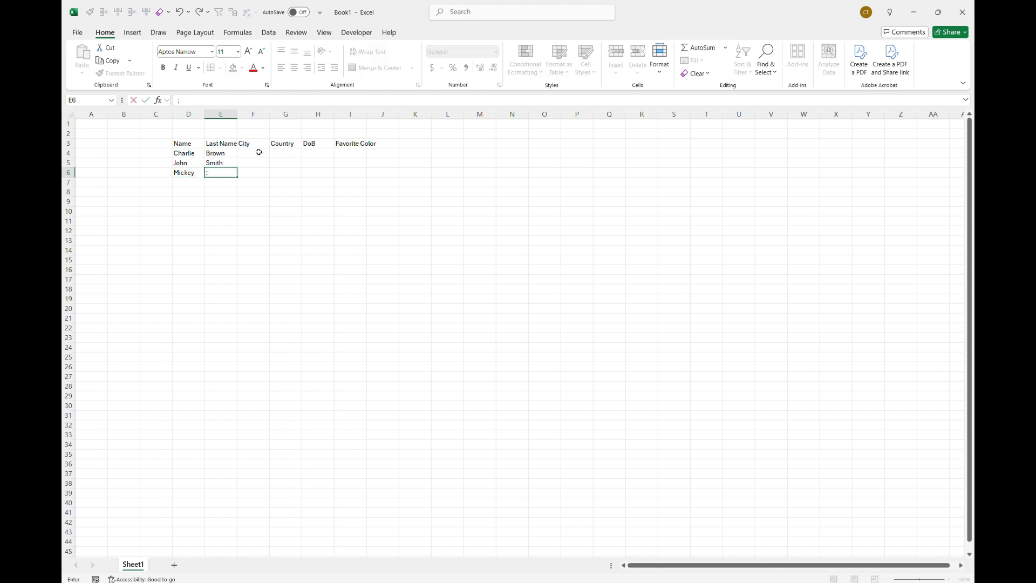
{"action": "type", "text": "Mouse"}
{"action": "key", "text": "Return"}
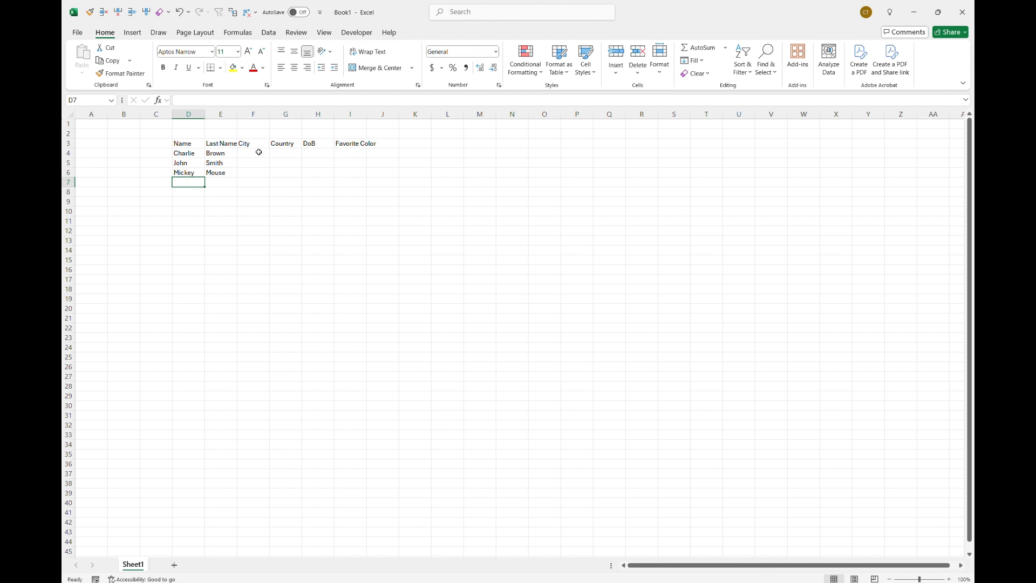
- Enter Cleopatra in D7 without a last name, and Marie and Curie in D8 and E8
{"action": "type", "text": "Cleopatra"}
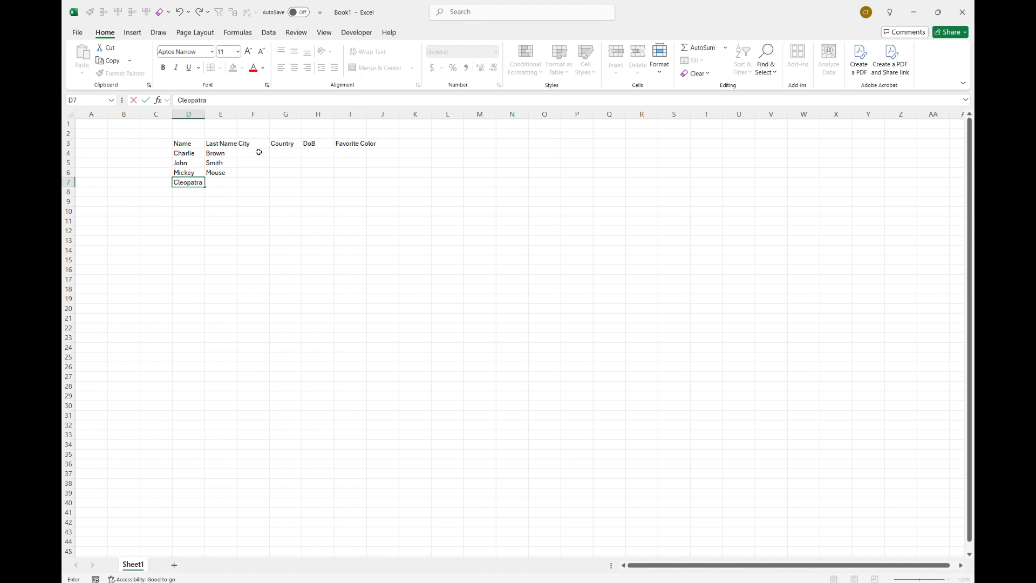
{"action": "key", "text": "Return"}
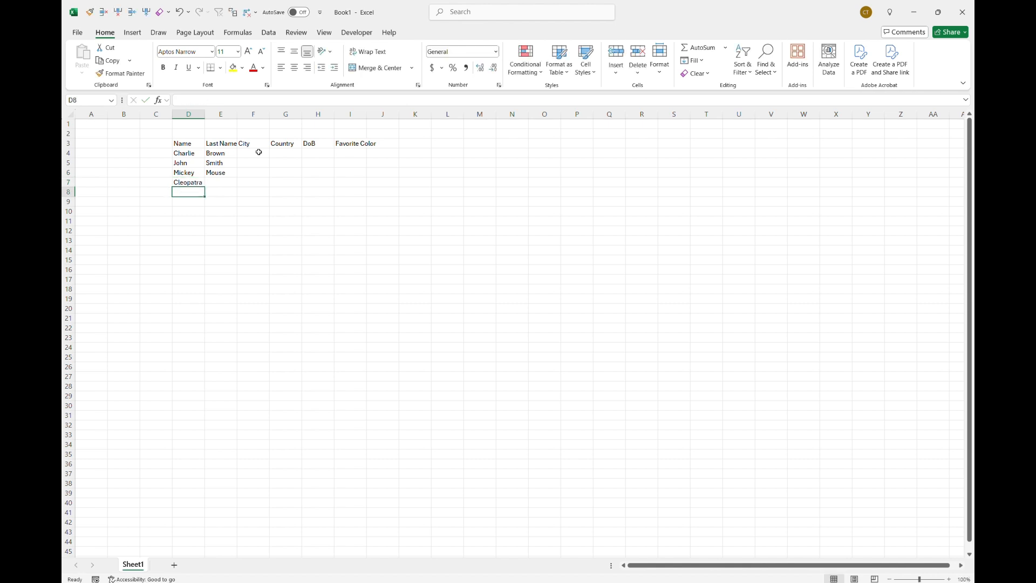
{"action": "type", "text": "Marie"}
{"action": "key", "text": "Tab"}
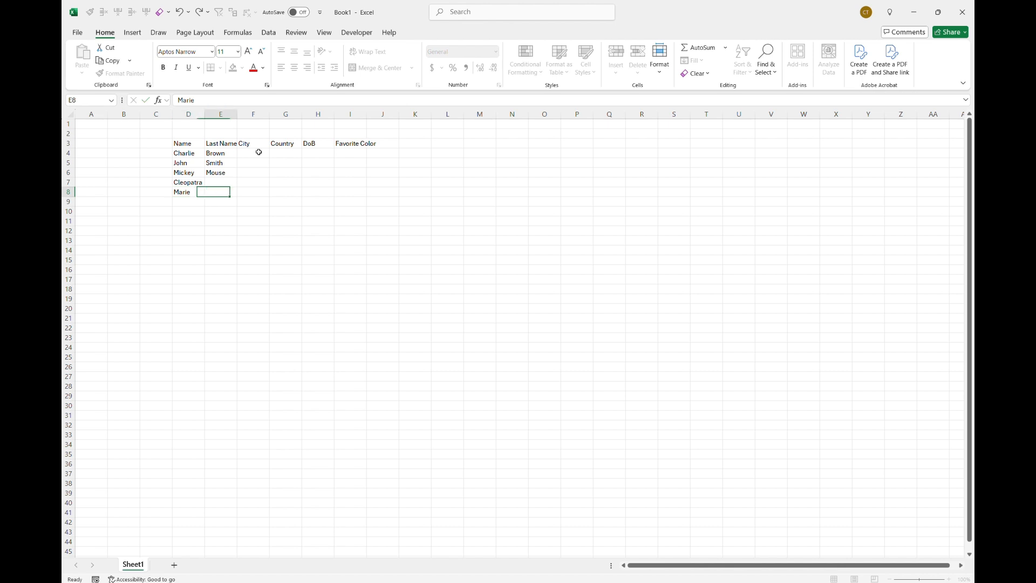
{"action": "type", "text": "Curo"}
{"action": "type", "text": "ie"}
{"action": "key", "text": "Tab"}
- Enter the cities Chicago in F4 and New York in F5
{"action": "key", "text": "Up"}
{"action": "key", "text": "Up"}
{"action": "key", "text": "Up"}
{"action": "key", "text": "Up"}
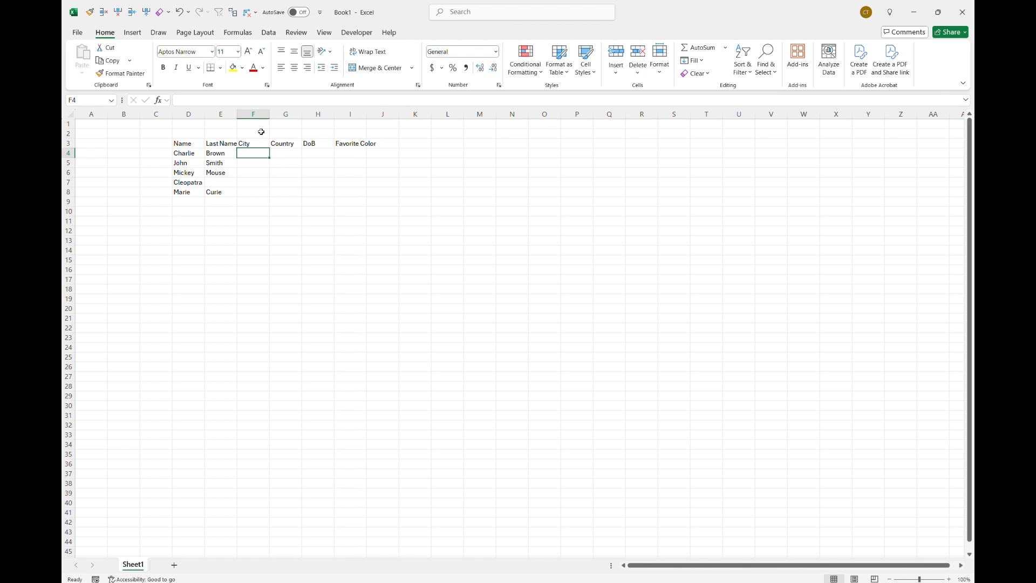
{"action": "type", "text": "Chi"}
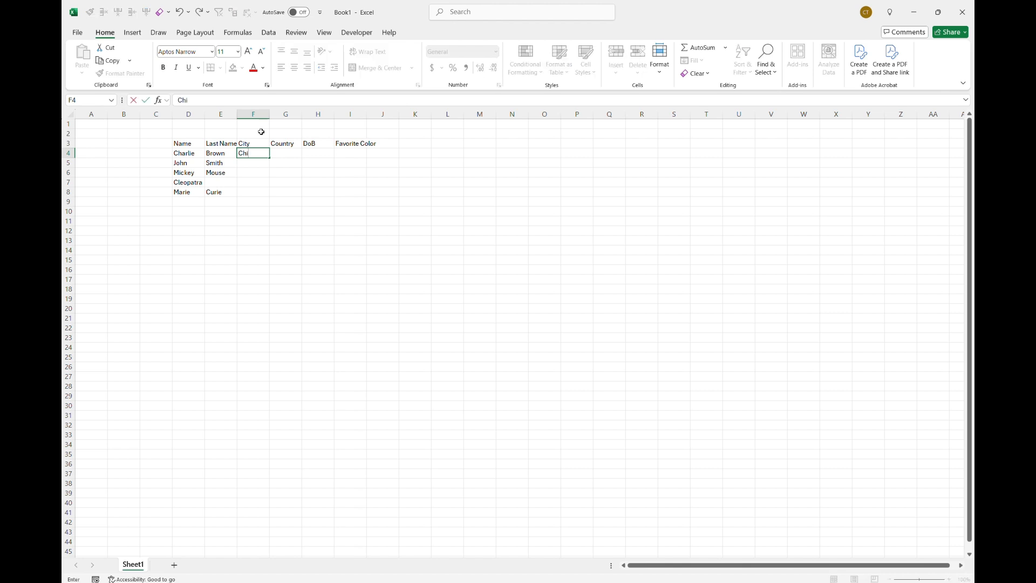
{"action": "type", "text": "cago"}
{"action": "key", "text": "Return"}
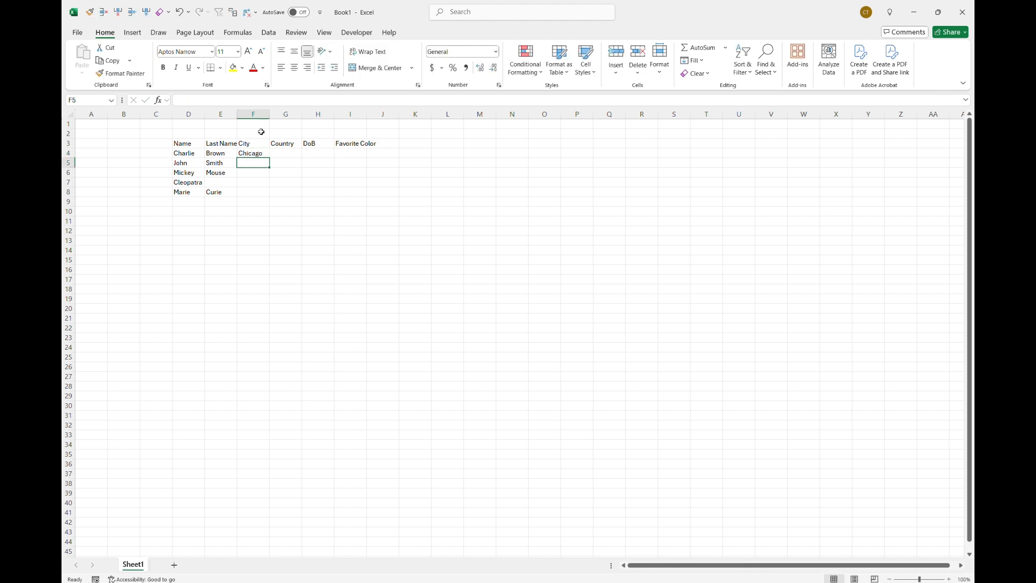
{"action": "type", "text": "N"}
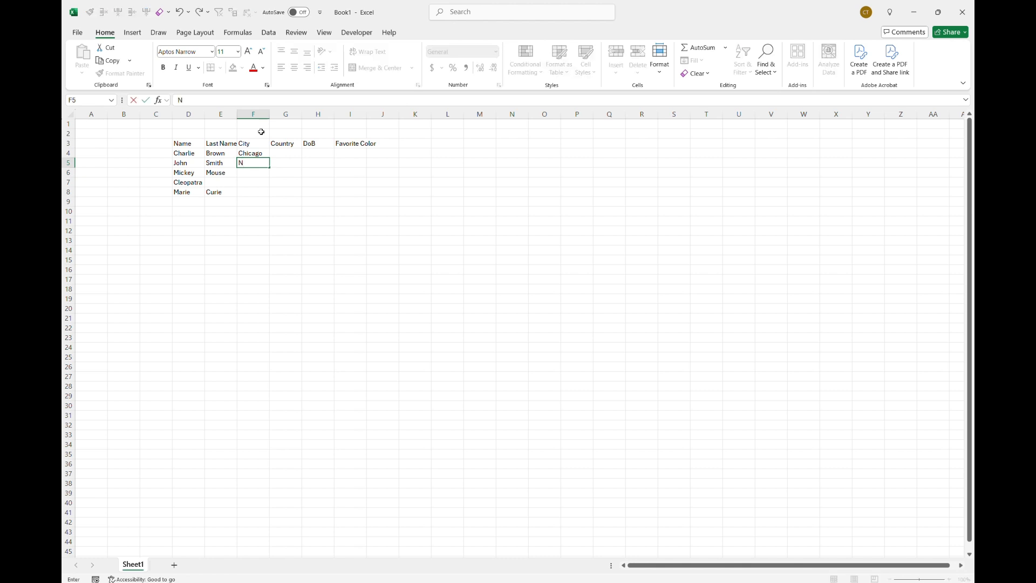
{"action": "type", "text": "ew"}
{"action": "key", "text": "Return"}
- Enter Tokyo as the city in cell F6 for the third record
{"action": "type", "text": "Orlan"}
{"action": "key", "text": "BackSpace"}
{"action": "key", "text": "BackSpace"}
{"action": "key", "text": "BackSpace"}
{"action": "key", "text": "BackSpace"}
{"action": "key", "text": "BackSpace"}
{"action": "type", "text": "Tokyo"}
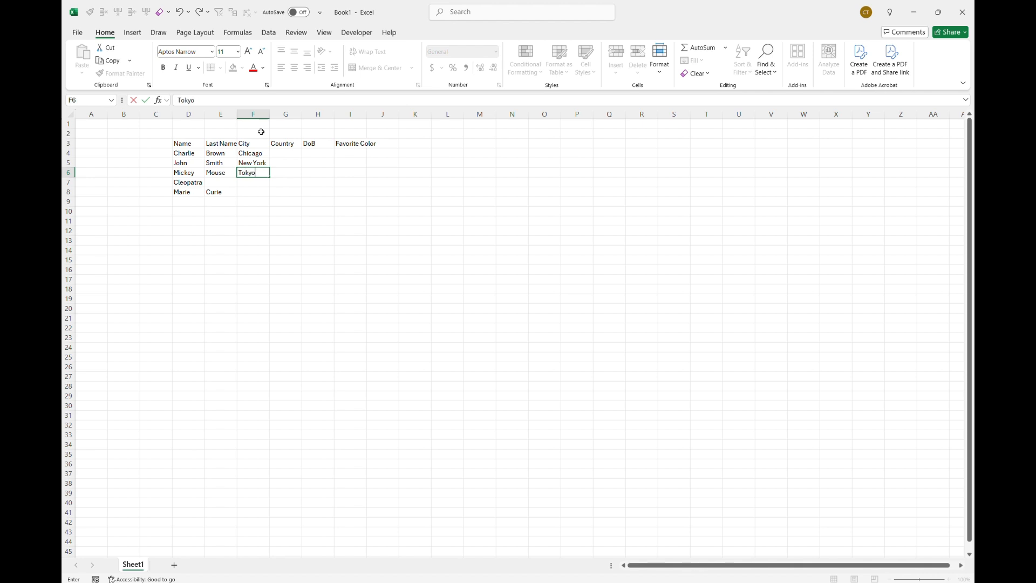
{"action": "key", "text": "Return"}
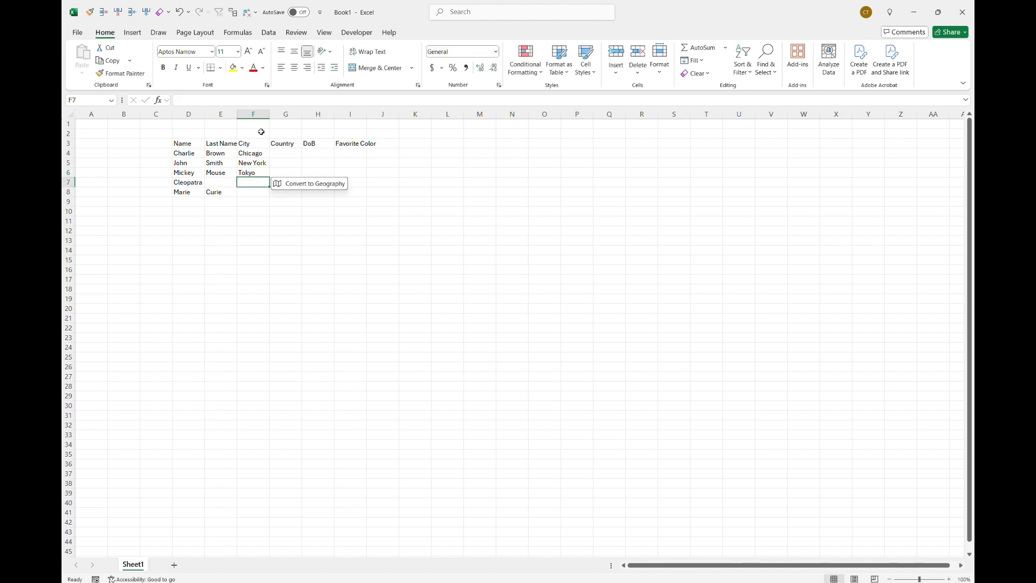
- Enter the cities Cairo in F7 and Paris in F8
{"action": "type", "text": "C"}
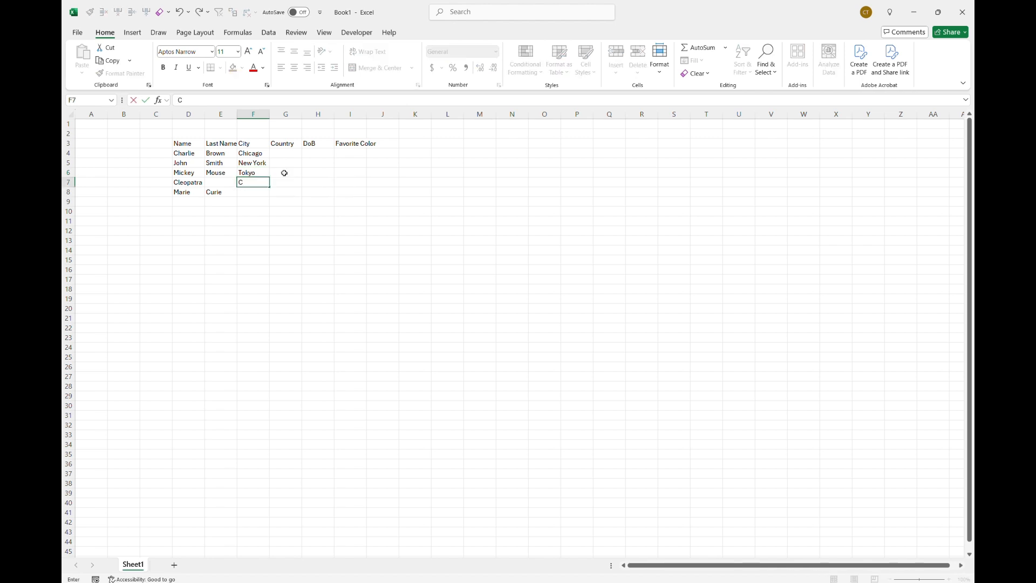
{"action": "type", "text": "airo"}
{"action": "key", "text": "Return"}
{"action": "type", "text": "P"}
{"action": "key", "text": "Tab"}
- Enter USA as the country in cells G4 and G5 for the Chicago and New York records
{"action": "key", "text": "Up"}
{"action": "key", "text": "Up"}
{"action": "key", "text": "Up"}
{"action": "key", "text": "Up"}
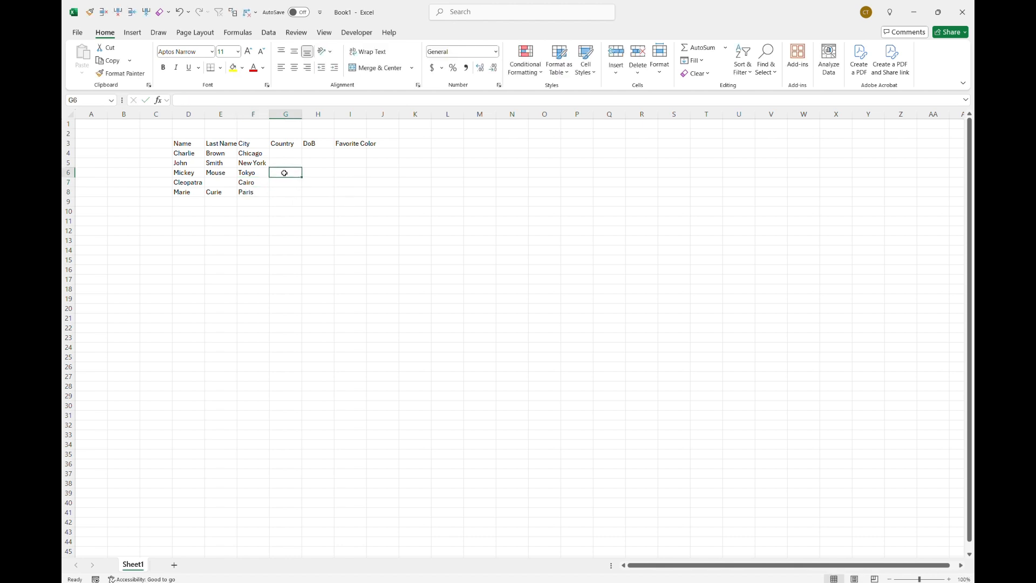
{"action": "type", "text": "USA"}
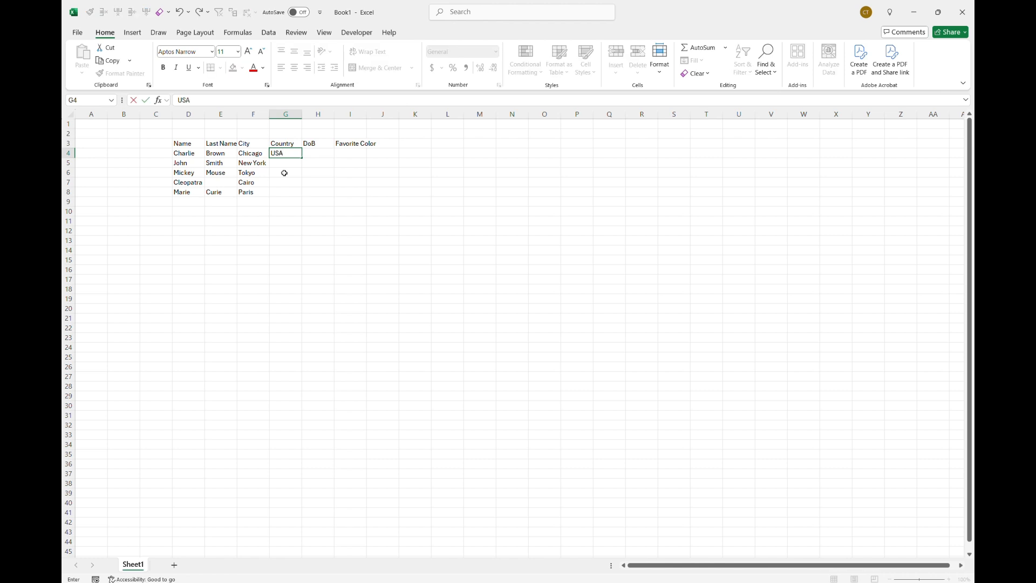
{"action": "key", "text": "Return"}
{"action": "type", "text": "USA"}
{"action": "key", "text": "Return"}
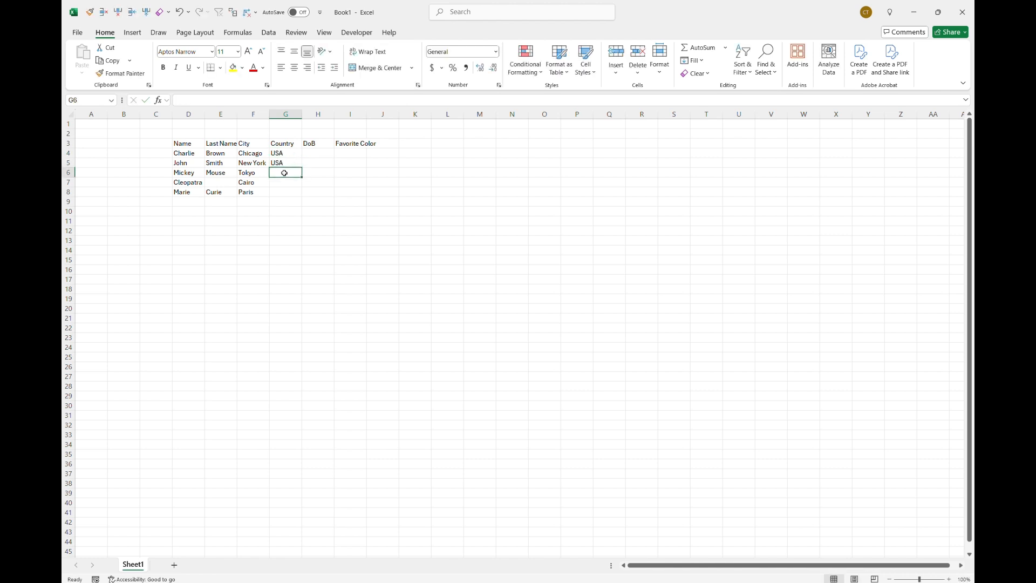
- Enter the countries Japan in G6 and Egypt in G7
{"action": "type", "text": "Japan"}
{"action": "key", "text": "Return"}
{"action": "type", "text": "E"}
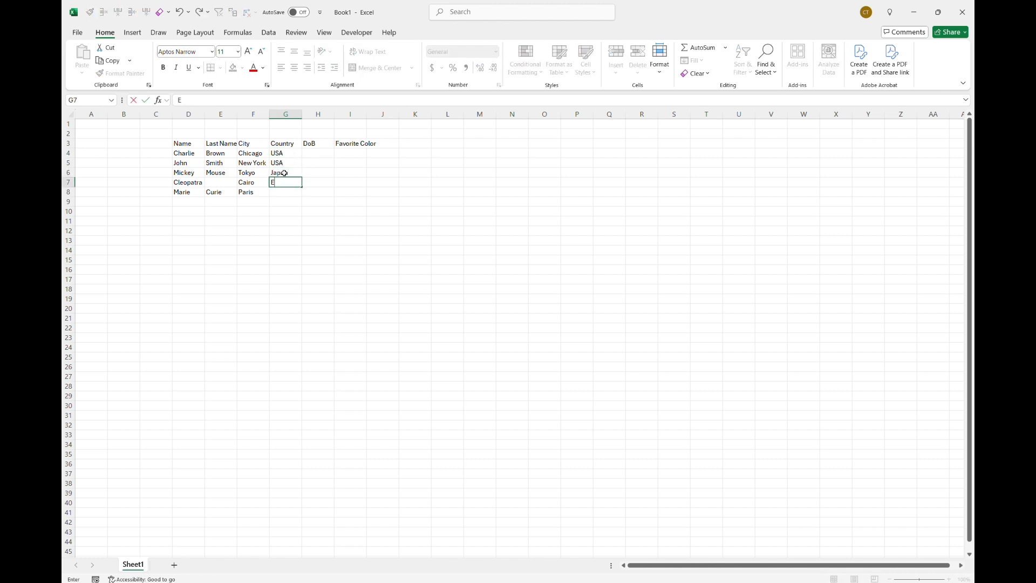
{"action": "type", "text": "gypt"}
{"action": "key", "text": "Return"}
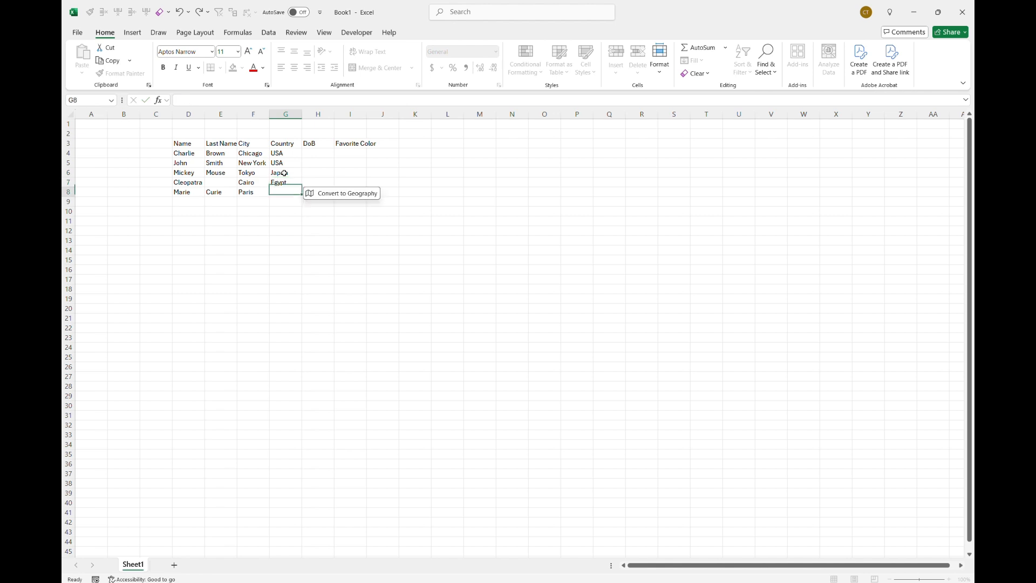
- Enter France as the country in cell G8 for the Paris record
{"action": "type", "text": "Fran"}
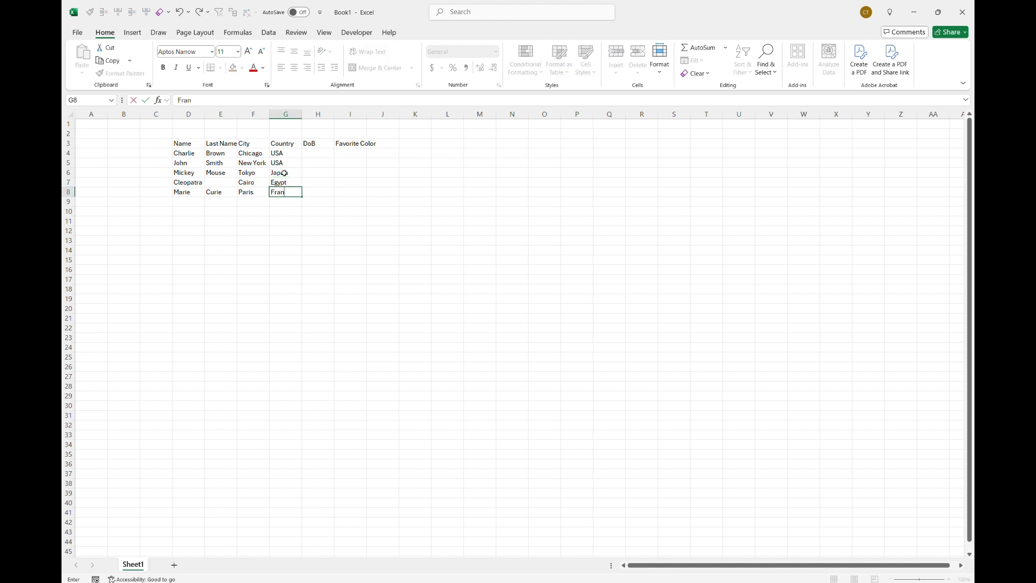
{"action": "type", "text": "ce"}
{"action": "key", "text": "Tab"}
- Insert three blank columns between the Country and DoB columns
{"action": "key", "text": "Up"}
{"action": "key", "text": "Up"}
{"action": "key", "text": "Up"}
{"action": "key", "text": "Up"}
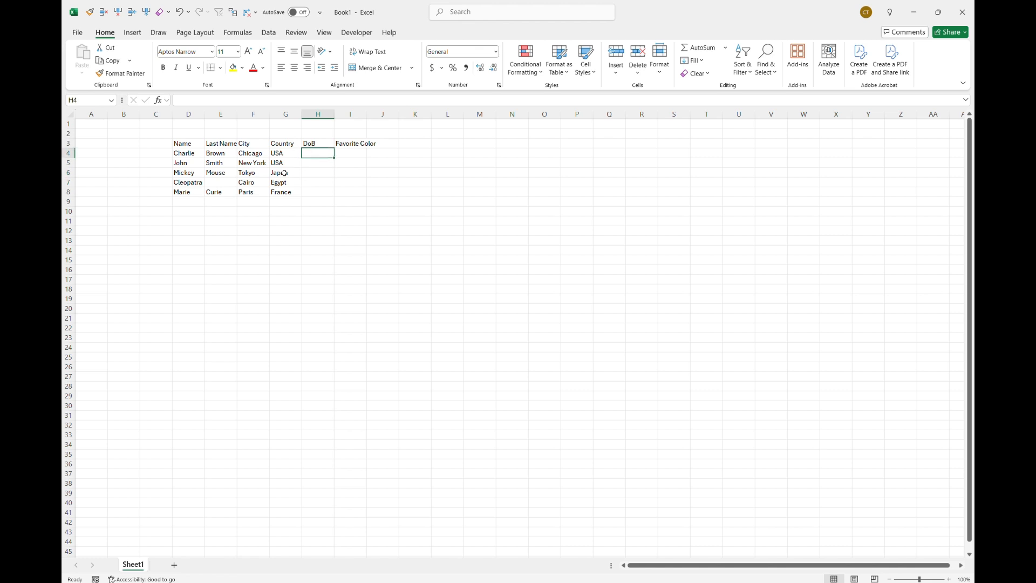
{"action": "key", "text": "Up"}
{"action": "key", "text": "alt"}
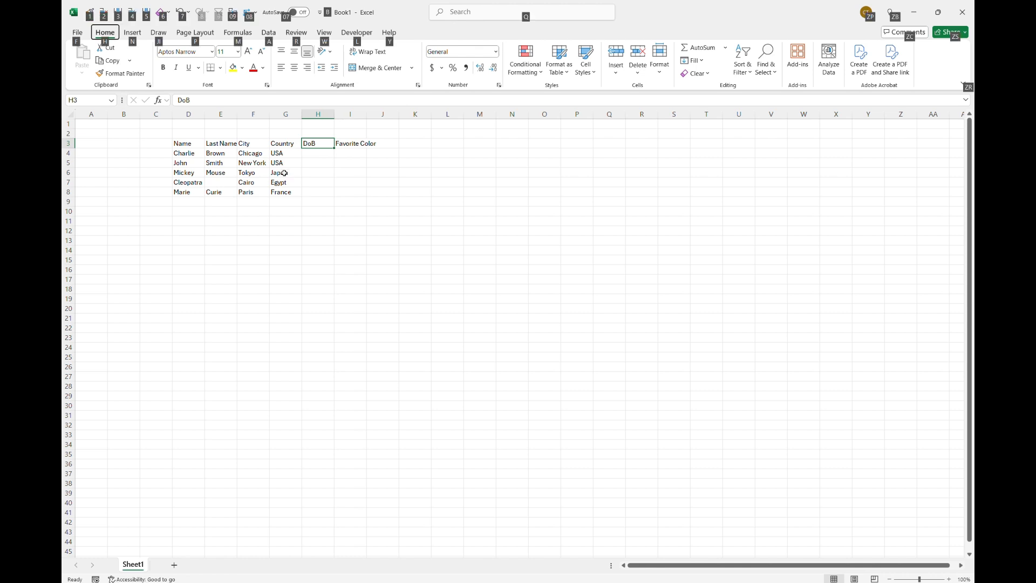
{"action": "key", "text": "5"}
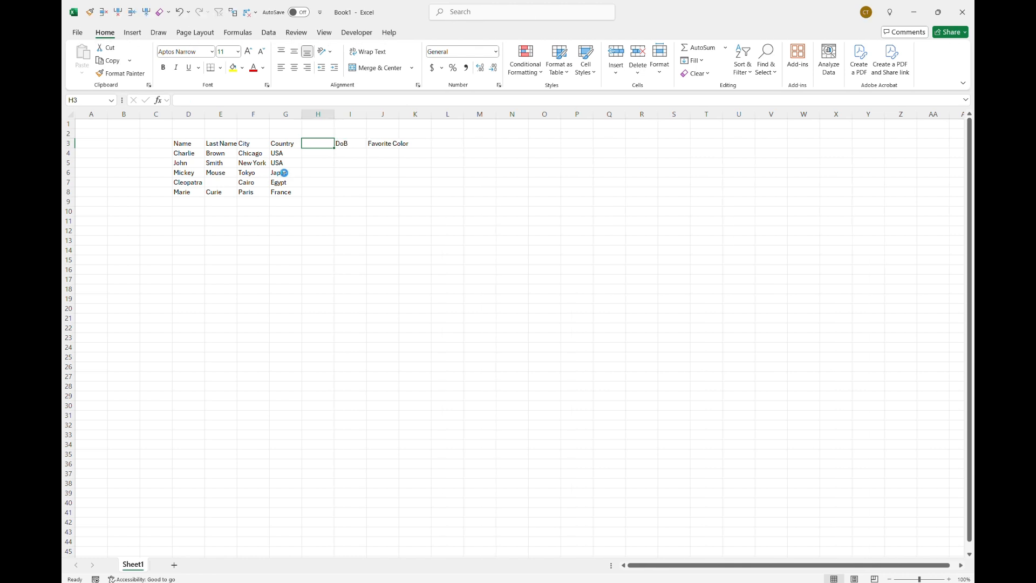
{"action": "key", "text": "alt"}
{"action": "key", "text": "5"}
{"action": "key", "text": "Right"}
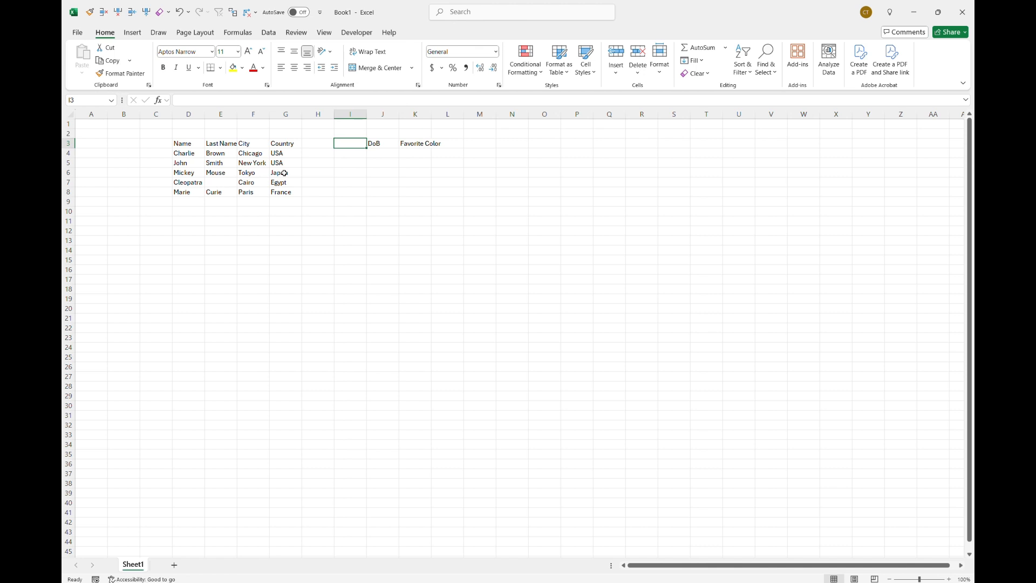
{"action": "key", "text": "alt"}
{"action": "key", "text": "5"}
- Enter the headers Day, Month and Year in H3:J3 and delete the adjacent DoB column
{"action": "key", "text": "Left"}
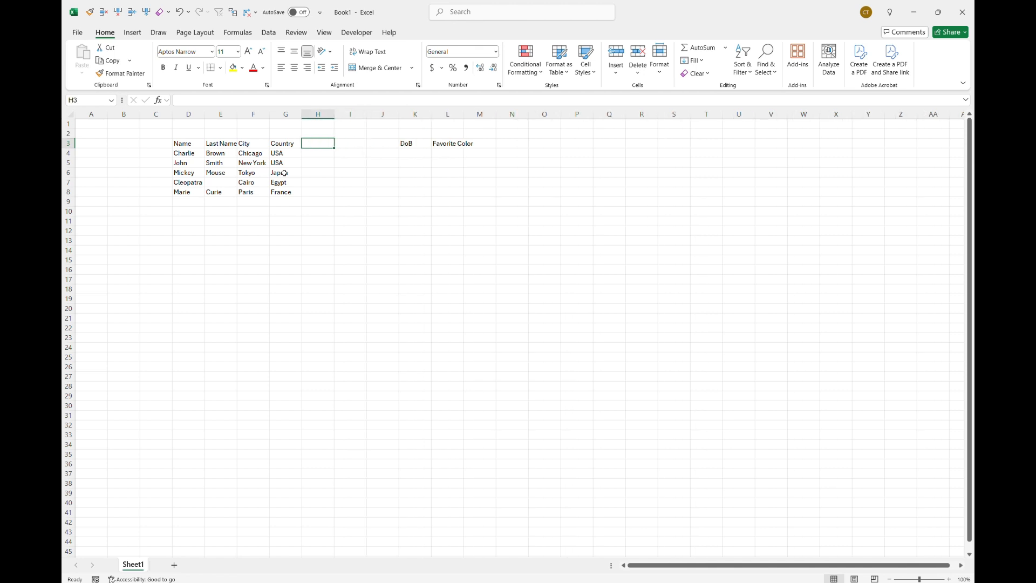
{"action": "type", "text": "Day"}
{"action": "key", "text": "Tab"}
{"action": "type", "text": "Mon"}
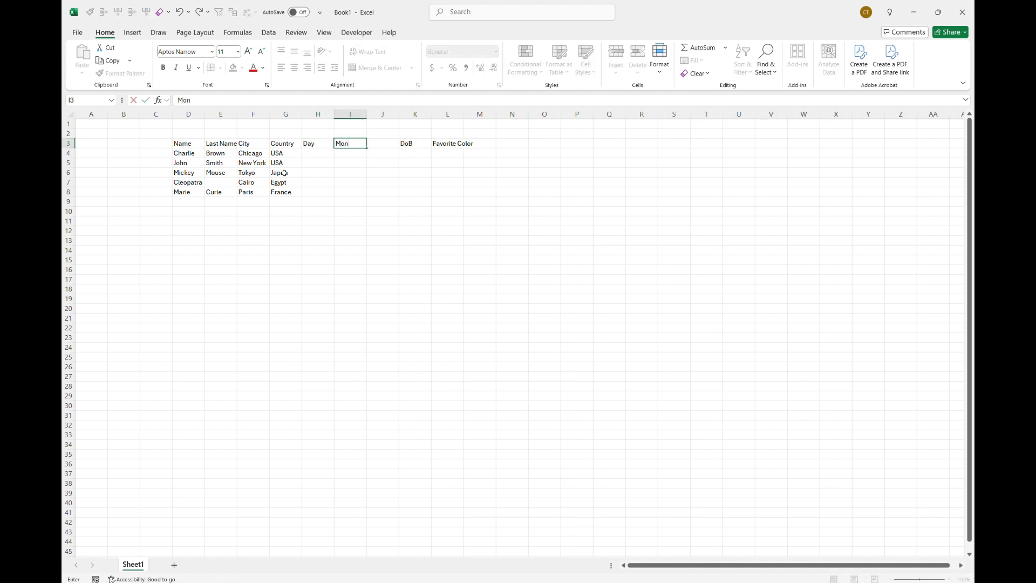
{"action": "type", "text": "th"}
{"action": "key", "text": "Tab"}
{"action": "type", "text": "Year"}
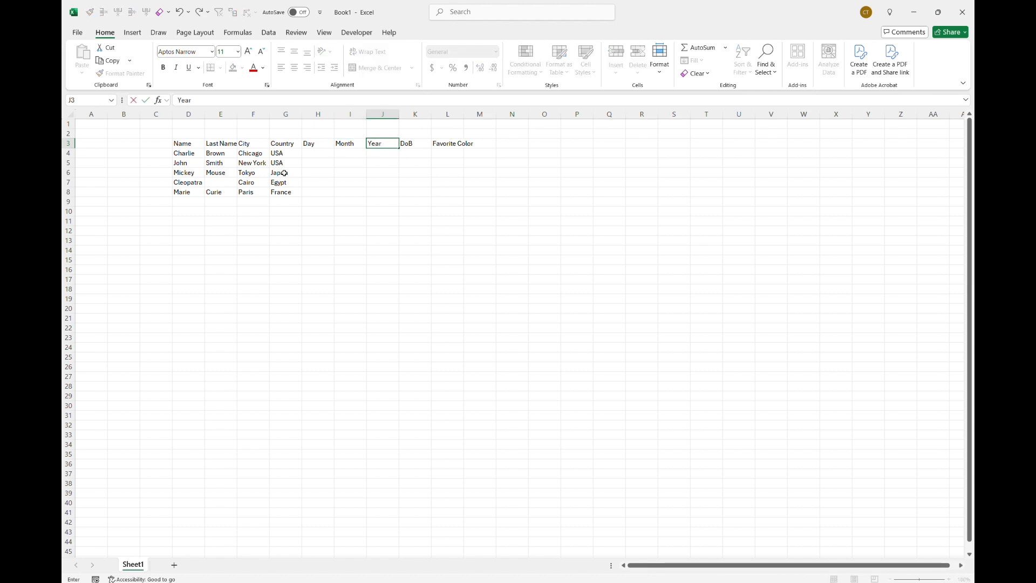
{"action": "key", "text": "Tab"}
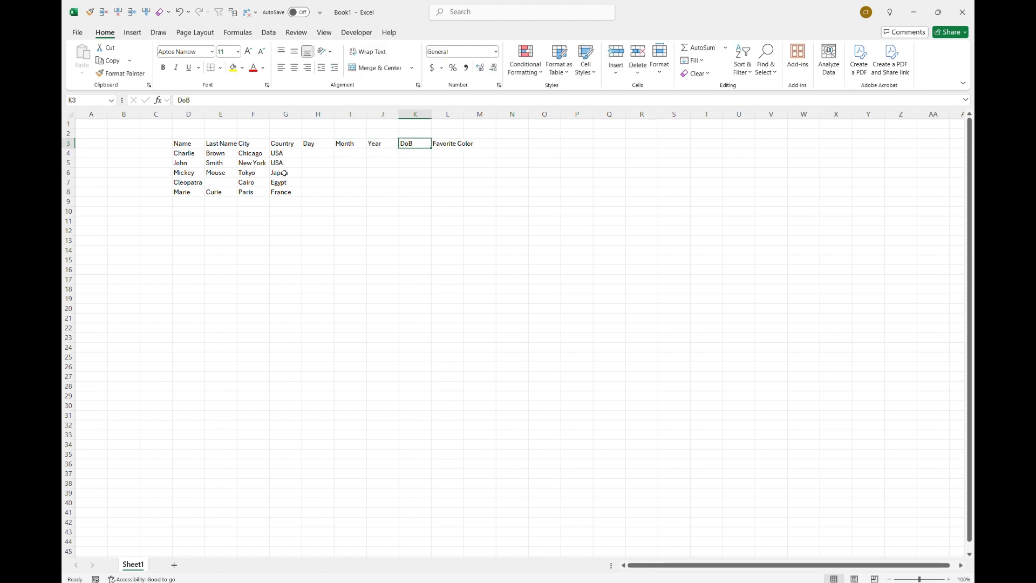
{"action": "key", "text": "alt+3"}
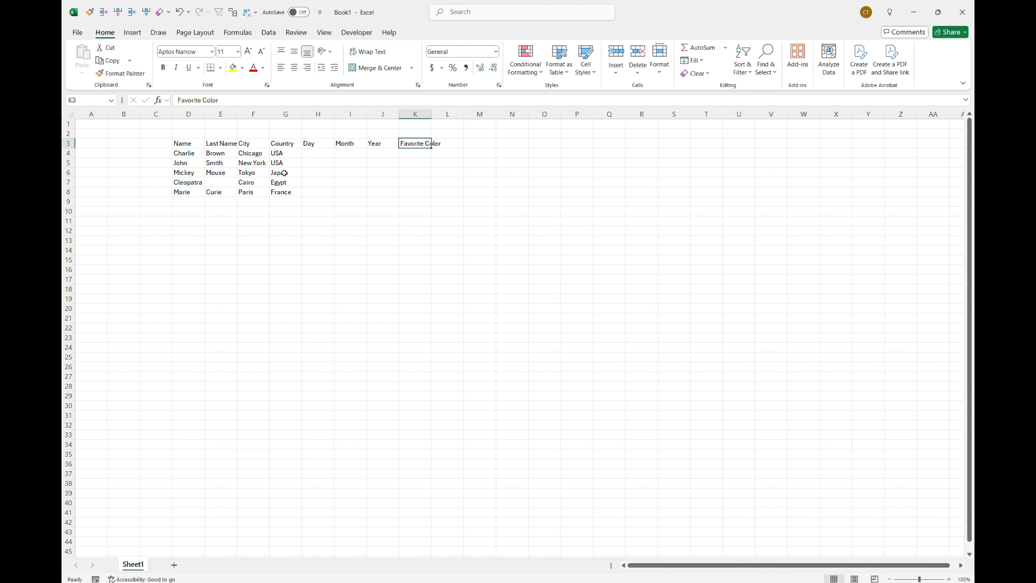
- Fill the Day column cells H4:H8 with the numbers 1 through 5
{"action": "key", "text": "Tab"}
{"action": "key", "text": "Left"}
{"action": "key", "text": "Left"}
{"action": "key", "text": "Left"}
{"action": "key", "text": "Left"}
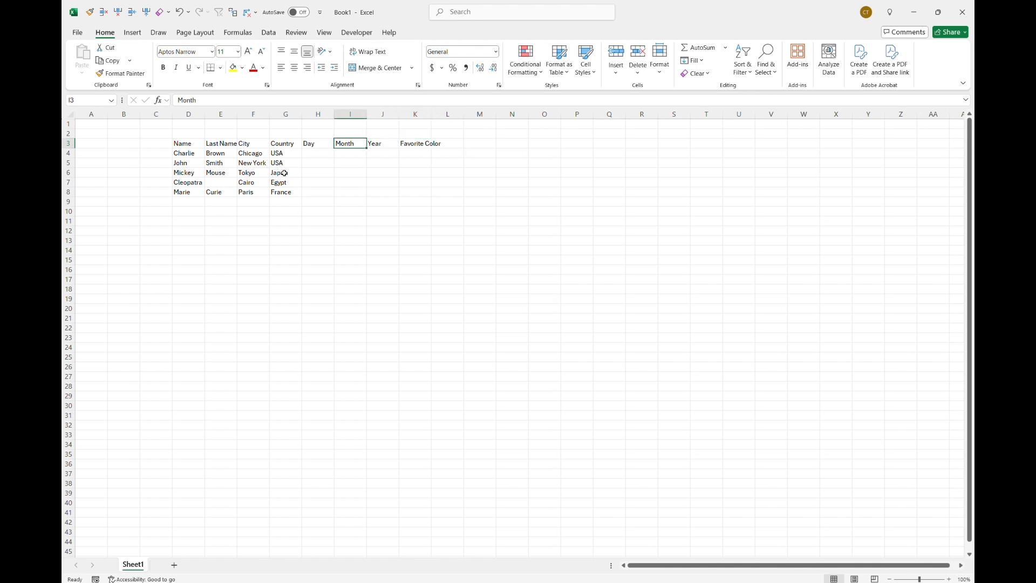
{"action": "key", "text": "Down"}
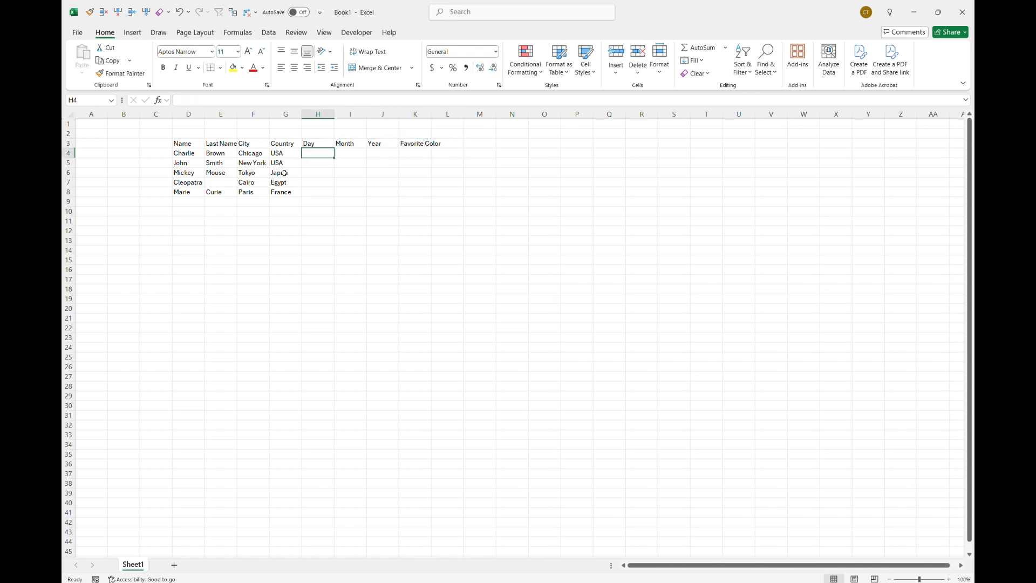
{"action": "type", "text": "1"}
{"action": "key", "text": "Return"}
{"action": "type", "text": "2"}
{"action": "key", "text": "Return"}
{"action": "type", "text": "3"}
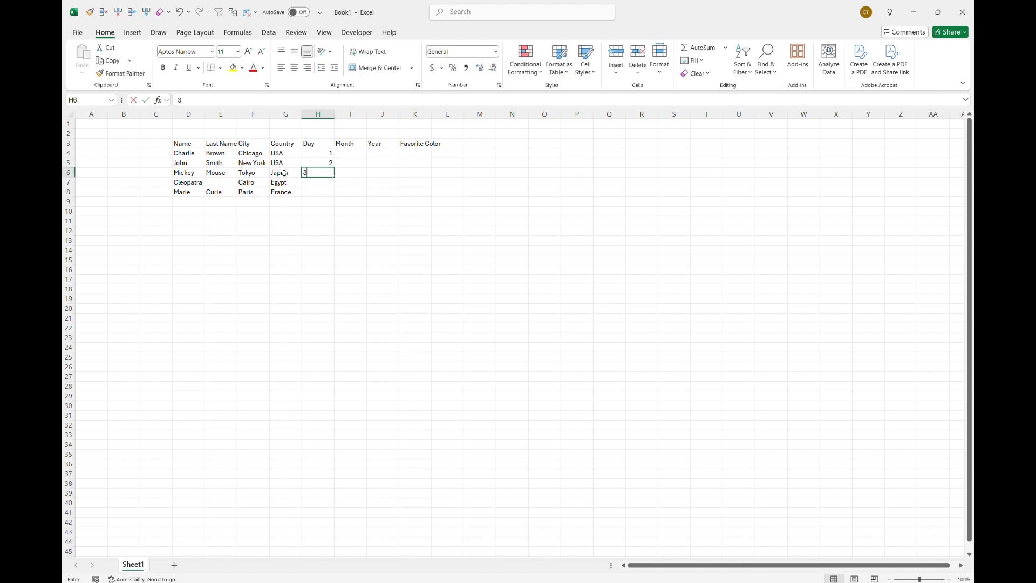
{"action": "key", "text": "Return"}
{"action": "type", "text": "4"}
{"action": "key", "text": "Return"}
{"action": "type", "text": "5"}
{"action": "key", "text": "Return"}
- Fill the Month column cells I4:I8 with the numbers 6 through 10
{"action": "key", "text": "Right"}
{"action": "key", "text": "Up"}
{"action": "key", "text": "Up"}
{"action": "key", "text": "Up"}
{"action": "key", "text": "Up"}
{"action": "key", "text": "Up"}
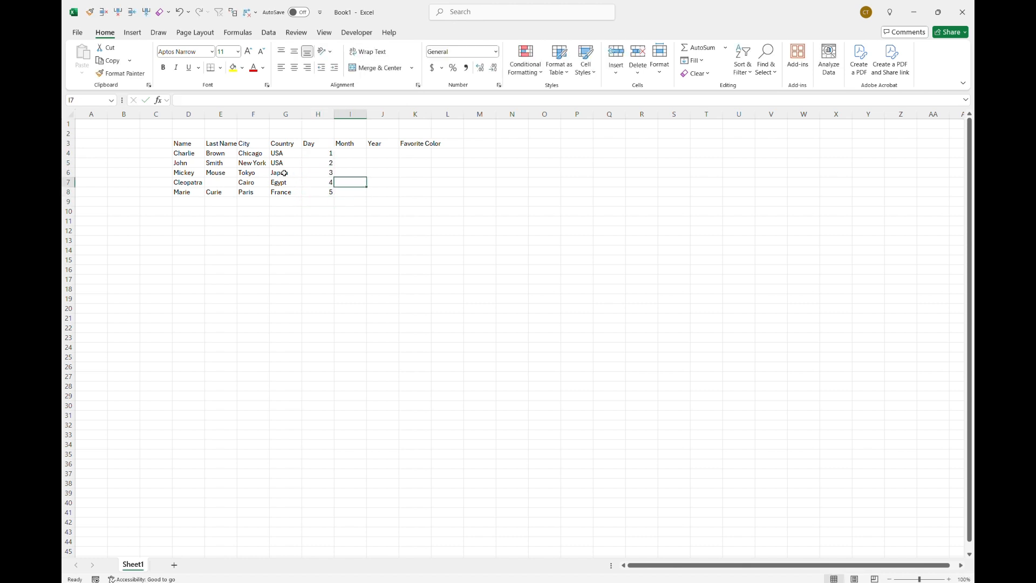
{"action": "type", "text": "6"}
{"action": "key", "text": "Return"}
{"action": "type", "text": "7"}
{"action": "key", "text": "Return"}
{"action": "type", "text": "8"}
{"action": "key", "text": "Return"}
{"action": "type", "text": "9"}
{"action": "key", "text": "Return"}
{"action": "type", "text": "10"}
{"action": "key", "text": "Right"}
- Enter 1995 in cell J4 of the Year column
{"action": "key", "text": "Up"}
{"action": "key", "text": "Up"}
{"action": "key", "text": "Up"}
{"action": "key", "text": "Up"}
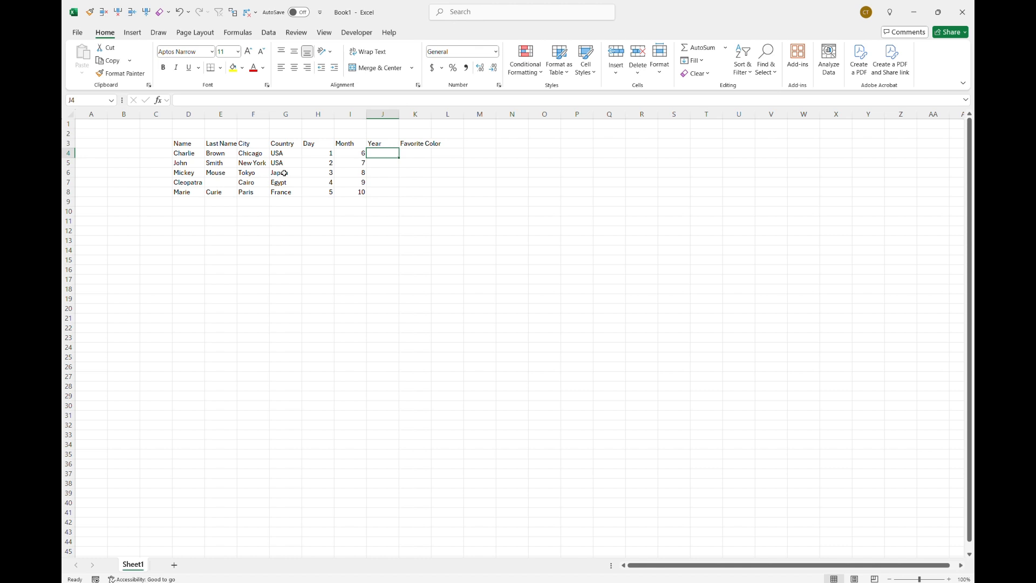
{"action": "type", "text": "1995"}
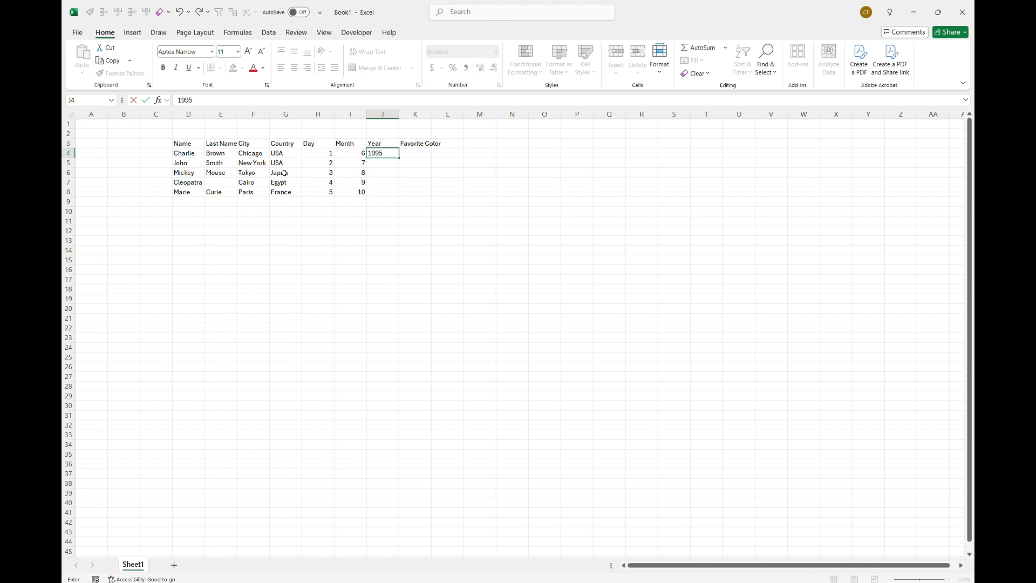
{"action": "key", "text": "Return"}
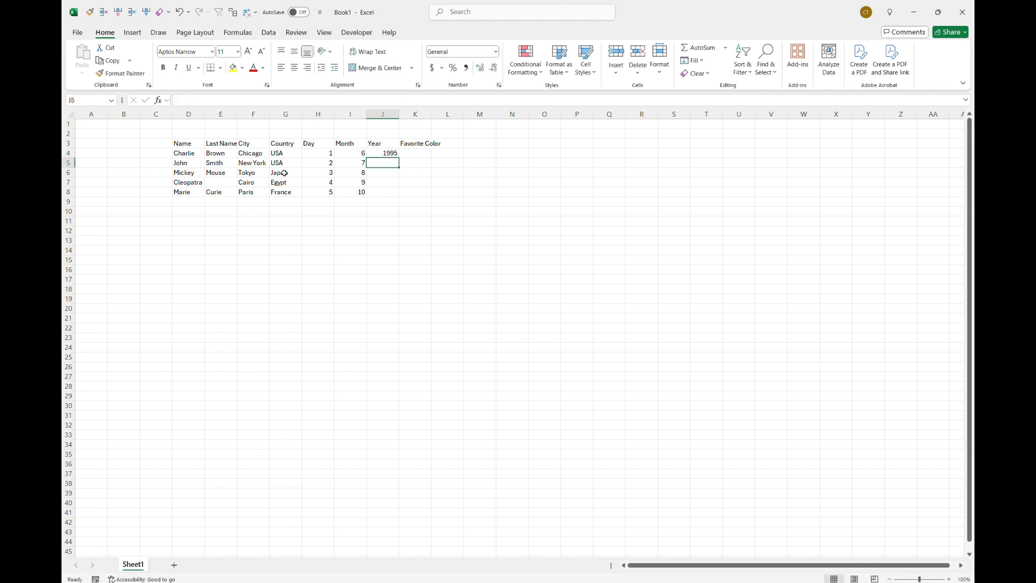
- Enter the formula =J4+1 in J5 and fill it down through J8
{"action": "type", "text": "="}
{"action": "key", "text": "Up"}
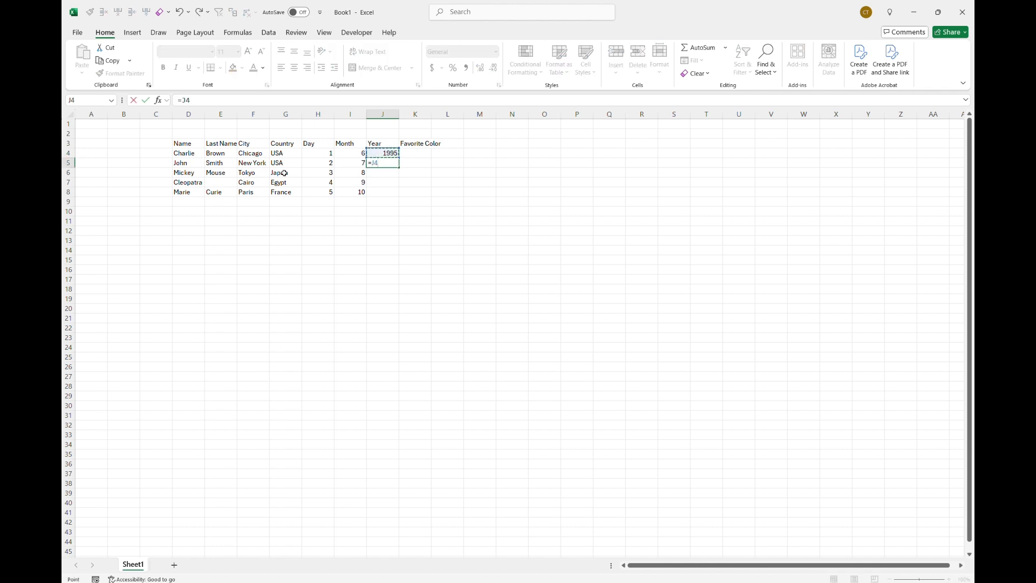
{"action": "type", "text": "+1"}
{"action": "key", "text": "Return"}
{"action": "key", "text": "Up"}
{"action": "key", "text": "shift+Down"}
{"action": "key", "text": "shift+Down"}
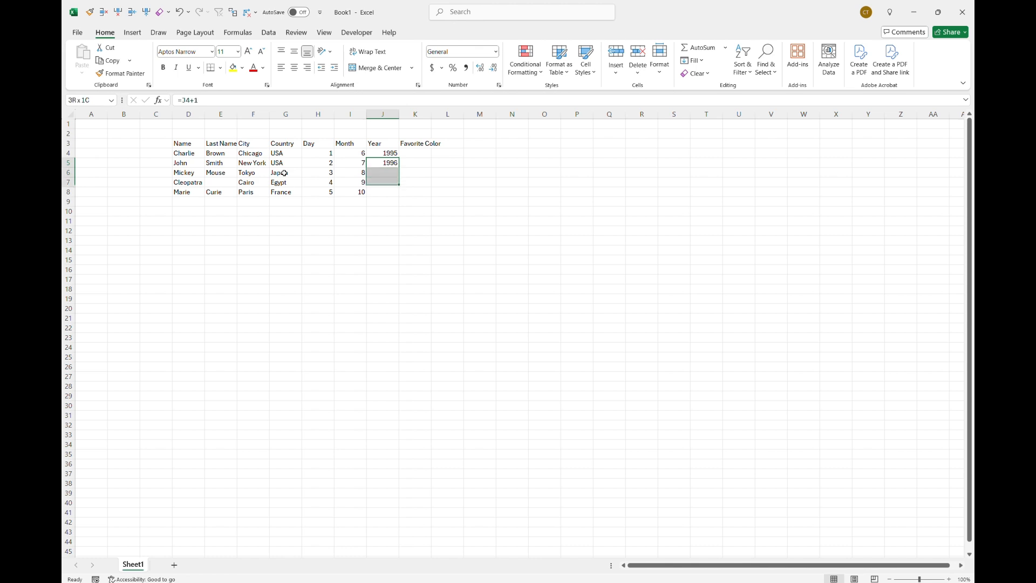
{"action": "key", "text": "shift+Down"}
{"action": "key", "text": "ctrl+d"}
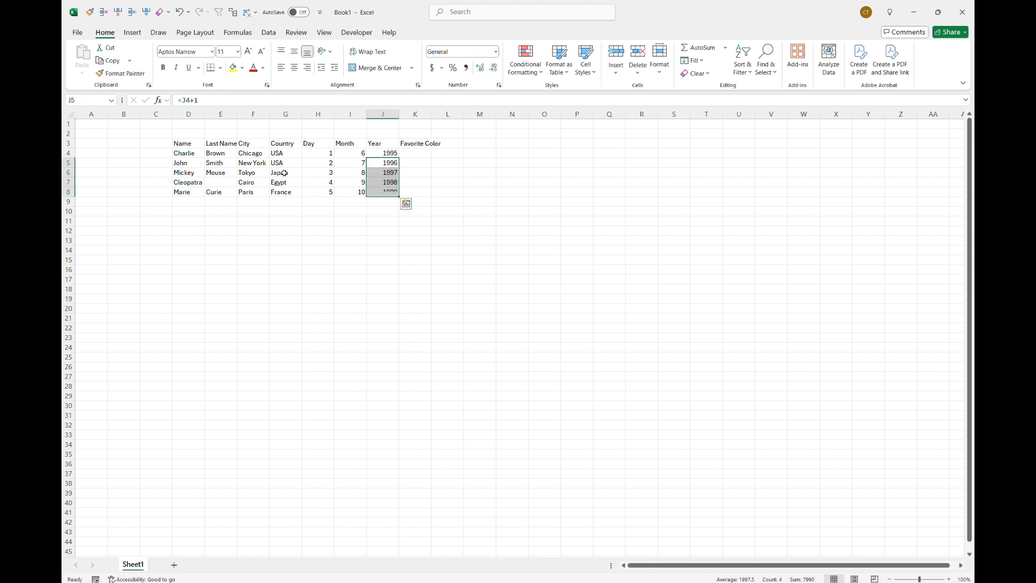
- Enter the favorite colors Red, Blue, Orange, Green and Yellow in cells K4:K8
{"action": "key", "text": "Right"}
{"action": "key", "text": "Up"}
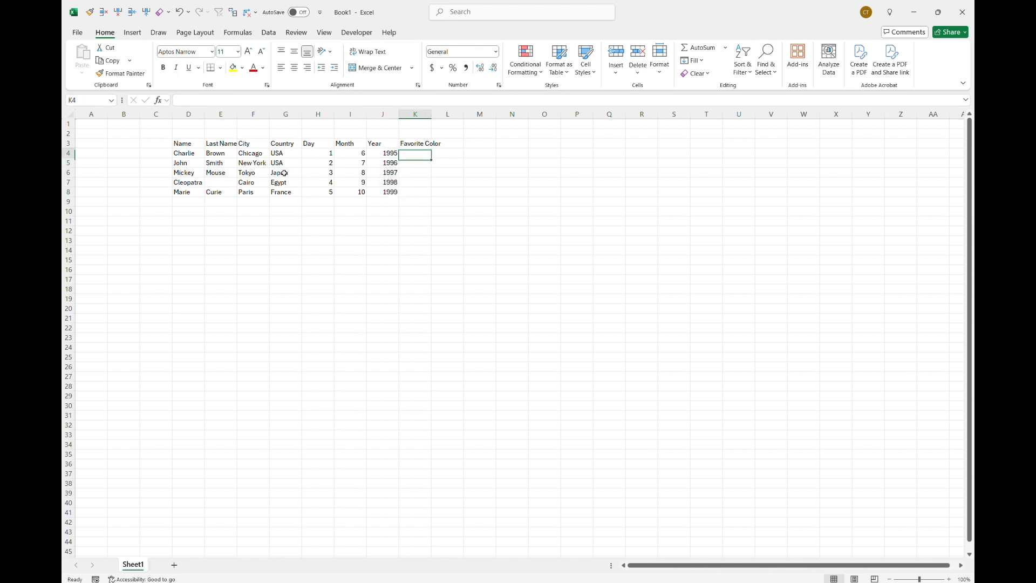
{"action": "type", "text": "Red"}
{"action": "key", "text": "Return"}
{"action": "type", "text": "N"}
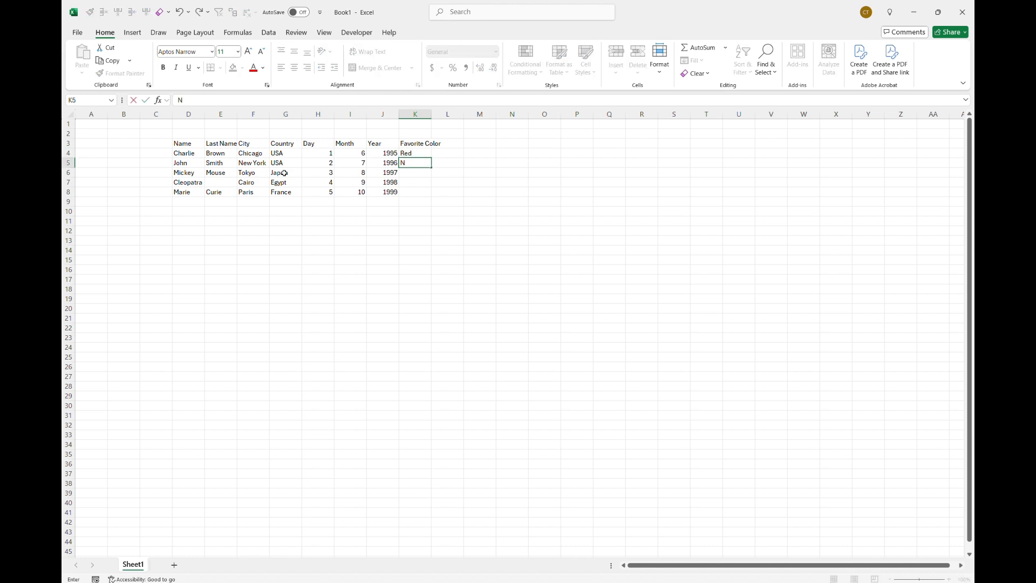
{"action": "key", "text": "BackSpace"}
{"action": "type", "text": "Blue"}
{"action": "key", "text": "Return"}
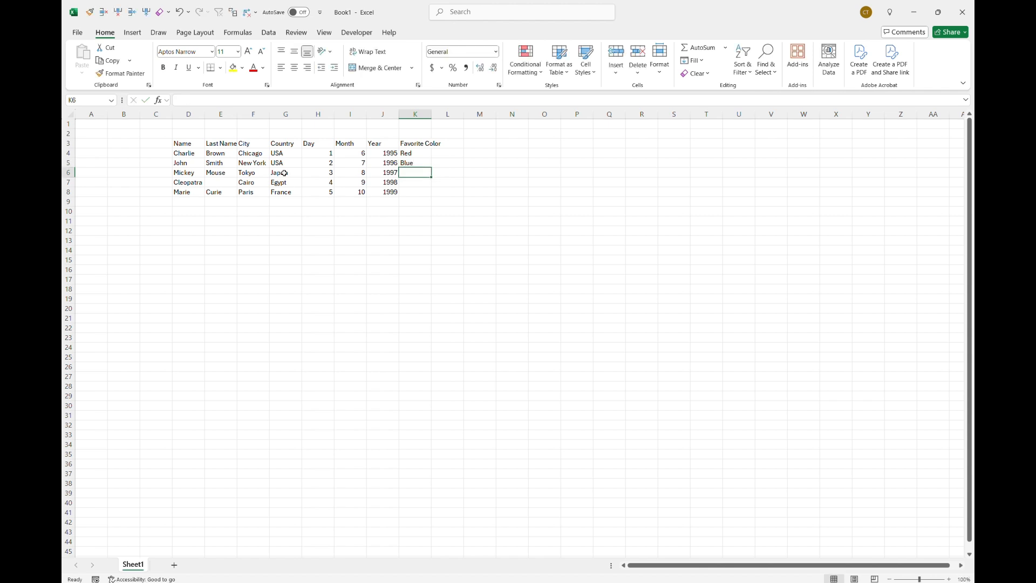
{"action": "type", "text": "Orange"}
{"action": "key", "text": "Return"}
{"action": "type", "text": "Green"}
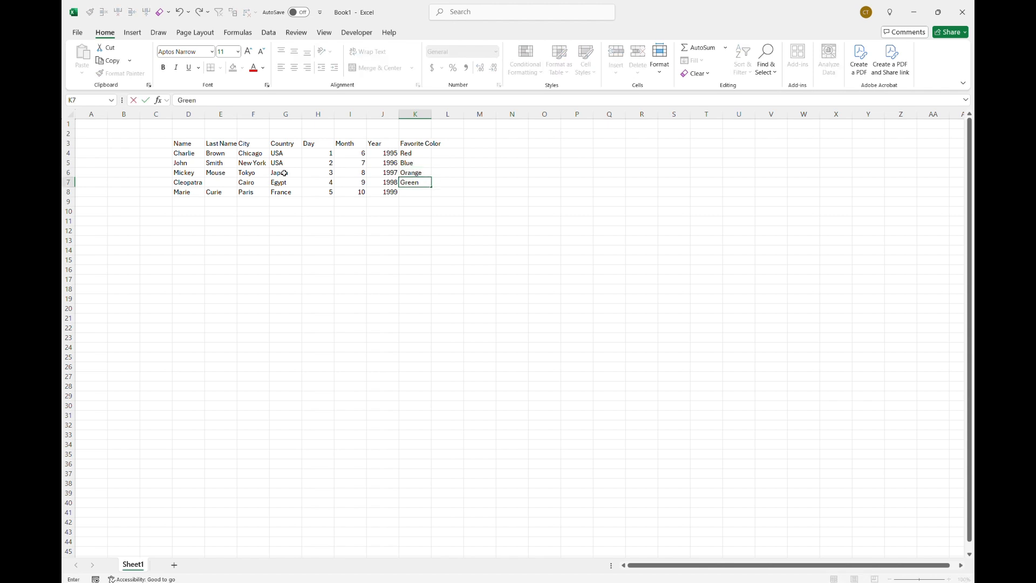
{"action": "key", "text": "Return"}
{"action": "type", "text": "Yellow"}
{"action": "key", "text": "Return"}
- Enter the header Full Name in M3, leaving column L blank after the data table
{"action": "key", "text": "Right"}
{"action": "key", "text": "Up"}
{"action": "key", "text": "Up"}
{"action": "key", "text": "Up"}
{"action": "key", "text": "Up"}
{"action": "key", "text": "Up"}
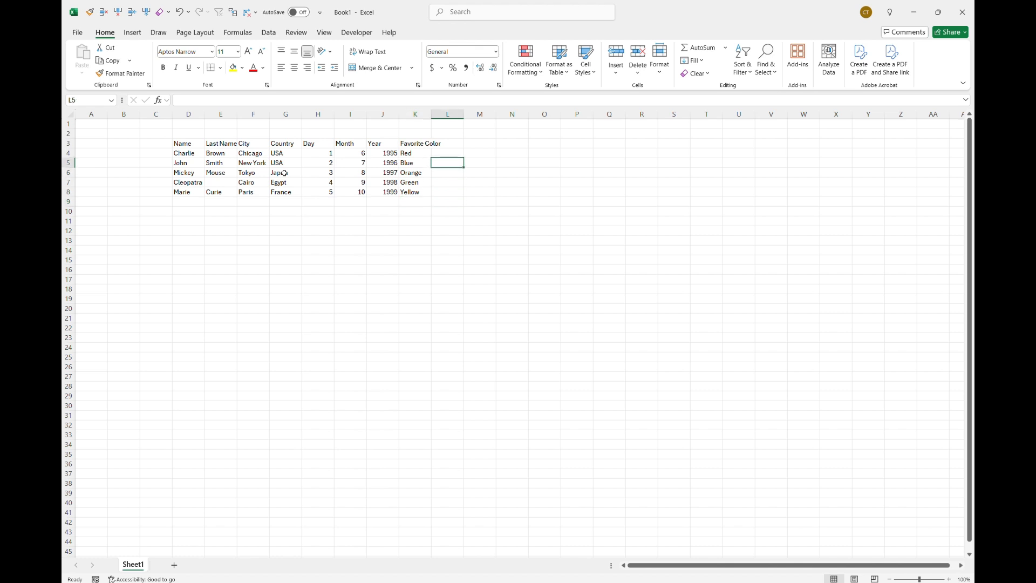
{"action": "key", "text": "Up"}
{"action": "key", "text": "Right"}
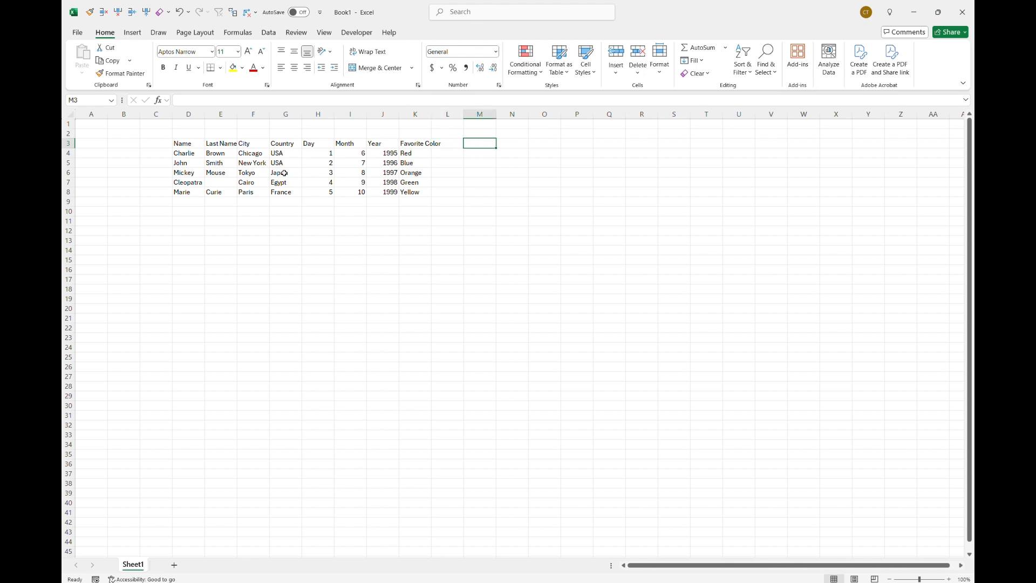
{"action": "type", "text": "Full Name"}
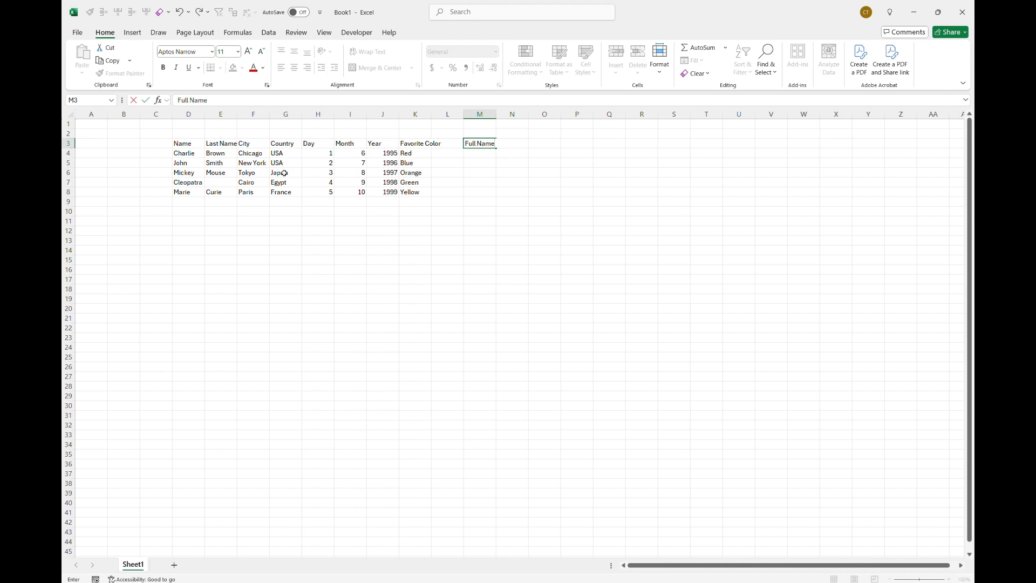
{"action": "key", "text": "Tab"}
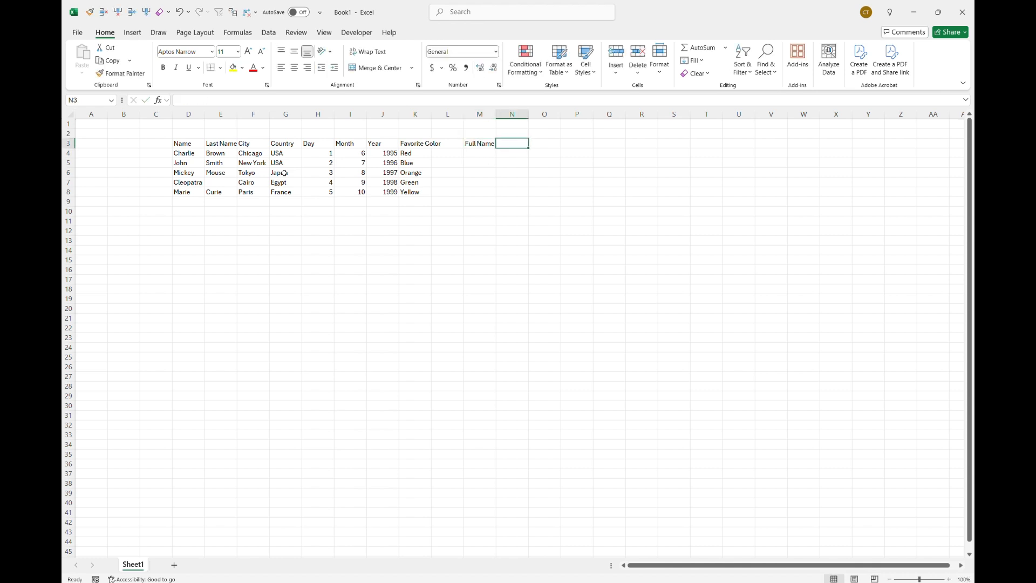
- Enter the header "Country, City" in N3 and the header "Date of Birth" in O3
{"action": "type", "text": "Cou"}
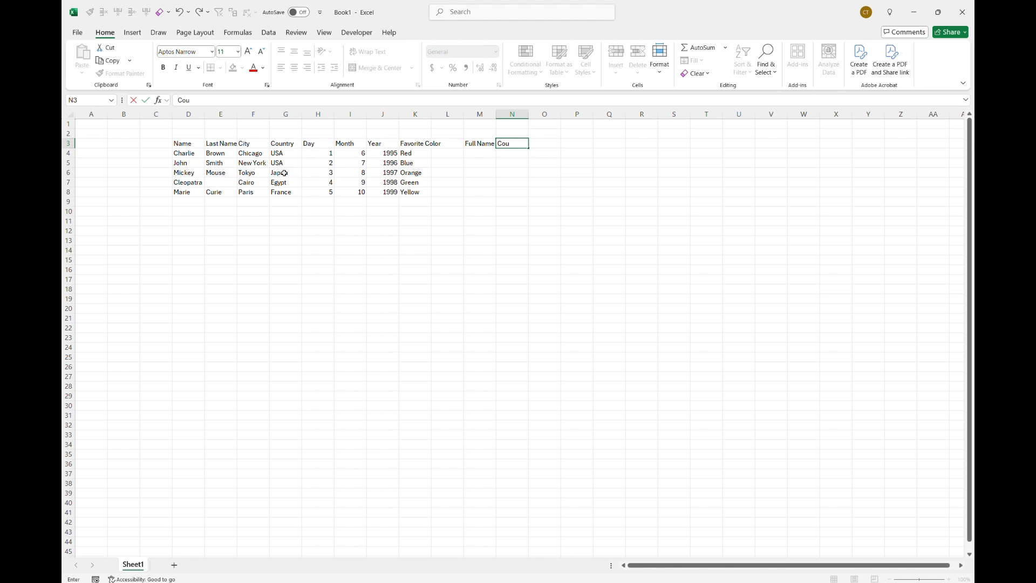
{"action": "type", "text": "ntry, Cit"}
{"action": "type", "text": "y"}
{"action": "key", "text": "Tab"}
{"action": "type", "text": "D"}
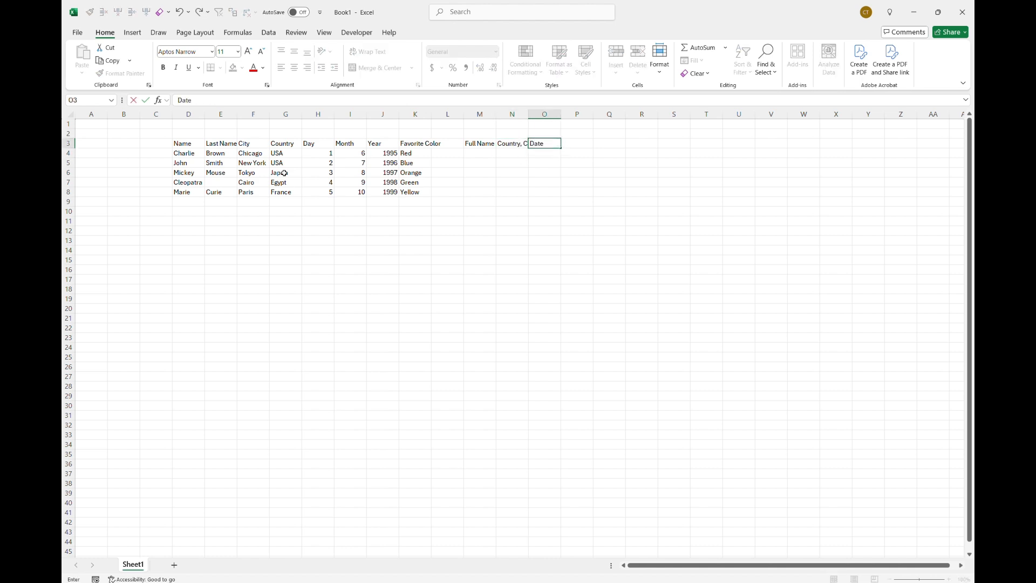
{"action": "type", "text": "ate of Birth"}
{"action": "key", "text": "Return"}
- Enter the header "All Together" in P3, next to the Date of Birth header
{"action": "key", "text": "Up"}
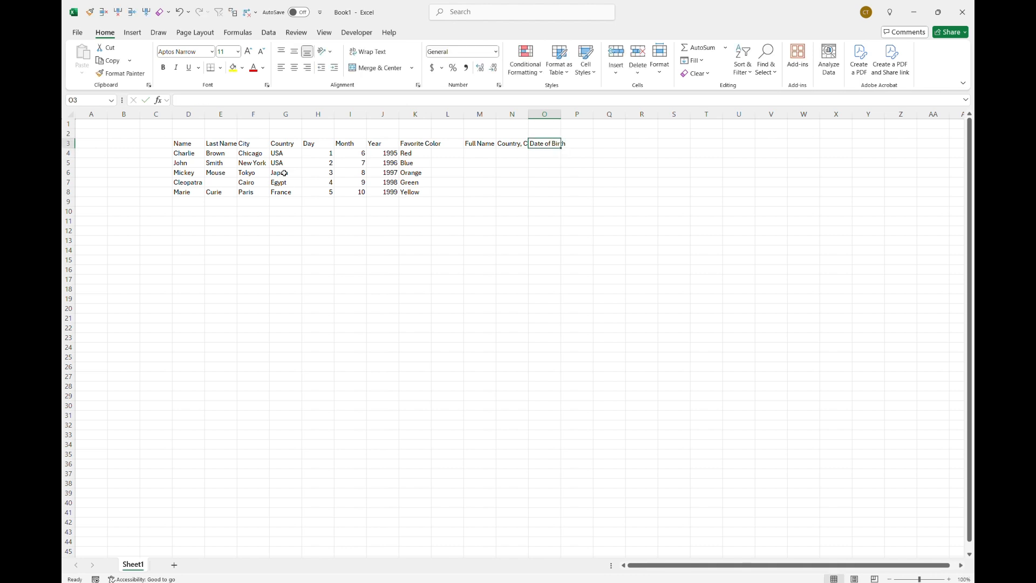
{"action": "key", "text": "Tab"}
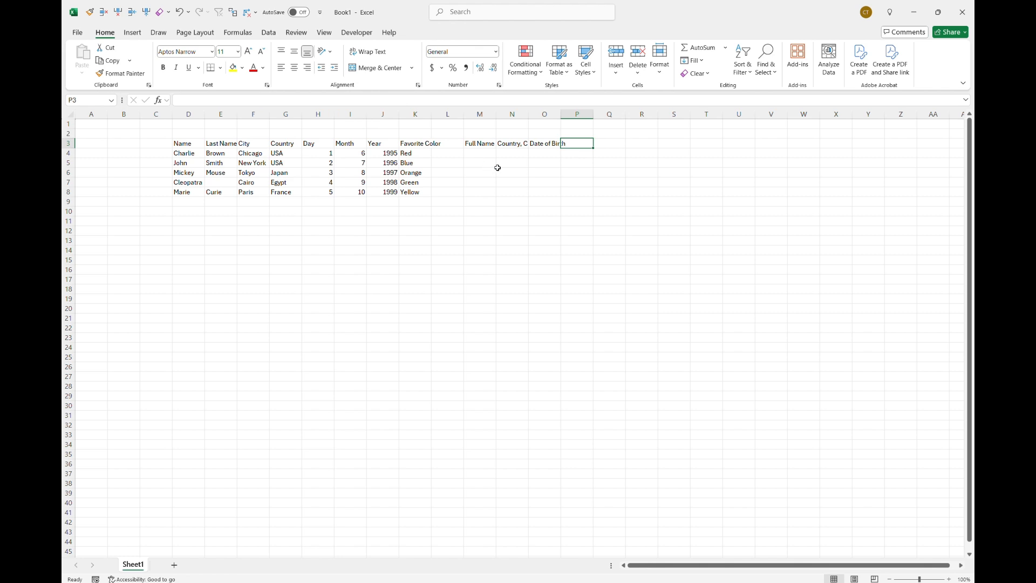
{"action": "left_click", "coordinate": [545, 153]}
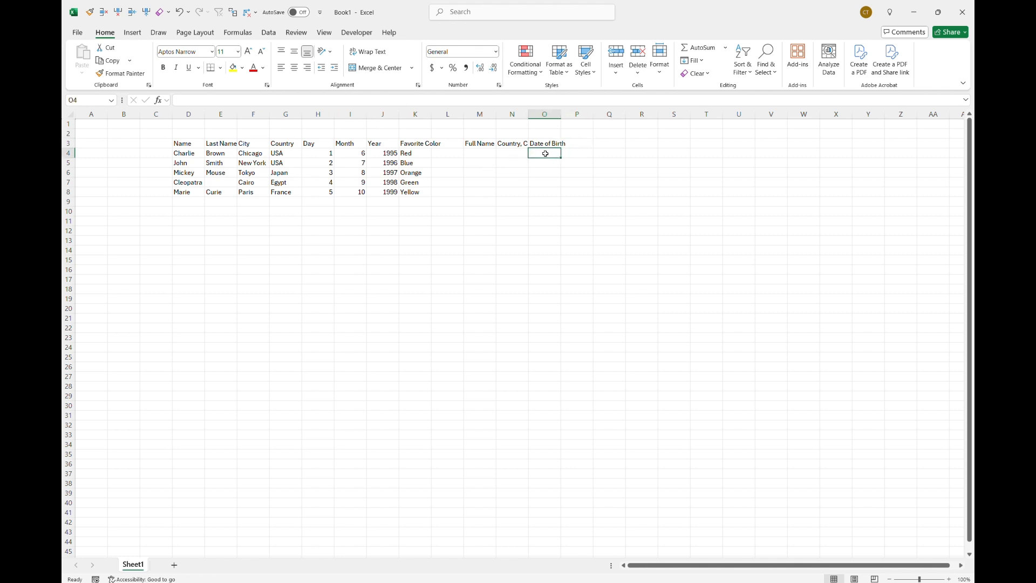
{"action": "key", "text": "Up"}
{"action": "key", "text": "Tab"}
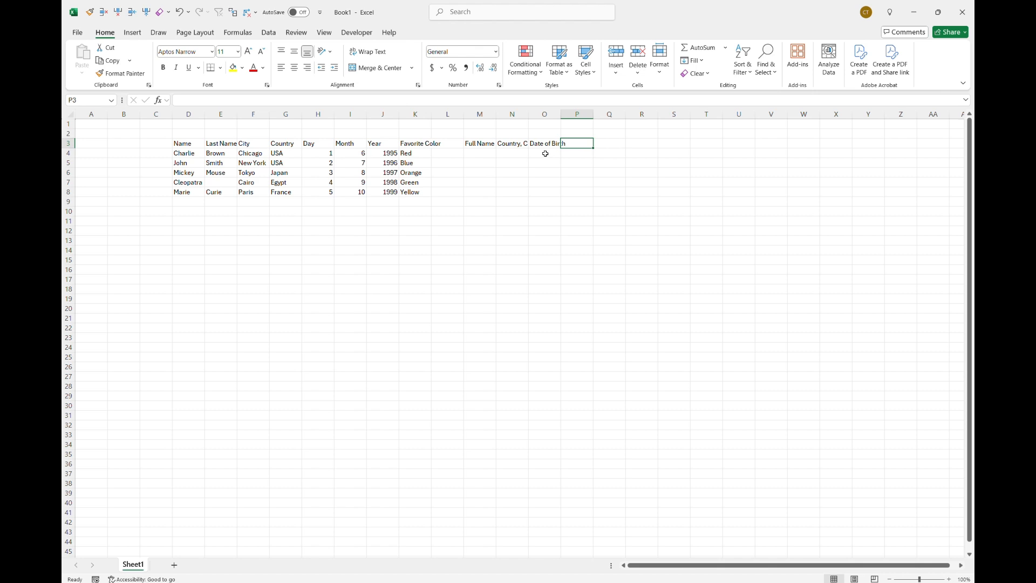
{"action": "type", "text": "A"}
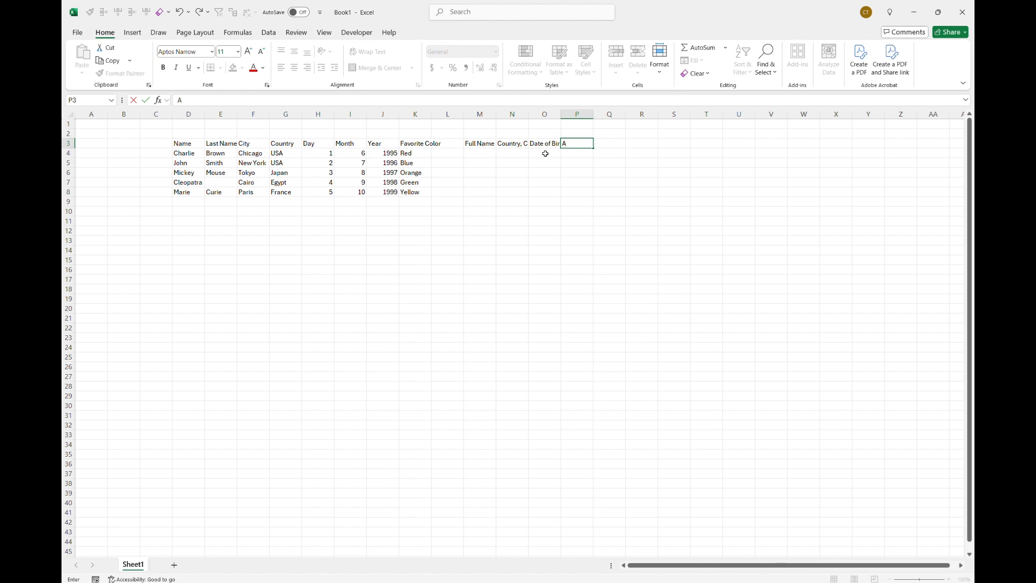
{"action": "type", "text": "ll Togethe"}
{"action": "type", "text": "r"}
{"action": "key", "text": "BackSpace"}
{"action": "type", "text": "ther"}
{"action": "key", "text": "Return"}
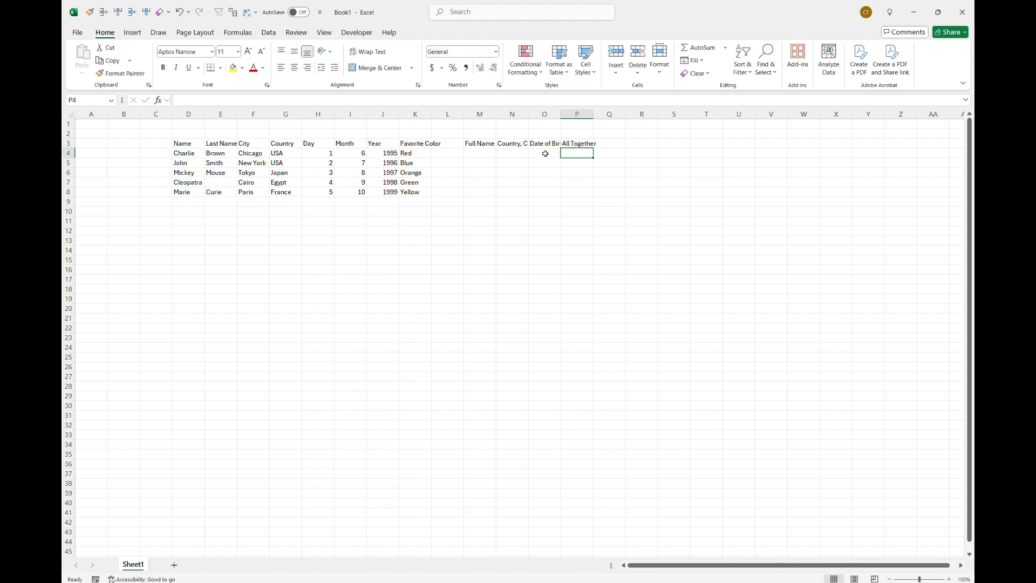
- Enter the formula =D4&" "&E4 in M4 to join the first and last name with a space
{"action": "left_click", "coordinate": [482, 153]}
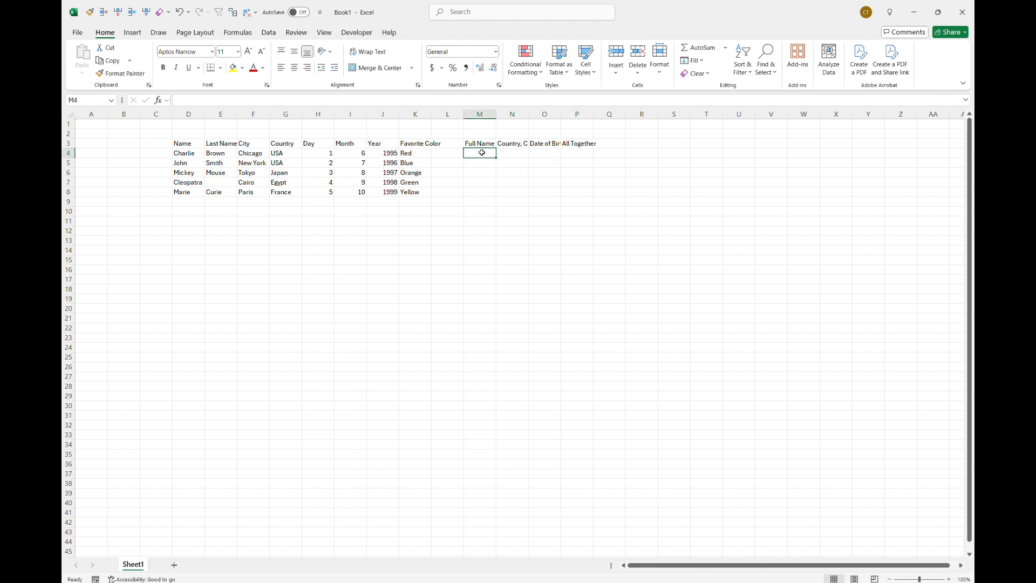
{"action": "type", "text": "="}
{"action": "key", "text": "Left"}
{"action": "key", "text": "Left"}
{"action": "key", "text": "Left"}
{"action": "key", "text": "Left"}
{"action": "key", "text": "Left"}
{"action": "key", "text": "Left"}
{"action": "key", "text": "Left"}
{"action": "key", "text": "Left"}
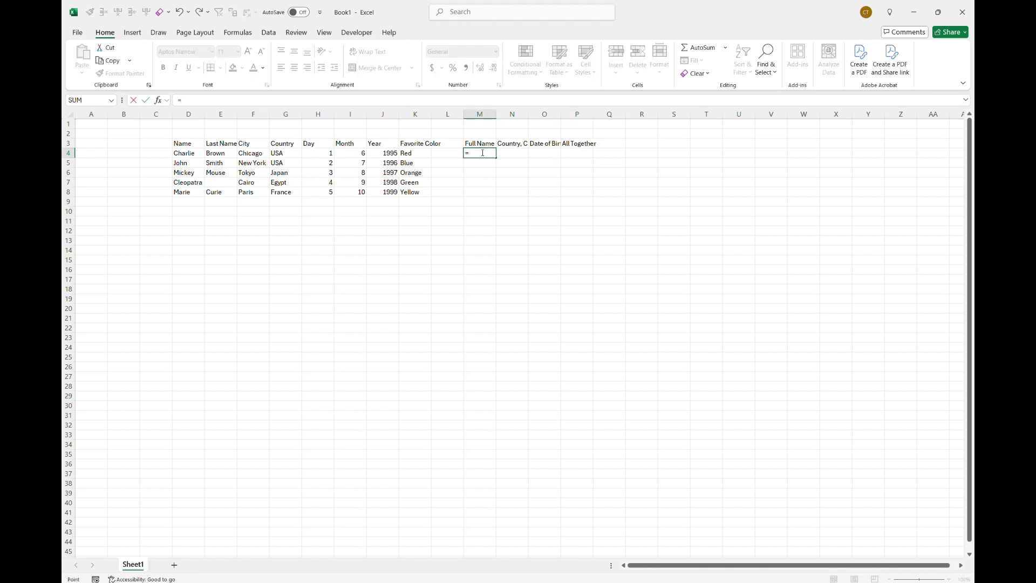
{"action": "key", "text": "Left"}
{"action": "type", "text": "&"}
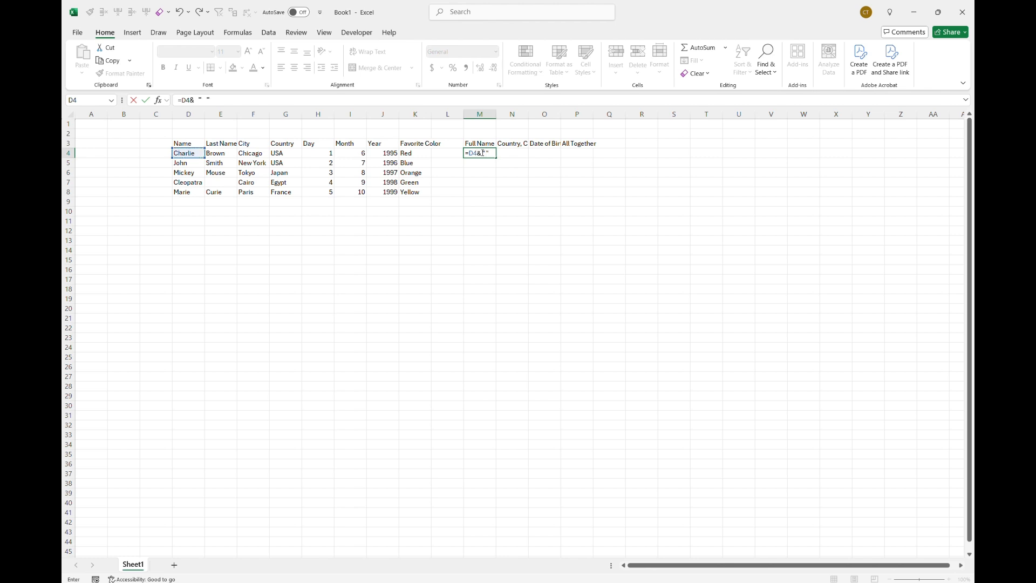
{"action": "type", "text": " \" \"&"}
{"action": "left_click", "coordinate": [226, 153]}
{"action": "key", "text": "Return"}
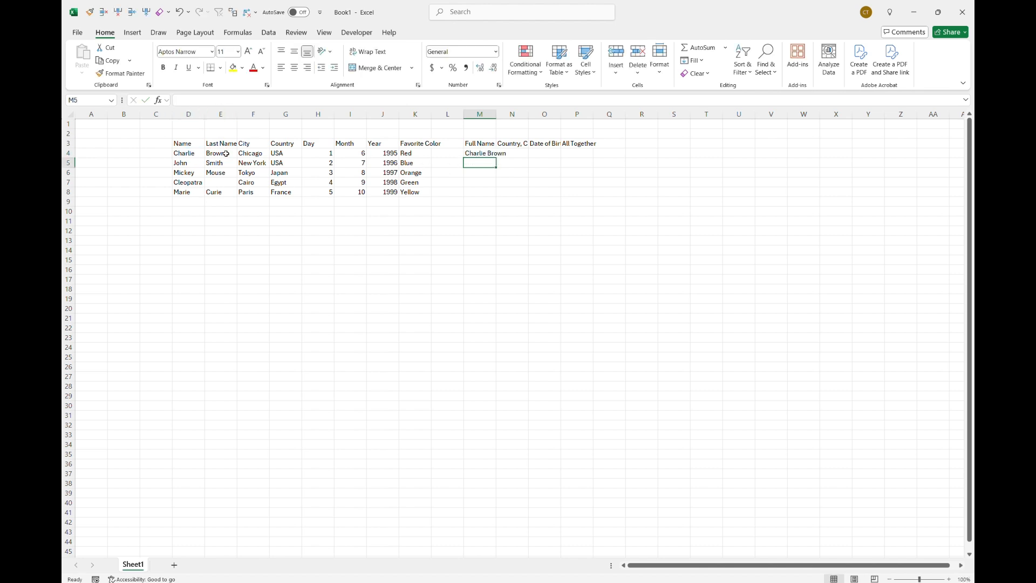
- Replace the header in N3 with "City, Country"
{"action": "key", "text": "Up"}
{"action": "key", "text": "Right"}
{"action": "key", "text": "Up"}
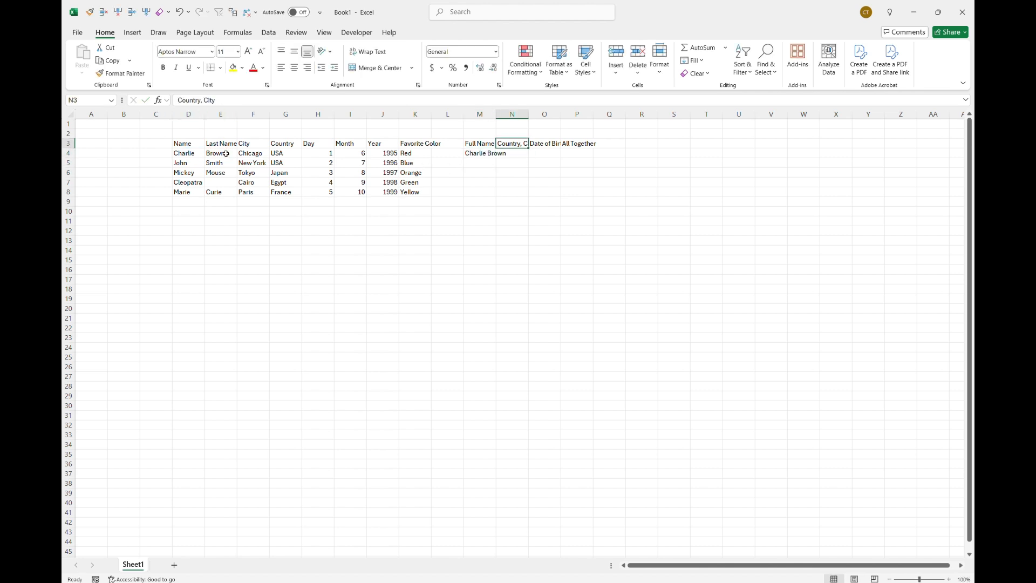
{"action": "type", "text": "City,"}
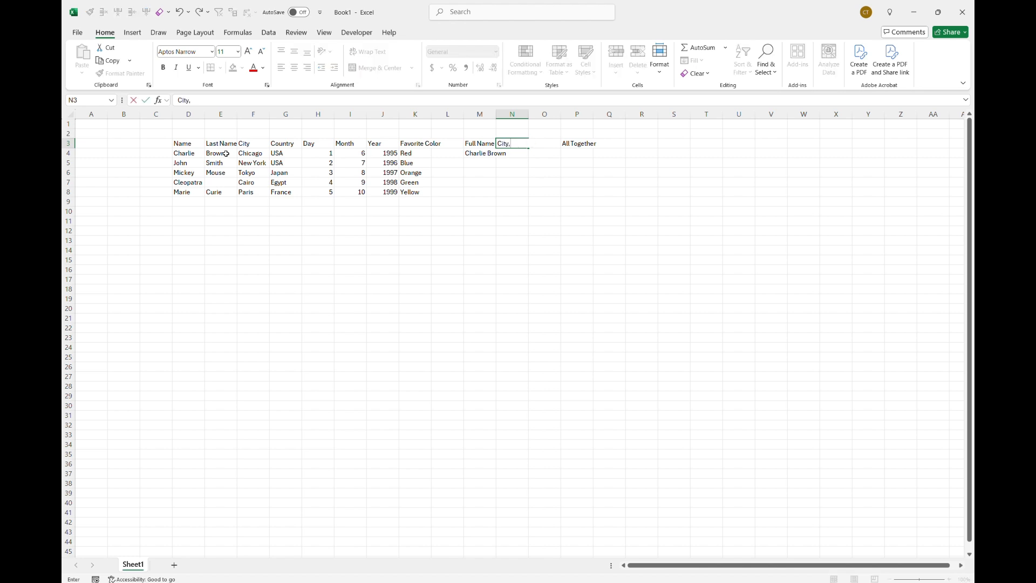
{"action": "type", "text": " Country"}
{"action": "key", "text": "ctrl+Return"}
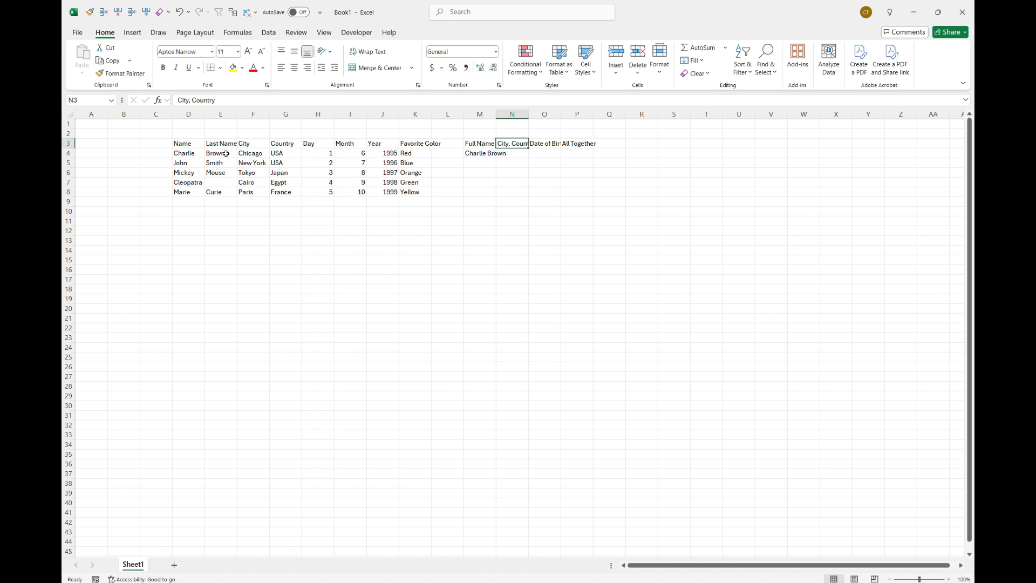
- Replace the header in N3 with "City (Country)"
{"action": "type", "text": "City"}
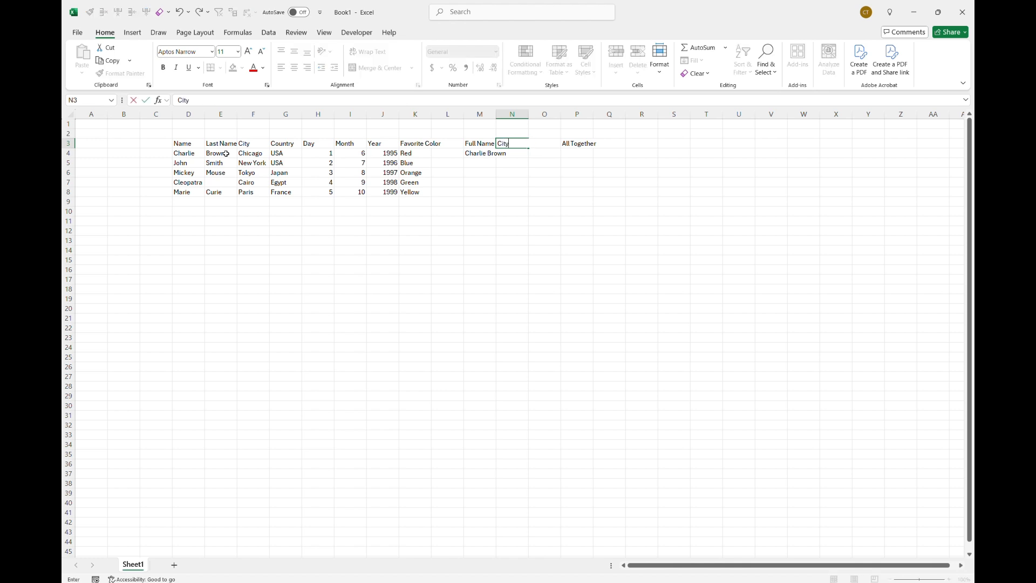
{"action": "type", "text": " (Country)"}
{"action": "key", "text": "ctrl+Return"}
- Enter the formula =F4& "("&G4&")" in N4 to combine the city with the country in parentheses
{"action": "key", "text": "Down"}
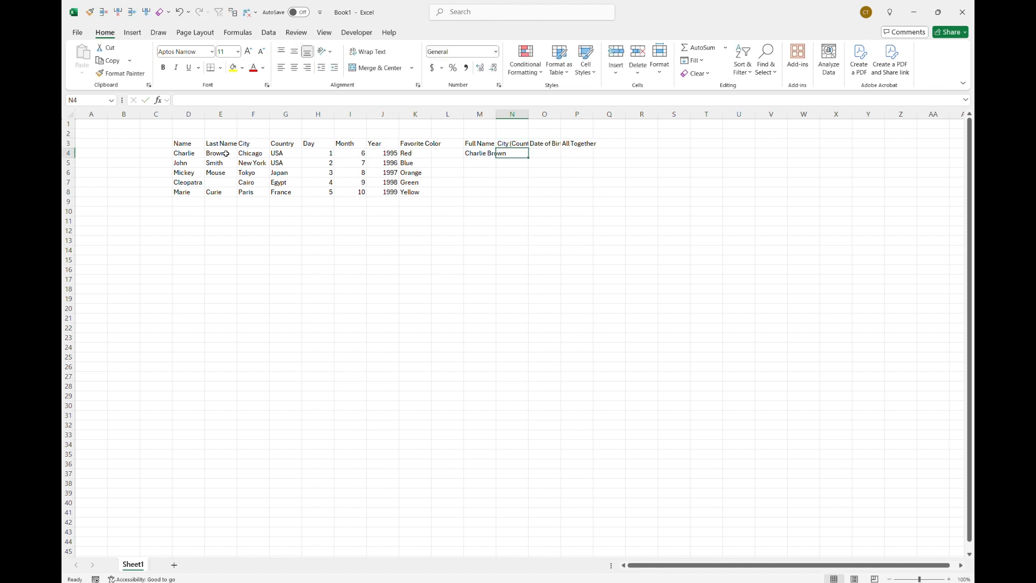
{"action": "type", "text": "="}
{"action": "key", "text": "Left"}
{"action": "key", "text": "Left"}
{"action": "key", "text": "Left"}
{"action": "key", "text": "Left"}
{"action": "key", "text": "Left"}
{"action": "key", "text": "Left"}
{"action": "key", "text": "Left"}
{"action": "key", "text": "Left"}
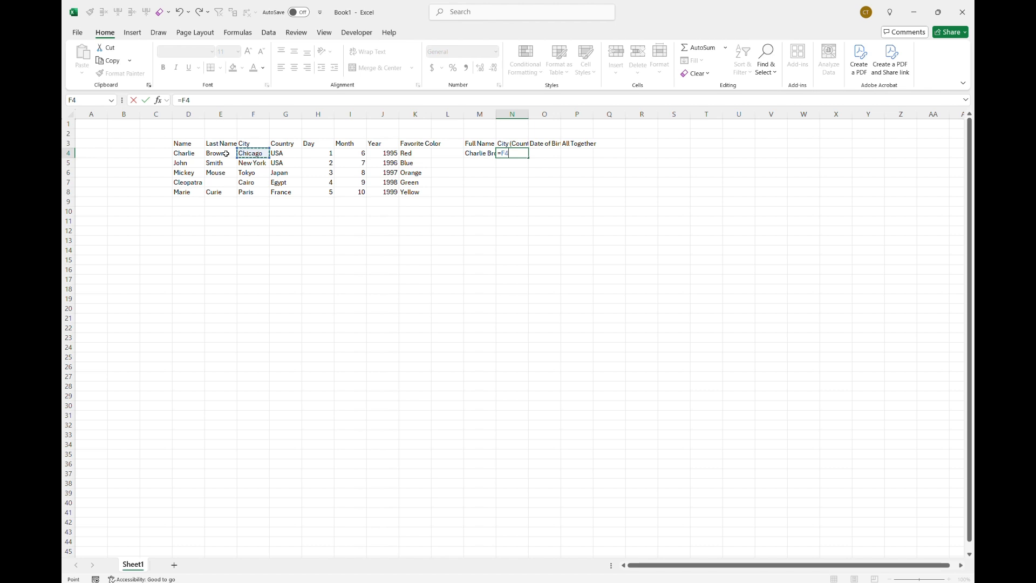
{"action": "type", "text": "& \"(\"&"}
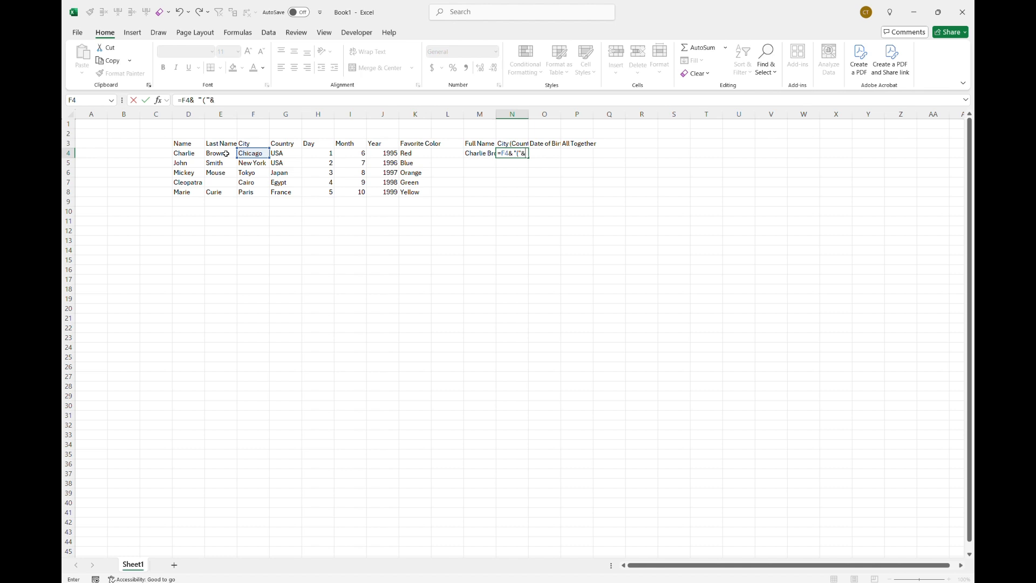
{"action": "left_click", "coordinate": [289, 153]}
{"action": "type", "text": "&\")"}
{"action": "key", "text": "Return"}
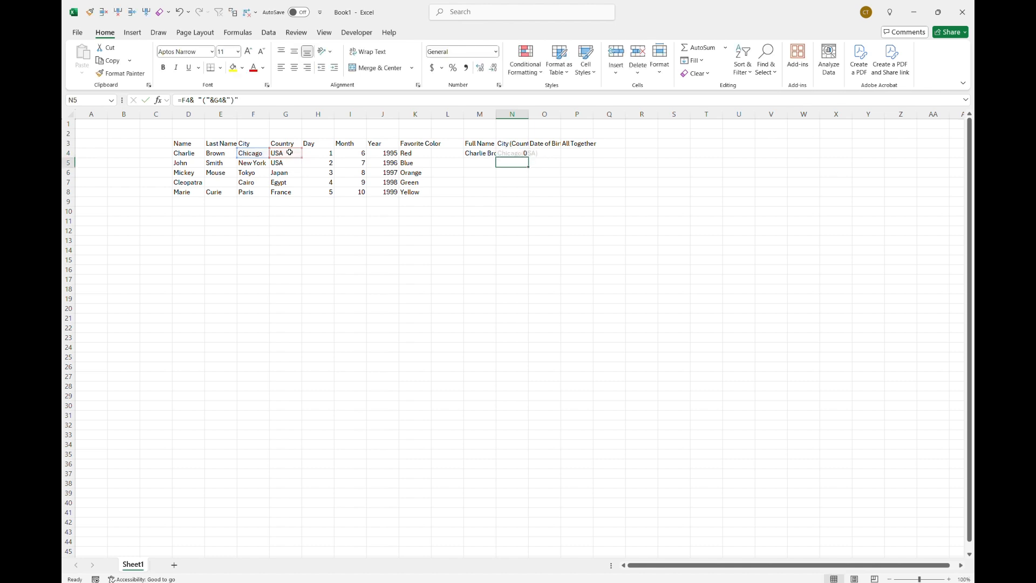
- Insert a space before the opening parenthesis in the N4 formula's text string
{"action": "key", "text": "Up"}
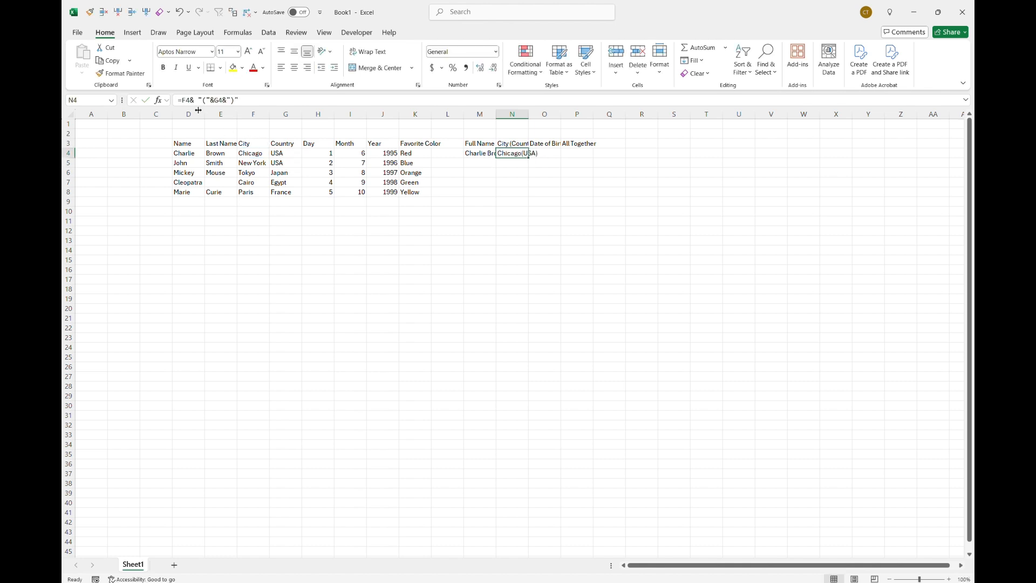
{"action": "left_click", "coordinate": [203, 101]}
{"action": "key", "text": "Return"}
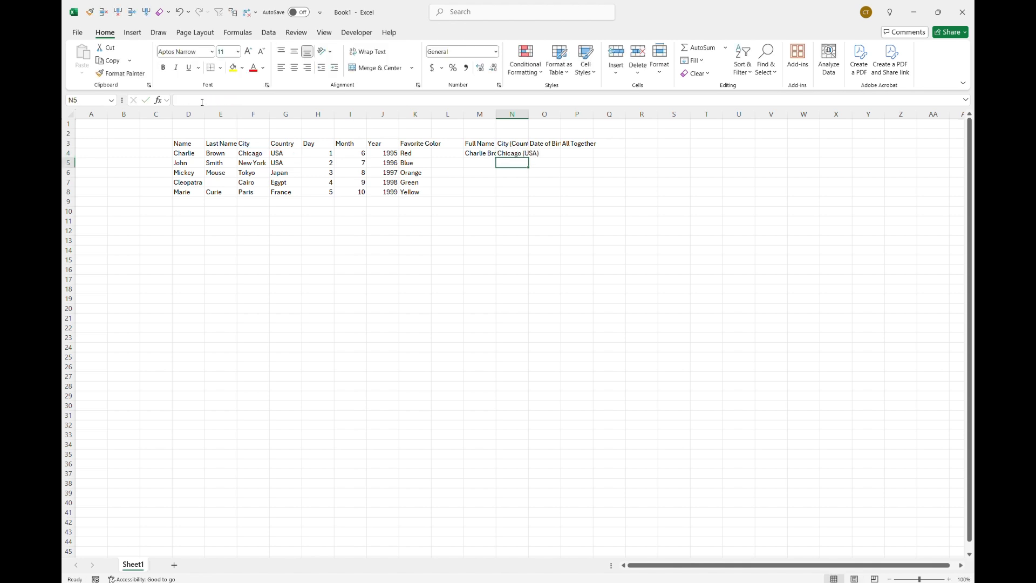
- Enter the formula =DATE(J4,I4,H4) in O4 to build the date of birth from year, month and day
{"action": "key", "text": "Up"}
{"action": "key", "text": "Right"}
{"action": "type", "text": "=date"}
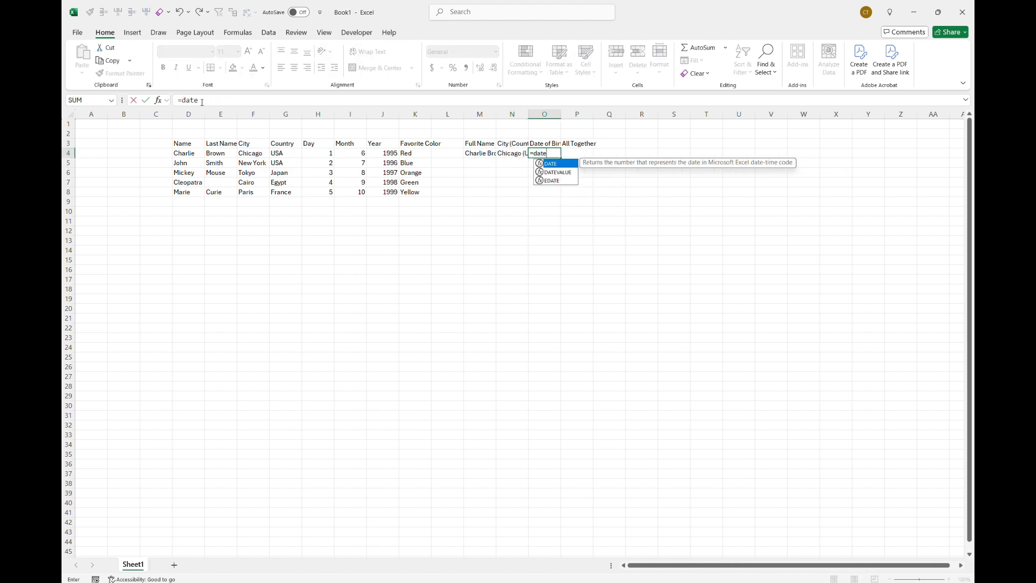
{"action": "key", "text": "Tab"}
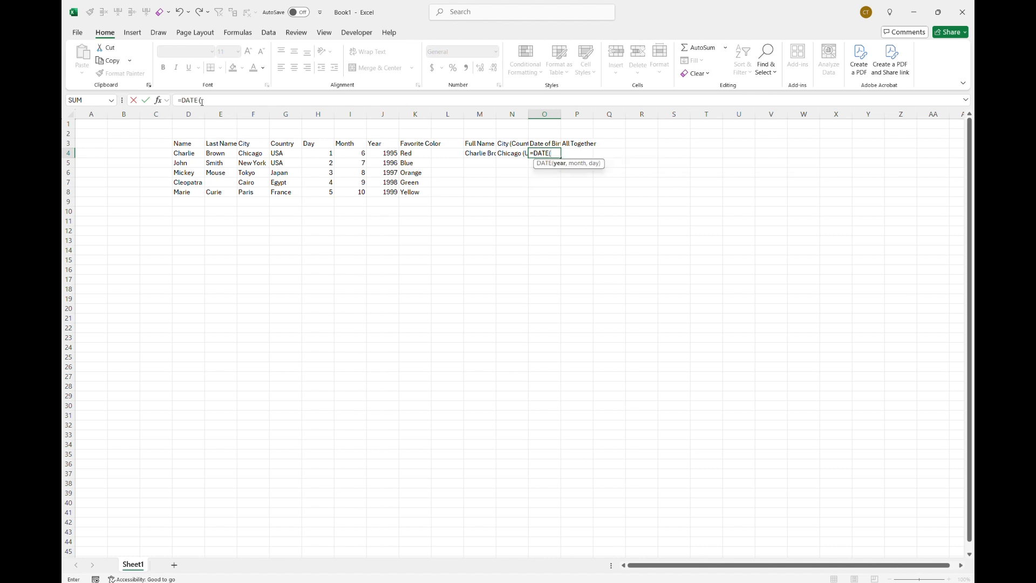
{"action": "key", "text": "Left"}
{"action": "key", "text": "Left"}
{"action": "key", "text": "Left"}
{"action": "key", "text": "Left"}
{"action": "key", "text": "Left"}
{"action": "type", "text": ","}
{"action": "key", "text": "Left"}
{"action": "key", "text": "Left"}
{"action": "key", "text": "Left"}
{"action": "key", "text": "Left"}
{"action": "key", "text": "Left"}
{"action": "key", "text": "Left"}
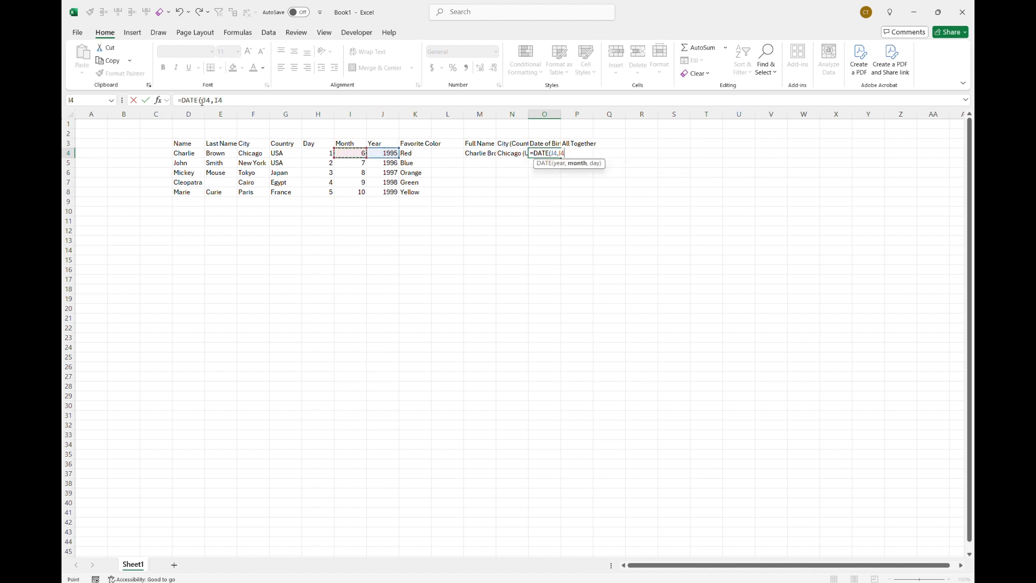
{"action": "type", "text": ","}
{"action": "key", "text": "Left"}
{"action": "key", "text": "Left"}
{"action": "key", "text": "Left"}
{"action": "key", "text": "Left"}
{"action": "key", "text": "Left"}
{"action": "key", "text": "Left"}
{"action": "key", "text": "Left"}
{"action": "key", "text": "Return"}
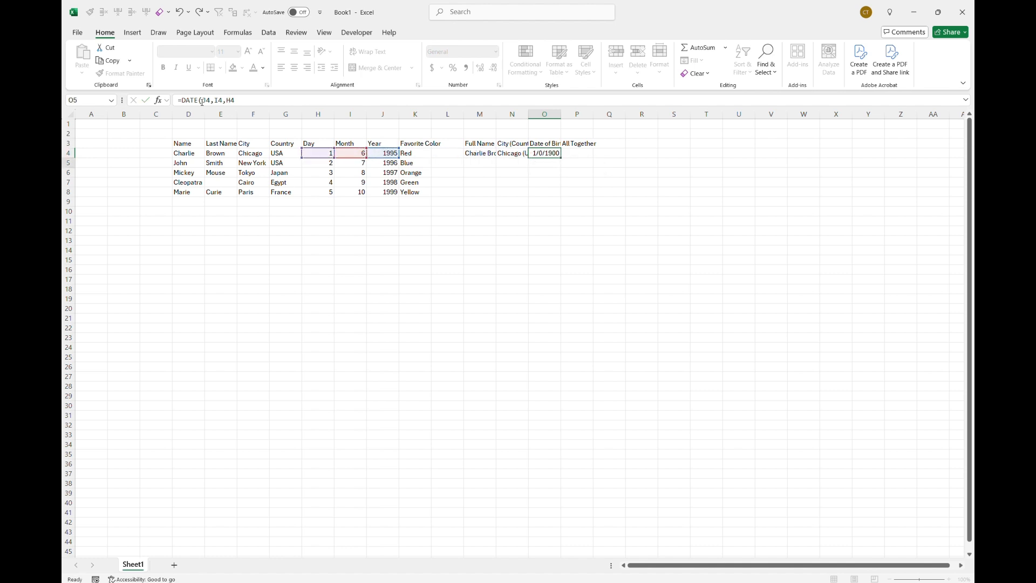
- Enter the formula =M4&", born in "&N4&" on "&O4&" who llikes "&K4 in P4
{"action": "key", "text": "Up"}
{"action": "key", "text": "Right"}
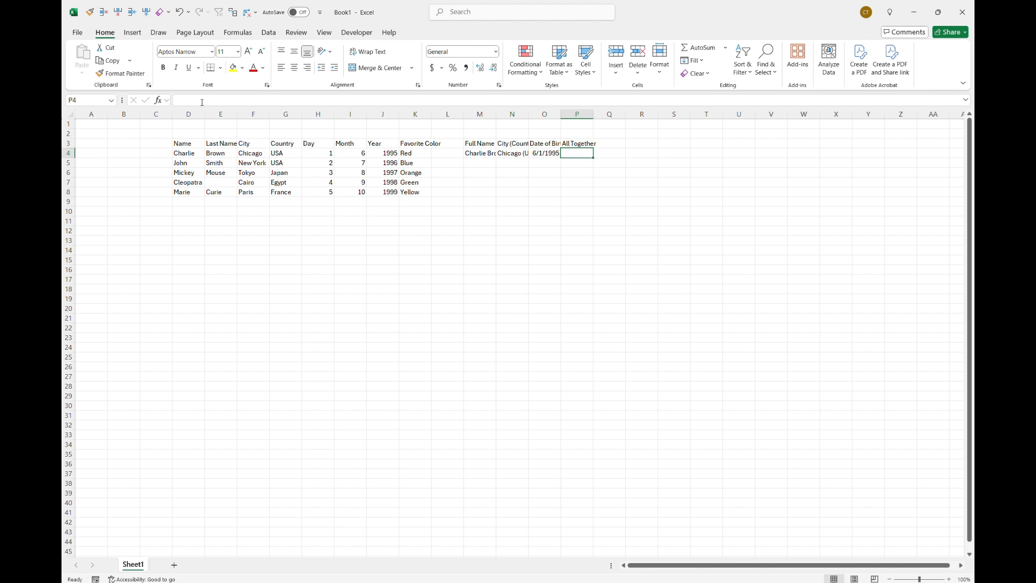
{"action": "type", "text": "="}
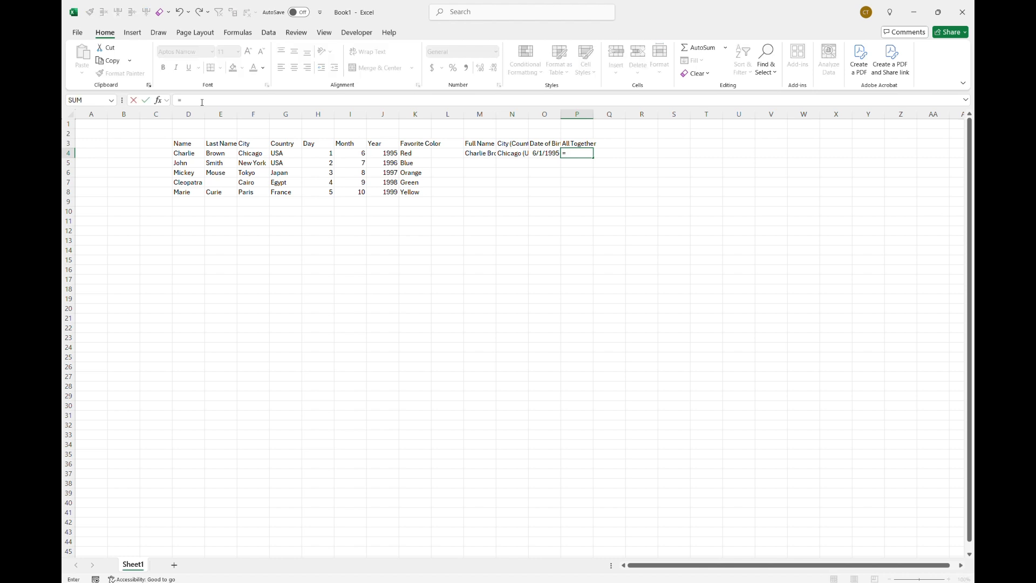
{"action": "key", "text": "Left"}
{"action": "key", "text": "Left"}
{"action": "key", "text": "Left"}
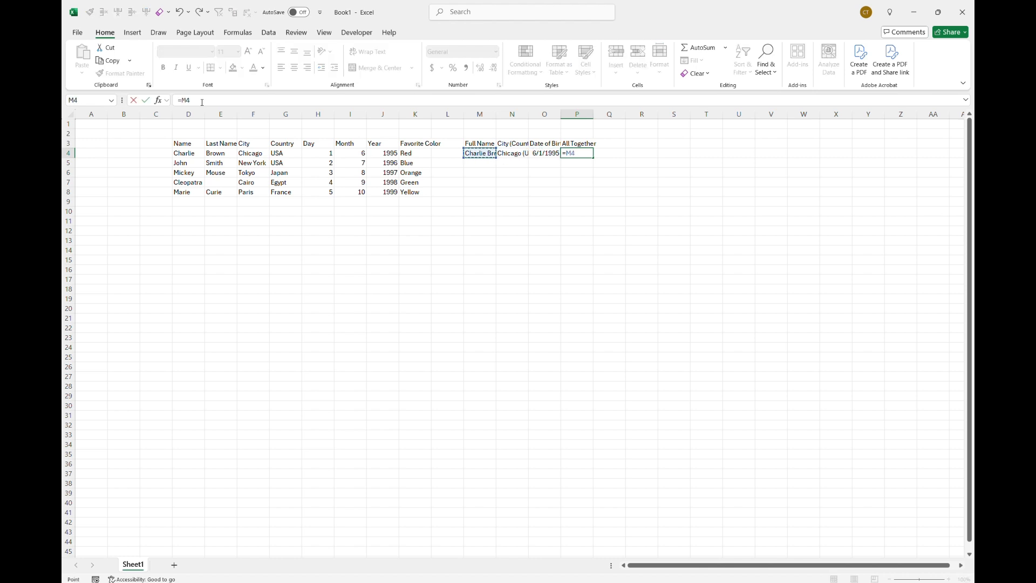
{"action": "type", "text": "&\", born in \"&"}
{"action": "key", "text": "Left"}
{"action": "key", "text": "Left"}
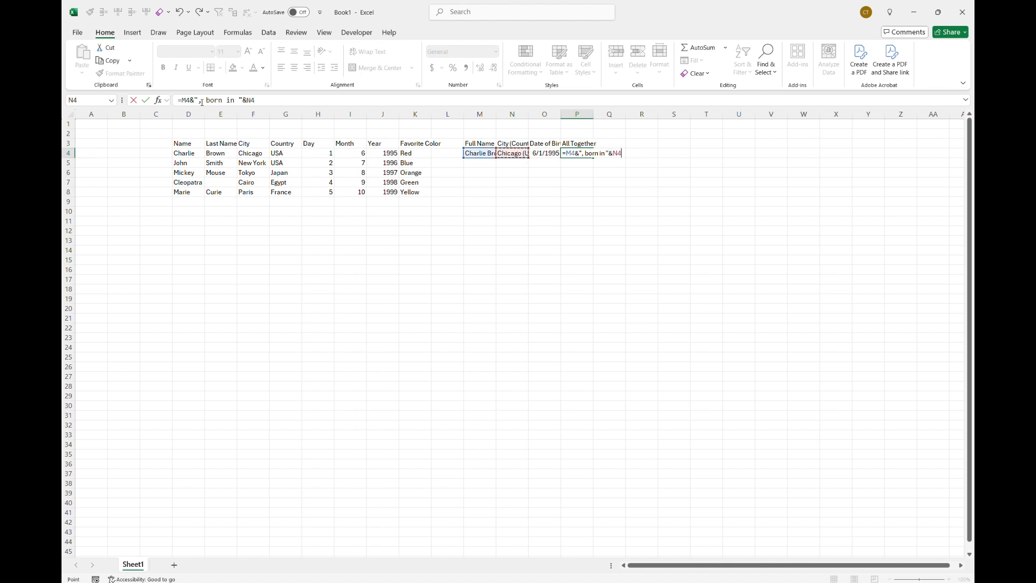
{"action": "type", "text": "&"}
{"action": "key", "text": "BackSpace"}
{"action": "type", "text": "o"}
{"action": "type", "text": "n \""}
{"action": "type", "text": "&\" on \"&"}
{"action": "key", "text": "Left"}
{"action": "type", "text": "&"}
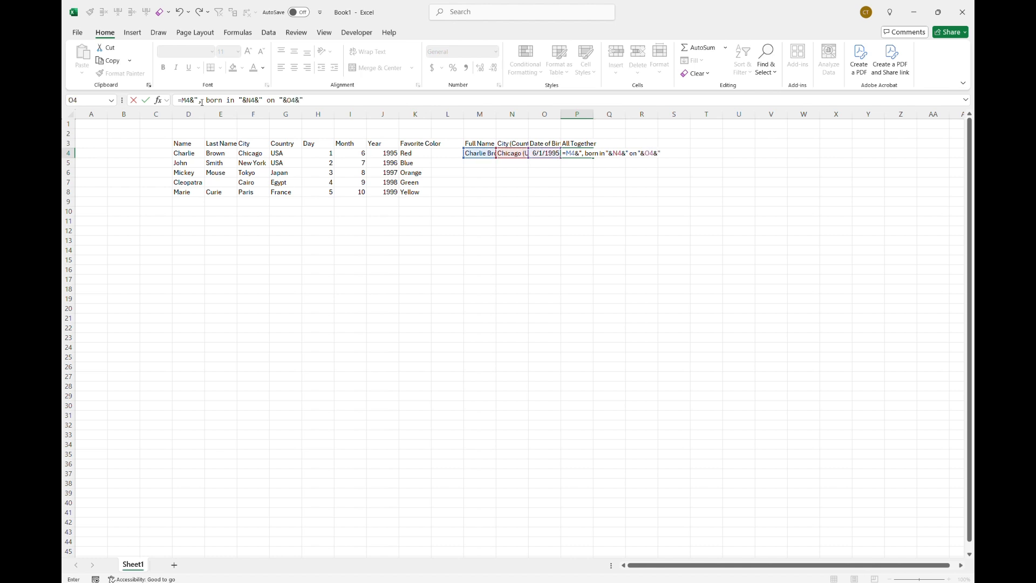
{"action": "type", "text": "\" who llikes \"&"}
{"action": "key", "text": "Left"}
{"action": "key", "text": "Left"}
{"action": "key", "text": "Left"}
{"action": "key", "text": "Left"}
{"action": "key", "text": "Left"}
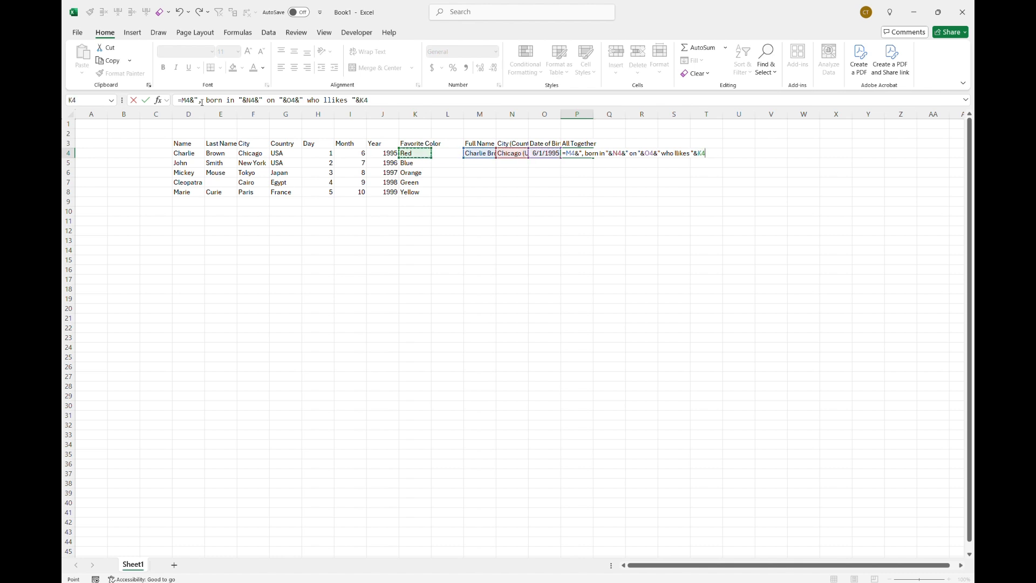
{"action": "key", "text": "Return"}
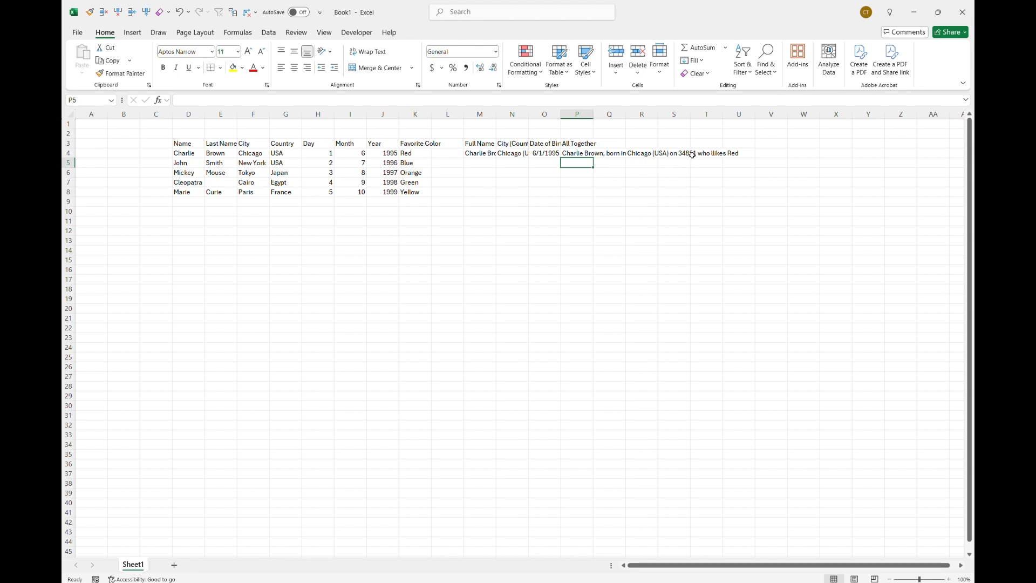
- Wrap the O4 reference in the P4 formula as TEXT(O4,"mmddyyyy") to format the birth date
{"action": "key", "text": "Up"}
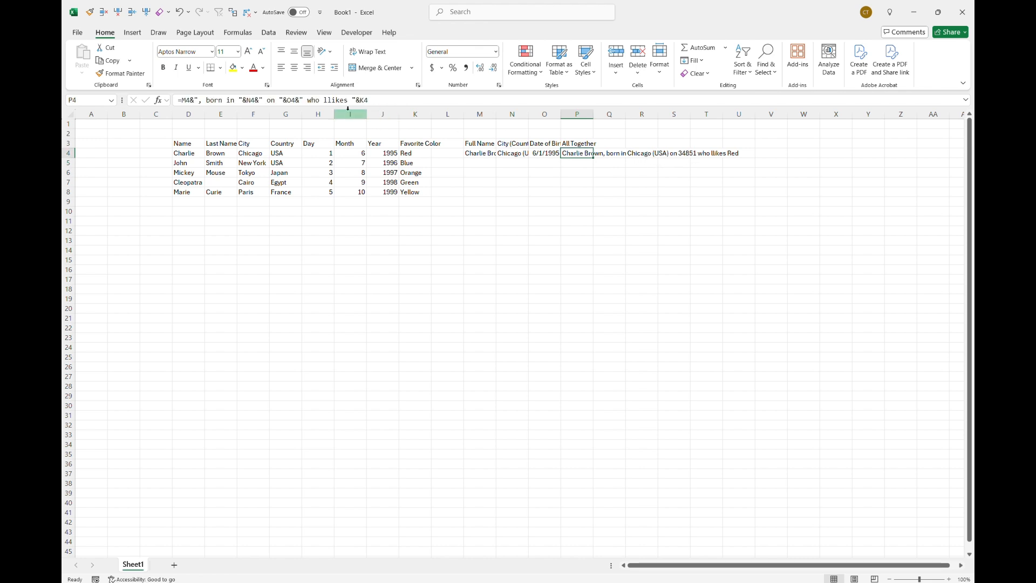
{"action": "left_click", "coordinate": [386, 98]}
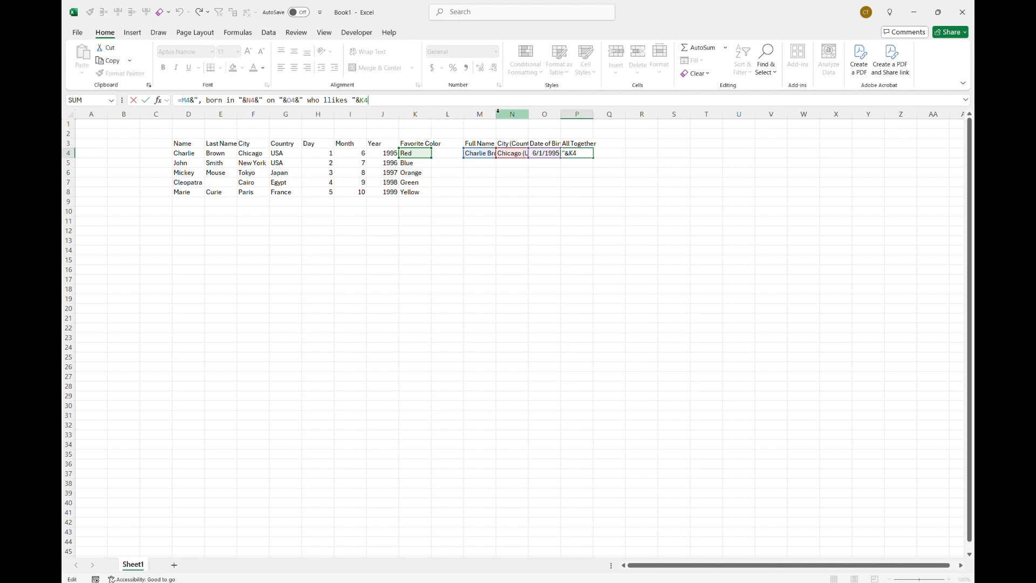
{"action": "left_click", "coordinate": [289, 100]}
{"action": "type", "text": "TEXT("}
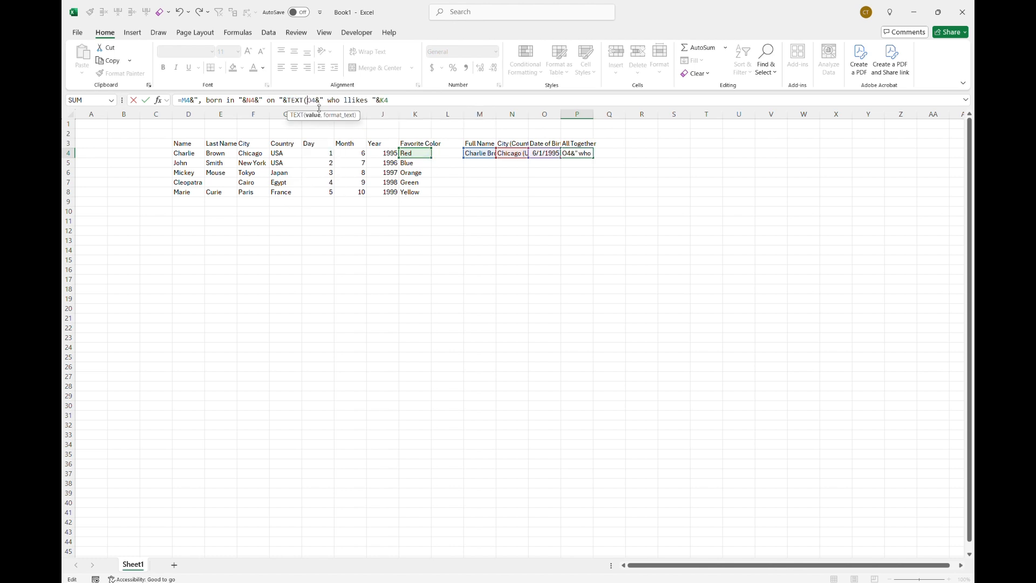
{"action": "left_click", "coordinate": [317, 100]}
{"action": "type", "text": ","}
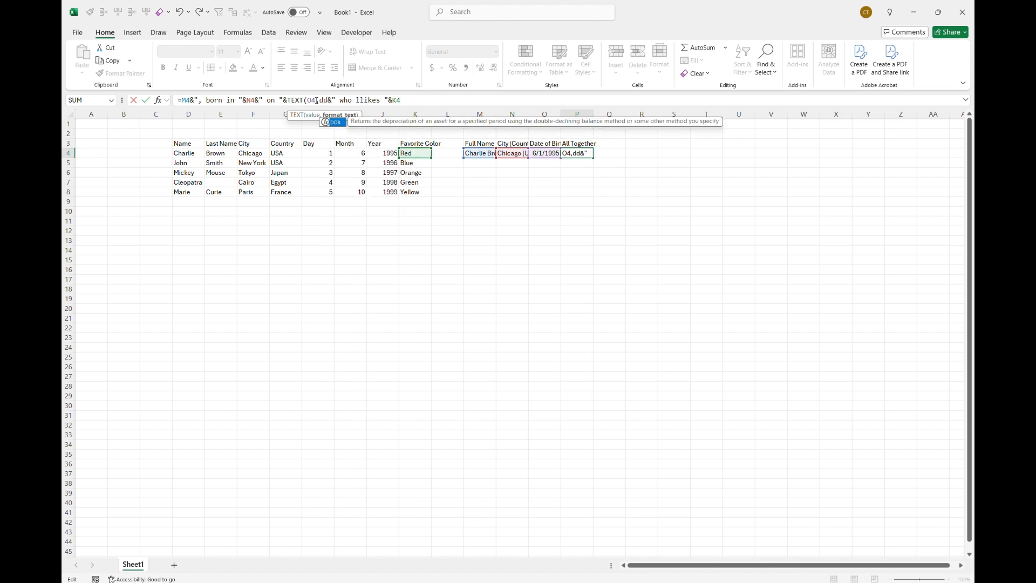
{"action": "type", "text": "\""}
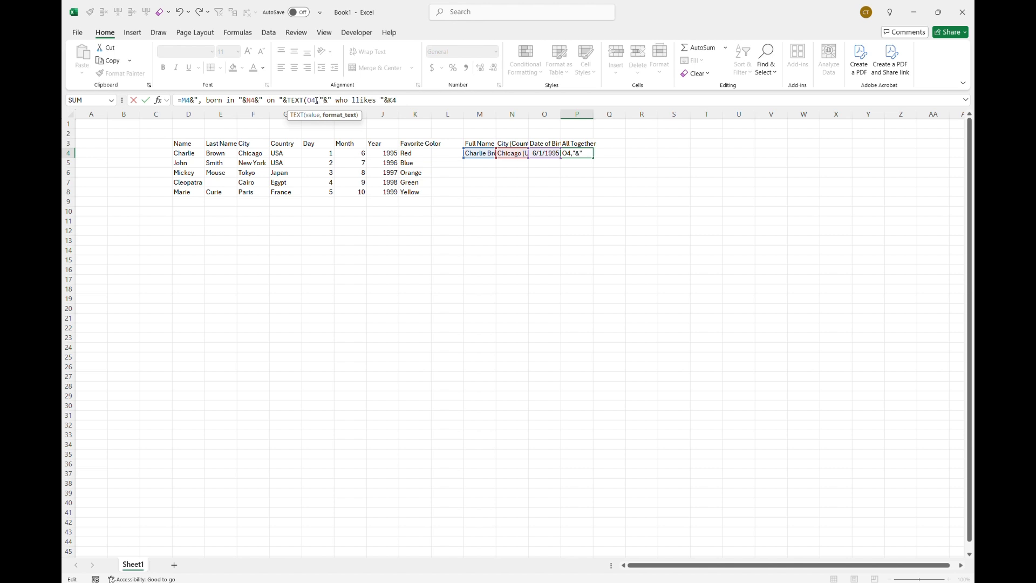
{"action": "type", "text": "mmddyyyy"}
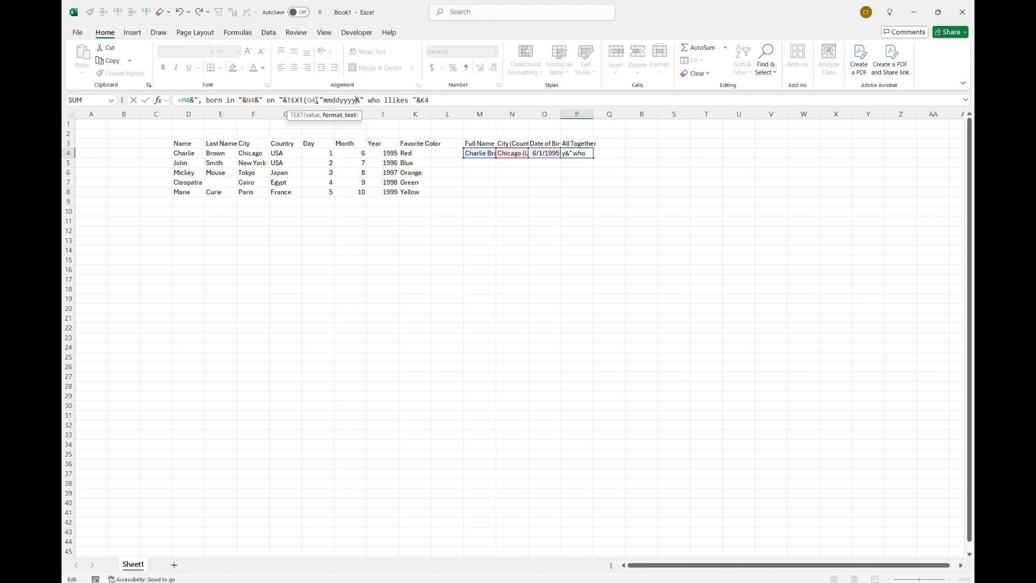
{"action": "type", "text": "\""}
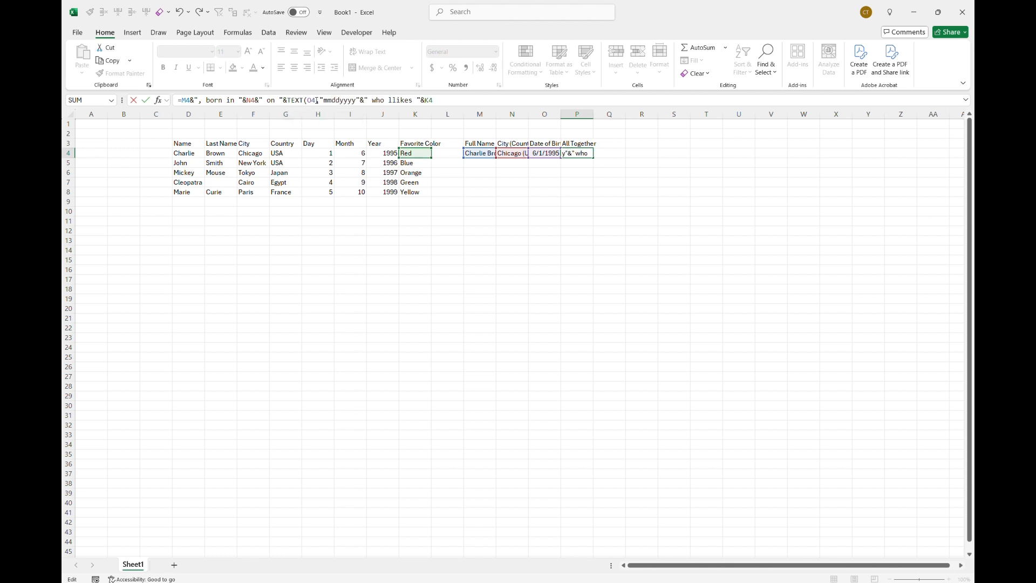
{"action": "type", "text": ")"}
{"action": "key", "text": "Return"}
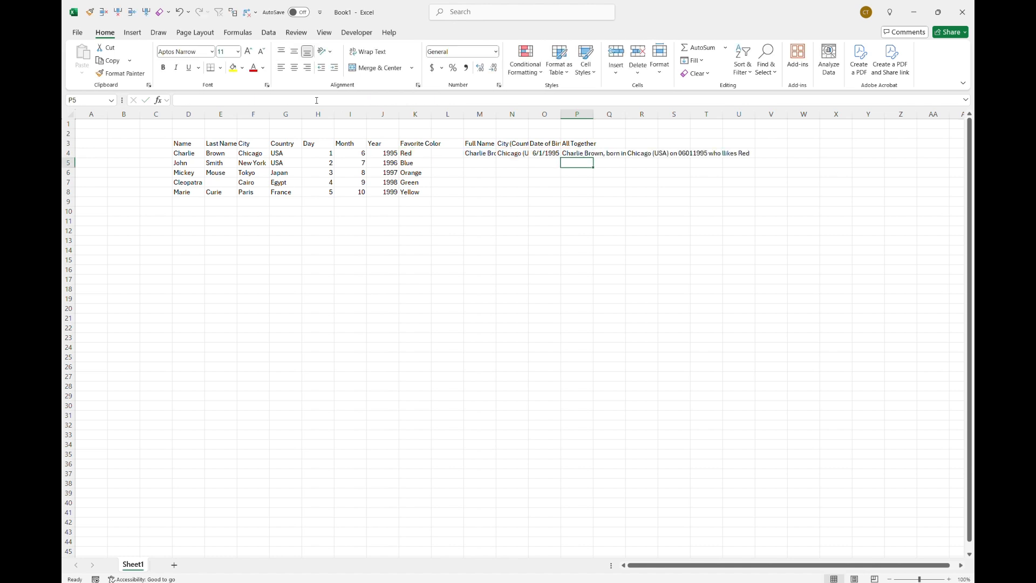
- Add slashes to the date format in the P4 formula so it reads "mm/dd/yyyy"
{"action": "key", "text": "Up"}
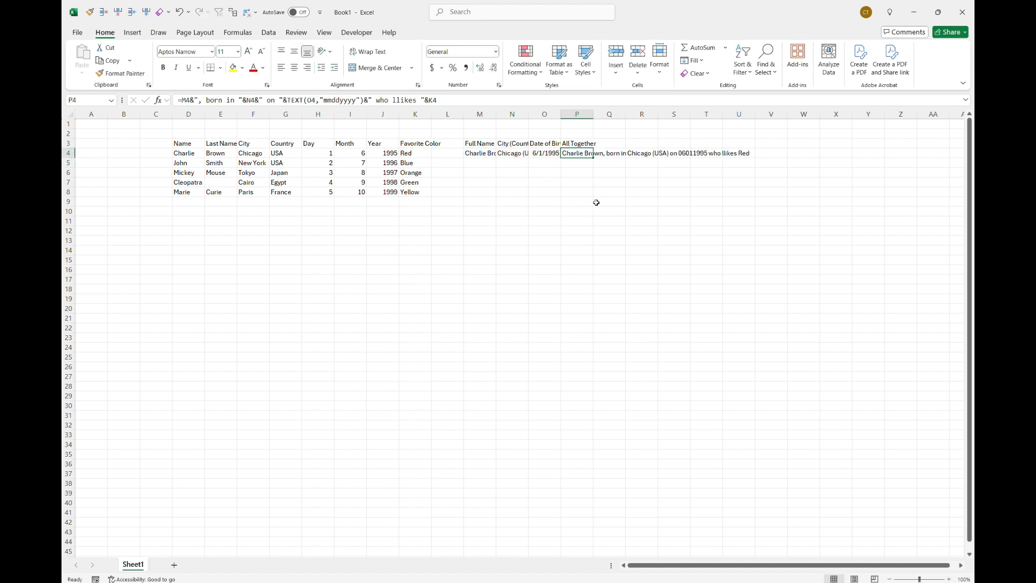
{"action": "left_click", "coordinate": [334, 101]}
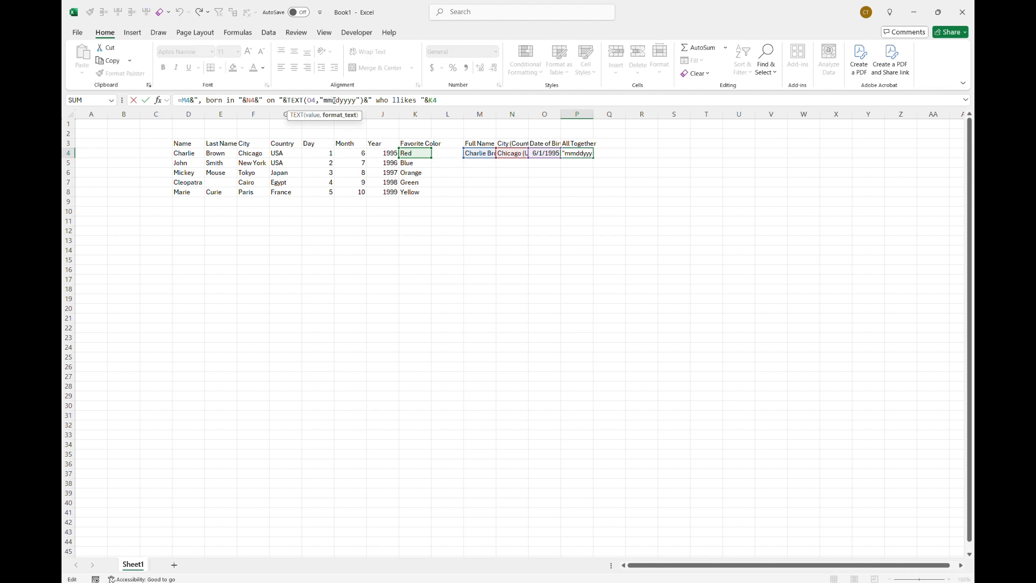
{"action": "type", "text": "/"}
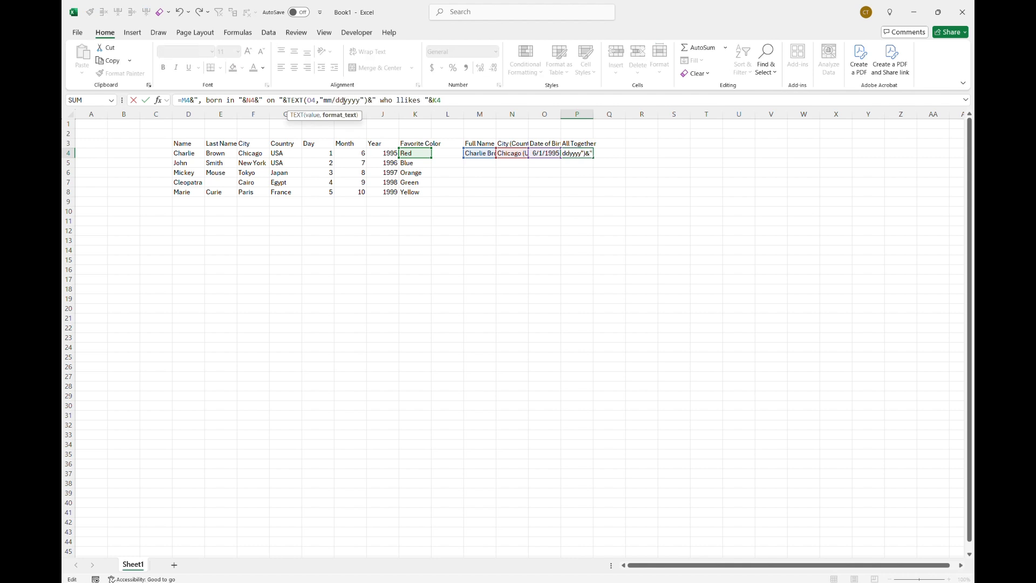
{"action": "left_click", "coordinate": [343, 101]}
{"action": "type", "text": "/dd/"}
{"action": "key", "text": "Return"}
- Fill the formulas in M4:P4 down through row 8
{"action": "key", "text": "Up"}
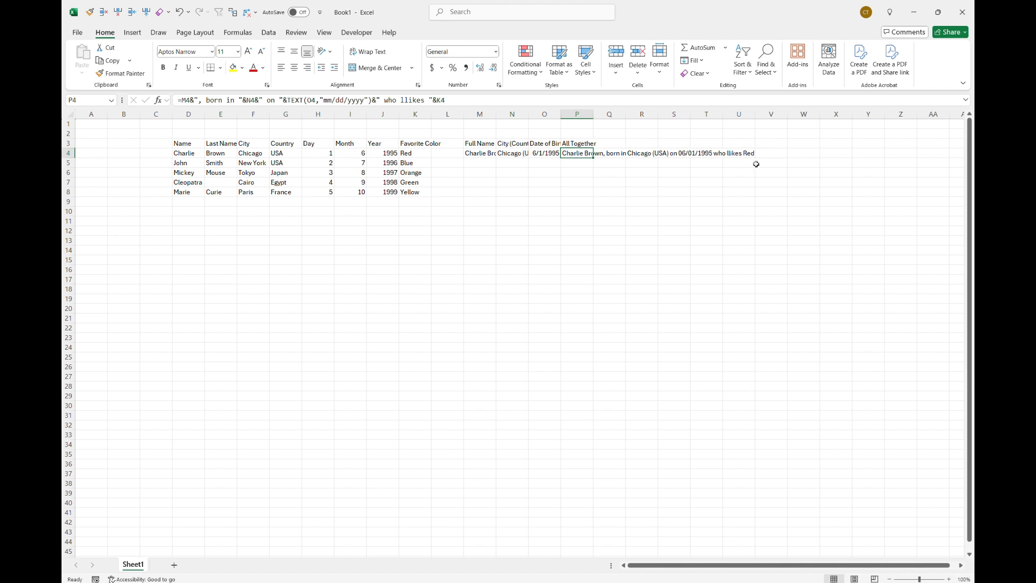
{"action": "key", "text": "Left"}
{"action": "key", "text": "Left"}
{"action": "key", "text": "Left"}
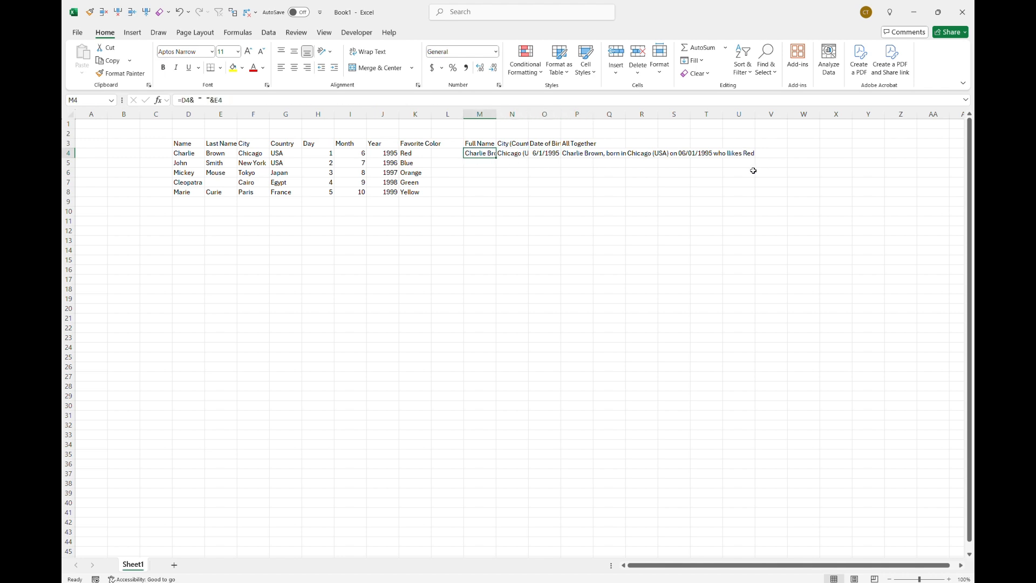
{"action": "key", "text": "shift+Right"}
{"action": "key", "text": "shift+Right"}
{"action": "key", "text": "shift+Right"}
{"action": "key", "text": "shift+Down"}
{"action": "key", "text": "shift+Down"}
{"action": "key", "text": "shift+Down"}
{"action": "key", "text": "shift+Down"}
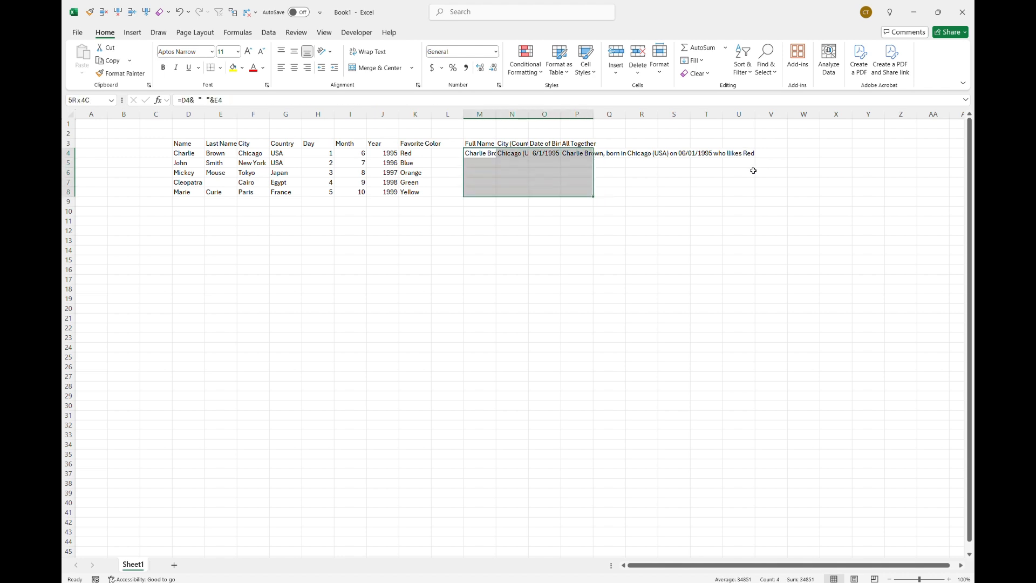
{"action": "key", "text": "ctrl+d"}
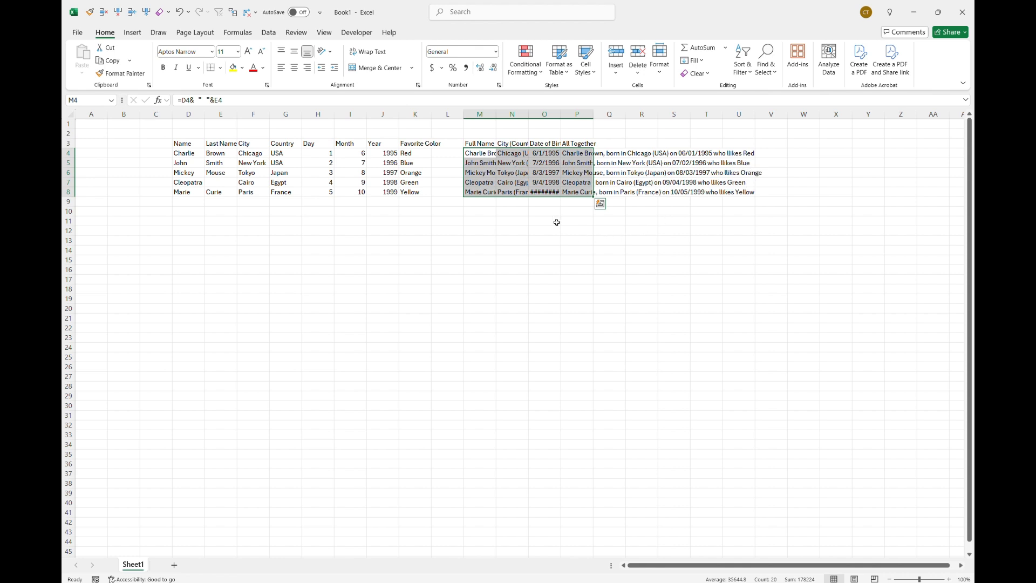
- Widen columns E, K, M, N, O and P so that their headers and contents fit
{"action": "left_click", "coordinate": [556, 221]}
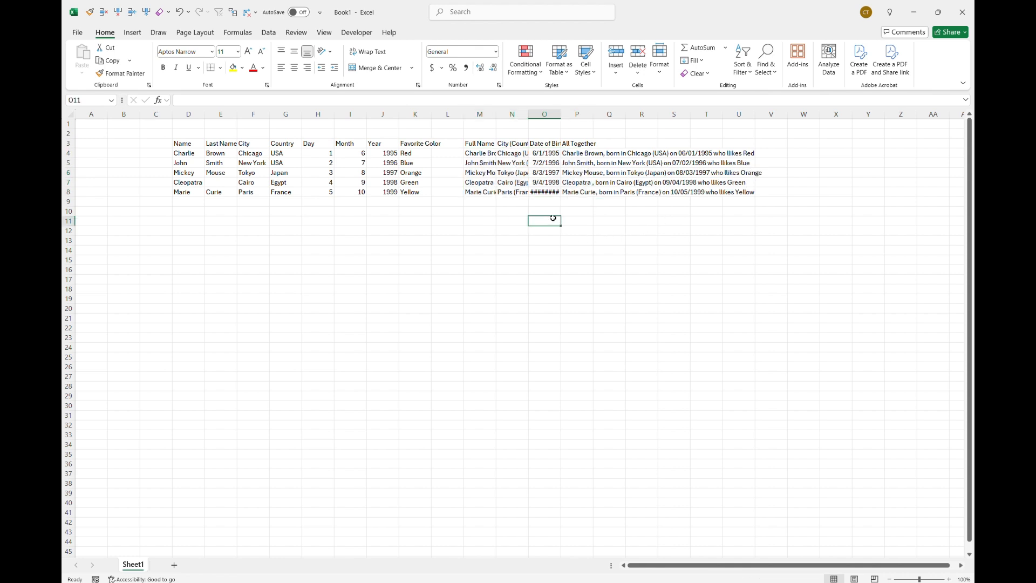
{"action": "double_click", "coordinate": [496, 117]}
{"action": "double_click", "coordinate": [536, 115]}
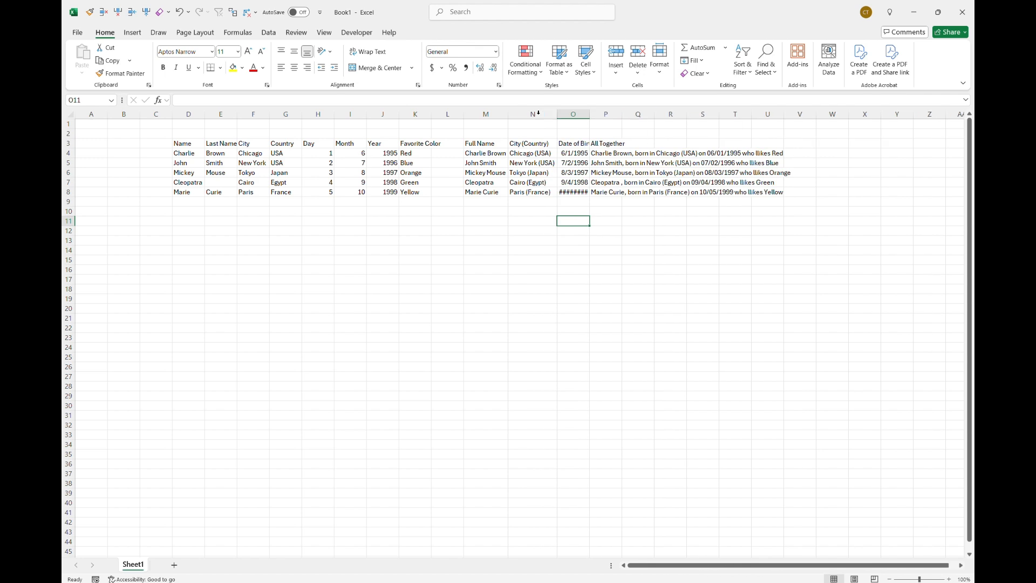
{"action": "double_click", "coordinate": [590, 115]}
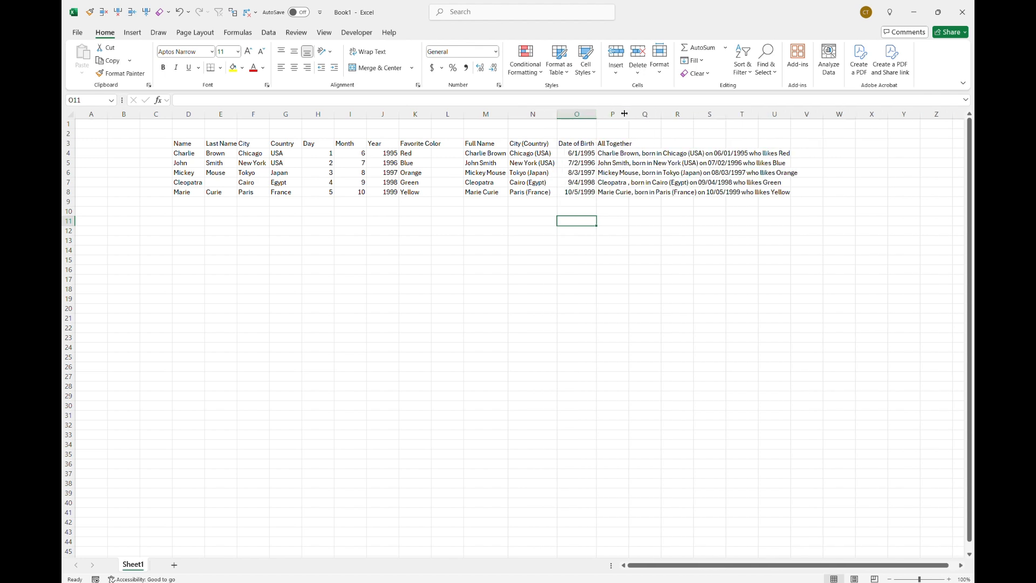
{"action": "left_click_drag", "start_coordinate": [629, 114], "coordinate": [821, 114]}
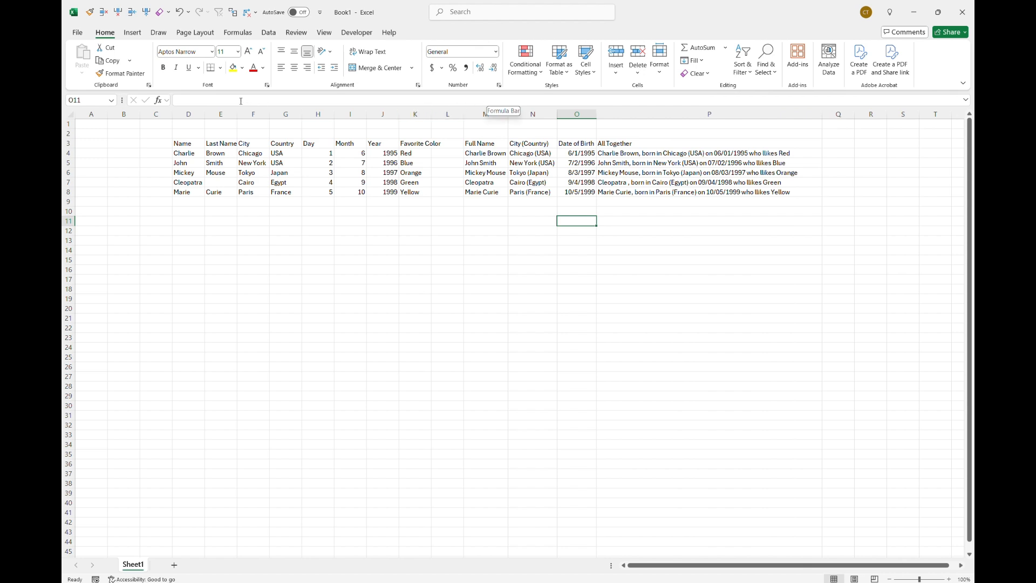
{"action": "left_click_drag", "start_coordinate": [204, 112], "coordinate": [239, 113]}
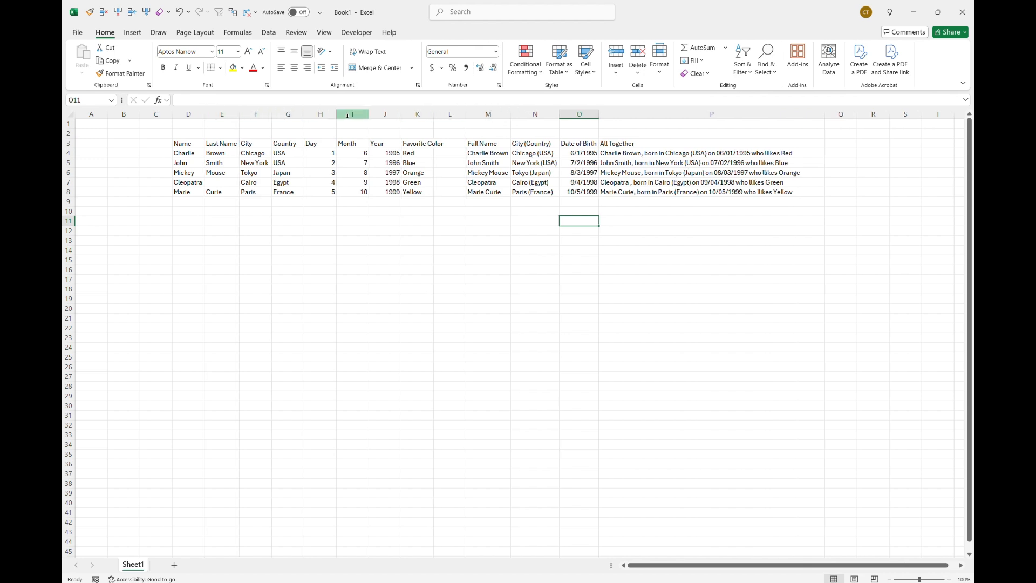
{"action": "double_click", "coordinate": [435, 114]}
{"action": "left_click", "coordinate": [693, 218]}
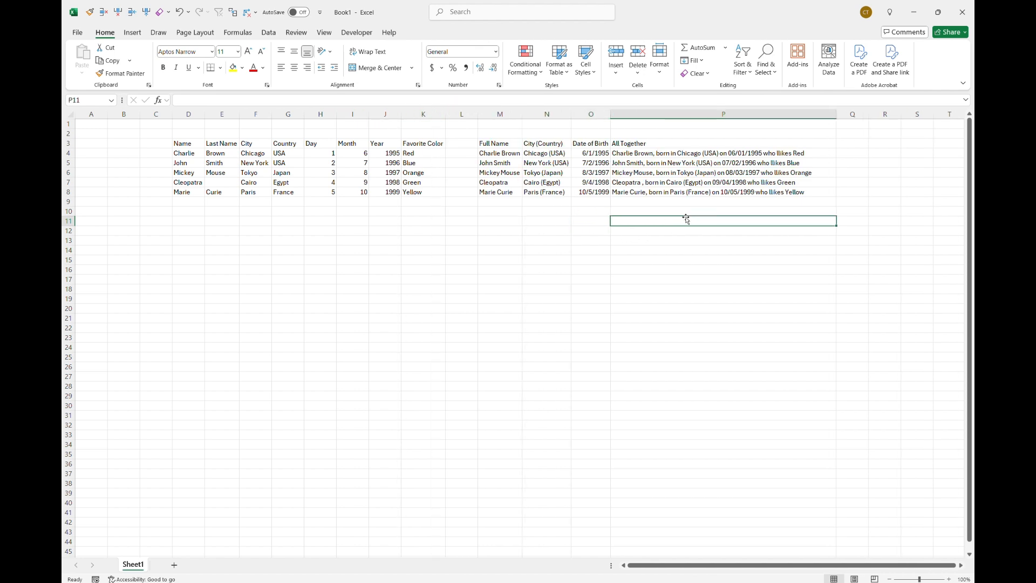
- Format the source data headers in D3:K3 with a dark teal fill and white font
{"action": "left_click", "coordinate": [188, 144]}
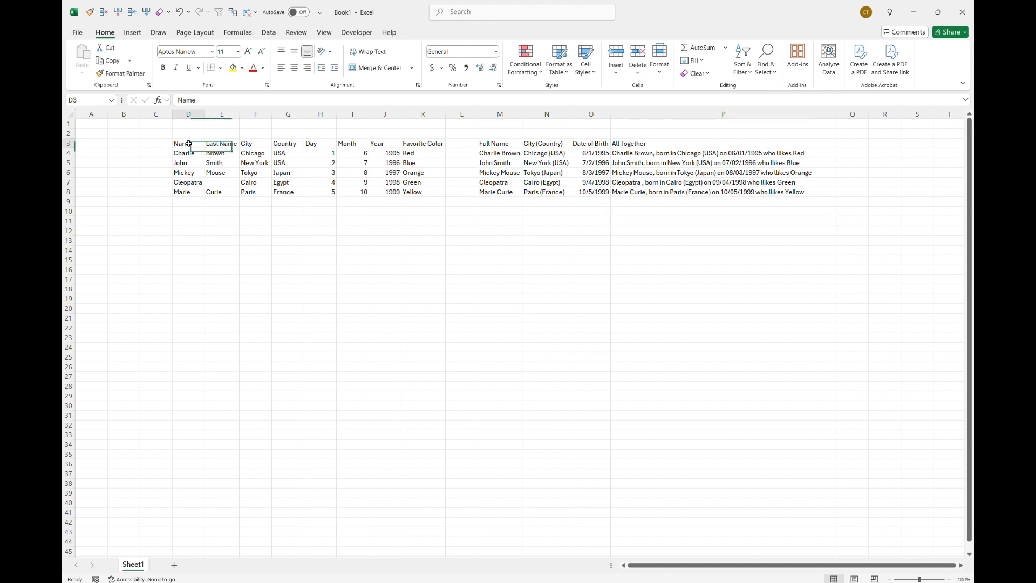
{"action": "left_click_drag", "start_coordinate": [189, 144], "coordinate": [431, 145]}
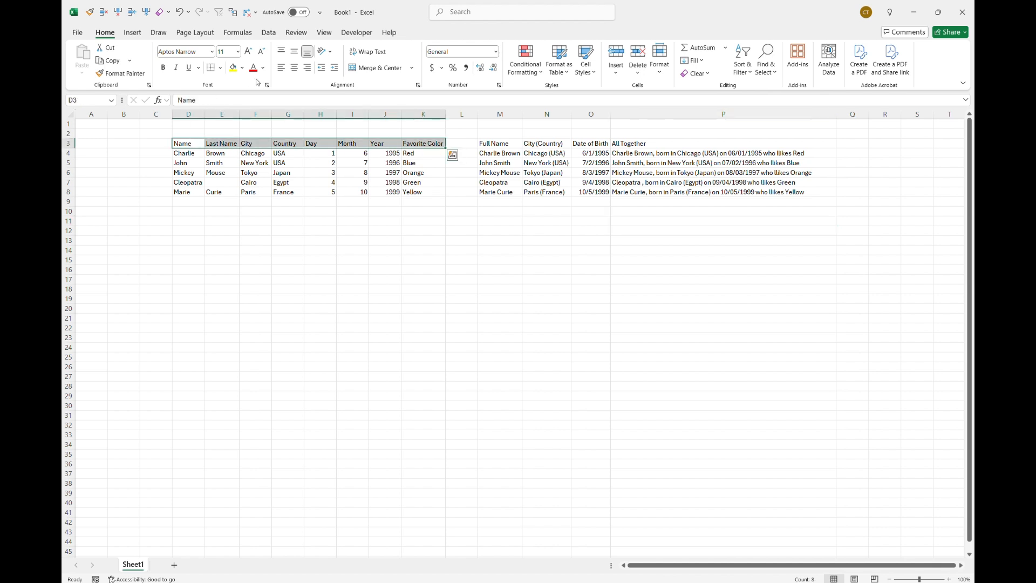
{"action": "left_click", "coordinate": [242, 68]}
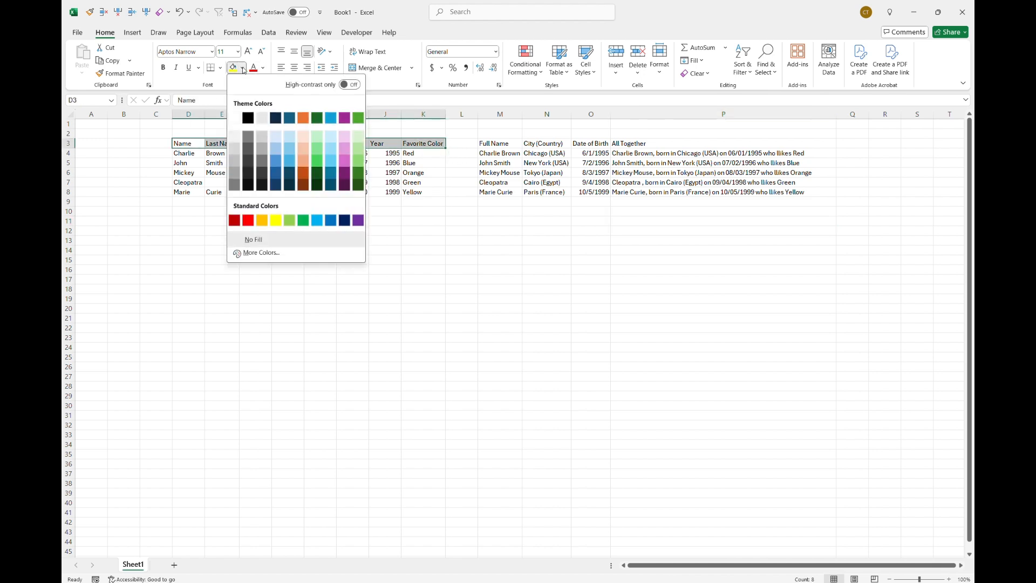
{"action": "left_click", "coordinate": [290, 120]}
{"action": "left_click", "coordinate": [263, 67]}
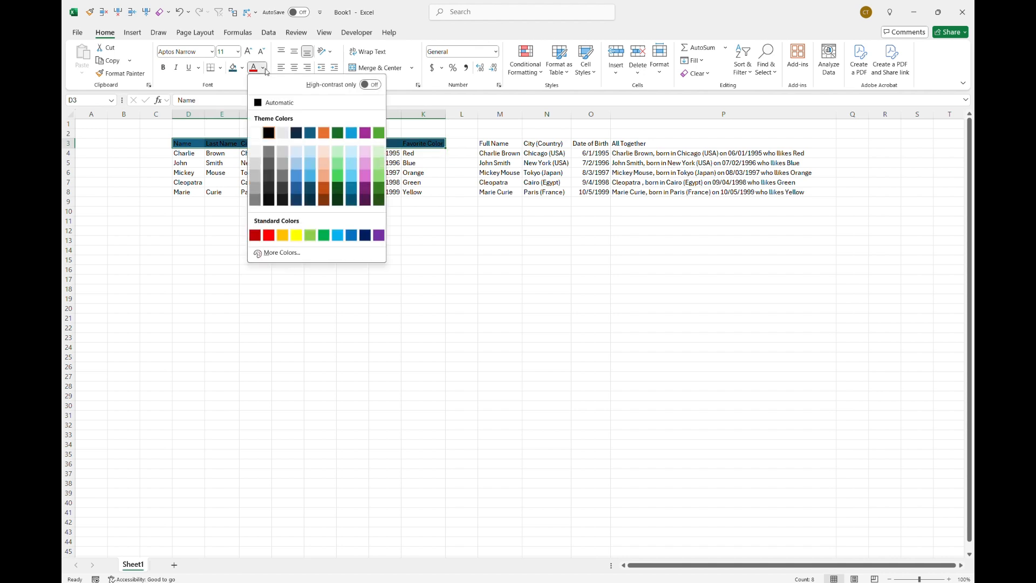
{"action": "left_click", "coordinate": [256, 132]}
{"action": "left_click", "coordinate": [469, 142]}
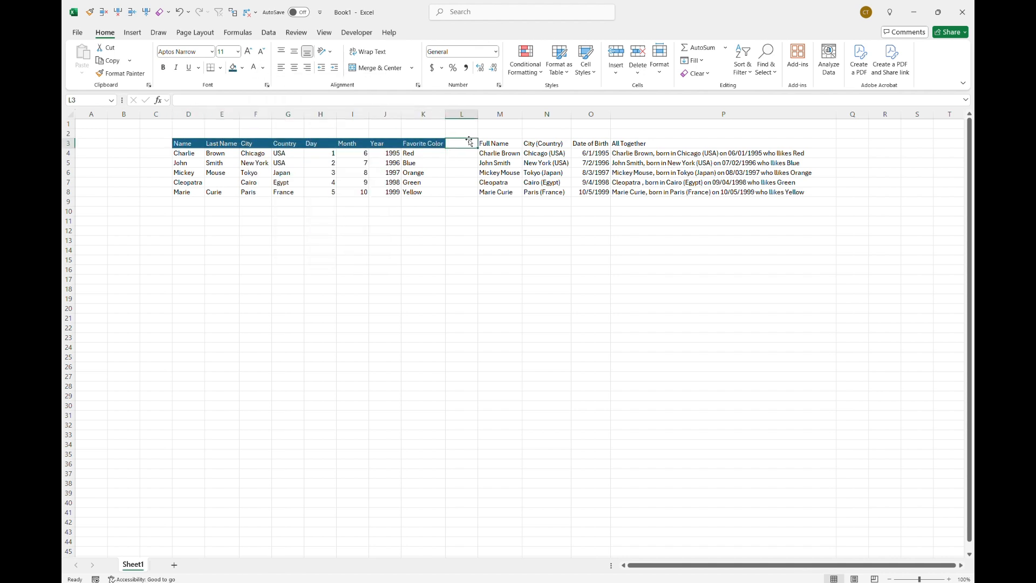
- Copy the formatting of the Favorite Color header to M3:P3 and change the fill there to orange
{"action": "key", "text": "Left"}
{"action": "key", "text": "alt+1"}
{"action": "left_click_drag", "start_coordinate": [480, 142], "coordinate": [834, 143]}
{"action": "left_click", "coordinate": [244, 70]}
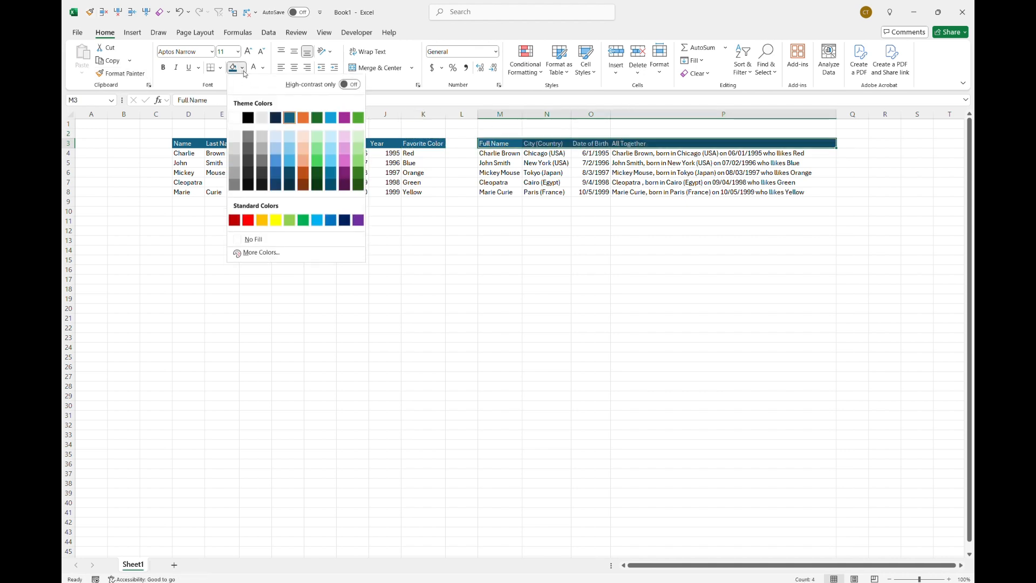
{"action": "left_click", "coordinate": [303, 118]}
{"action": "left_click", "coordinate": [659, 200]}
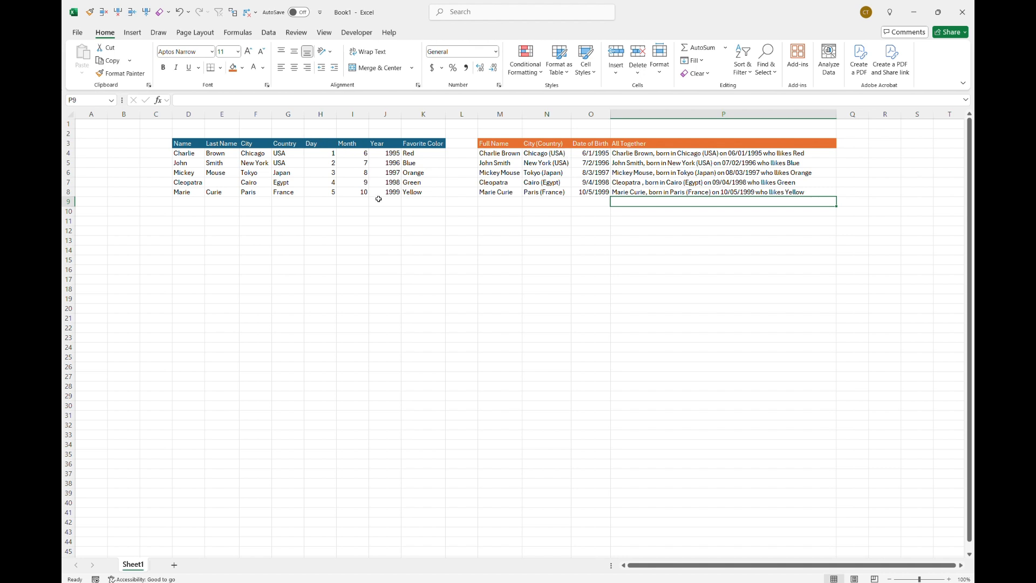
{"action": "left_click", "coordinate": [458, 210]}
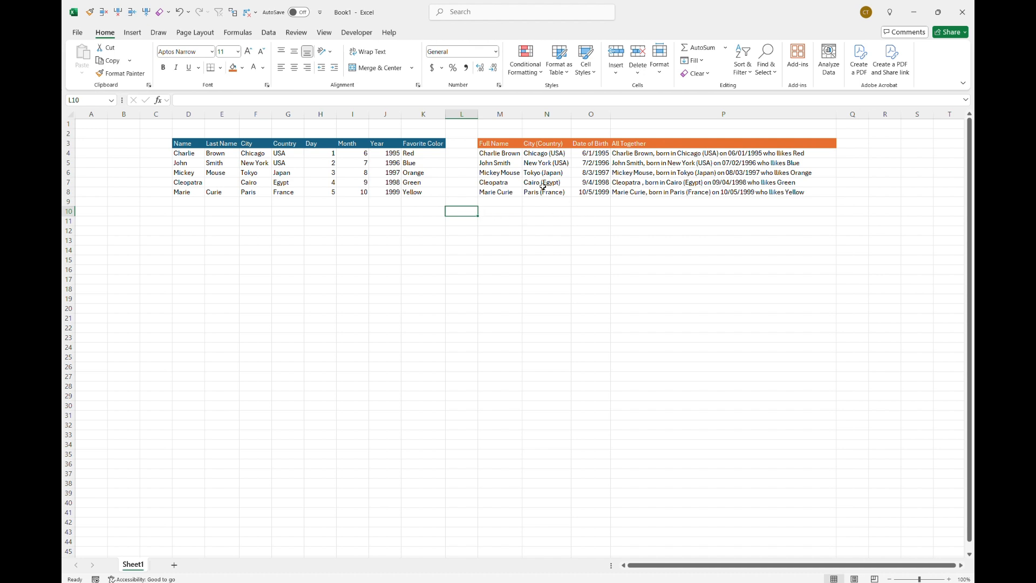
- Remove the TEXT function and its "mm/dd/yyyy" format from the P4 formula, leaving the plain O4 reference
{"action": "left_click", "coordinate": [613, 153]}
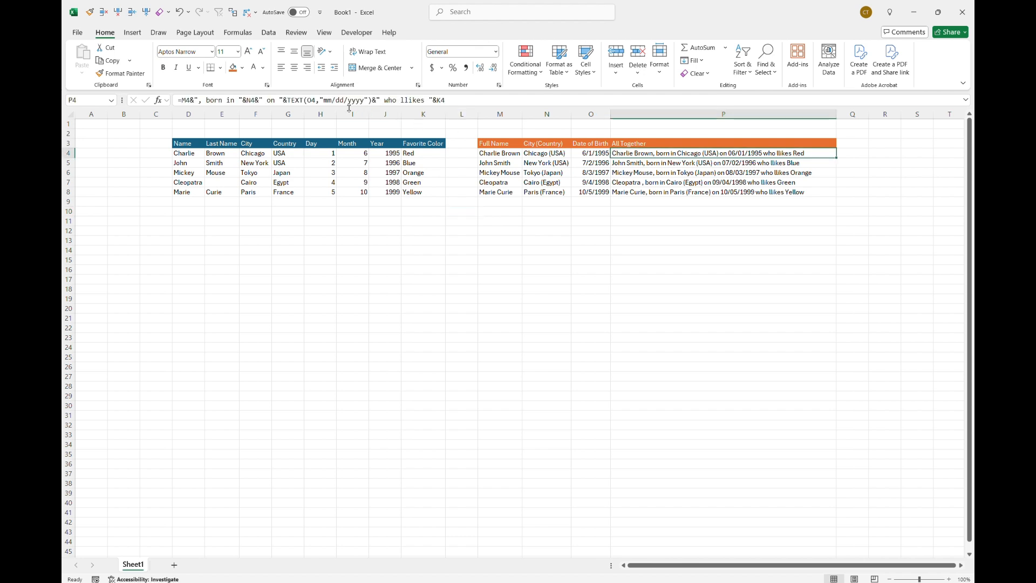
{"action": "left_click_drag", "start_coordinate": [367, 99], "coordinate": [320, 100]}
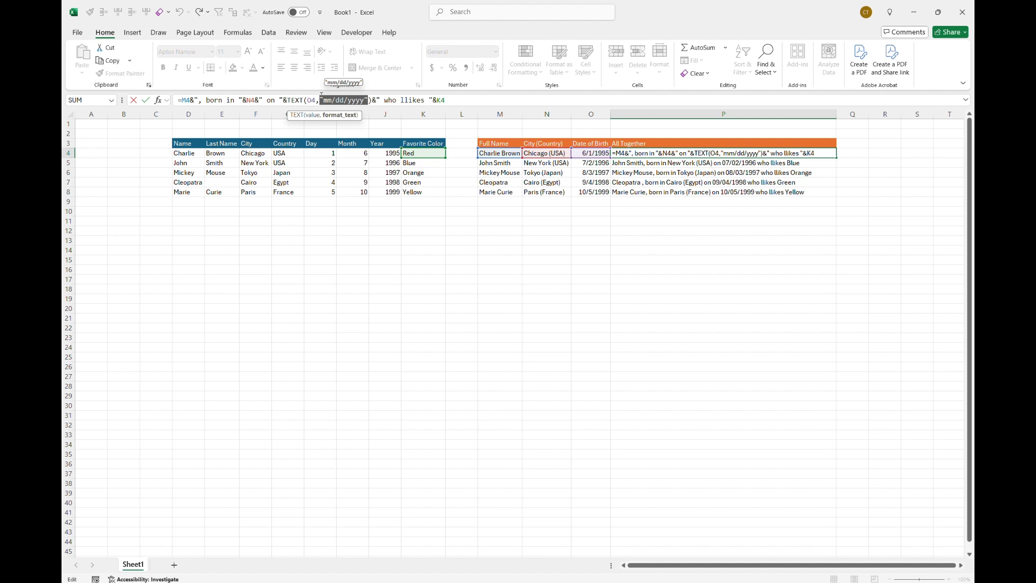
{"action": "key", "text": "BackSpace"}
{"action": "key", "text": "BackSpace"}
{"action": "key", "text": "Return"}
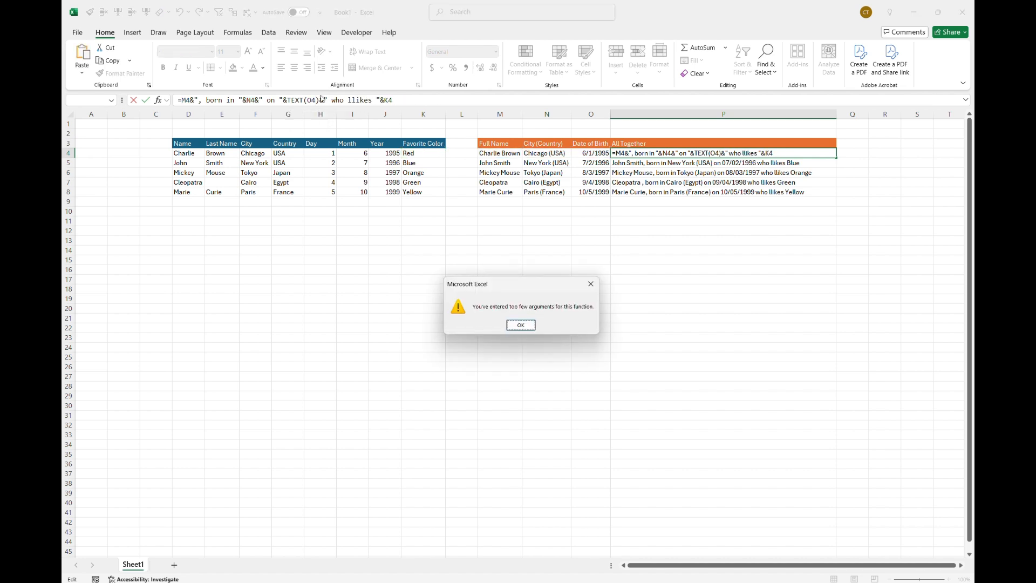
{"action": "key", "text": "Return"}
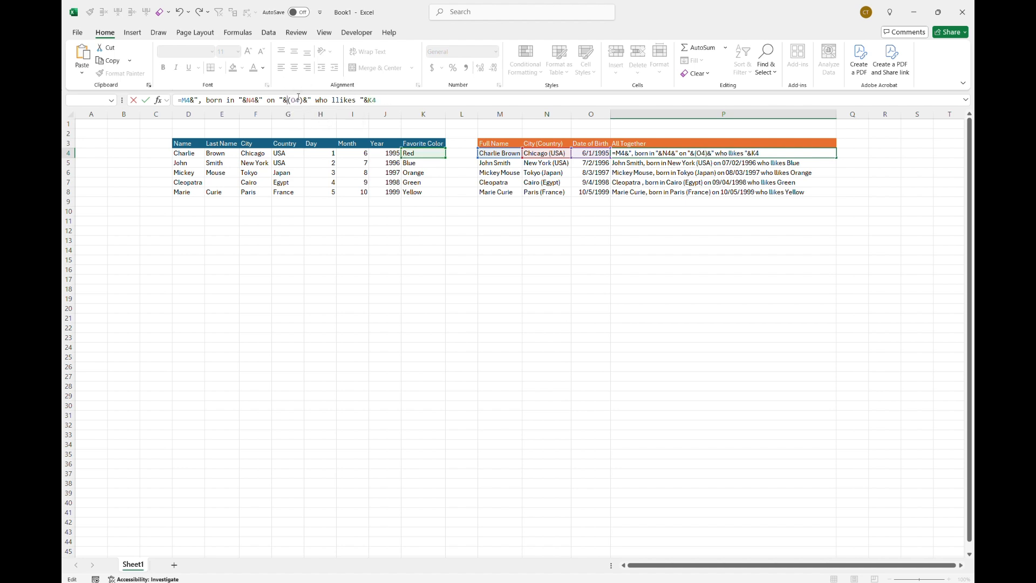
{"action": "key", "text": "Delete"}
{"action": "key", "text": "Delete"}
{"action": "key", "text": "BackSpace"}
{"action": "key", "text": "Return"}
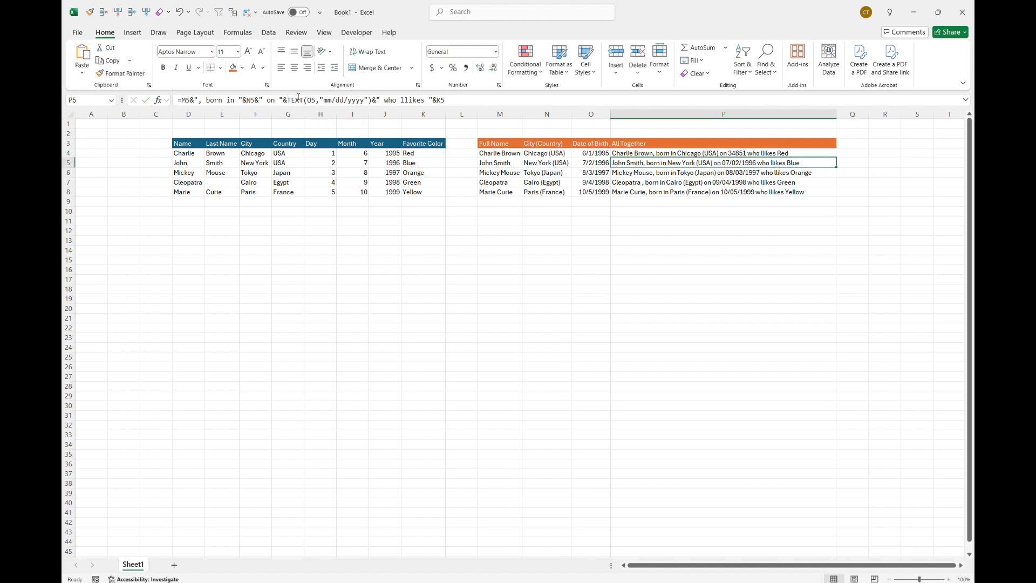
- Fill the P4 formula without the TEXT function down through P8
{"action": "key", "text": "Up"}
{"action": "key", "text": "ctrl+shift+Down"}
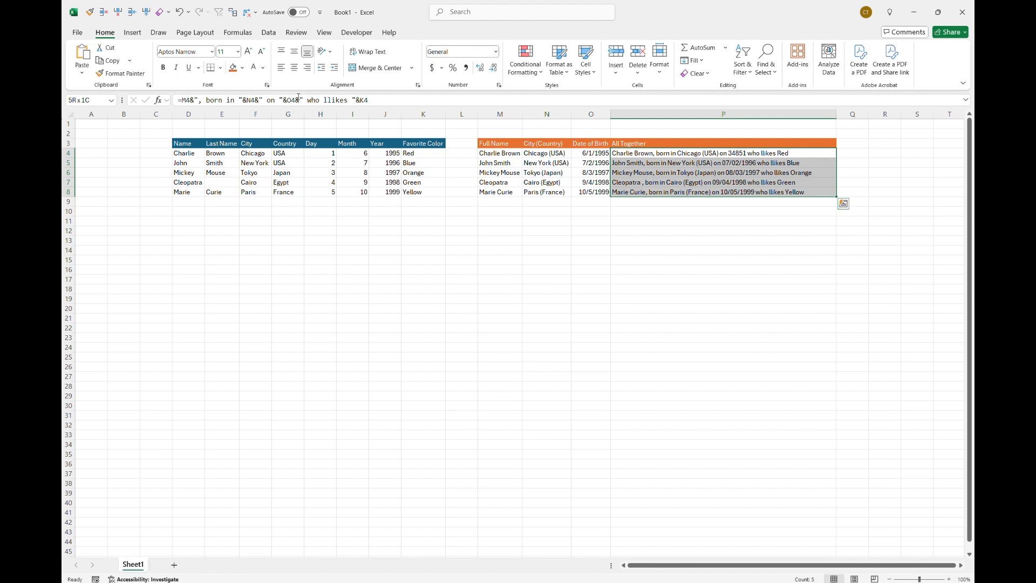
{"action": "key", "text": "ctrl+d"}
- Review the headers and formulas across the results table in M3:P8, including the combined sentences in column P
{"action": "key", "text": "Down"}
{"action": "key", "text": "Down"}
{"action": "key", "text": "Down"}
{"action": "key", "text": "Down"}
{"action": "key", "text": "Down"}
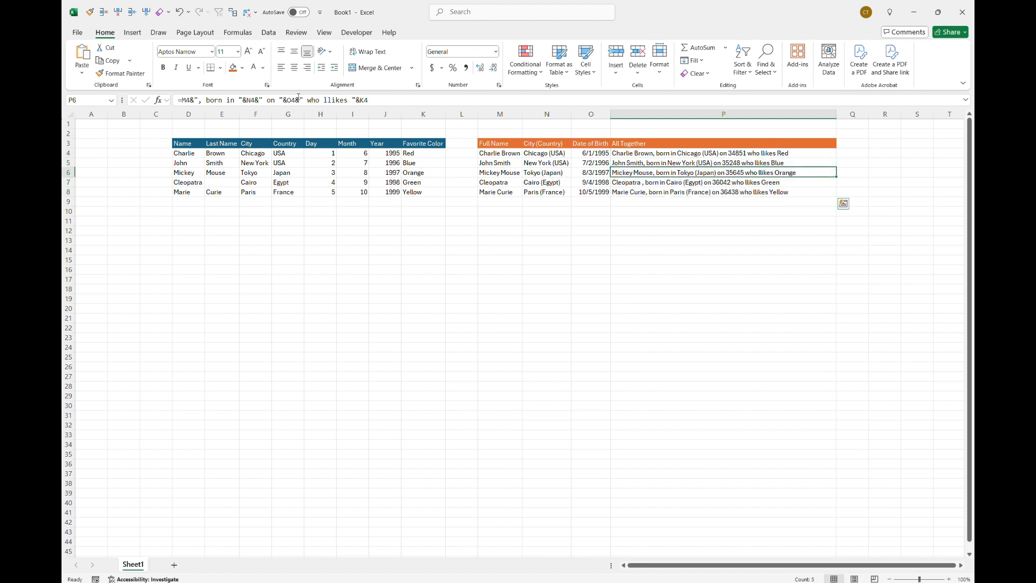
{"action": "key", "text": "Left"}
{"action": "key", "text": "Up"}
{"action": "key", "text": "Up"}
{"action": "key", "text": "Left"}
{"action": "key", "text": "Up"}
{"action": "key", "text": "Up"}
{"action": "key", "text": "Left"}
{"action": "key", "text": "Up"}
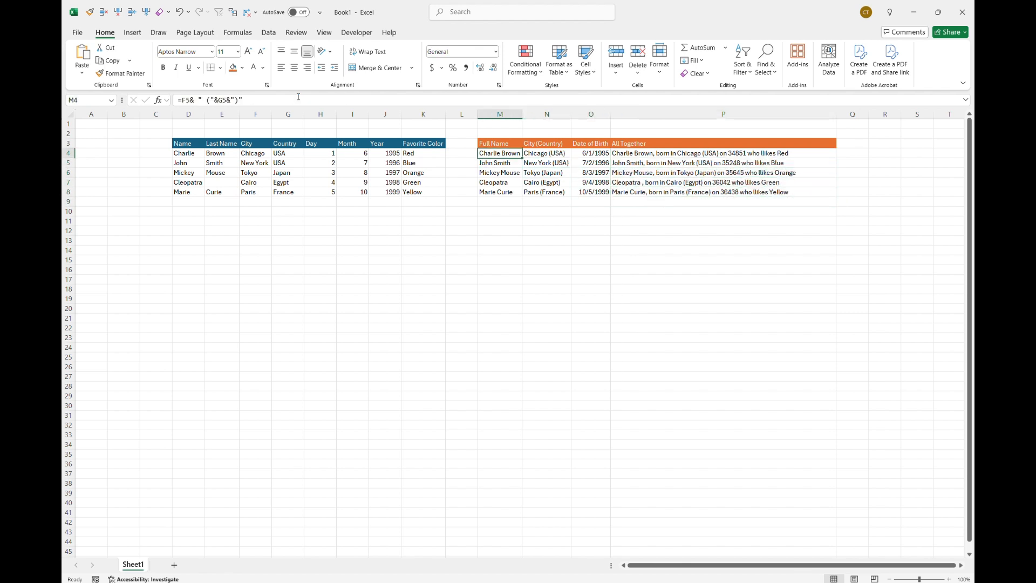
{"action": "key", "text": "Up"}
{"action": "key", "text": "Up"}
{"action": "key", "text": "Down"}
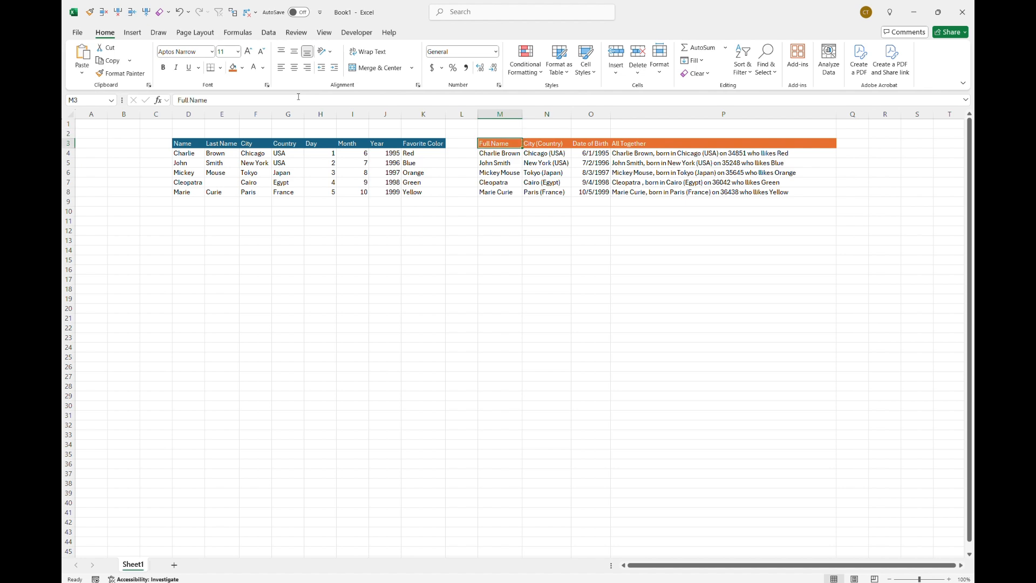
{"action": "key", "text": "Right"}
{"action": "key", "text": "Right"}
{"action": "key", "text": "Right"}
{"action": "key", "text": "Left"}
{"action": "key", "text": "Left"}
{"action": "key", "text": "Left"}
{"action": "key", "text": "Left"}
{"action": "key", "text": "Down"}
{"action": "key", "text": "Down"}
{"action": "key", "text": "Down"}
{"action": "key", "text": "Down"}
{"action": "key", "text": "Down"}
{"action": "key", "text": "Right"}
{"action": "key", "text": "Right"}
{"action": "key", "text": "Right"}
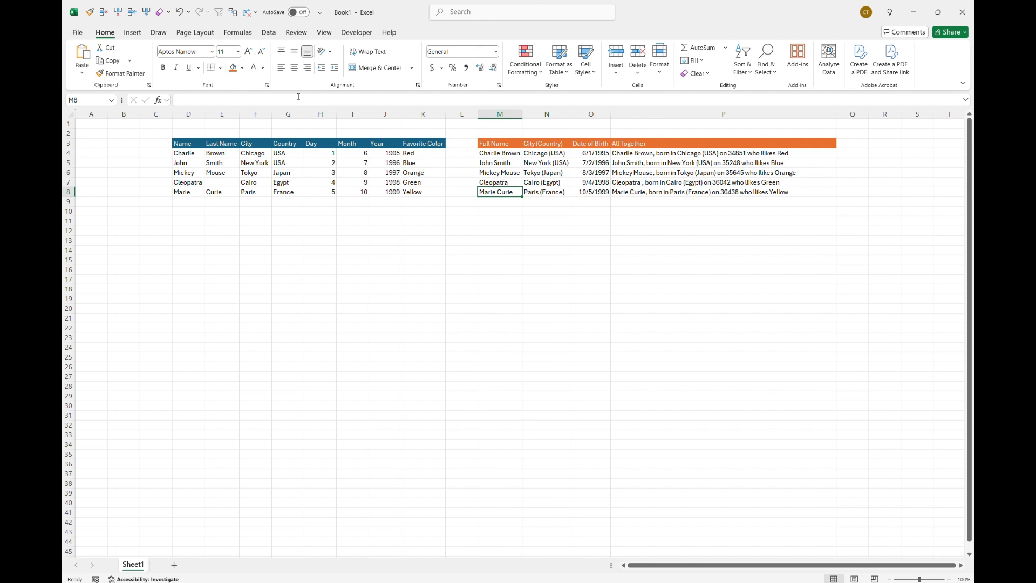
{"action": "key", "text": "Right"}
{"action": "key", "text": "Up"}
{"action": "key", "text": "Up"}
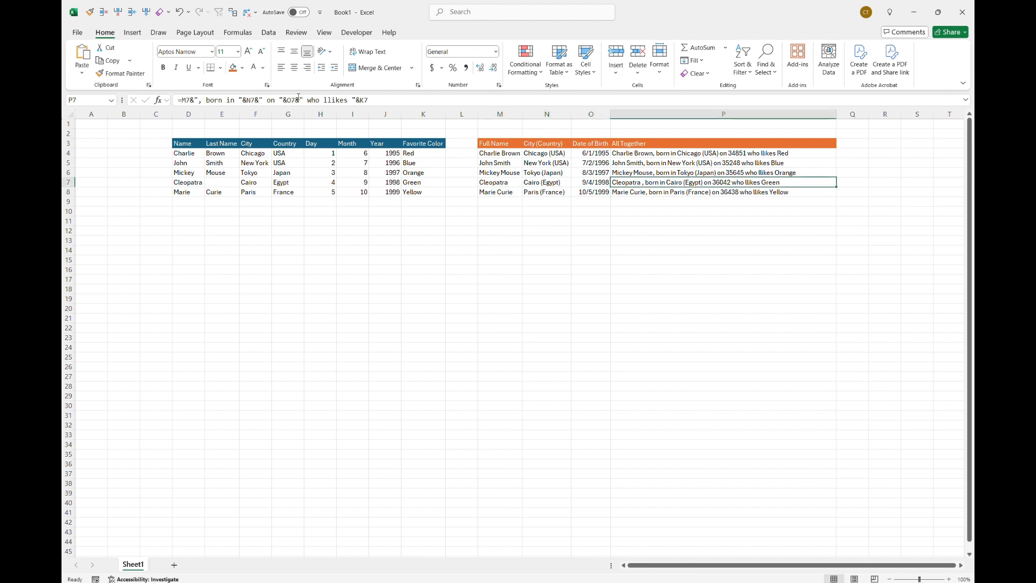
{"action": "key", "text": "Up"}
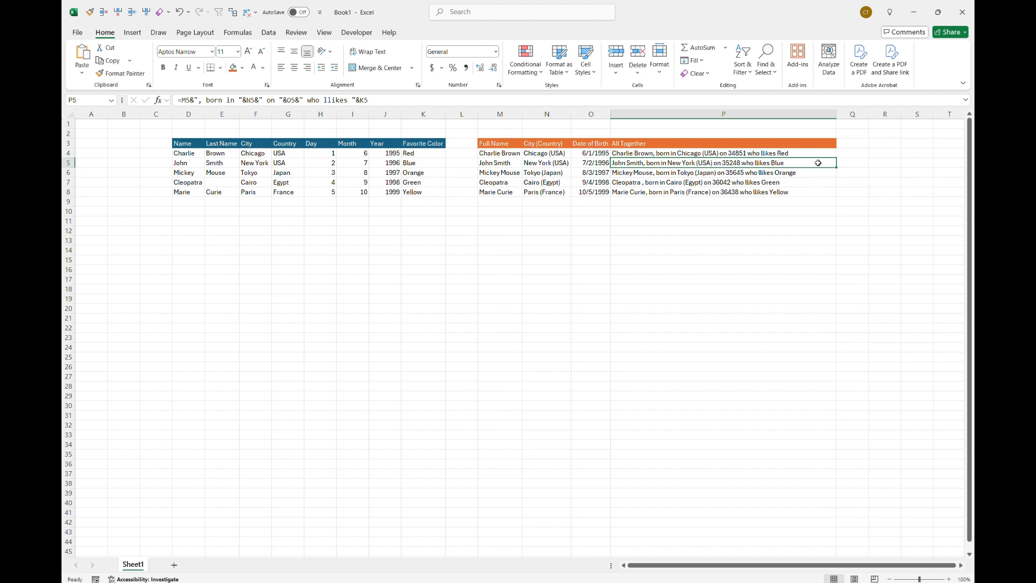
- Trace the precedents of P5 and inspect the referenced cells K5, M5, N5 and O5
{"action": "left_click", "coordinate": [237, 34]}
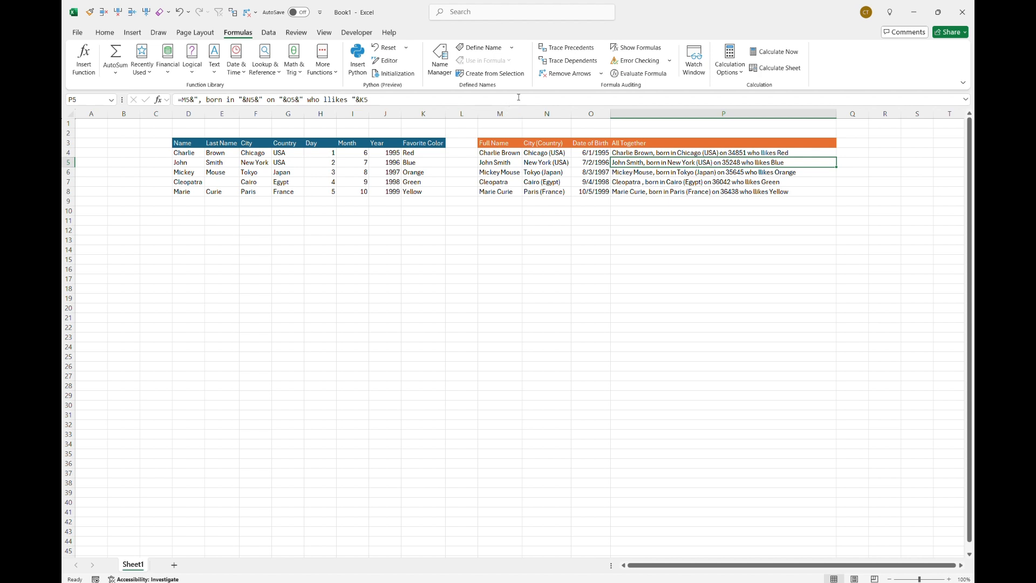
{"action": "left_click", "coordinate": [578, 50]}
{"action": "left_click", "coordinate": [434, 171]}
{"action": "key", "text": "Up"}
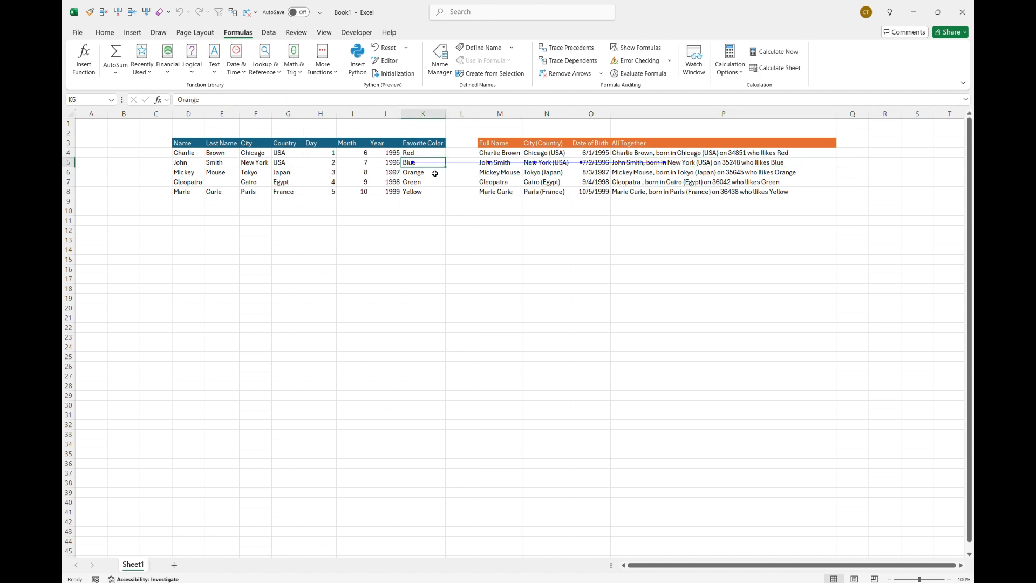
{"action": "key", "text": "Right"}
{"action": "key", "text": "Right"}
{"action": "key", "text": "Right"}
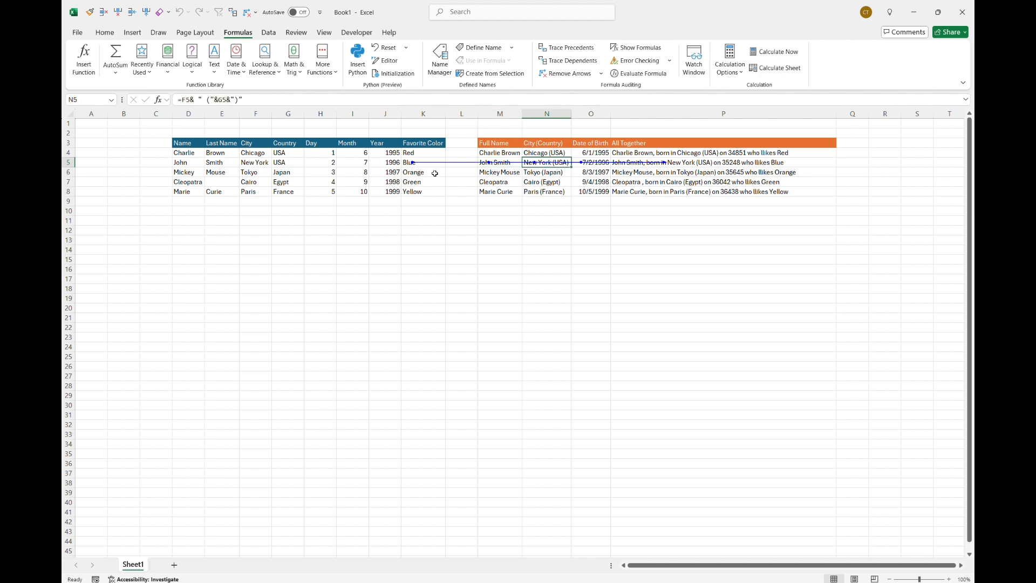
{"action": "key", "text": "Right"}
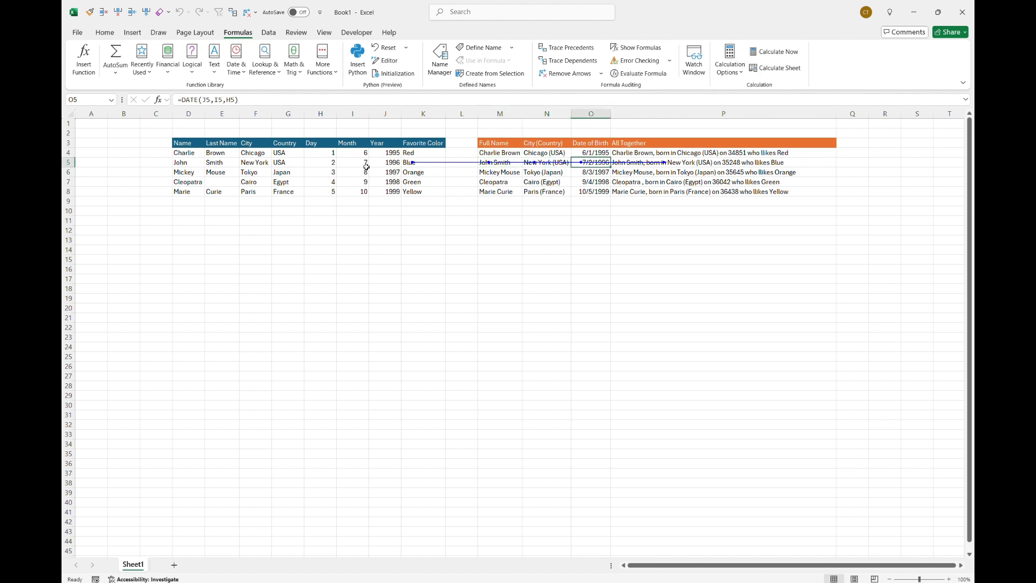
{"action": "left_click", "coordinate": [710, 163]}
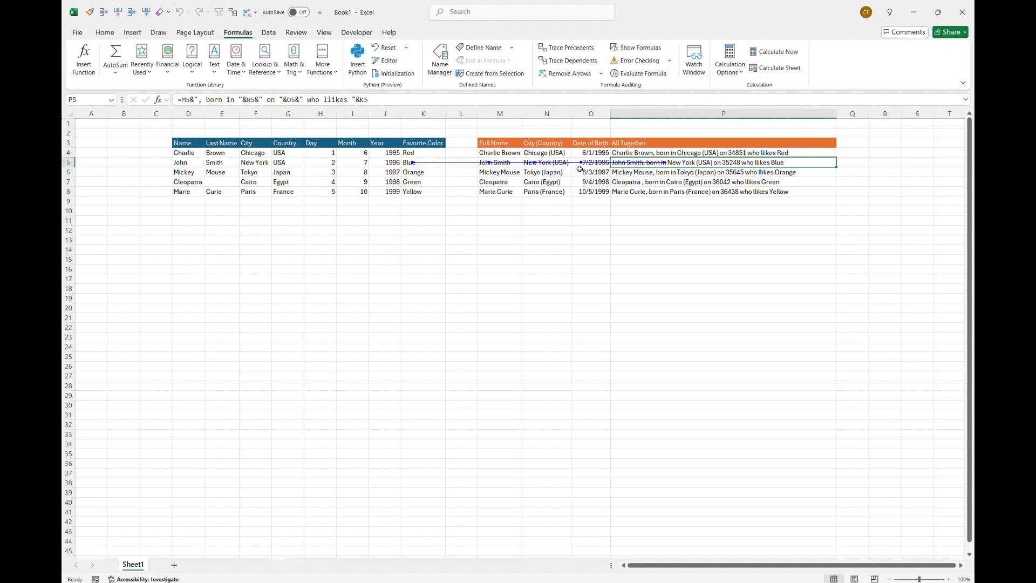
- Move the full name formula from M5 to M12 and the city and country formula from N5 to N19
{"action": "left_click", "coordinate": [524, 173]}
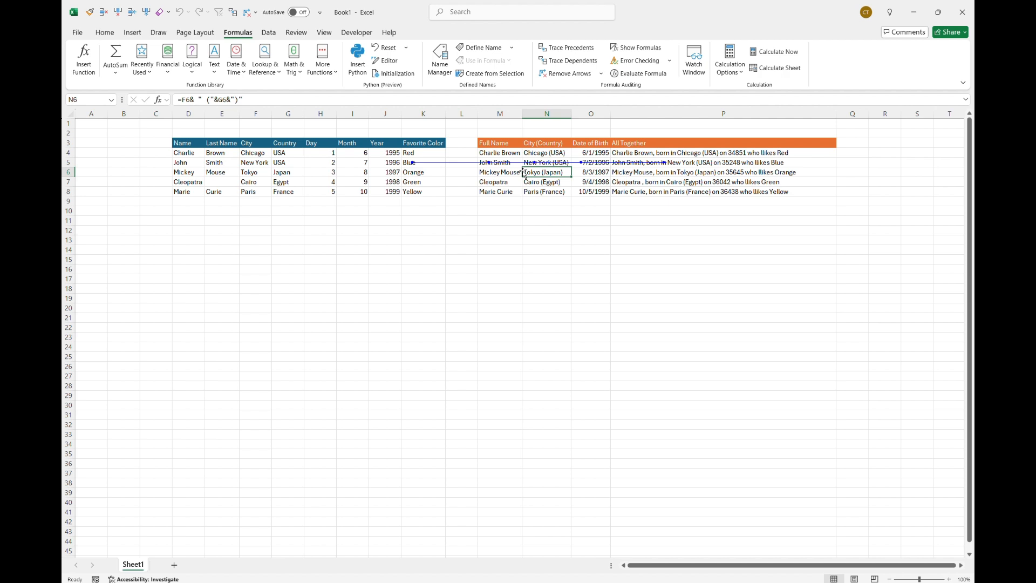
{"action": "left_click", "coordinate": [517, 172]}
{"action": "left_click", "coordinate": [518, 164]}
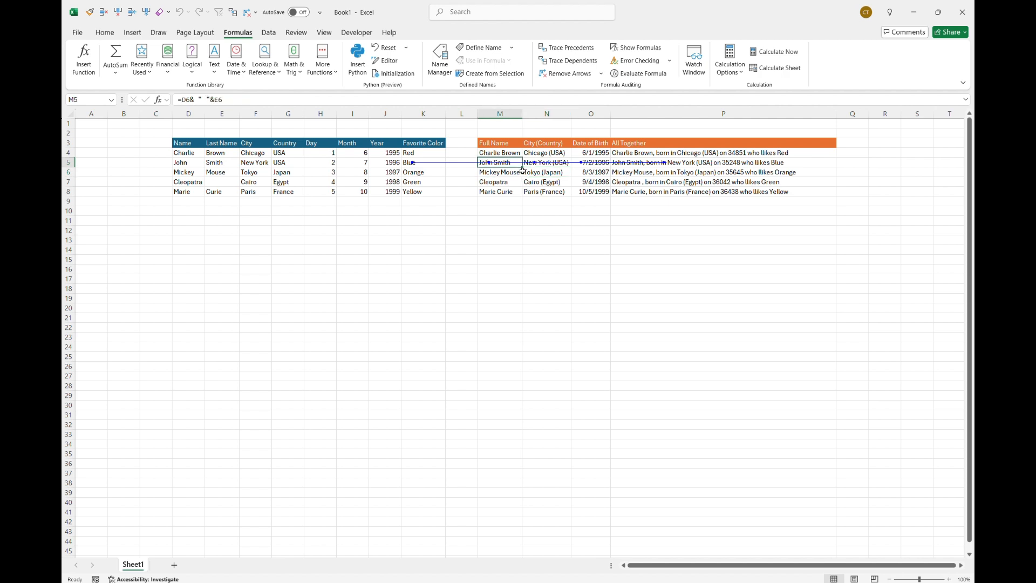
{"action": "mouse_move", "coordinate": [505, 156]}
{"action": "left_mouse_down"}
{"action": "mouse_move", "coordinate": [513, 229]}
{"action": "mouse_move", "coordinate": [504, 226]}
{"action": "left_mouse_up"}
{"action": "left_click", "coordinate": [558, 161]}
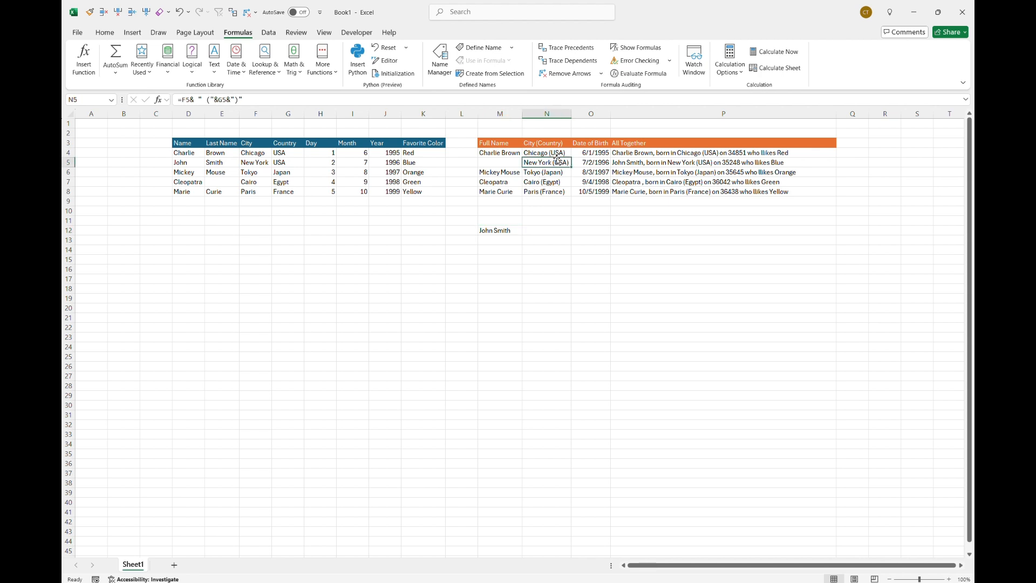
{"action": "left_click_drag", "start_coordinate": [560, 162], "coordinate": [565, 296]}
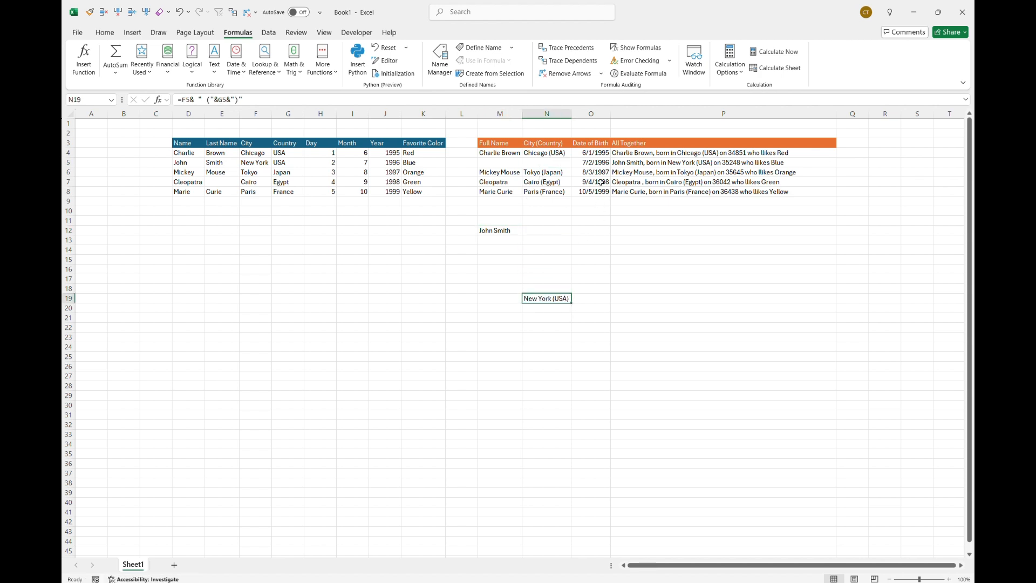
- Move the O5 date formula to cell B3 of a new worksheet, Sheet2, and return to Sheet1
{"action": "left_click", "coordinate": [599, 165]}
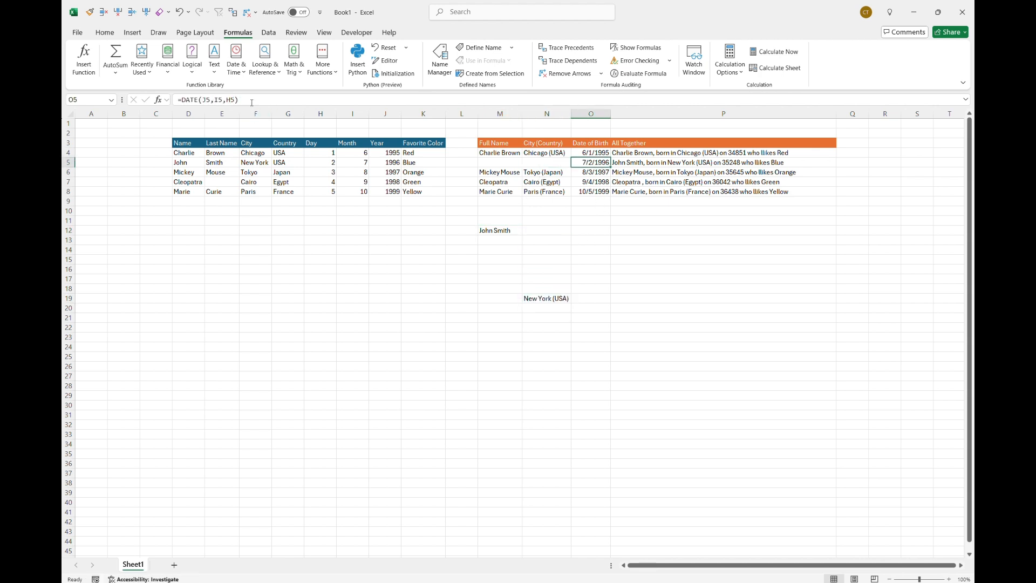
{"action": "key", "text": "ctrl+c"}
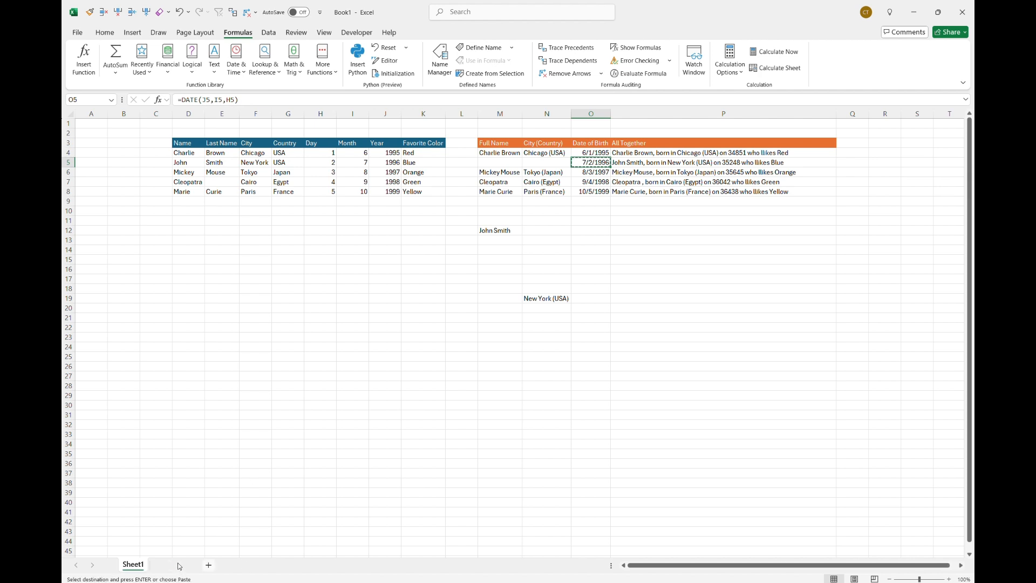
{"action": "double_click", "coordinate": [180, 566]}
{"action": "left_click", "coordinate": [122, 145]}
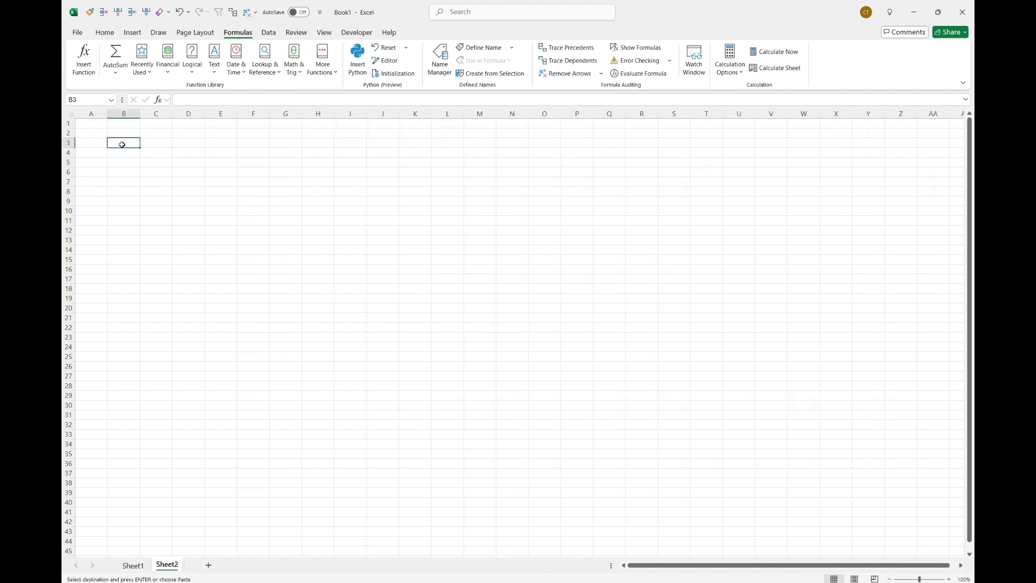
{"action": "key", "text": "ctrl+v"}
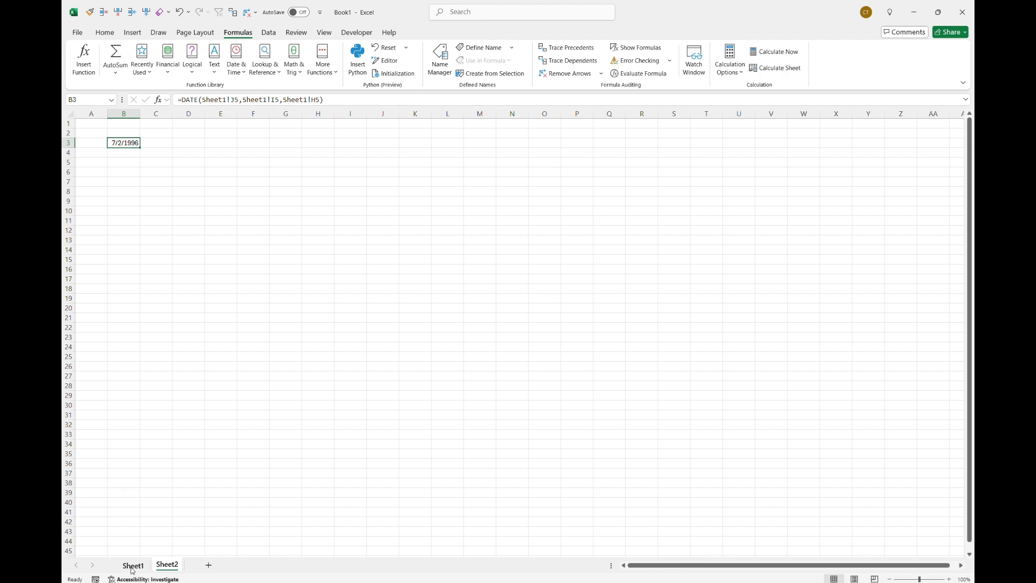
{"action": "left_click", "coordinate": [132, 566]}
{"action": "left_click", "coordinate": [647, 161]}
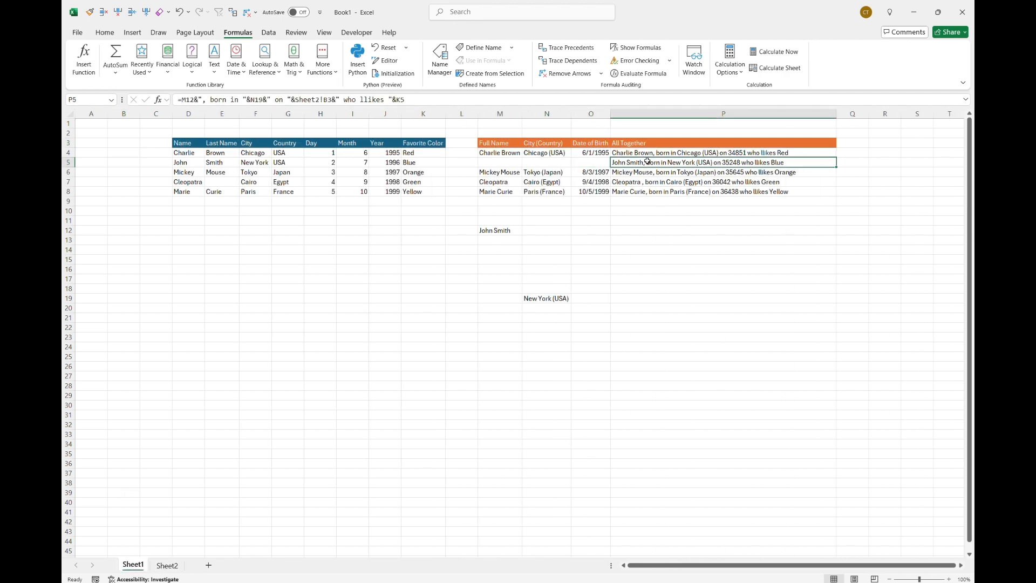
{"action": "left_click", "coordinate": [578, 49]}
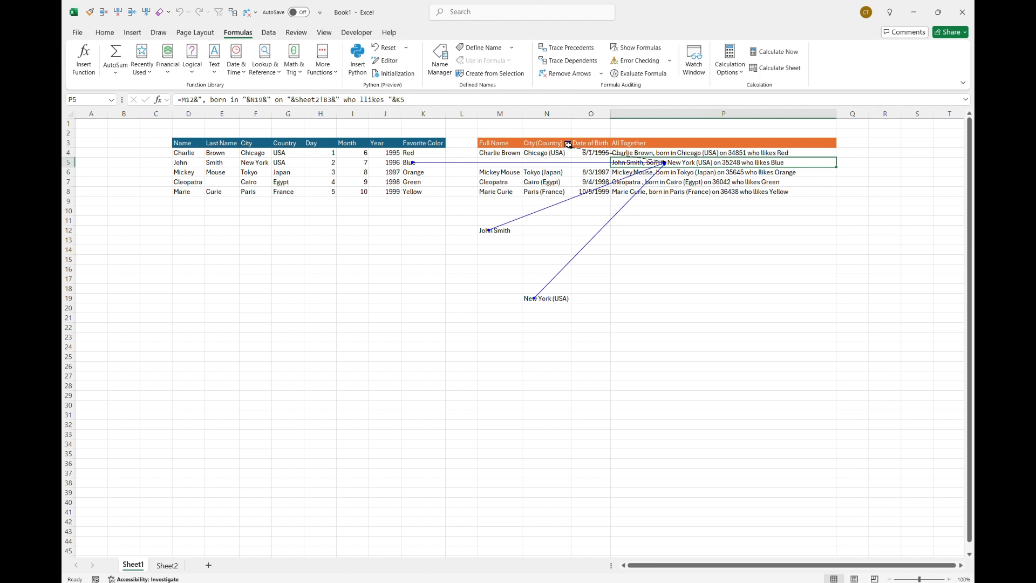
{"action": "left_click", "coordinate": [567, 144]}
{"action": "left_click_drag", "start_coordinate": [571, 148], "coordinate": [571, 157]}
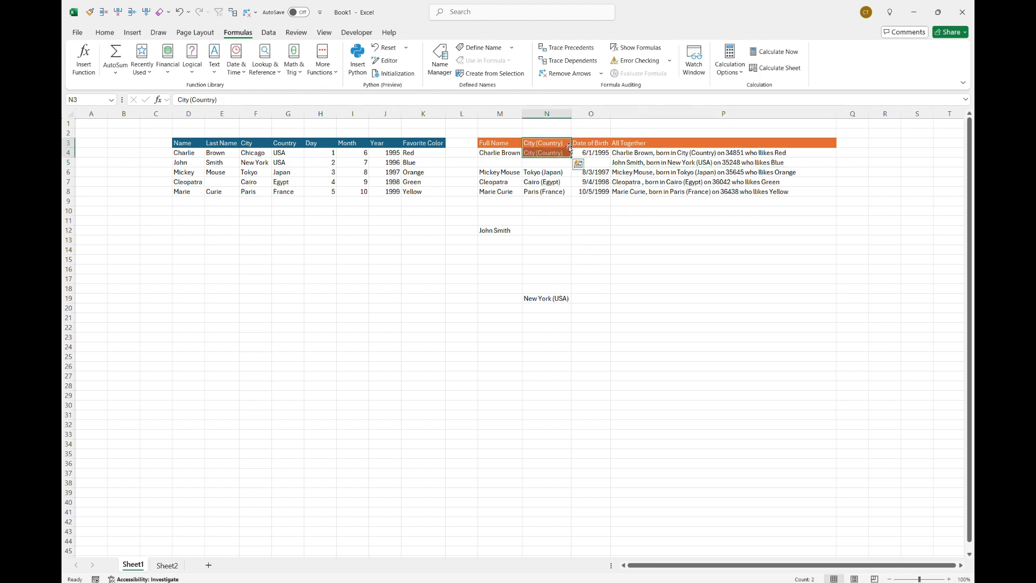
{"action": "key", "text": "ctrl+z"}
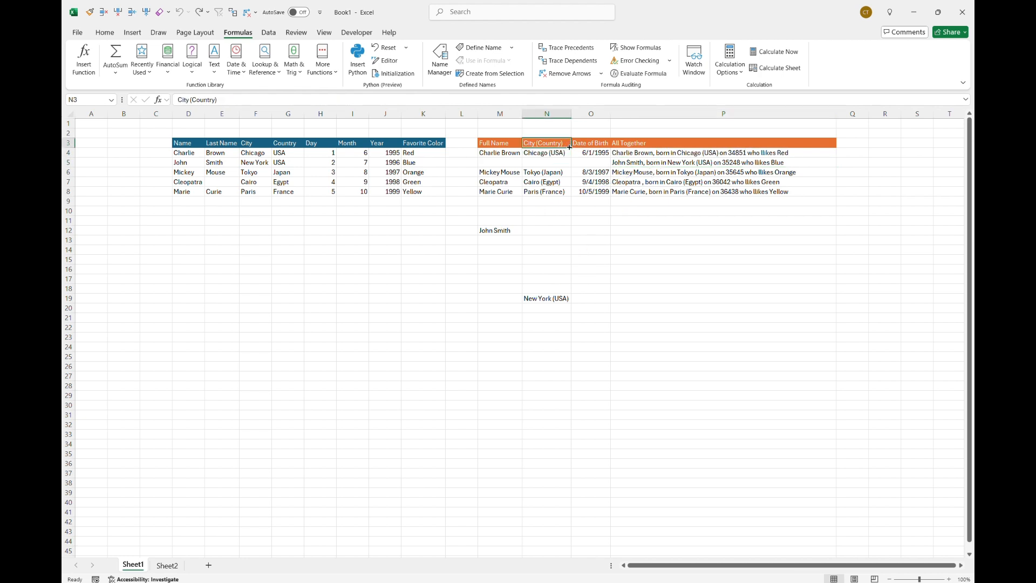
- Trace the precedents of P5 and follow the off-sheet reference to Sheet2!B3
{"action": "left_click", "coordinate": [612, 163]}
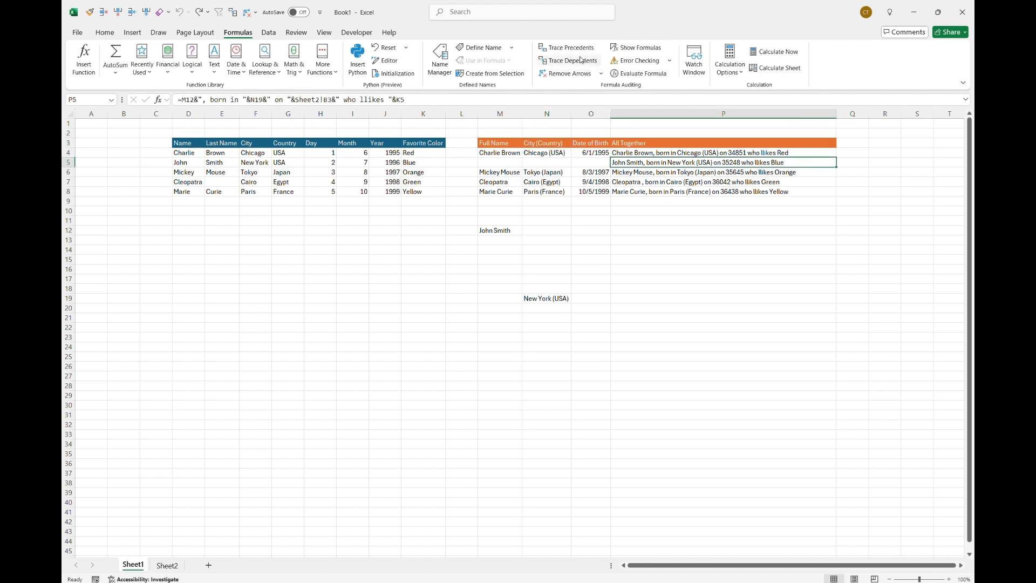
{"action": "left_click", "coordinate": [567, 48]}
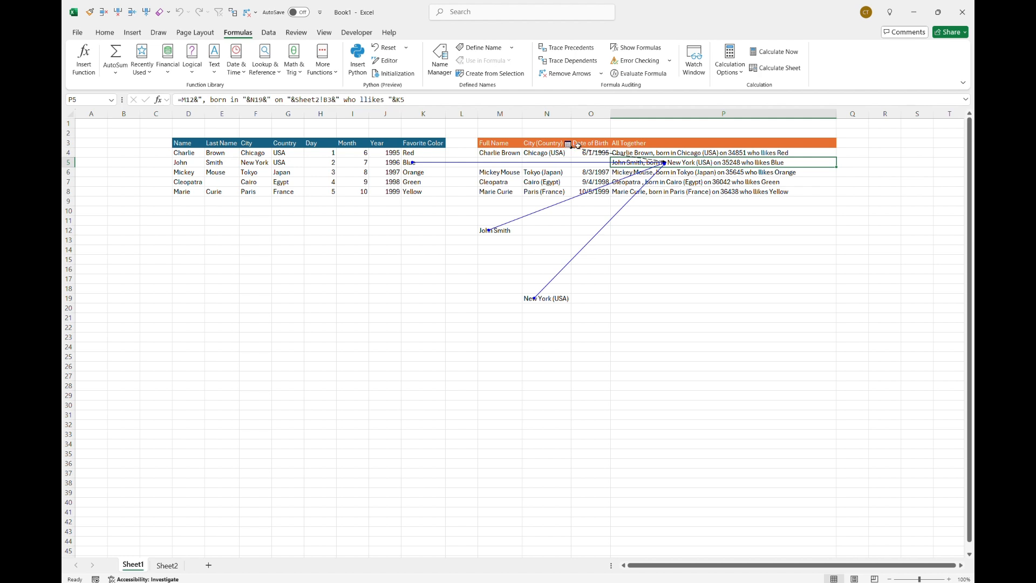
{"action": "double_click", "coordinate": [593, 154]}
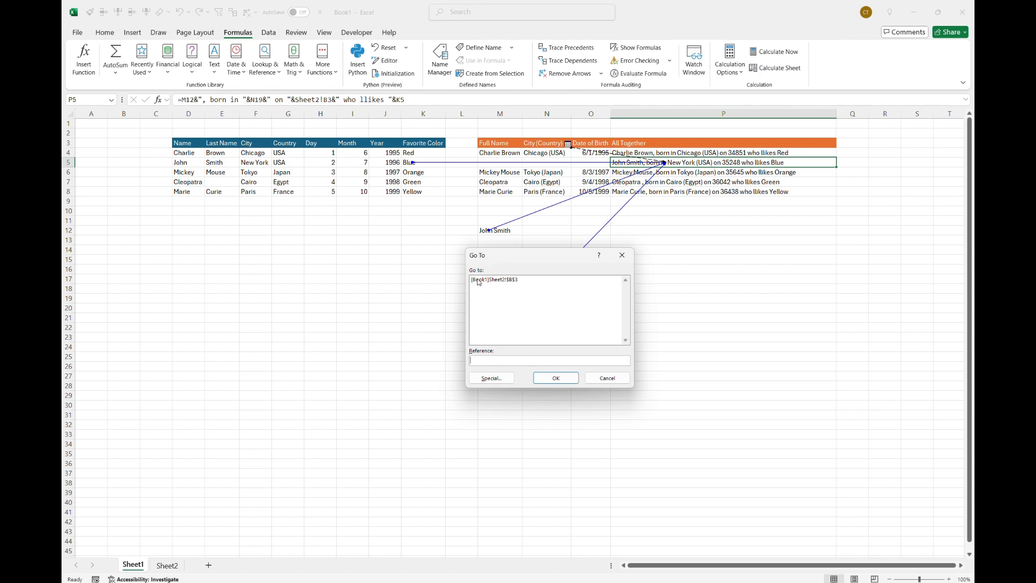
{"action": "left_click", "coordinate": [512, 284]}
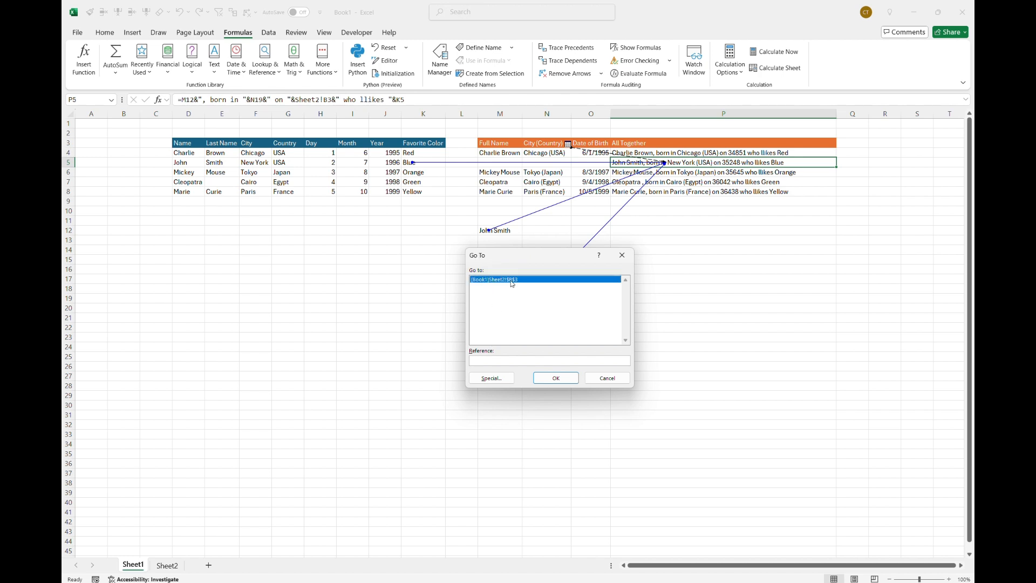
{"action": "left_click", "coordinate": [556, 379]}
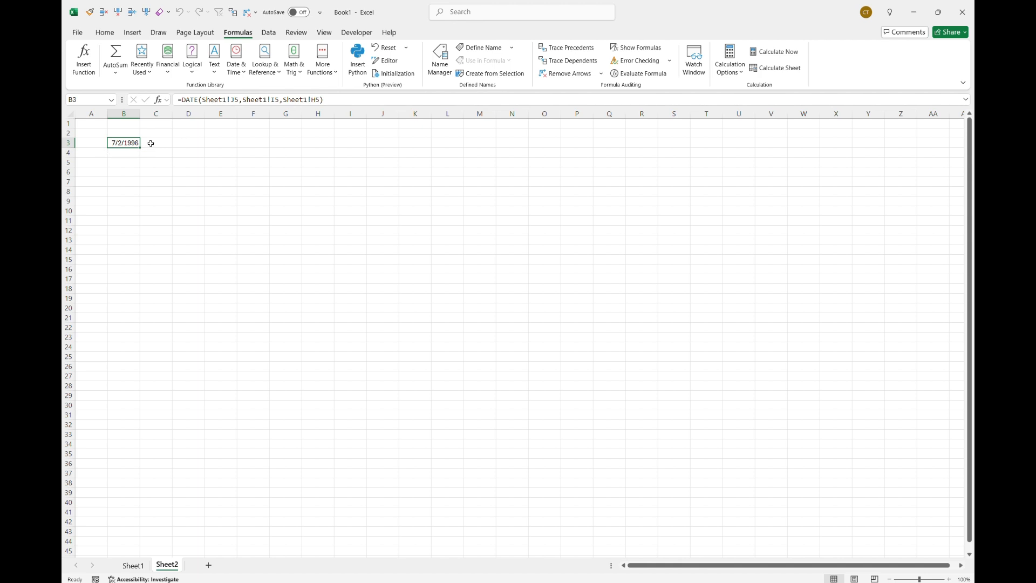
- Trace the precedents of B3 on Sheet2, follow the off-sheet reference to Sheet1!I5, and return to Sheet2
{"action": "left_click", "coordinate": [135, 565]}
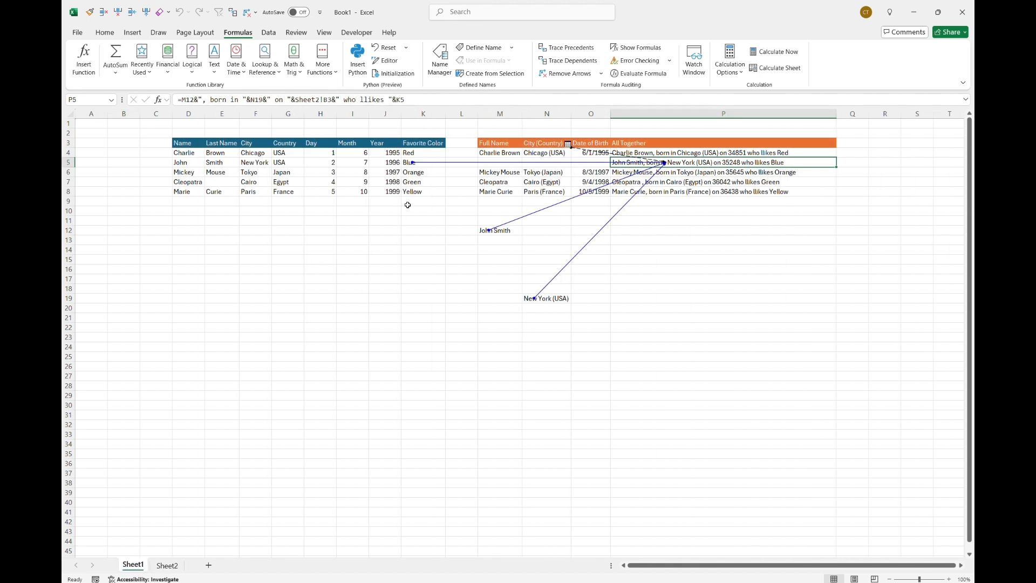
{"action": "left_click", "coordinate": [167, 565]}
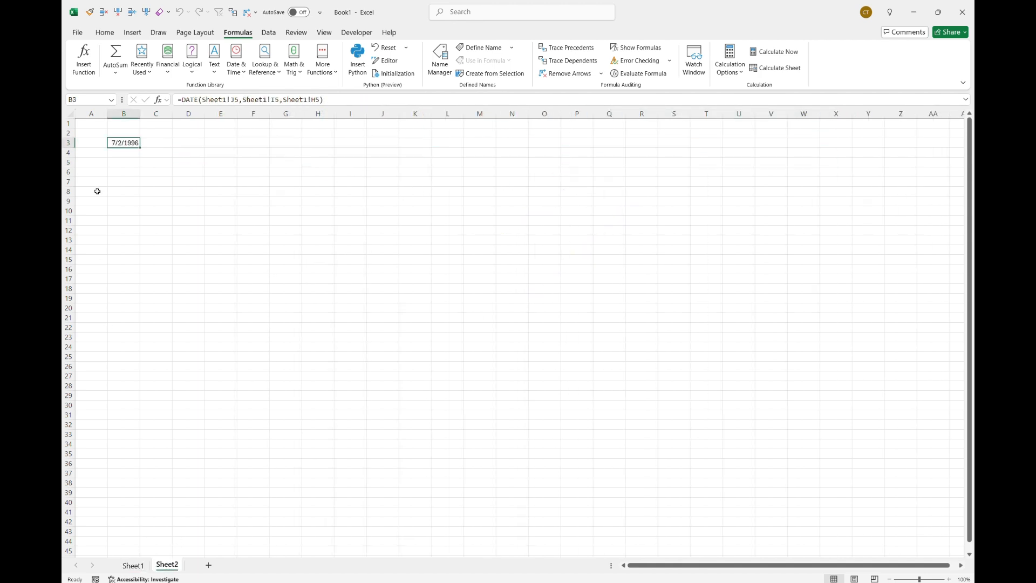
{"action": "left_click", "coordinate": [581, 49]}
{"action": "double_click", "coordinate": [166, 157]}
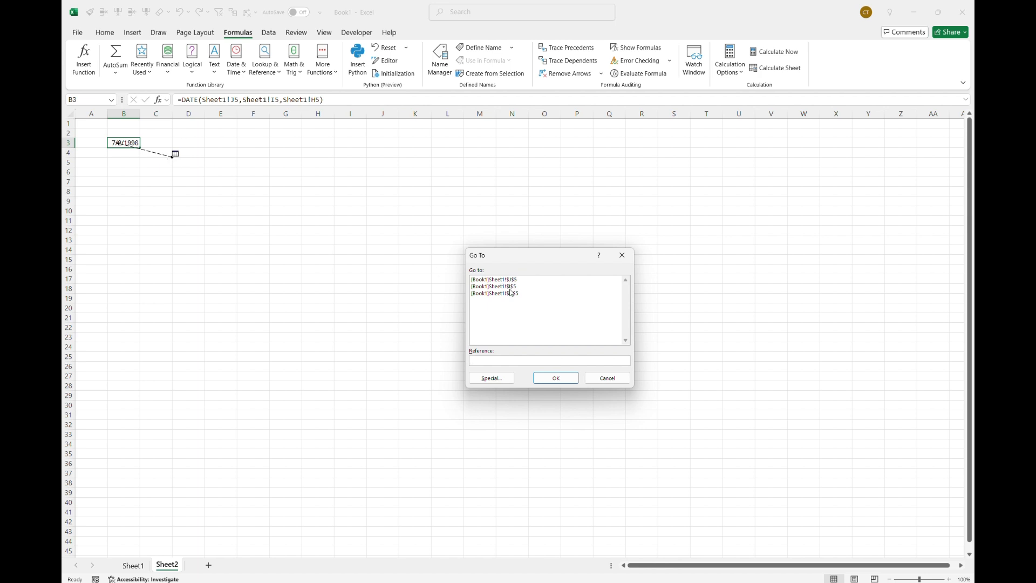
{"action": "left_click", "coordinate": [512, 287]}
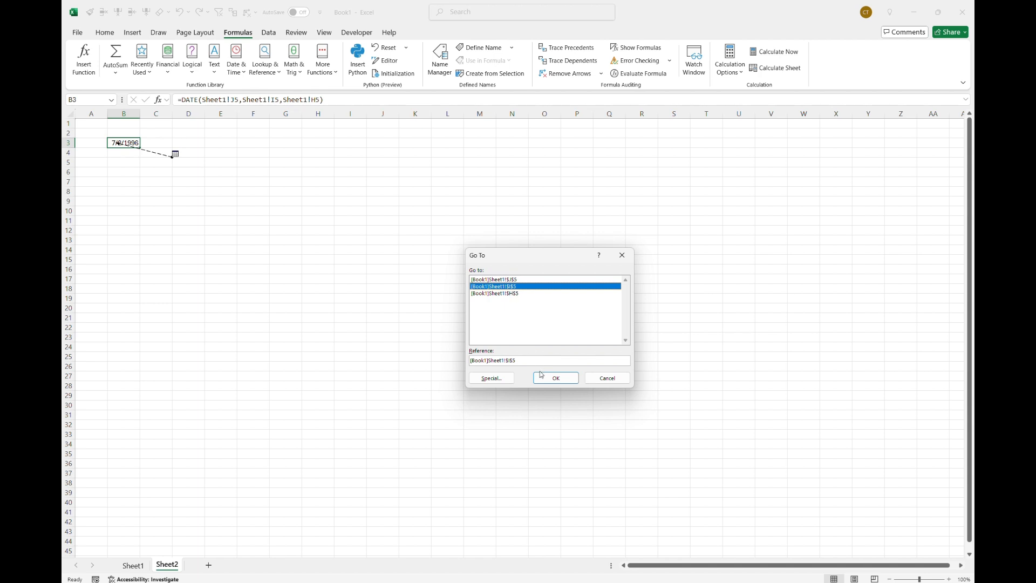
{"action": "left_click", "coordinate": [555, 378]}
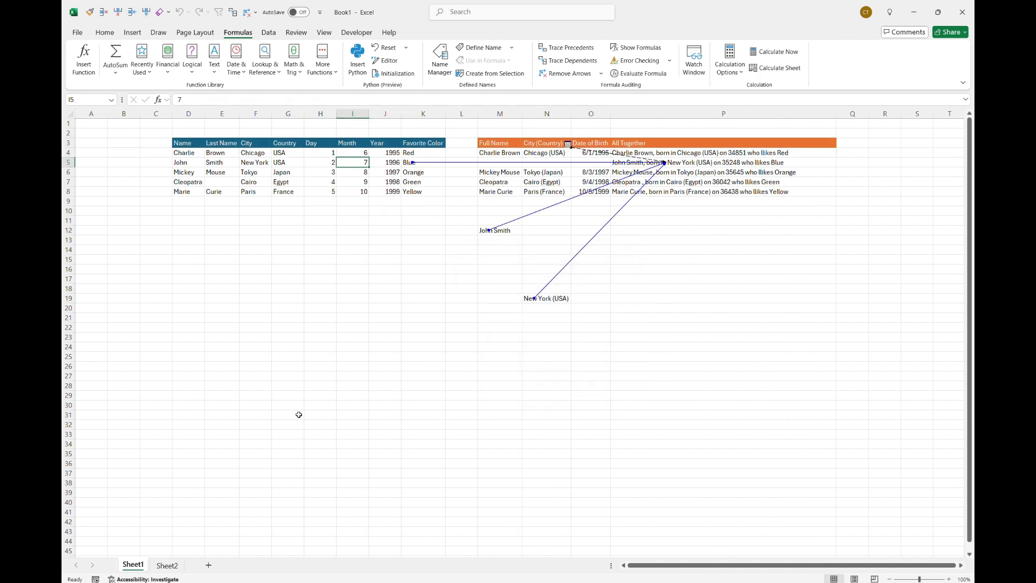
{"action": "key", "text": "ctrl+Page_Down"}
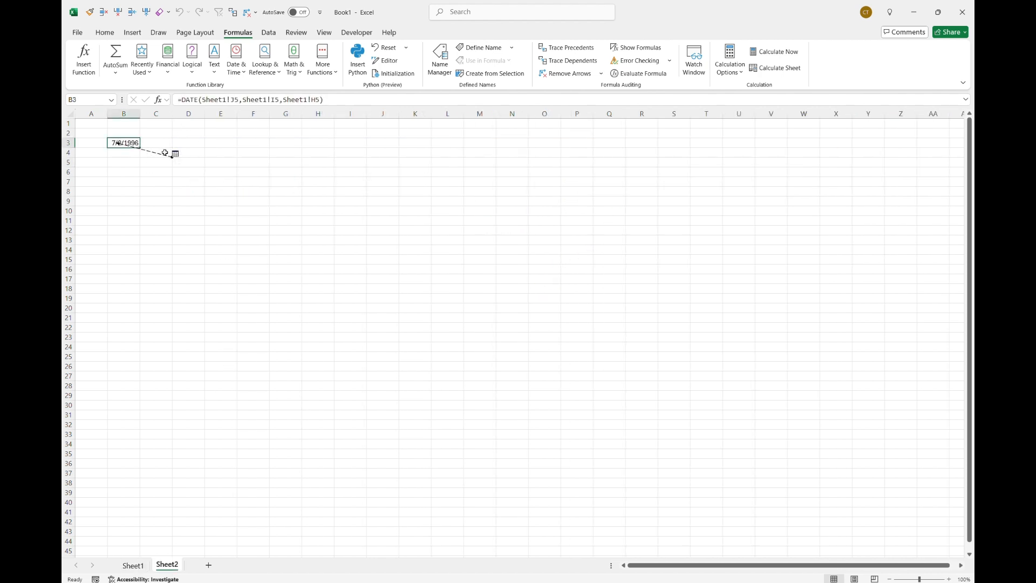
- Follow the off-sheet precedent reference of B3 on Sheet2 to Sheet1!H5
{"action": "double_click", "coordinate": [167, 154]}
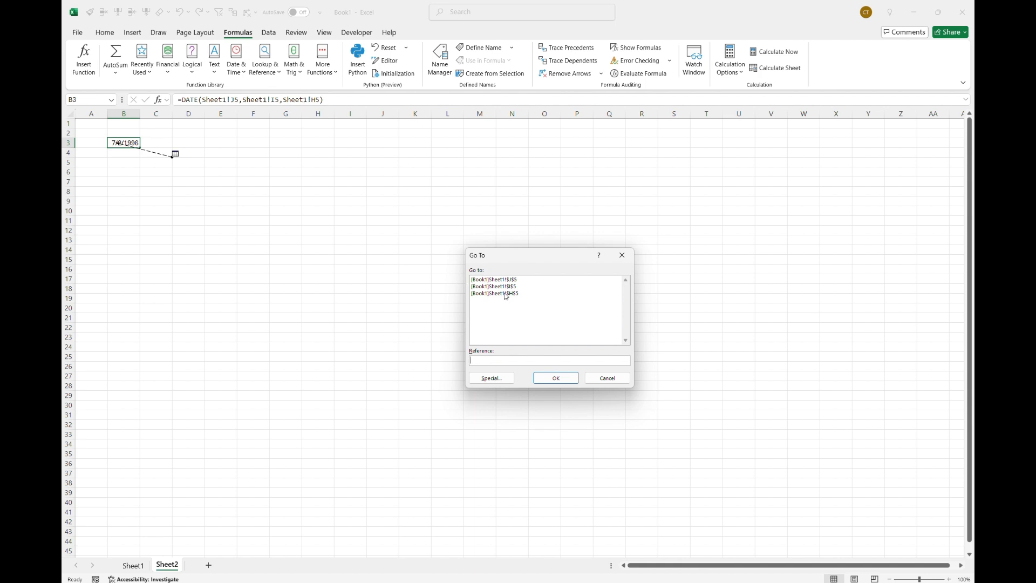
{"action": "left_click", "coordinate": [516, 293]}
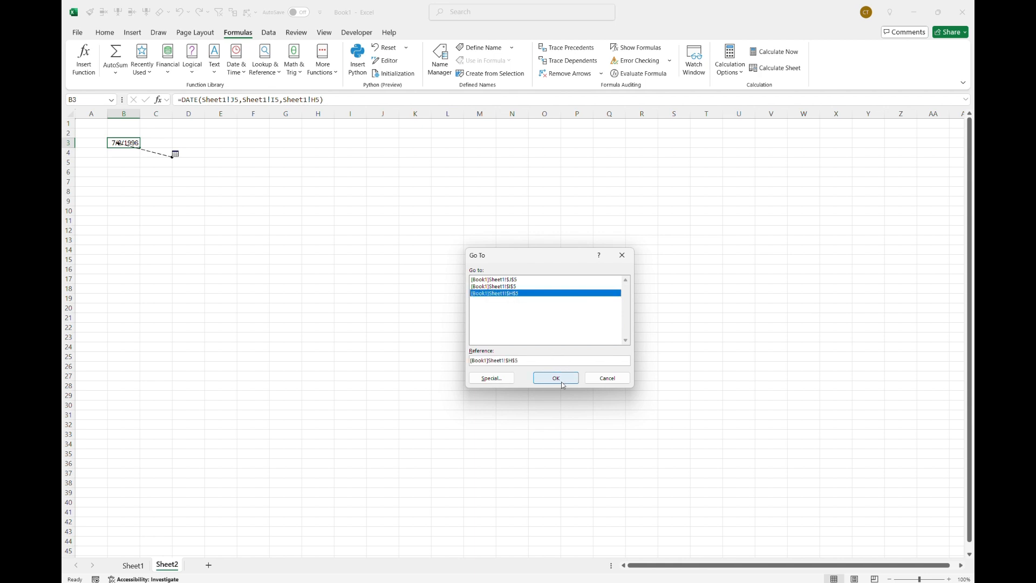
{"action": "left_click", "coordinate": [556, 377]}
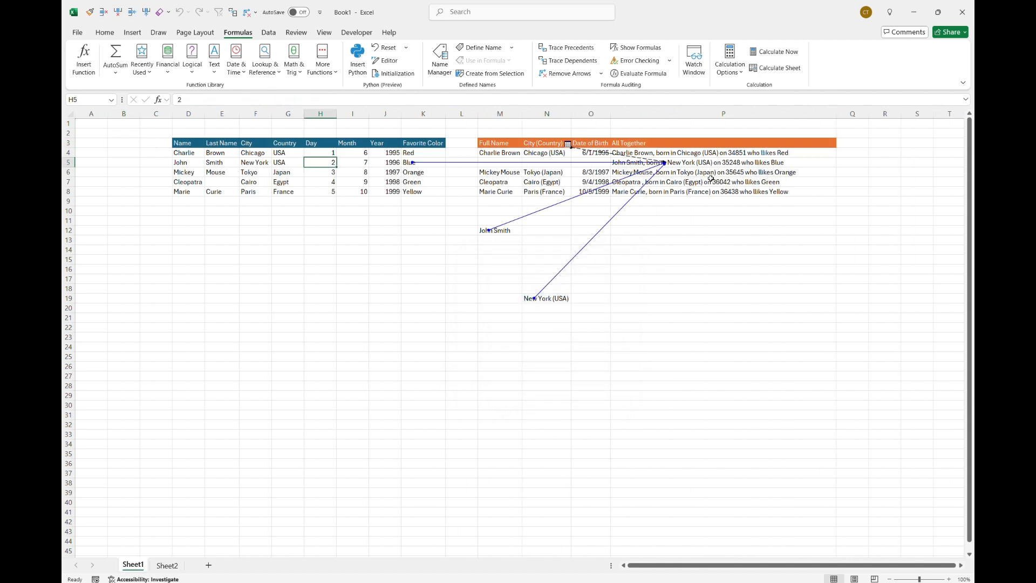
- Select P5 on Sheet1 and remove all the trace arrows from the worksheet
{"action": "left_click", "coordinate": [719, 164]}
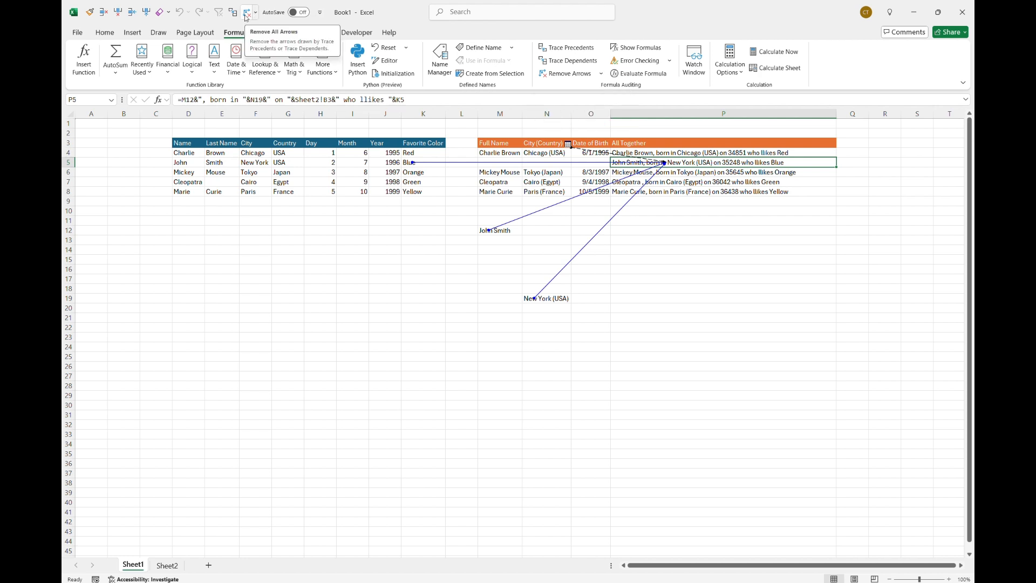
{"action": "key", "text": "alt"}
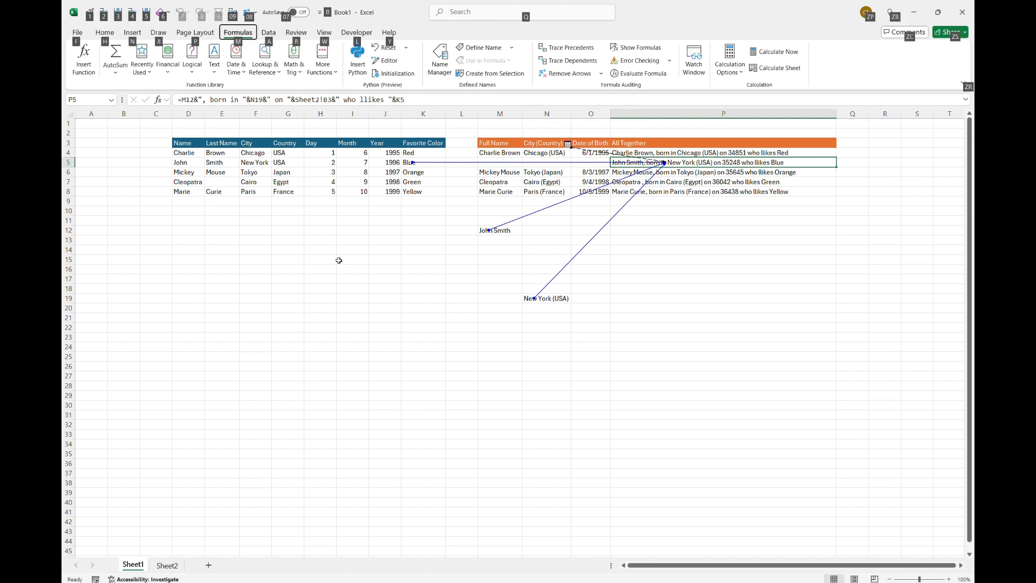
{"action": "key", "text": "8"}
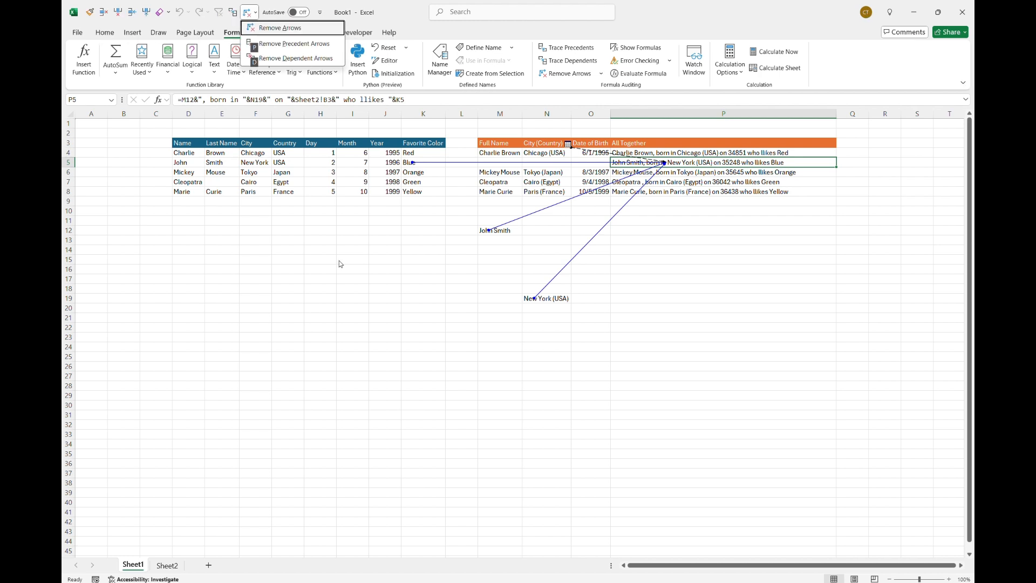
{"action": "key", "text": "a"}
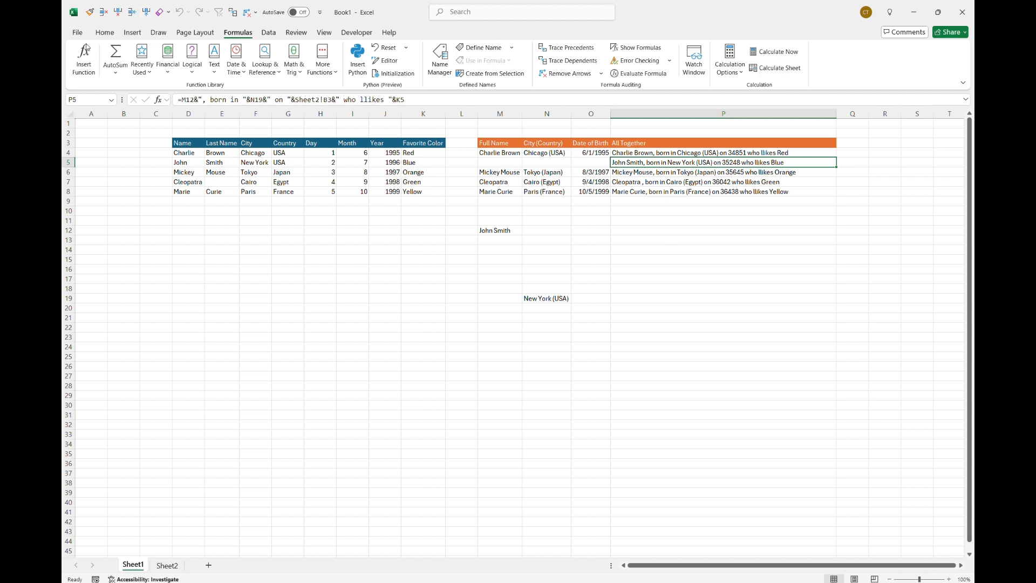
{"action": "left_click", "coordinate": [132, 33]}
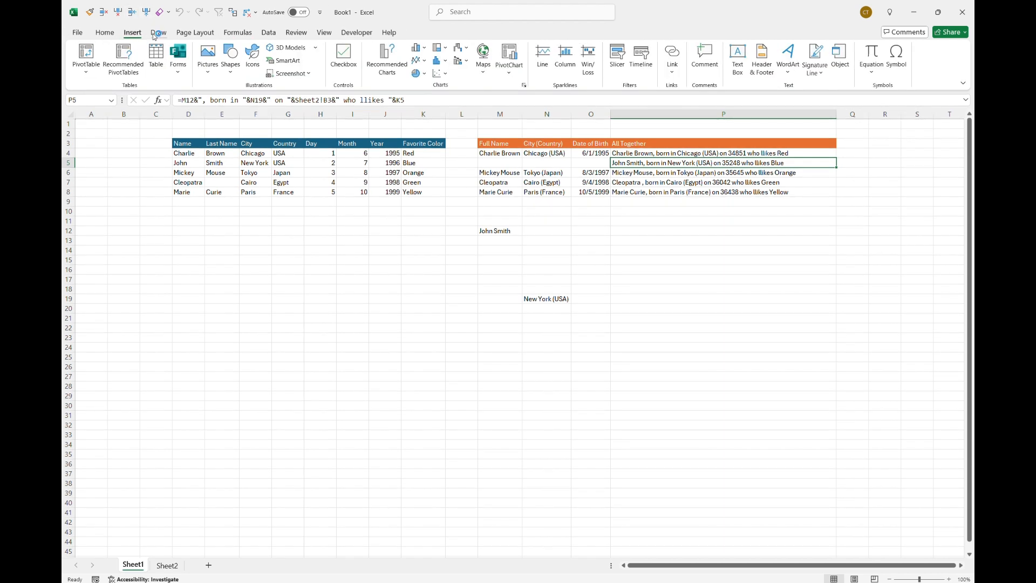
{"action": "left_click", "coordinate": [157, 32]}
{"action": "left_click", "coordinate": [105, 33]}
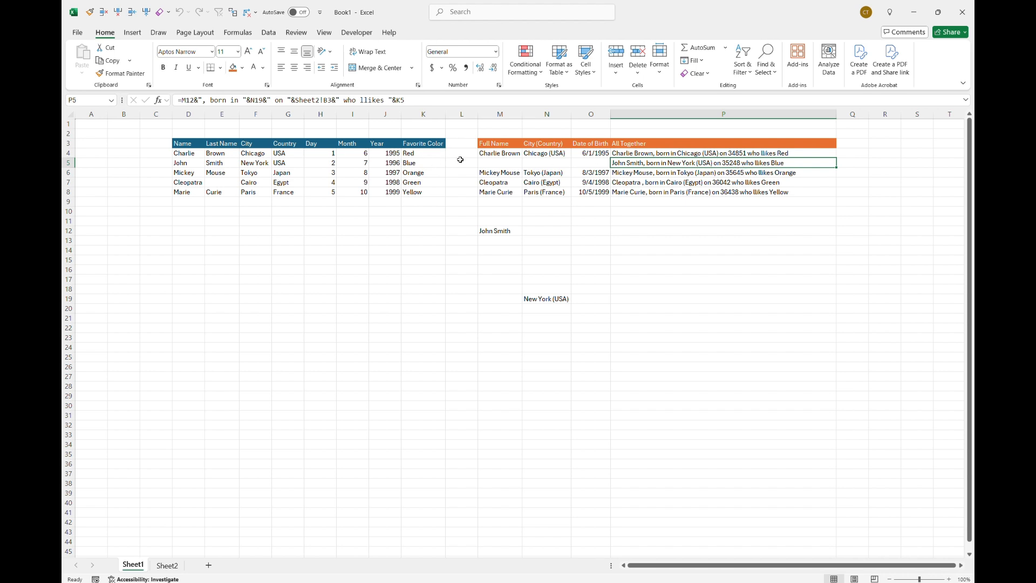
- Trace the dependents of the year cell J5 on Sheet1
{"action": "left_click", "coordinate": [317, 144]}
{"action": "key", "text": "Right"}
{"action": "key", "text": "Right"}
{"action": "key", "text": "Down"}
{"action": "key", "text": "Down"}
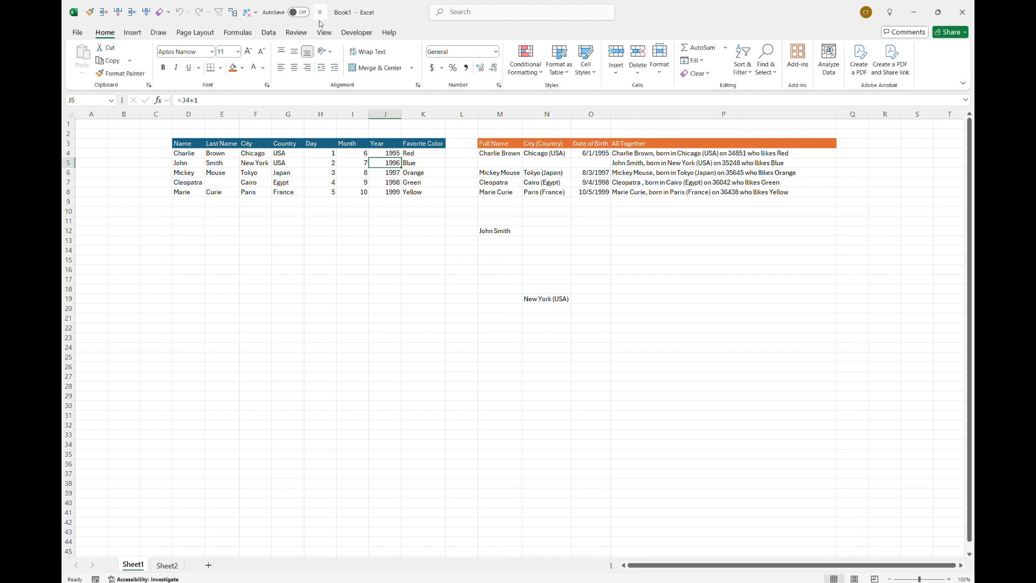
{"action": "left_click", "coordinate": [238, 34]}
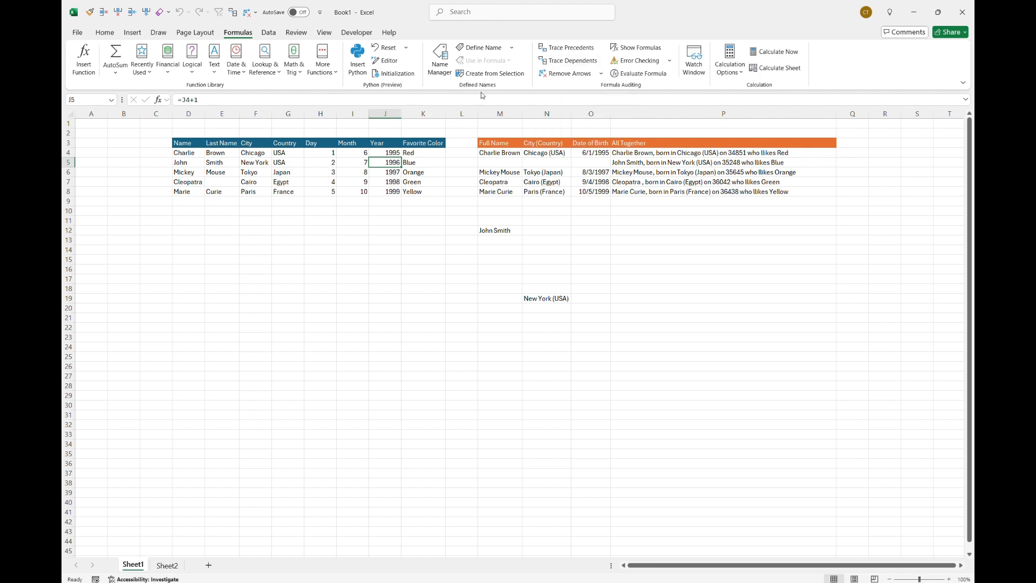
{"action": "left_click", "coordinate": [566, 60]}
- Inspect the formula in the dependent cell J6 without changing it, and reselect J5
{"action": "left_click", "coordinate": [381, 172]}
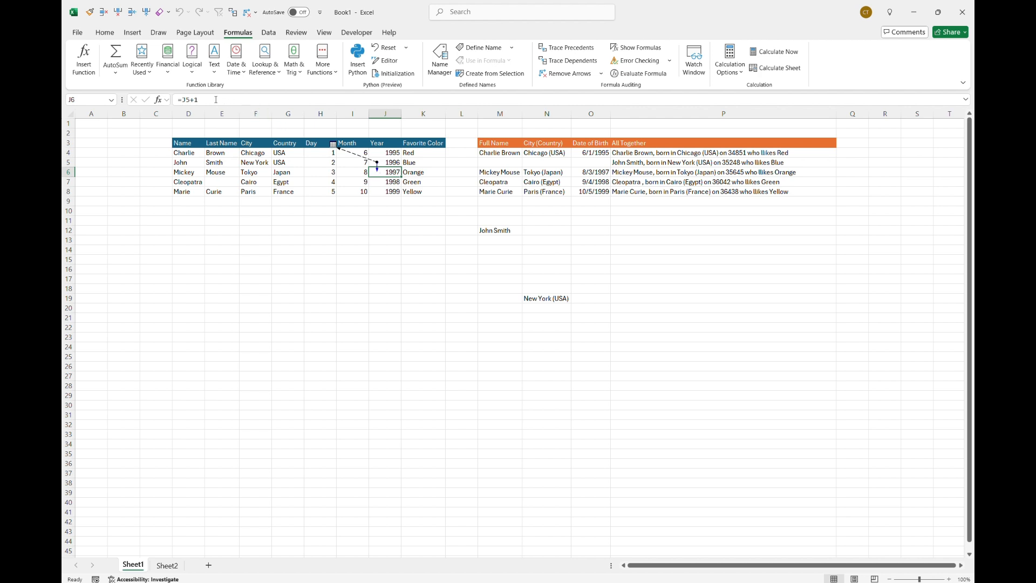
{"action": "left_click", "coordinate": [187, 99]}
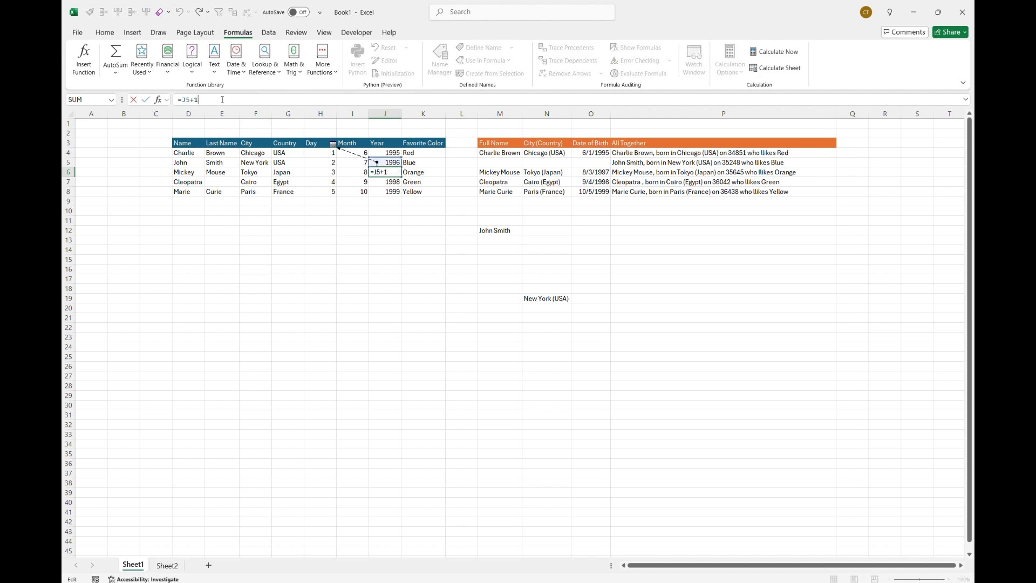
{"action": "key", "text": "Escape"}
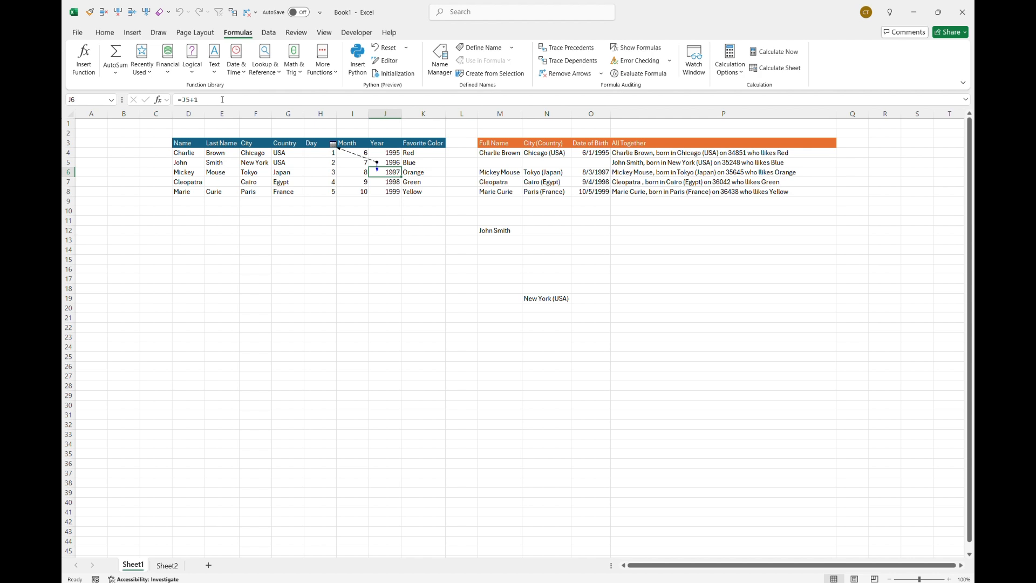
{"action": "key", "text": "Up"}
{"action": "key", "text": "Down"}
{"action": "key", "text": "Up"}
- Follow J5's off-sheet dependent reference to Sheet2!B3, compare the two worksheets, and return to Sheet1
{"action": "double_click", "coordinate": [361, 160]}
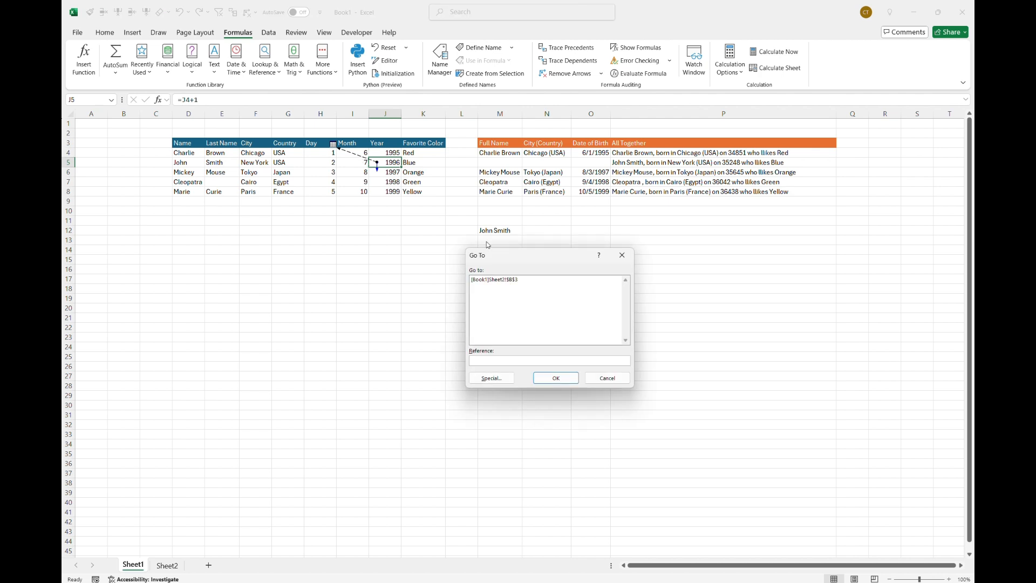
{"action": "left_click", "coordinate": [516, 286]}
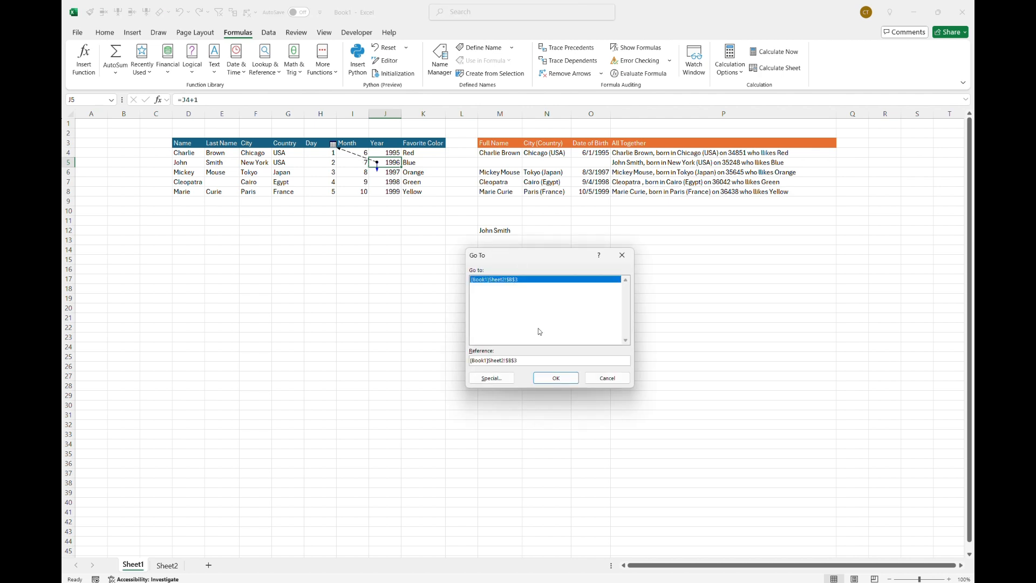
{"action": "left_click", "coordinate": [558, 381]}
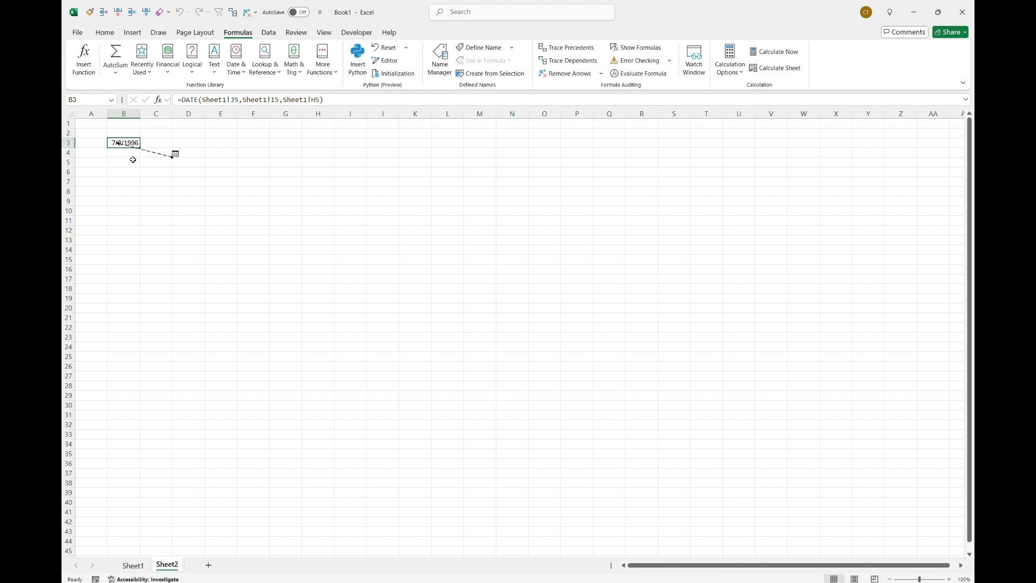
{"action": "left_click", "coordinate": [133, 565]}
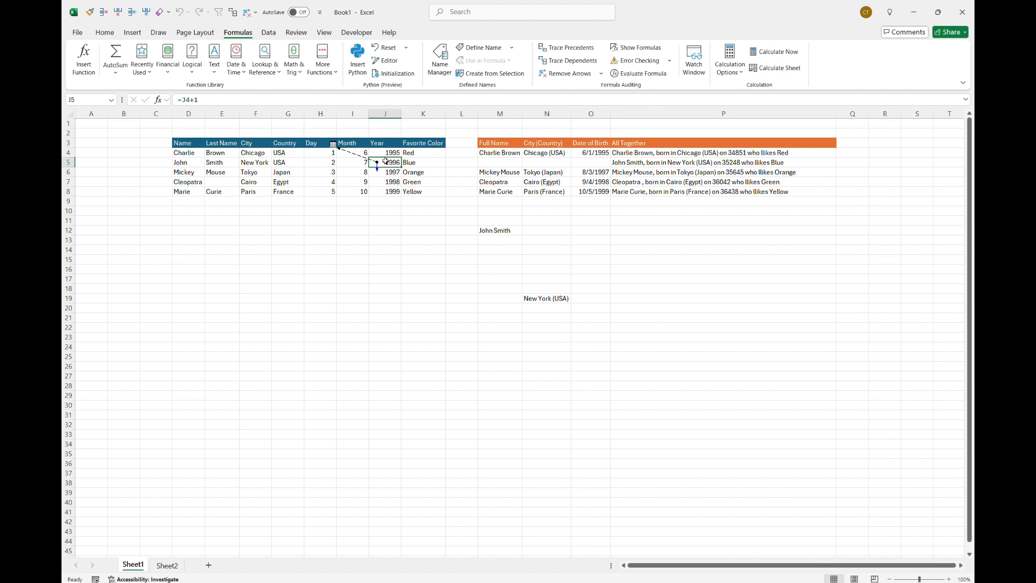
{"action": "left_click", "coordinate": [166, 565]}
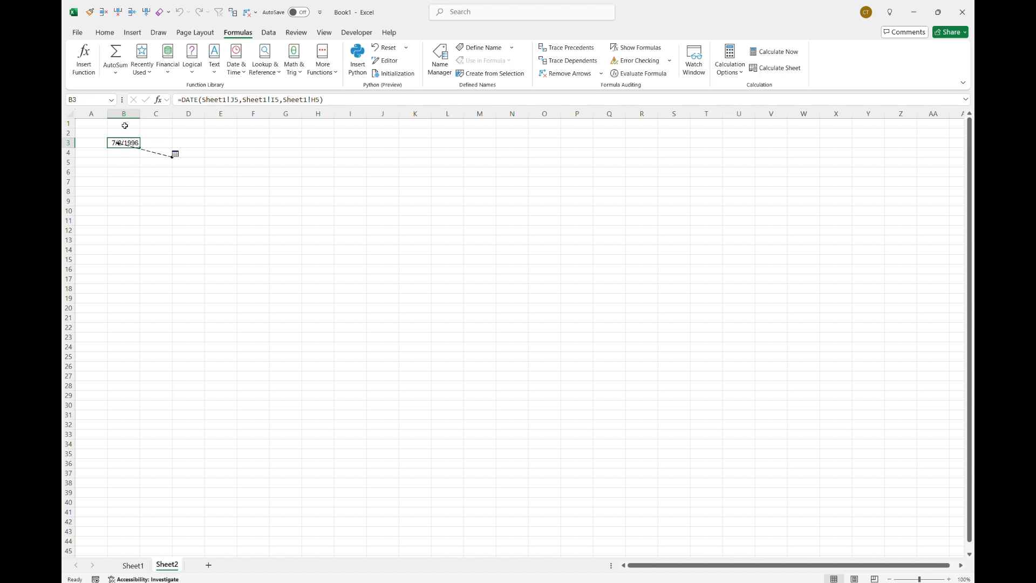
{"action": "left_click", "coordinate": [133, 565]}
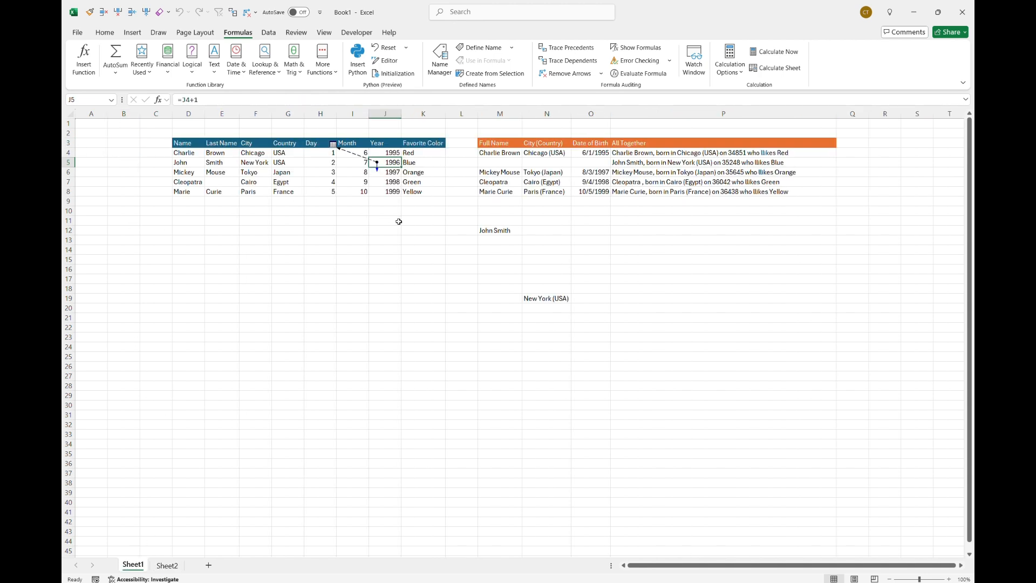
- Enlarge the formula bar for P5 and open its formula for editing to view the highlighted cell references, leaving it unchanged
{"action": "left_click", "coordinate": [638, 165]}
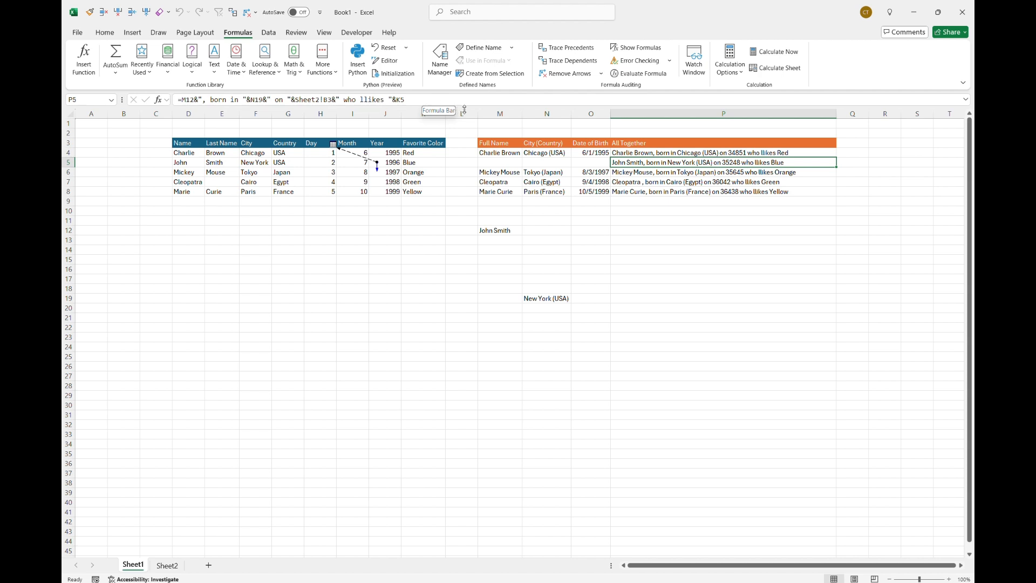
{"action": "left_click_drag", "start_coordinate": [464, 106], "coordinate": [452, 210]}
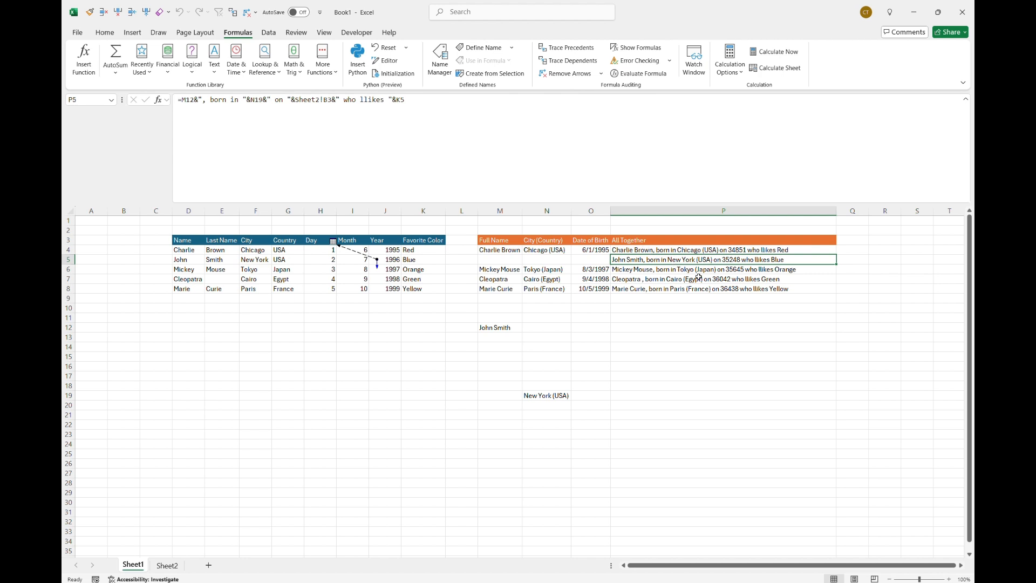
{"action": "double_click", "coordinate": [762, 259]}
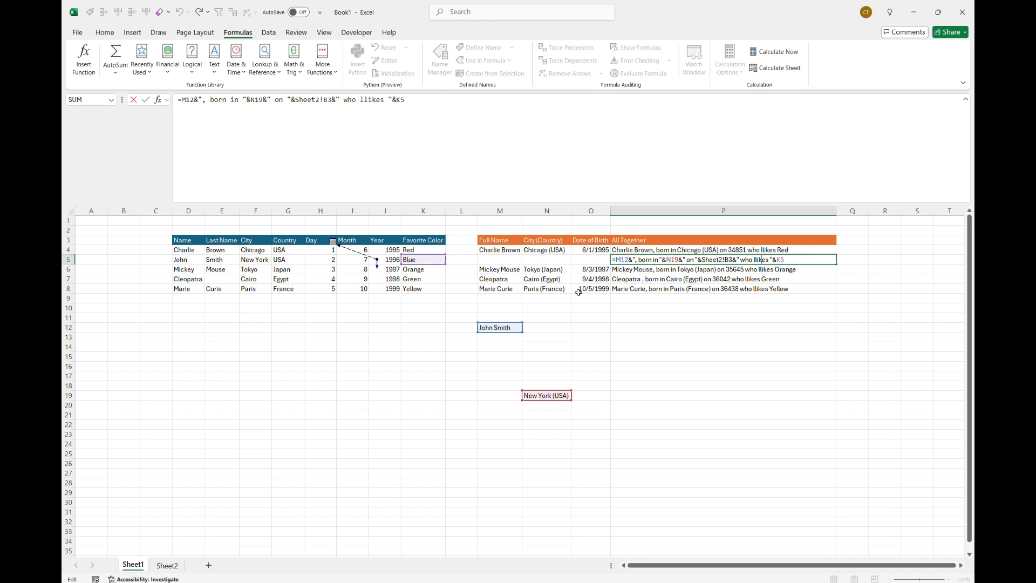
{"action": "key", "text": "Escape"}
{"action": "left_click", "coordinate": [443, 122]}
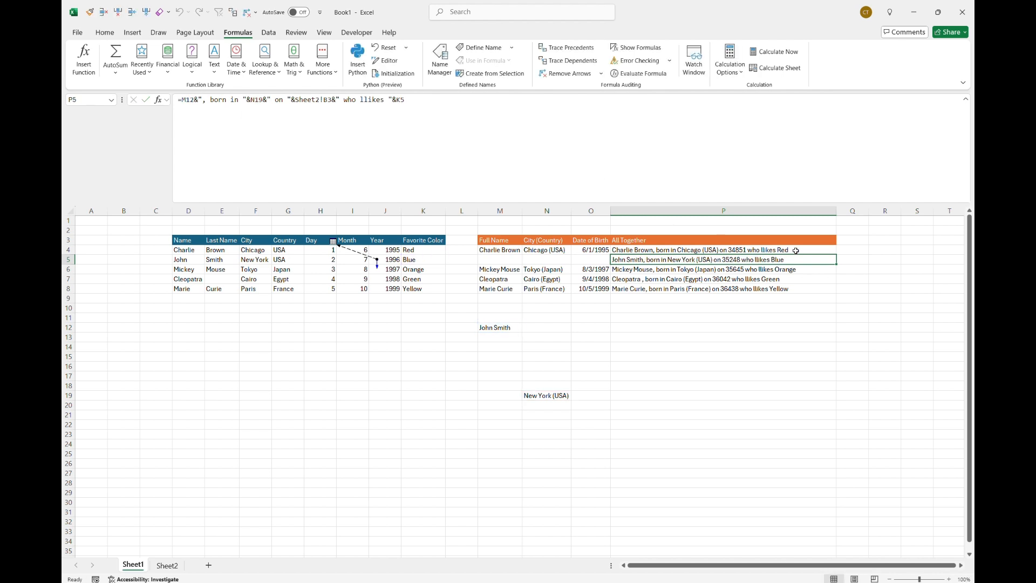
{"action": "left_click", "coordinate": [753, 261]}
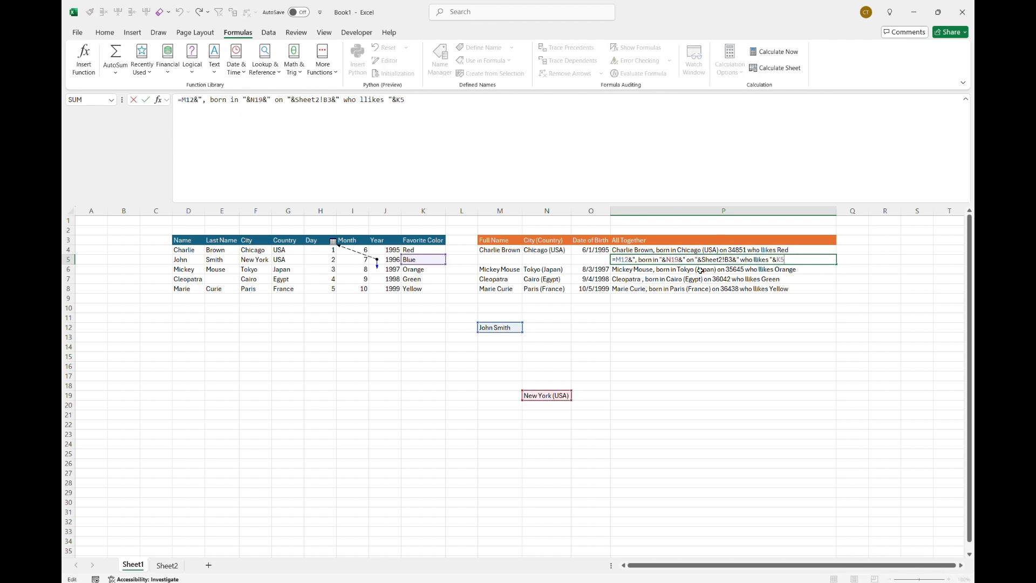
{"action": "key", "text": "ctrl+Return"}
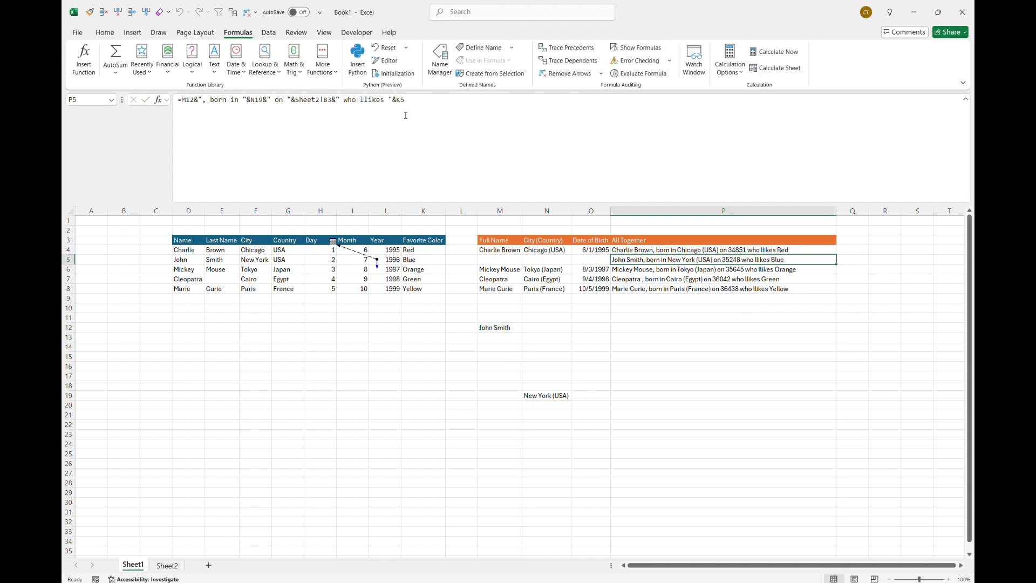
{"action": "left_click", "coordinate": [456, 108]}
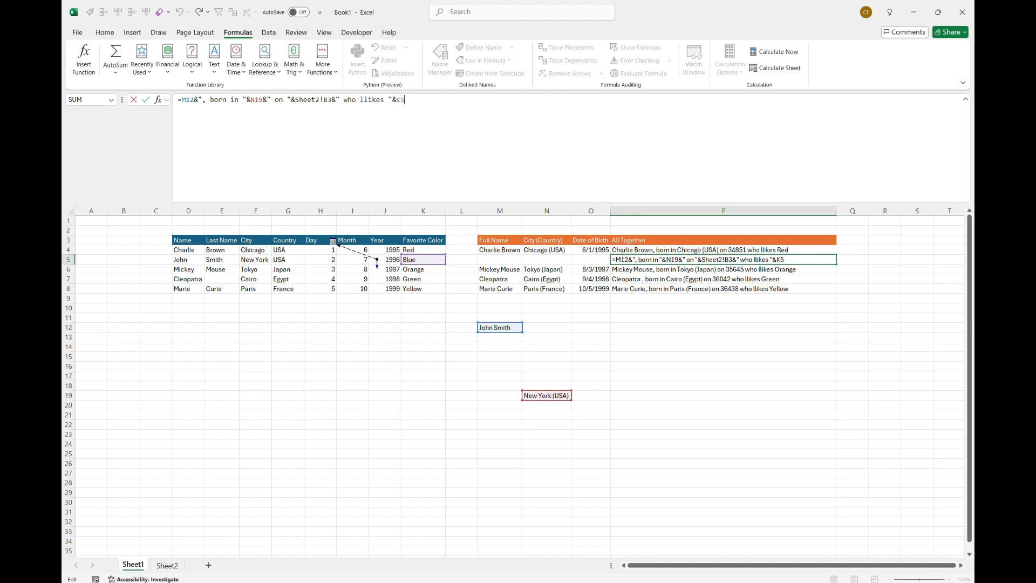
{"action": "key", "text": "ctrl+Return"}
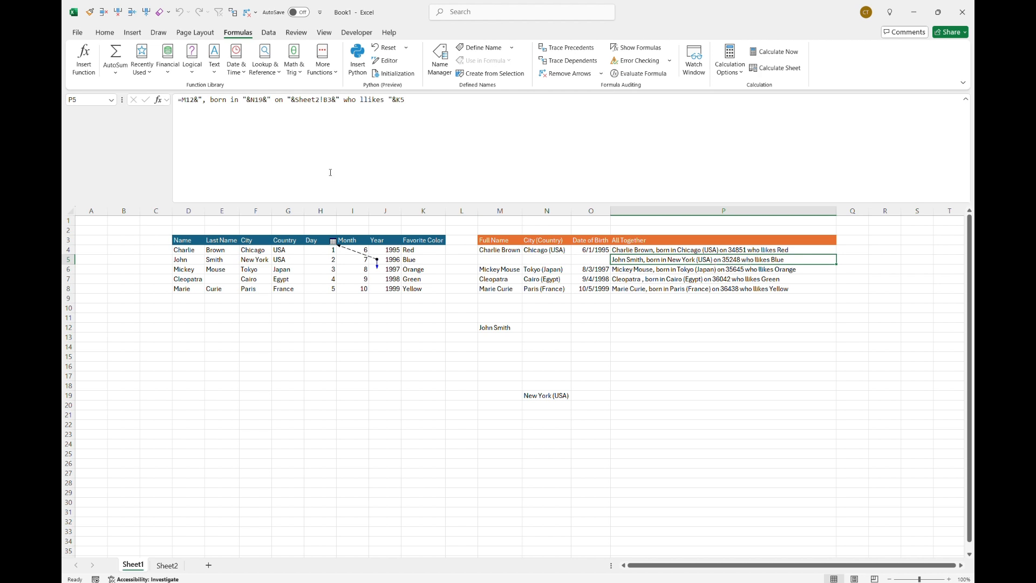
- Highlight the references M12, N19, Sheet2!B3 and K5 one by one within P5's formula to preview their values
{"action": "left_click", "coordinate": [194, 100]}
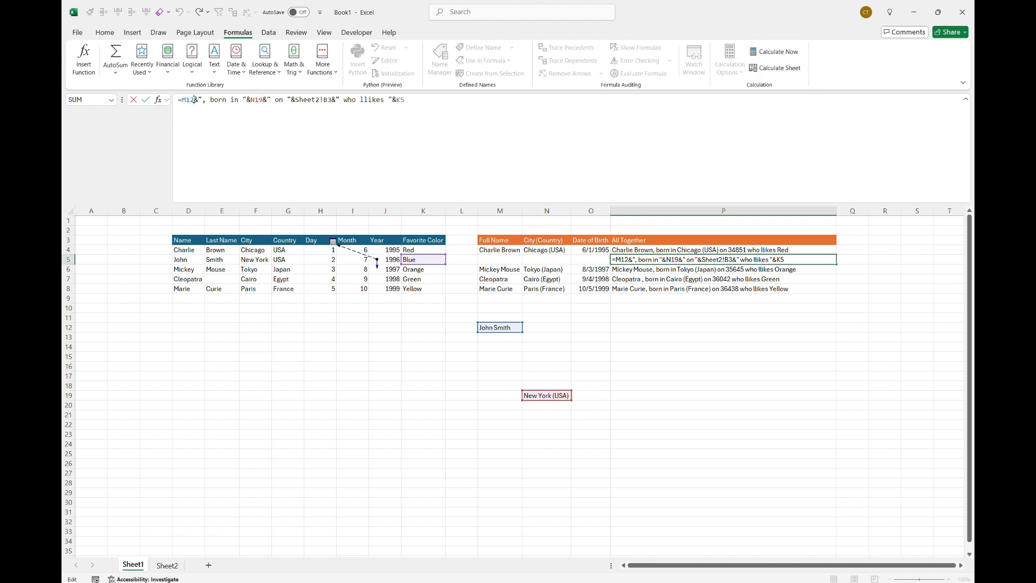
{"action": "left_click_drag", "start_coordinate": [194, 100], "coordinate": [181, 99]}
{"action": "left_click", "coordinate": [250, 99]}
{"action": "left_click_drag", "start_coordinate": [250, 98], "coordinate": [263, 99]}
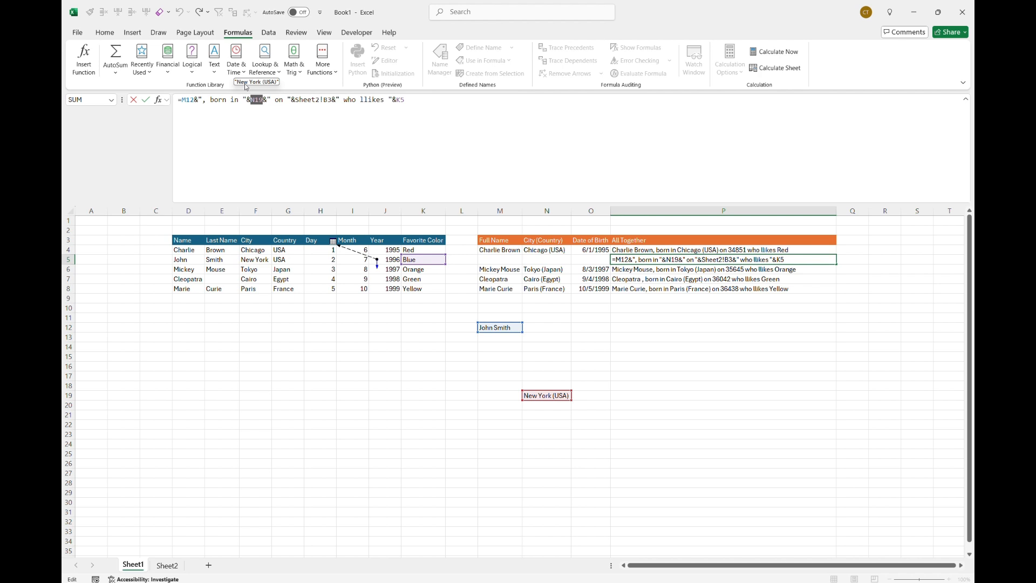
{"action": "left_click", "coordinate": [295, 100]}
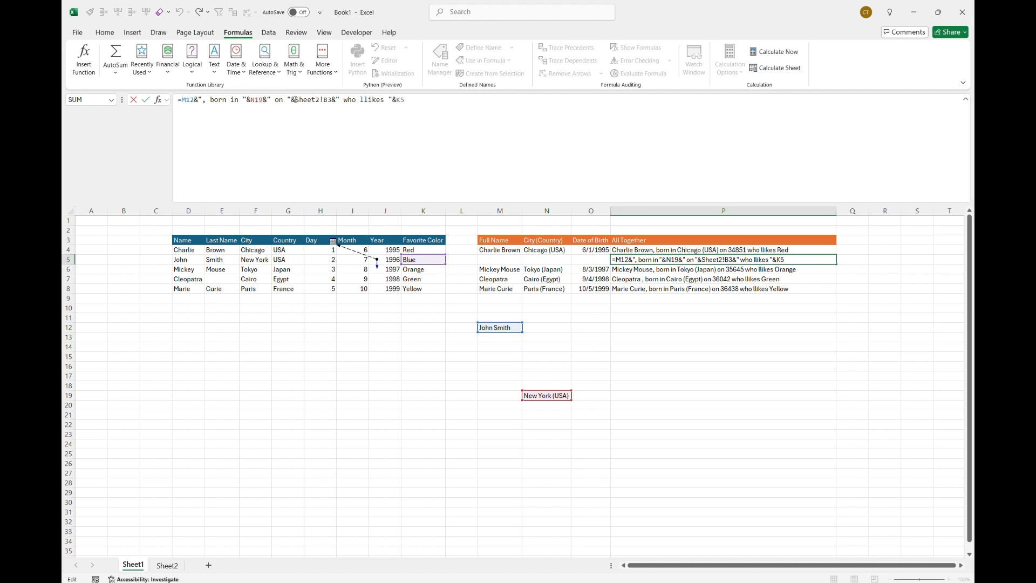
{"action": "left_click", "coordinate": [332, 100], "text": "shift"}
{"action": "left_click", "coordinate": [415, 100]}
{"action": "key", "text": "shift+Left"}
{"action": "key", "text": "shift+Left"}
{"action": "key", "text": "Return"}
- Rename the worksheet Sheet2 to "Sheet 2", with a space before the number
{"action": "left_click", "coordinate": [167, 565]}
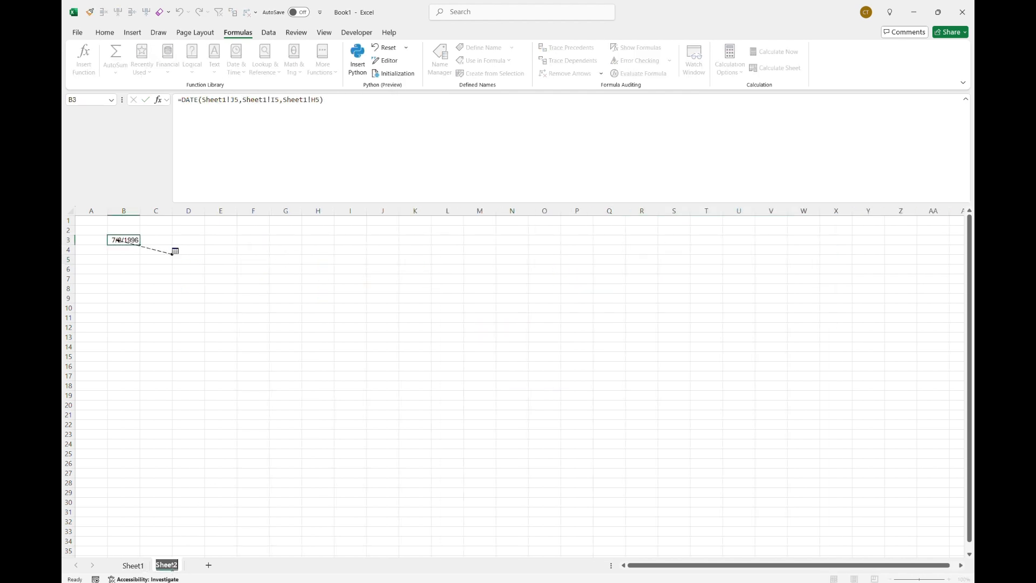
{"action": "type", "text": "Sheet 2"}
{"action": "key", "text": "Return"}
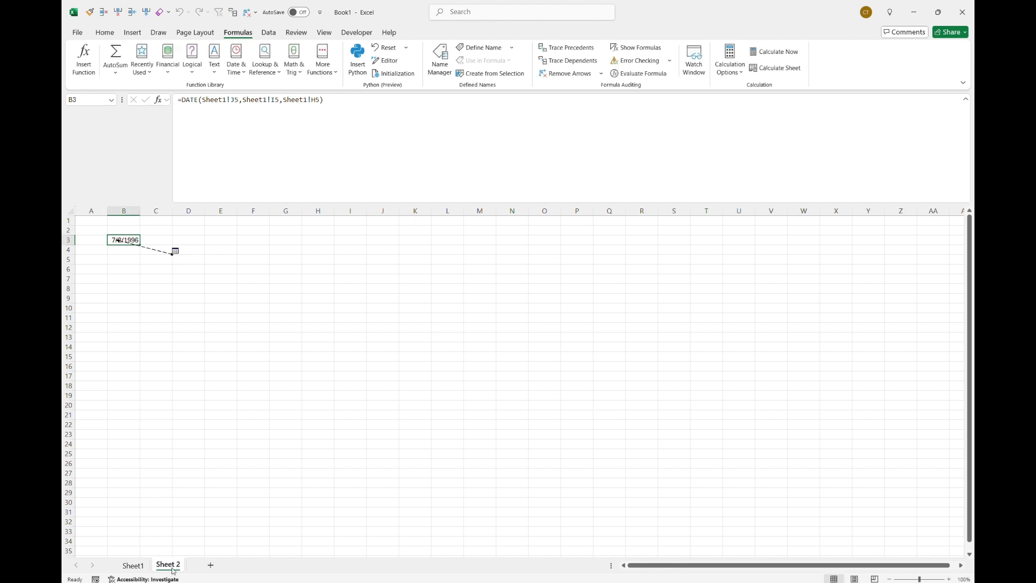
- Return to Sheet1 and highlight the 'Sheet 2'!B3 reference within P5's formula to inspect its quoted sheet name
{"action": "left_click", "coordinate": [133, 565]}
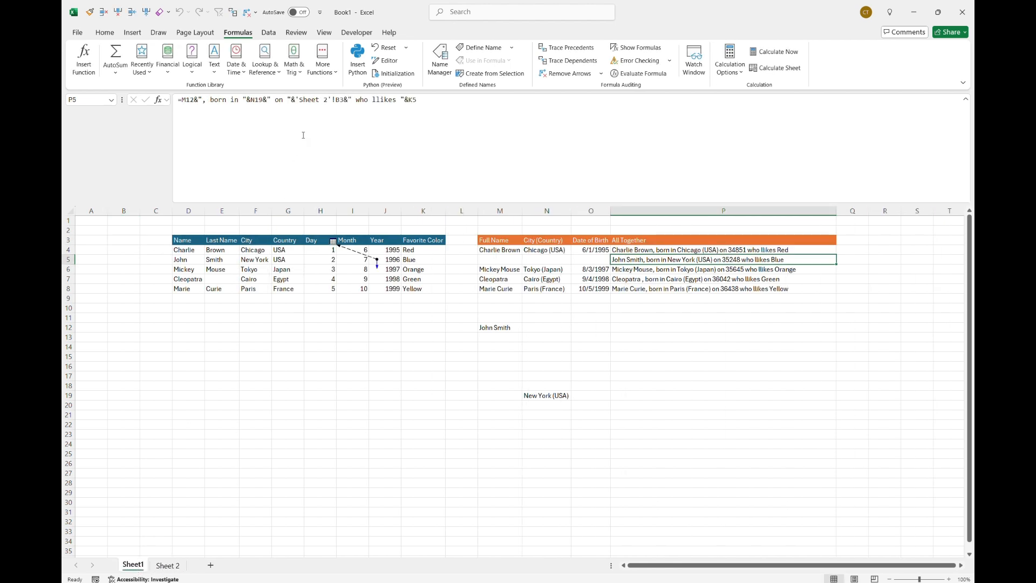
{"action": "left_click", "coordinate": [300, 105]}
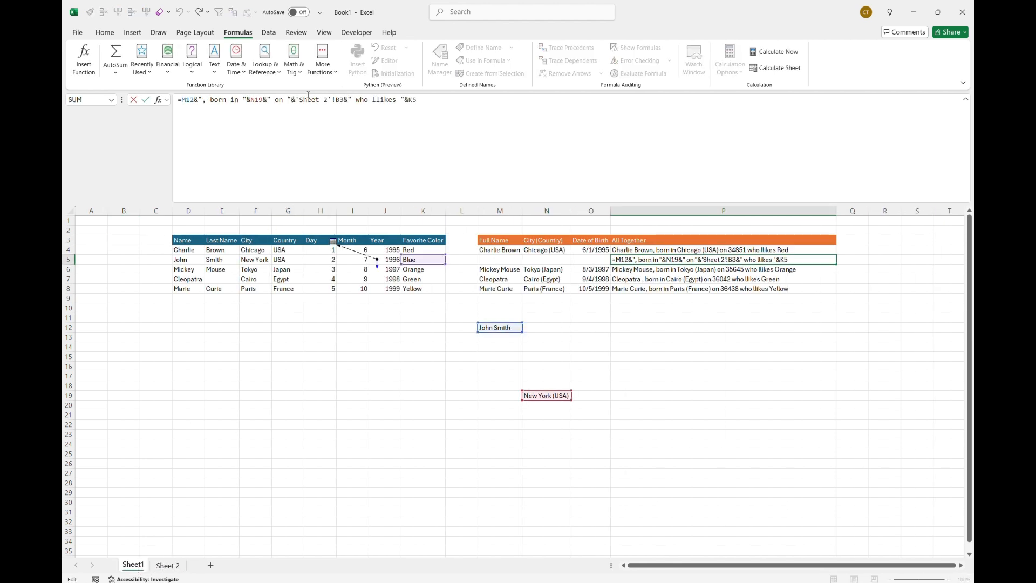
{"action": "key", "text": "shift+Right"}
{"action": "left_click", "coordinate": [326, 99]}
{"action": "key", "text": "shift+Right"}
{"action": "left_click", "coordinate": [298, 100]}
{"action": "left_click", "coordinate": [326, 100], "text": "shift"}
{"action": "key", "text": "ctrl+Return"}
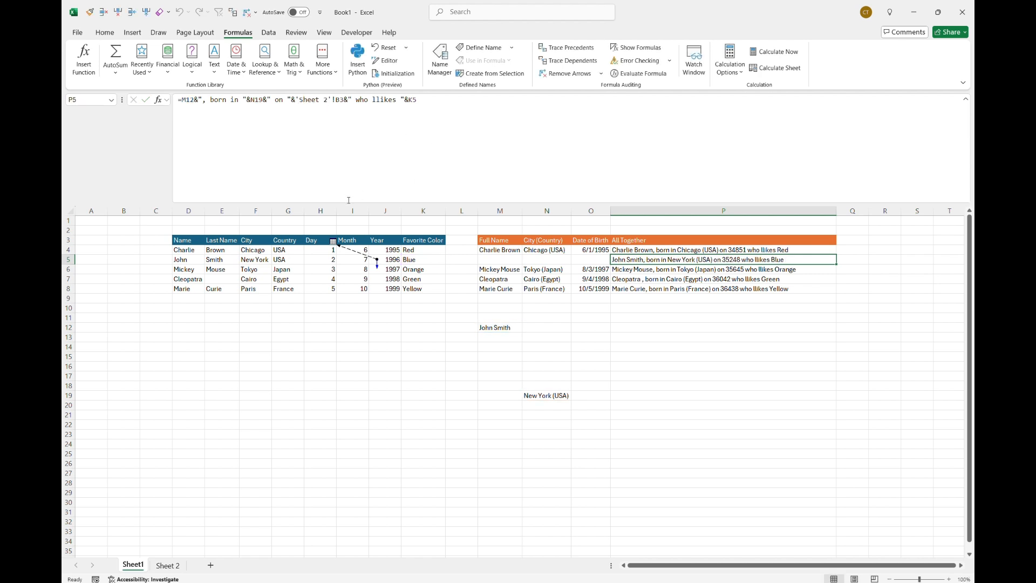
- Shrink the formula bar back to a single line and briefly open P5's formula to view its highlighted references
{"action": "left_click_drag", "start_coordinate": [335, 201], "coordinate": [363, 112]}
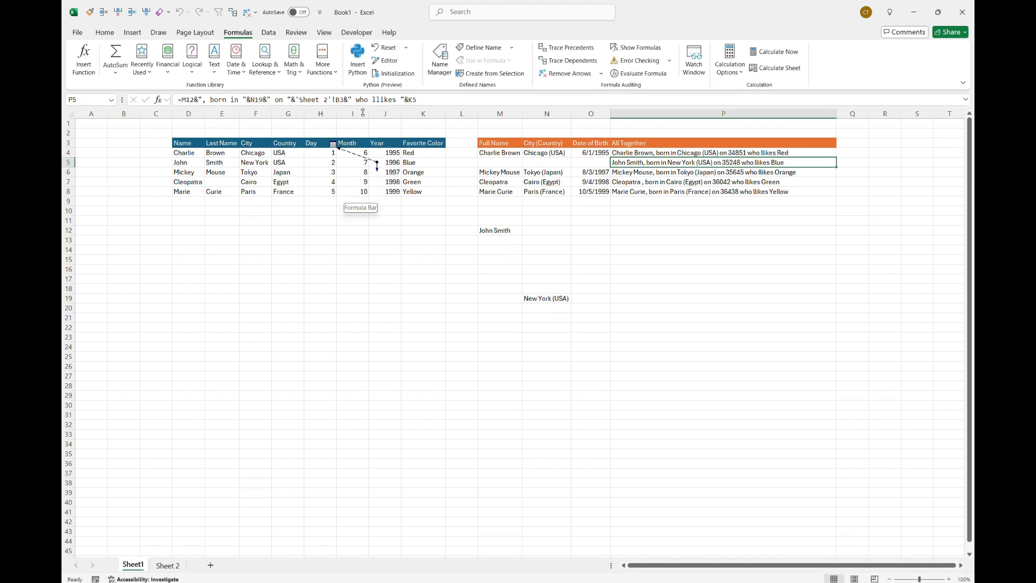
{"action": "left_click", "coordinate": [447, 101]}
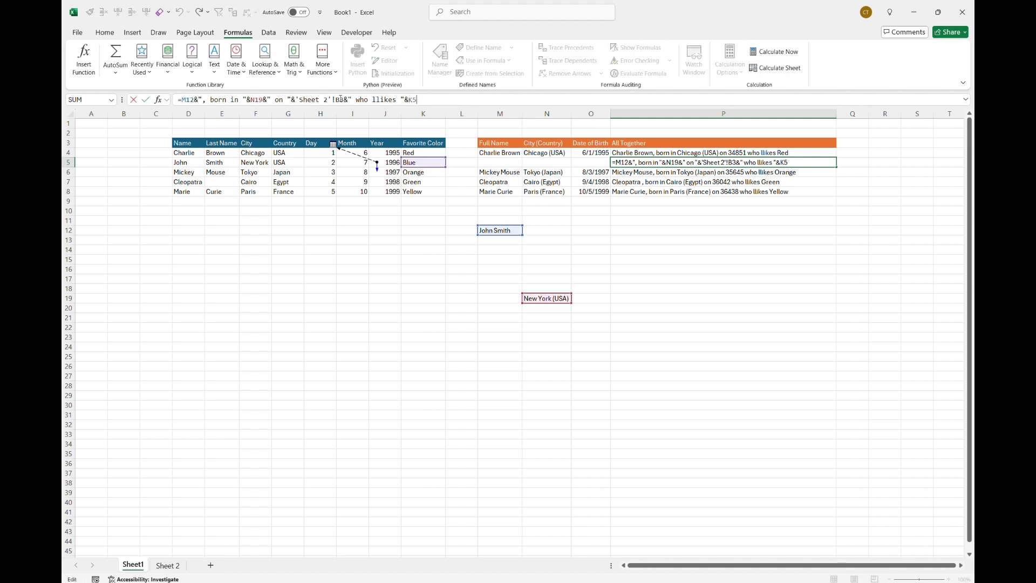
{"action": "key", "text": "Escape"}
- Enter =SEQUENCE(5,1,1,2) in cell H15 to spill five odd numbers downward
{"action": "left_click", "coordinate": [318, 259]}
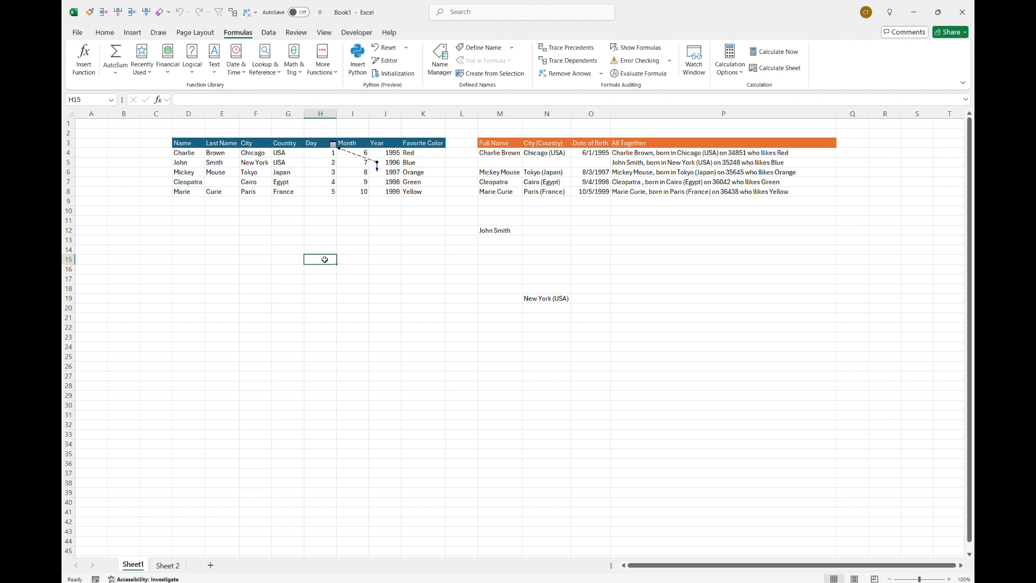
{"action": "type", "text": "=seq"}
{"action": "key", "text": "Tab"}
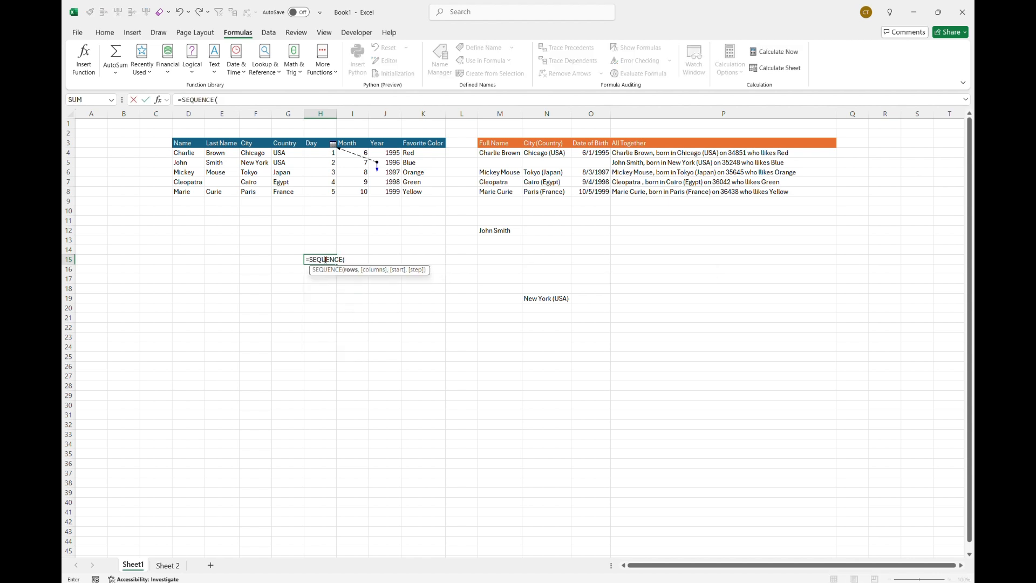
{"action": "type", "text": "5,1,1,2"}
{"action": "key", "text": "Return"}
{"action": "left_click", "coordinate": [345, 261]}
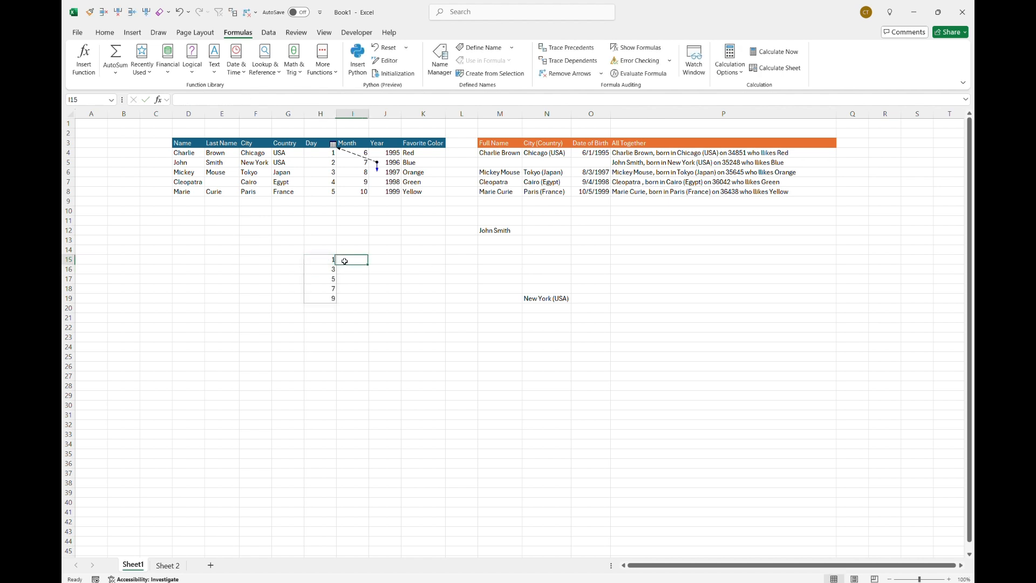
{"action": "key", "text": "Down"}
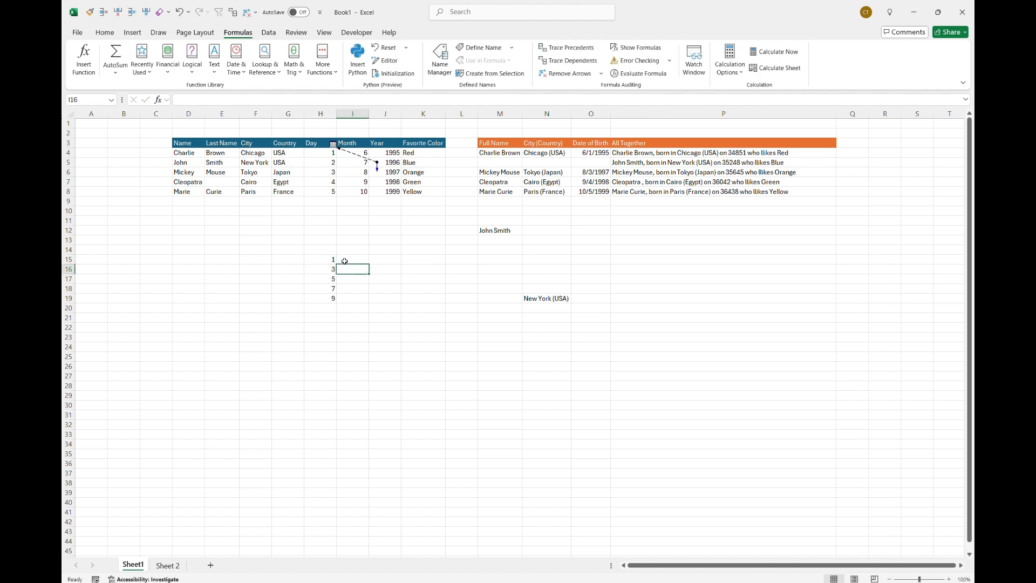
{"action": "key", "text": "Down"}
{"action": "key", "text": "Down"}
{"action": "key", "text": "Down"}
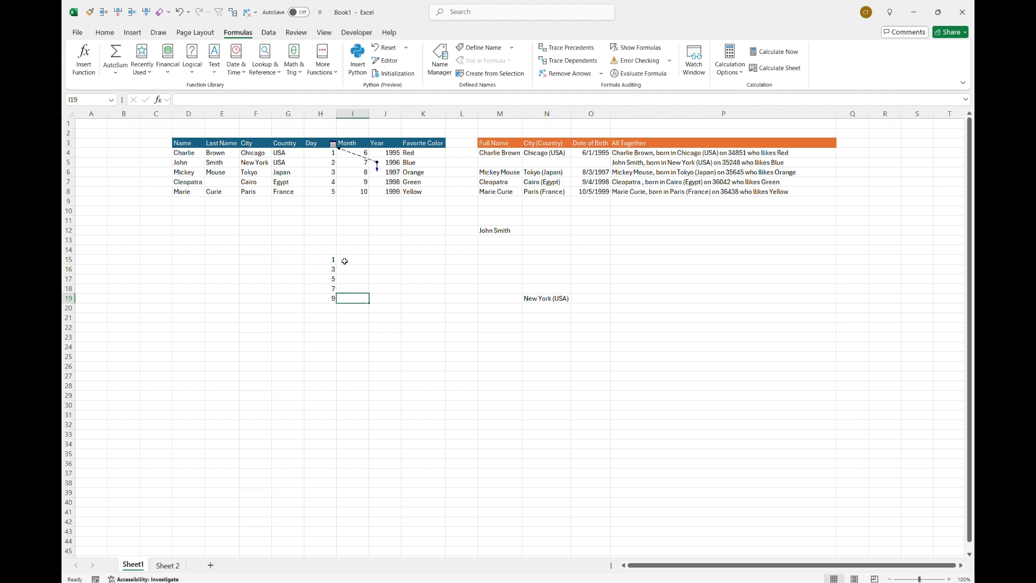
{"action": "key", "text": "Up"}
{"action": "key", "text": "Up"}
{"action": "key", "text": "Up"}
{"action": "key", "text": "Up"}
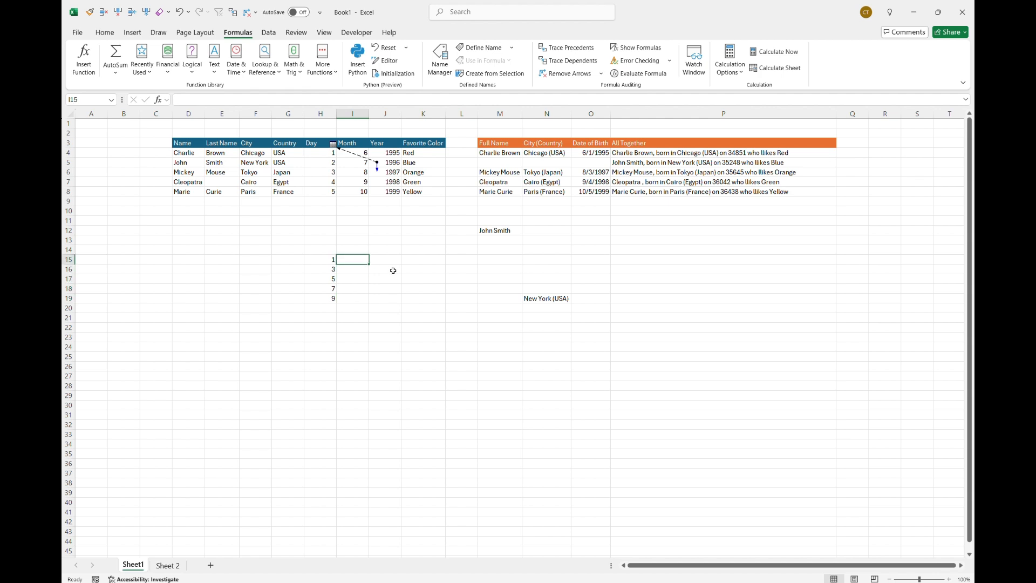
- Enter =SUM(H15#) in cell J15 to total the whole spilled range H15:H19
{"action": "key", "text": "Right"}
{"action": "type", "text": "="}
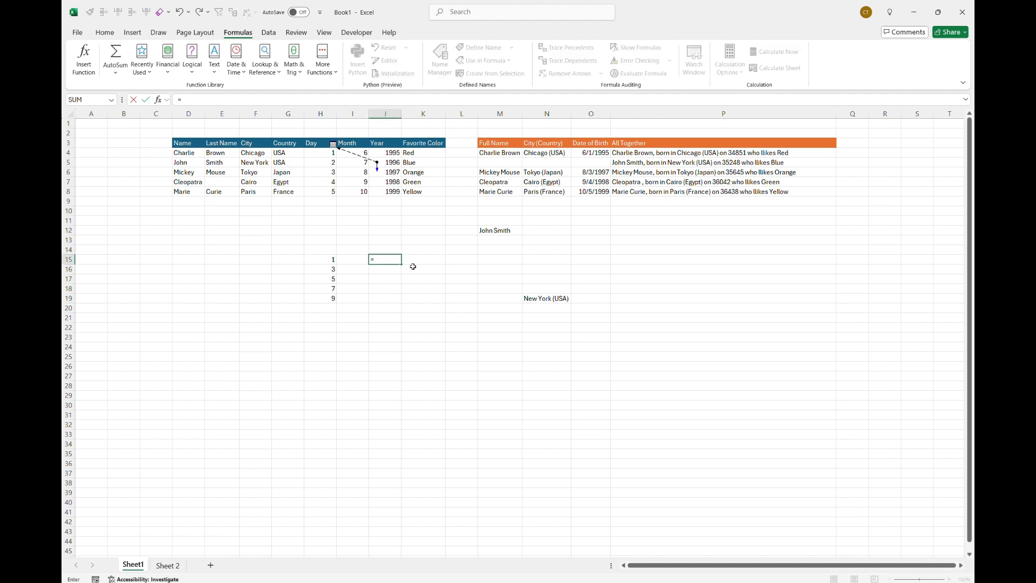
{"action": "type", "text": "SUM("}
{"action": "key", "text": "Left"}
{"action": "key", "text": "Left"}
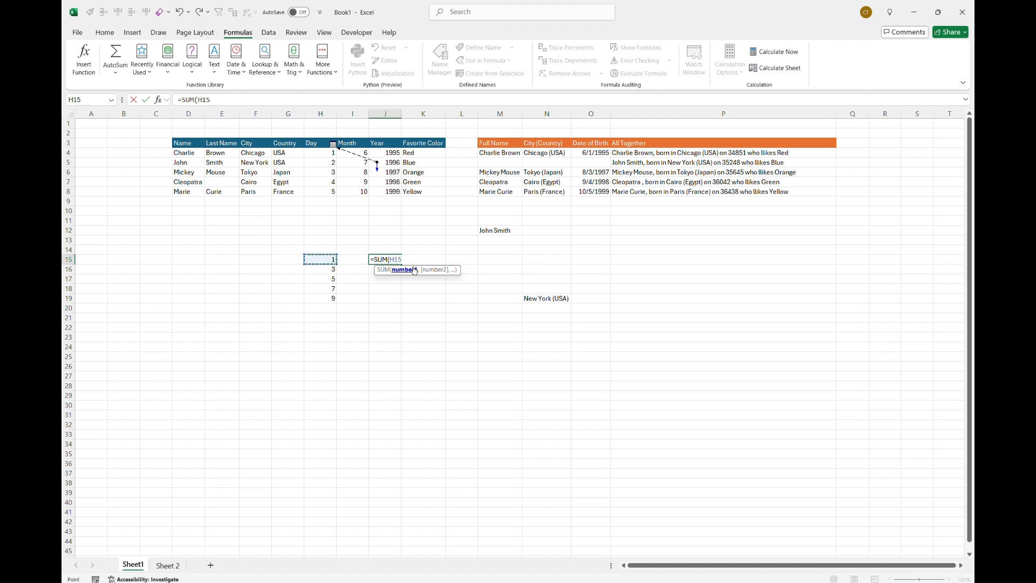
{"action": "key", "text": "shift+Down"}
{"action": "key", "text": "shift+Down"}
{"action": "key", "text": "shift+Down"}
{"action": "key", "text": "shift+Down"}
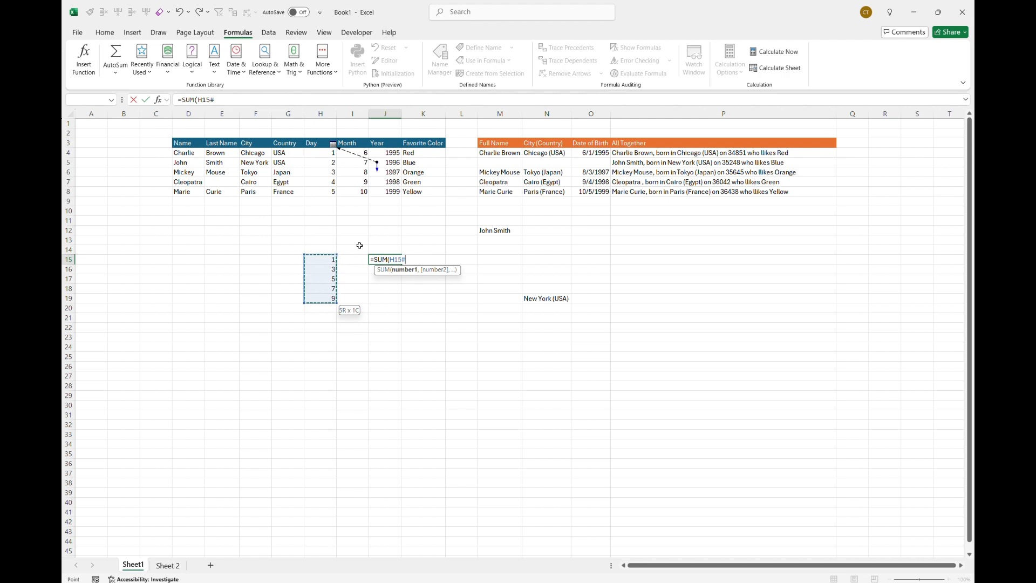
{"action": "key", "text": "Return"}
{"action": "key", "text": "Up"}
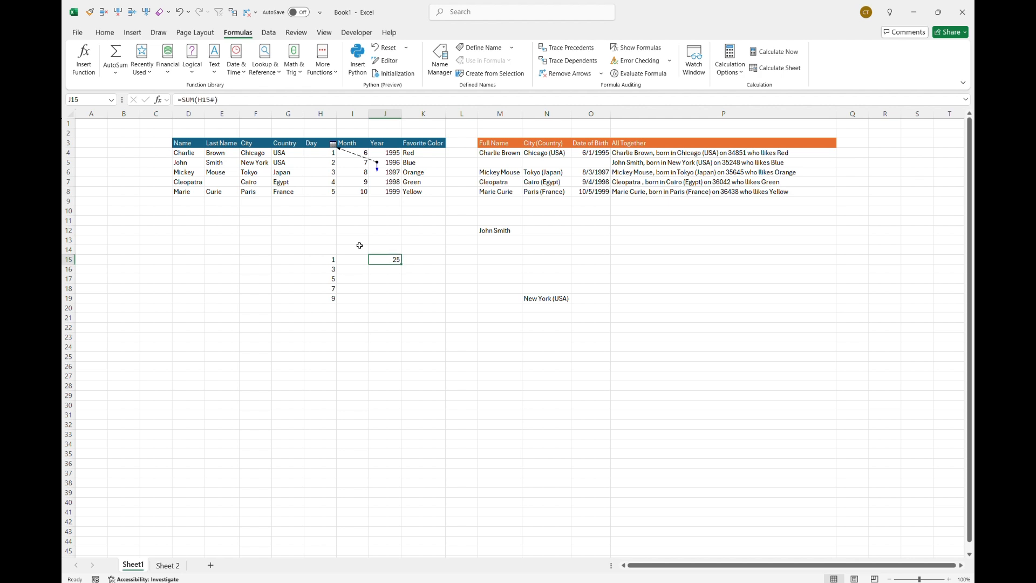
- Highlight the spill reference H15# within J15's formula to preview its values, leaving the formula as it is
{"action": "left_click", "coordinate": [218, 99]}
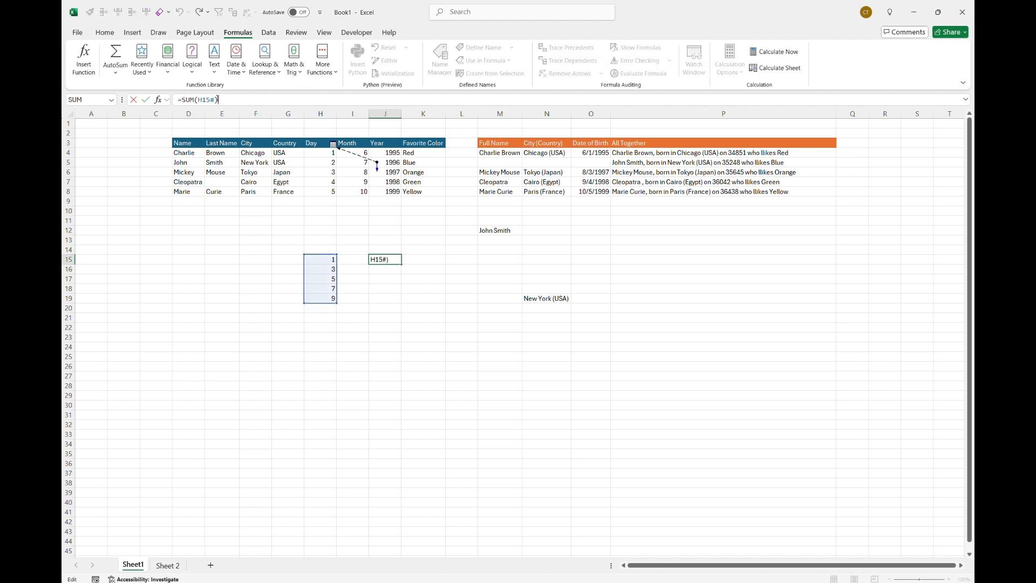
{"action": "key", "text": "shift+Left"}
{"action": "key", "text": "shift+Left"}
{"action": "key", "text": "shift+Left"}
{"action": "key", "text": "shift+Left"}
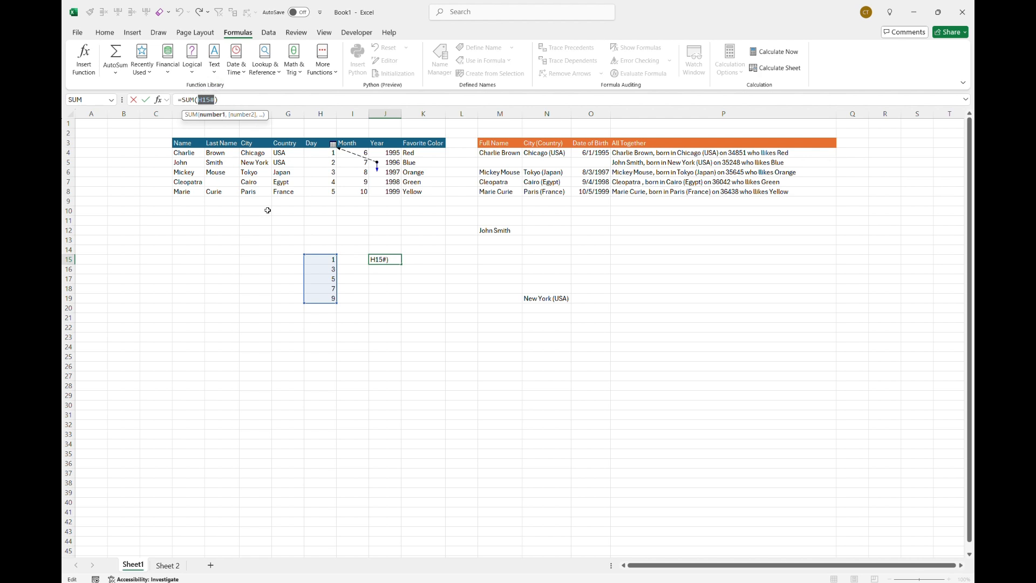
{"action": "key", "text": "ctrl+Return"}
{"action": "left_click", "coordinate": [382, 299]}
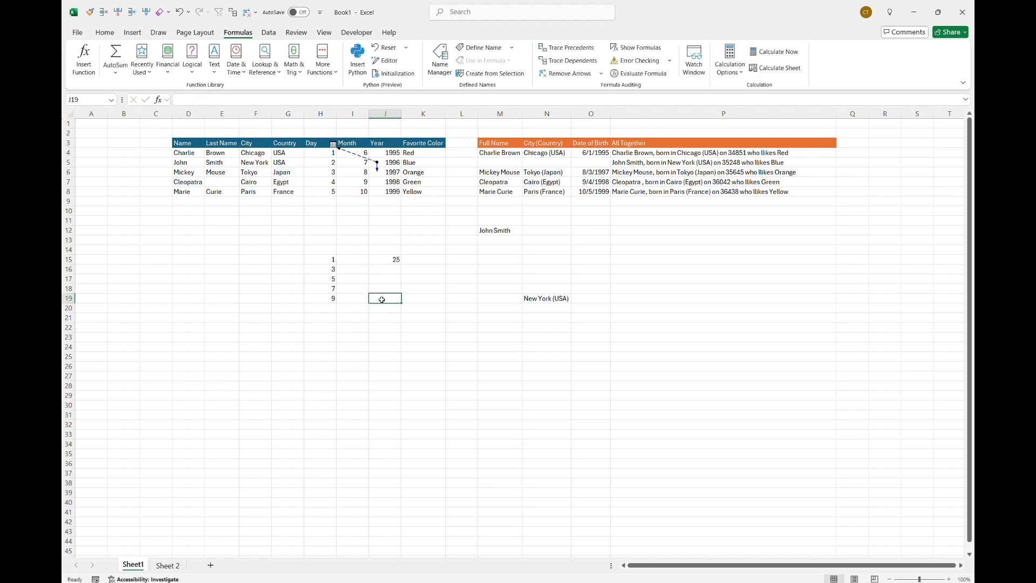
{"action": "type", "text": "="}
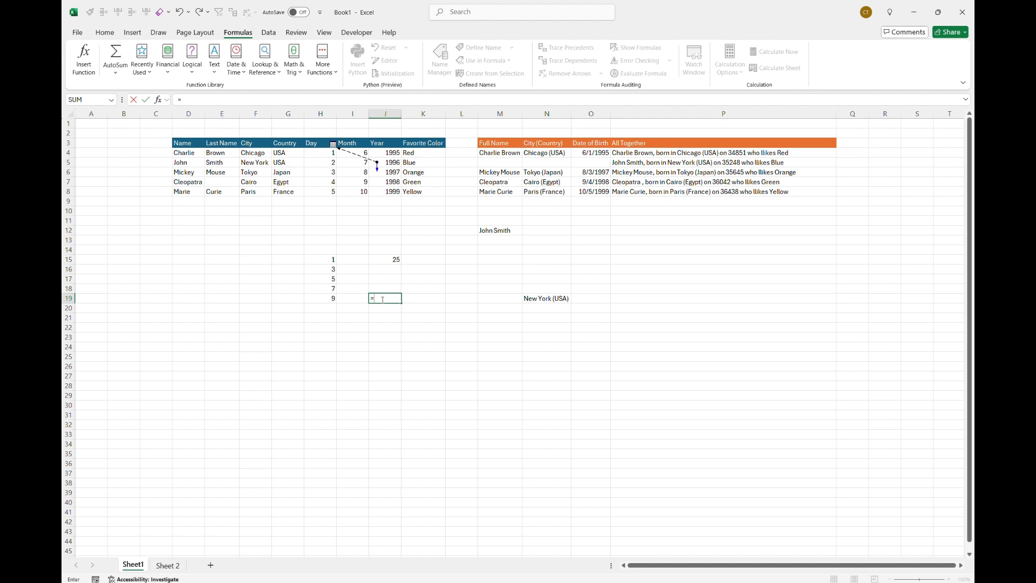
{"action": "key", "text": "Escape"}
- Enter =H15*2 in cell I15 to double the first number of the sequence
{"action": "key", "text": "Left"}
{"action": "key", "text": "Up"}
{"action": "key", "text": "Up"}
{"action": "key", "text": "Up"}
{"action": "key", "text": "Up"}
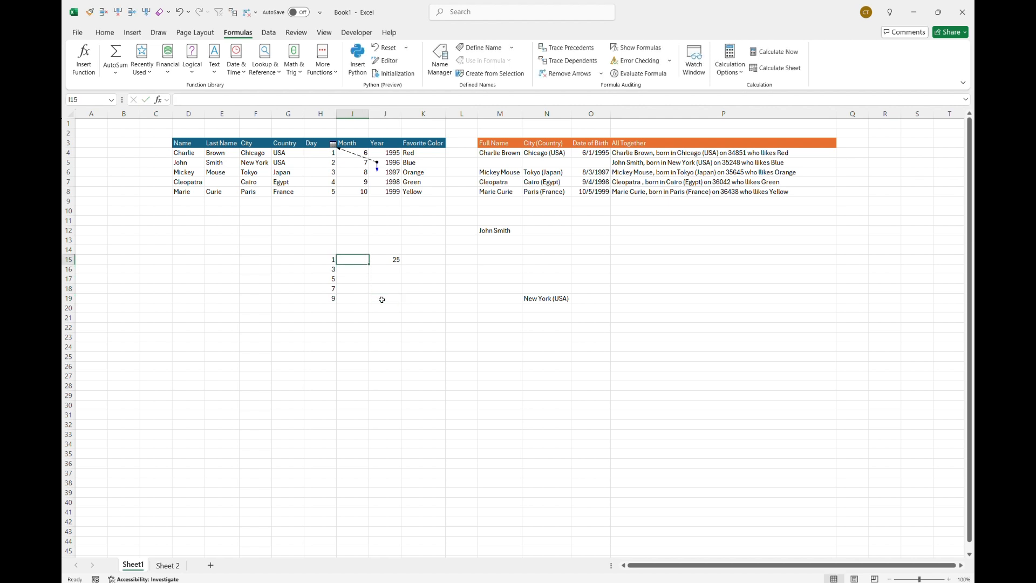
{"action": "type", "text": "="}
{"action": "key", "text": "Left"}
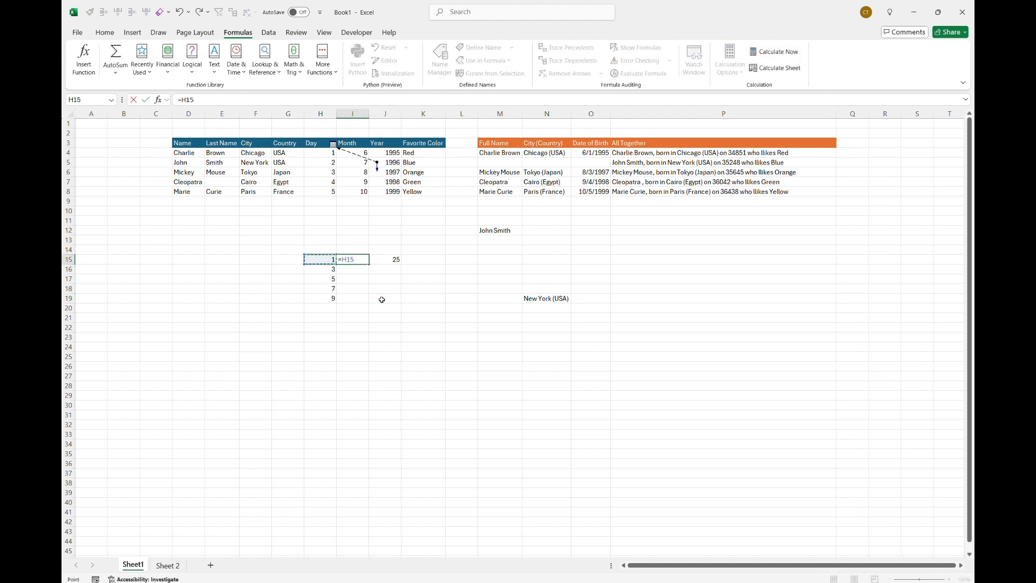
{"action": "type", "text": "*2"}
{"action": "key", "text": "Return"}
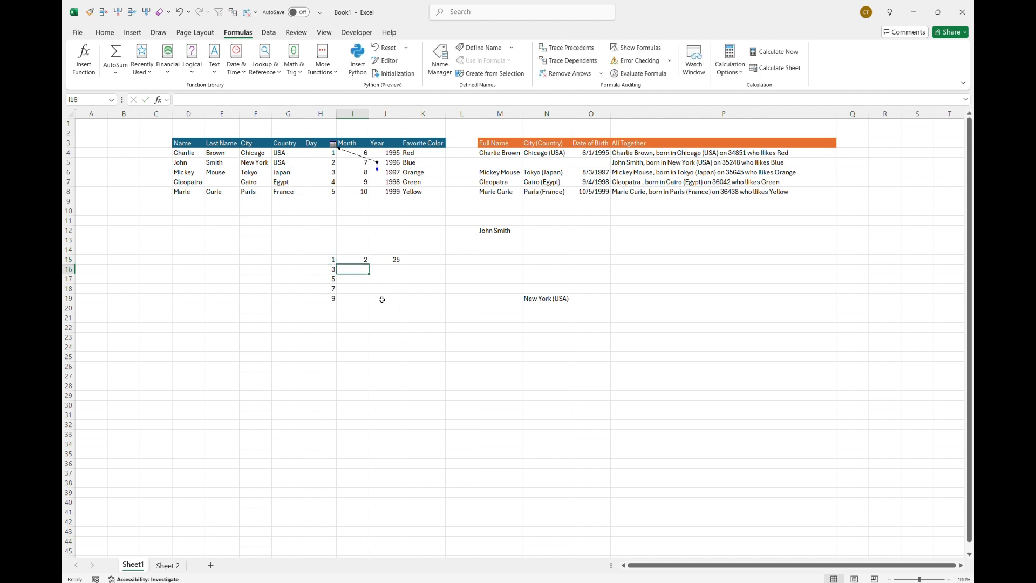
- Fill the doubling formula from I15 down through I19
{"action": "key", "text": "Up"}
{"action": "key", "text": "shift+Down"}
{"action": "key", "text": "shift+Down"}
{"action": "key", "text": "shift+Down"}
{"action": "key", "text": "shift+Down"}
{"action": "key", "text": "ctrl+d"}
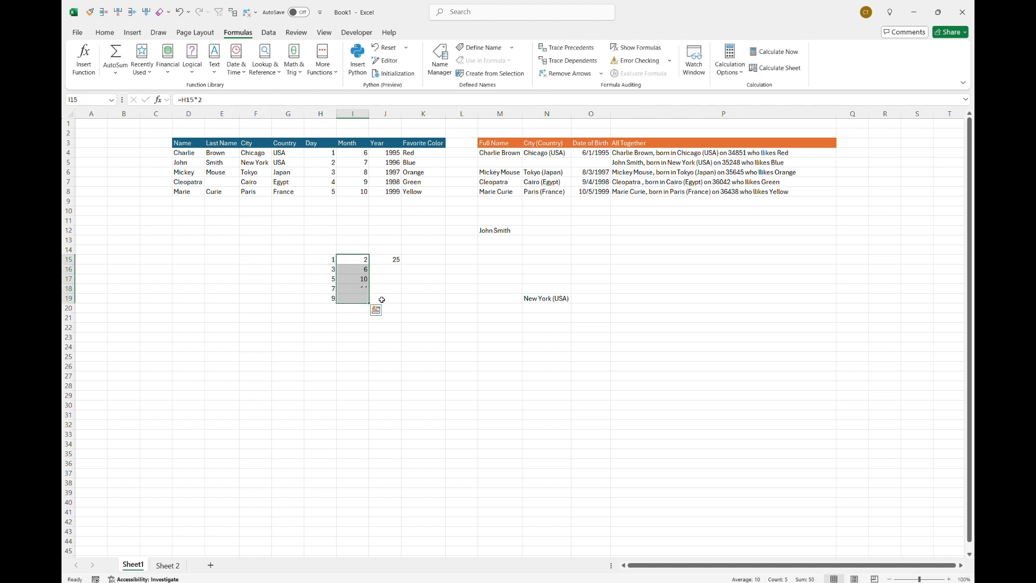
- Start a SUM formula in K15 with the spilled range H15# as its first argument
{"action": "key", "text": "Right"}
{"action": "key", "text": "Right"}
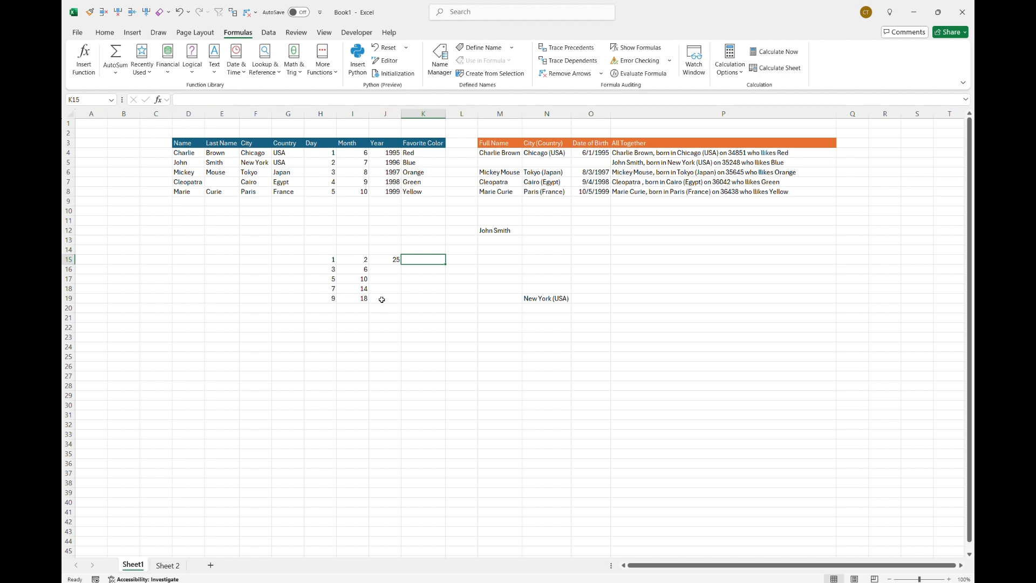
{"action": "type", "text": "="}
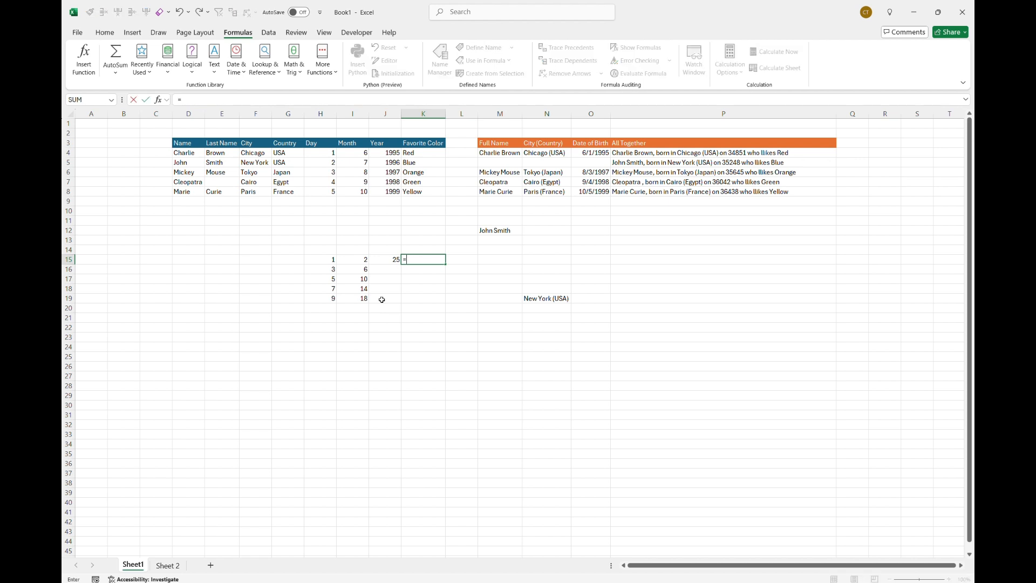
{"action": "type", "text": "SUM("}
{"action": "key", "text": "Left"}
{"action": "key", "text": "Left"}
{"action": "key", "text": "Left"}
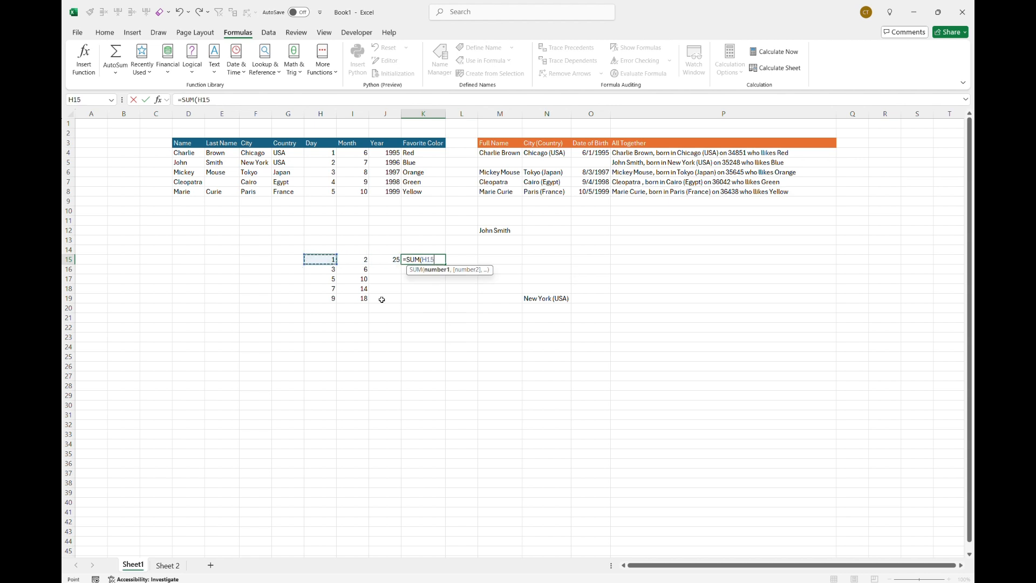
{"action": "key", "text": "shift+Down"}
{"action": "key", "text": "shift+Down"}
{"action": "key", "text": "shift+Down"}
{"action": "key", "text": "shift+Down"}
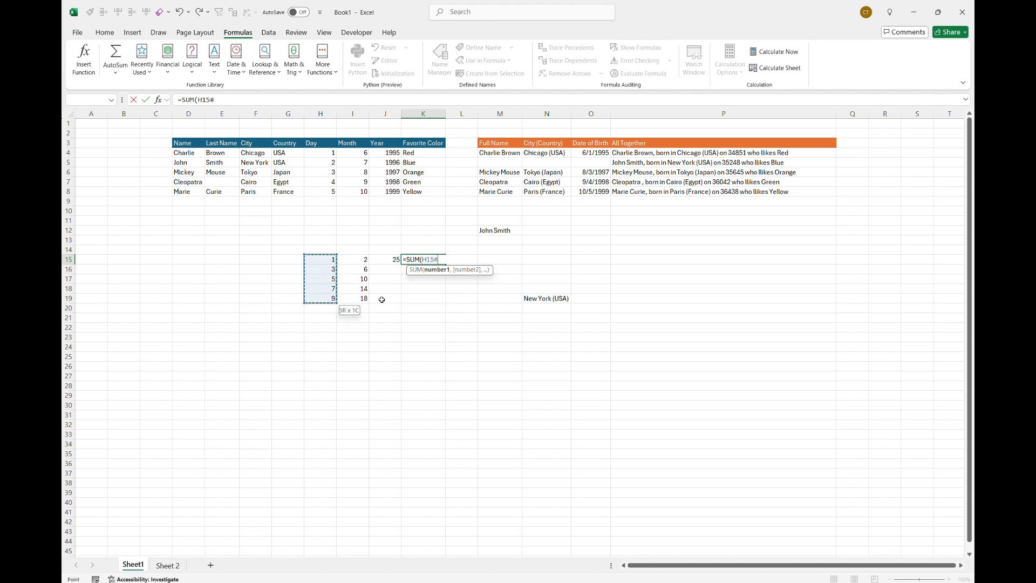
- Add the range I15:I19 as the second SUM argument and complete K15's formula as =SUM(H15#,I15:I19)
{"action": "type", "text": ","}
{"action": "key", "text": "Left"}
{"action": "key", "text": "Left"}
{"action": "key", "text": "shift+Down"}
{"action": "key", "text": "shift+Down"}
{"action": "key", "text": "shift+Down"}
{"action": "key", "text": "shift+Down"}
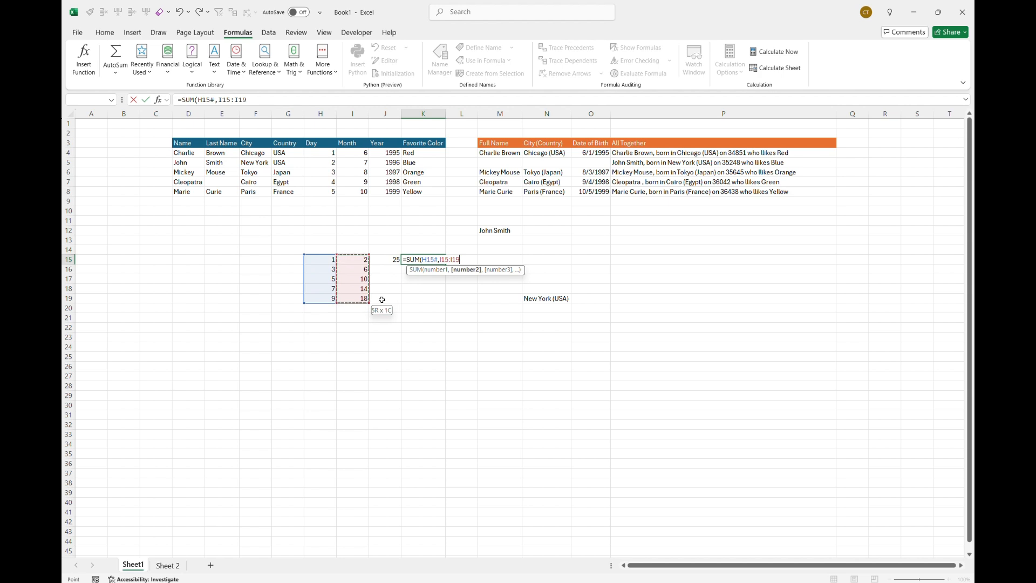
{"action": "type", "text": ")"}
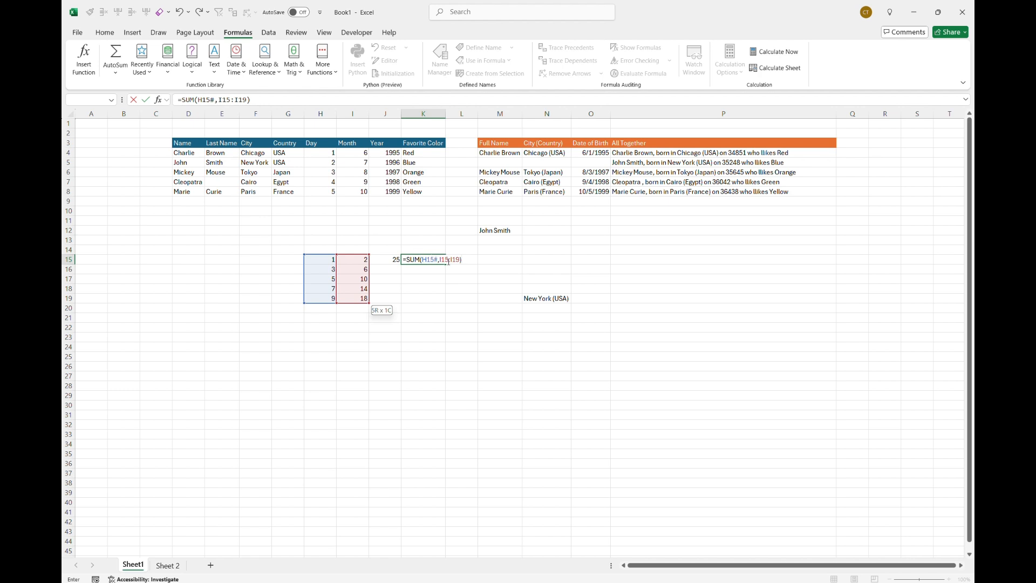
{"action": "key", "text": "ctrl+Return"}
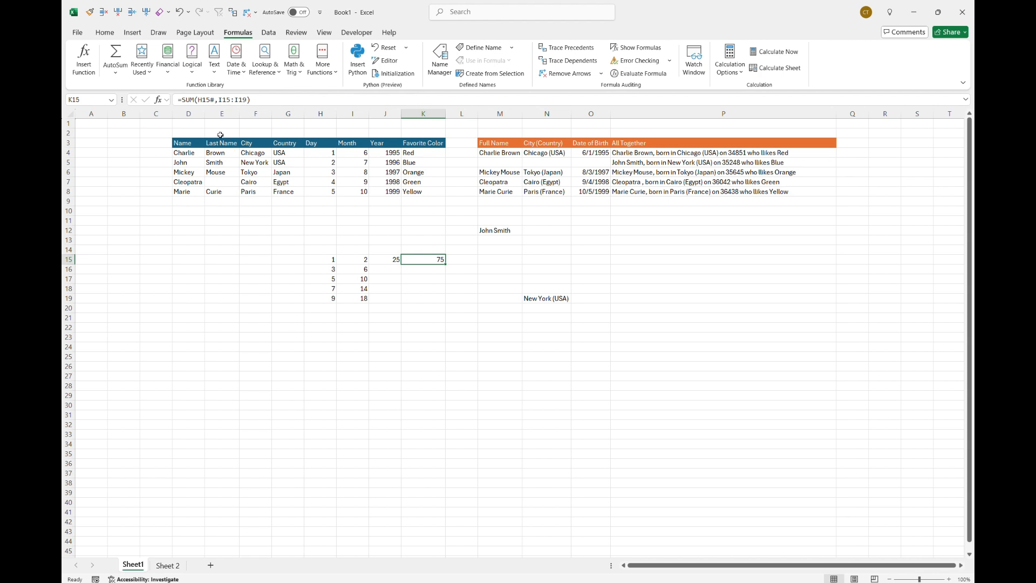
- Highlight I15:I19 and H15# in turn within K15's formula to preview the array values of each reference
{"action": "left_click", "coordinate": [249, 100]}
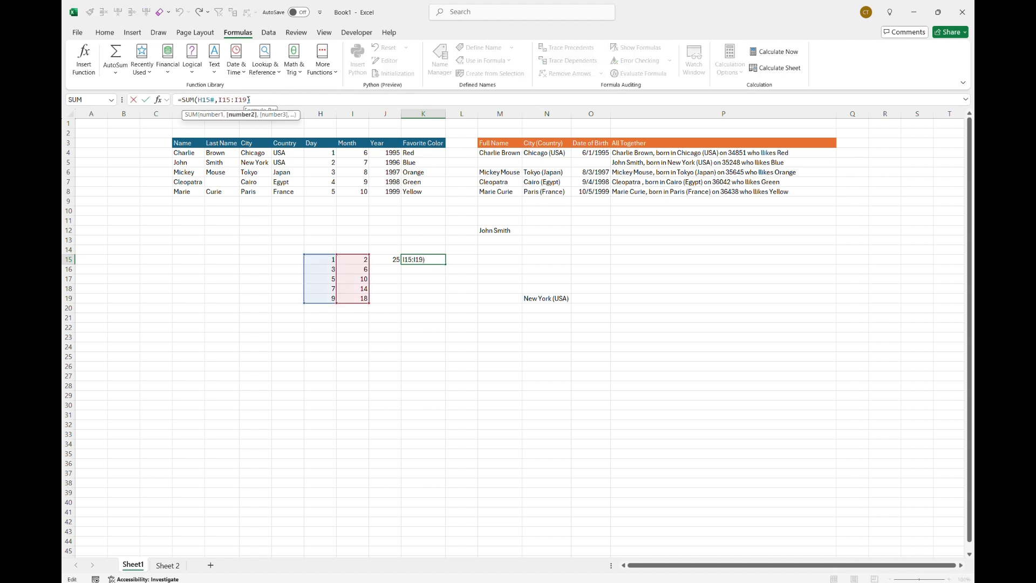
{"action": "key", "text": "shift+Left"}
{"action": "key", "text": "shift+Left"}
{"action": "key", "text": "shift+Left"}
{"action": "key", "text": "shift+Left"}
{"action": "key", "text": "shift+Left"}
{"action": "key", "text": "shift+Left"}
{"action": "key", "text": "shift+Left"}
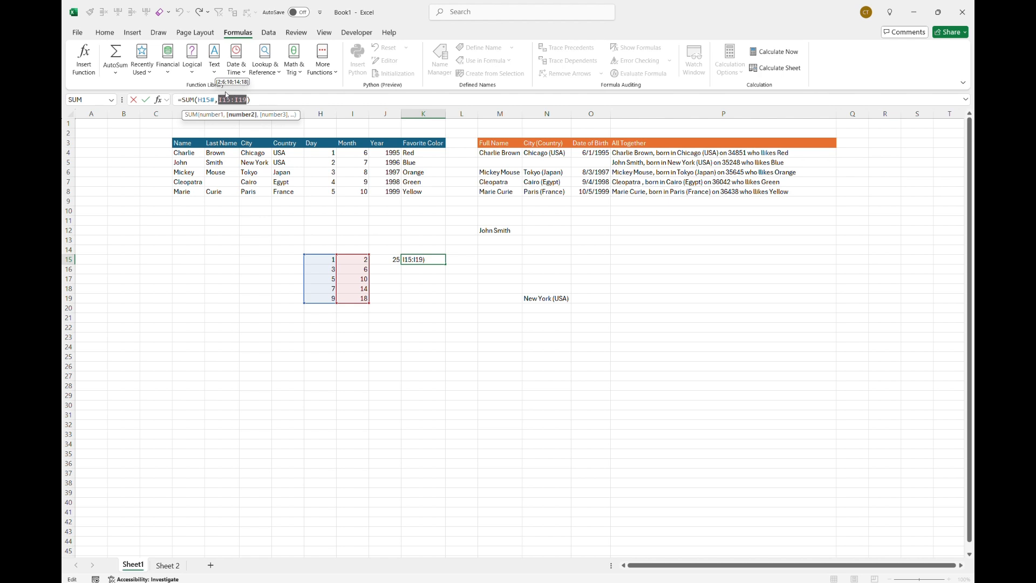
{"action": "left_click", "coordinate": [215, 99]}
{"action": "left_click_drag", "start_coordinate": [215, 100], "coordinate": [197, 100]}
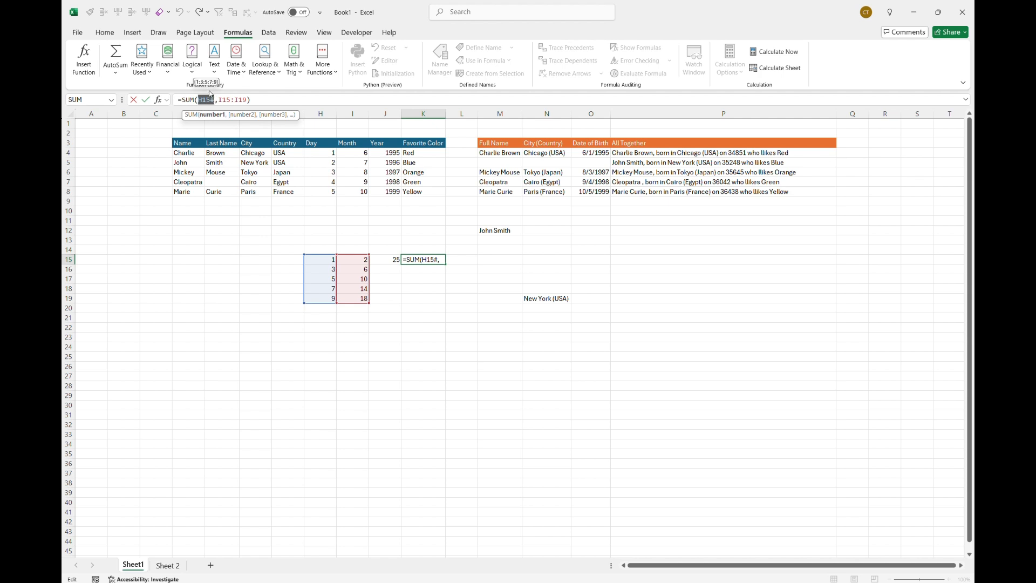
{"action": "key", "text": "ctrl+Return"}
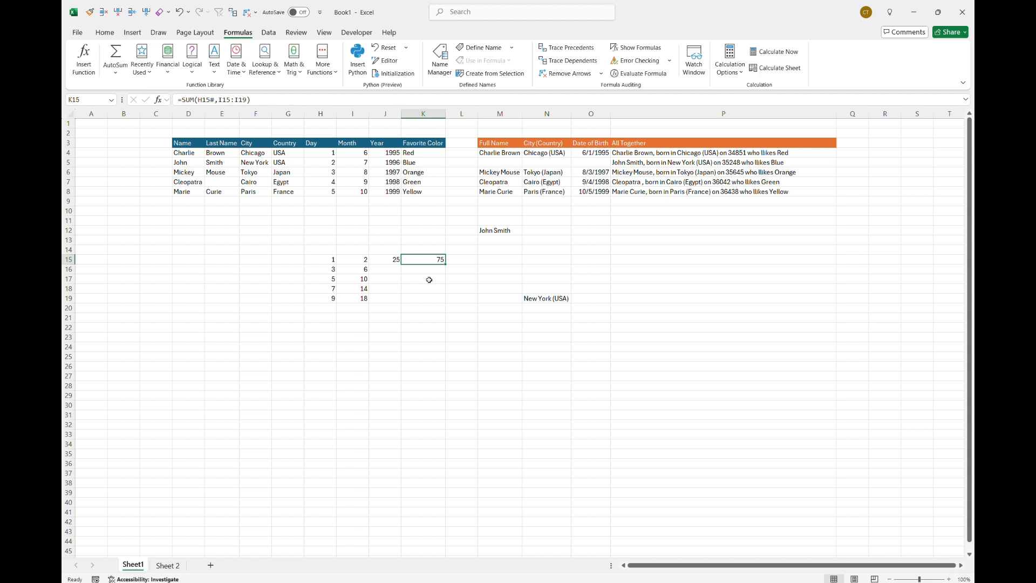
- Enter the values 1, 2 and 3 across cells H22, I22 and J22
{"action": "left_click", "coordinate": [329, 325]}
{"action": "type", "text": "1"}
{"action": "key", "text": "Tab"}
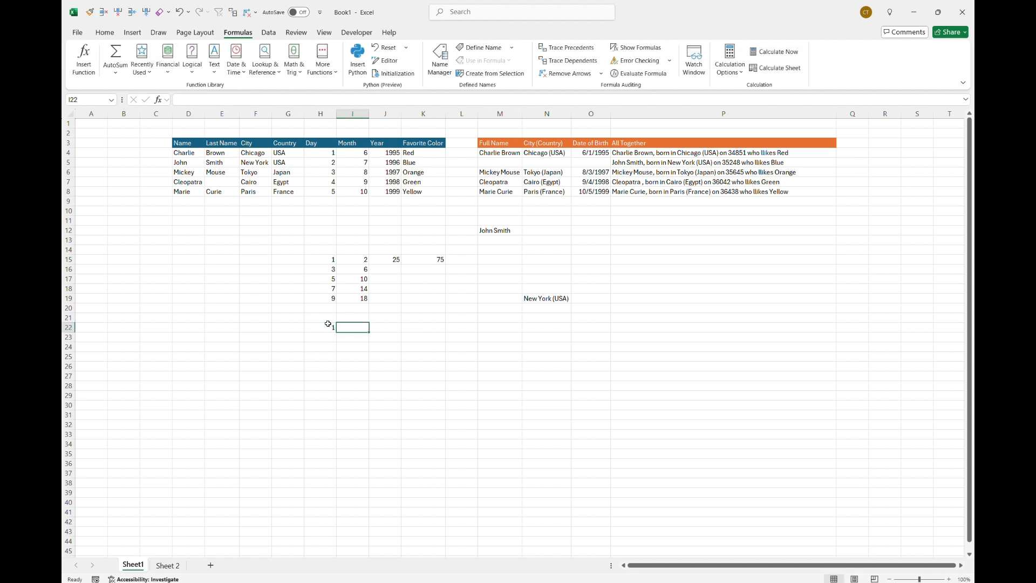
{"action": "type", "text": "2"}
{"action": "key", "text": "Tab"}
{"action": "type", "text": "3"}
{"action": "key", "text": "Down"}
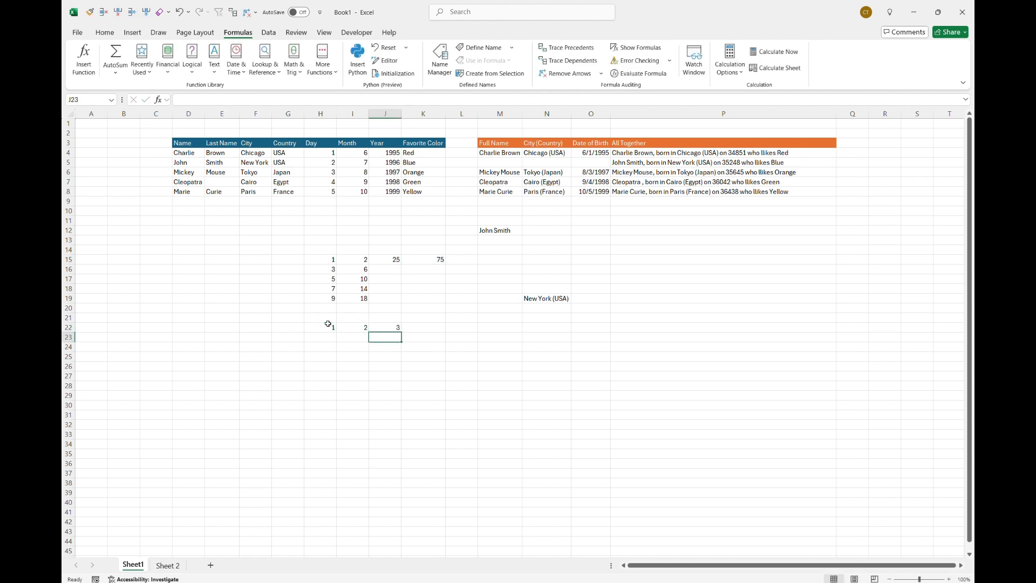
- Enter the formula =H22*3 in H23 and fill it across through J23
{"action": "key", "text": "Left"}
{"action": "key", "text": "Left"}
{"action": "type", "text": "="}
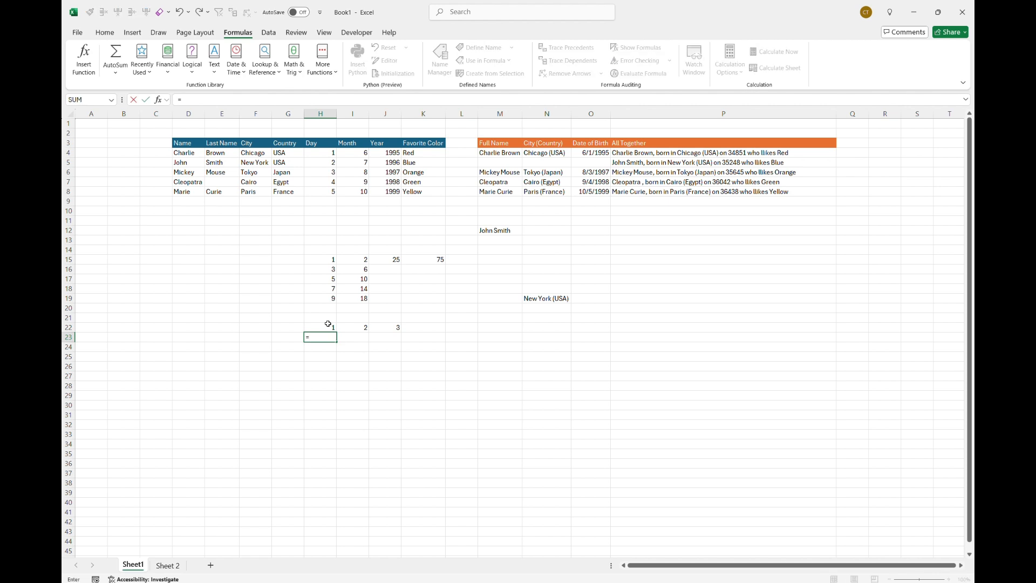
{"action": "left_click", "coordinate": [329, 326]}
{"action": "type", "text": "*"}
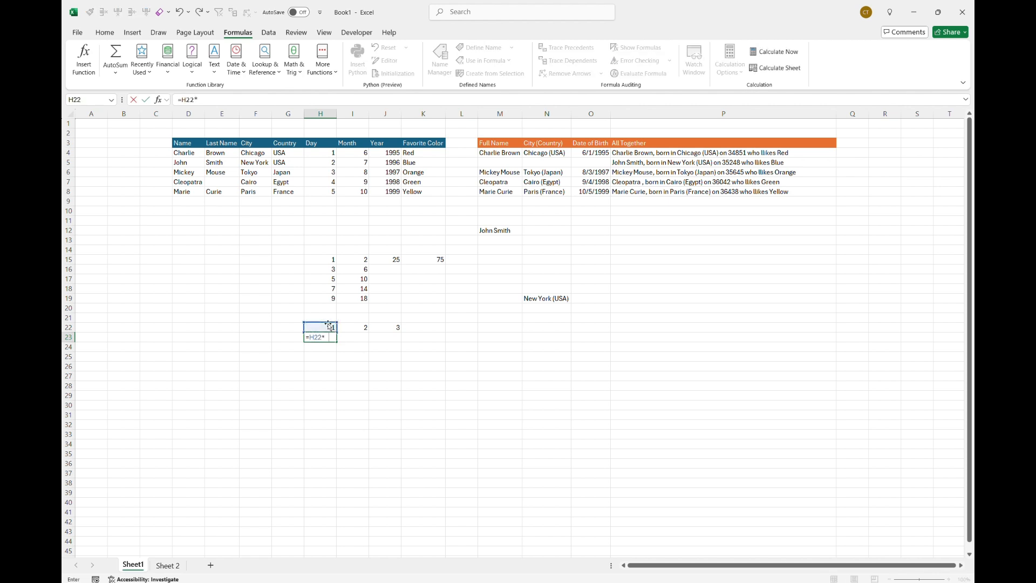
{"action": "type", "text": "3"}
{"action": "key", "text": "ctrl+Return"}
{"action": "key", "text": "shift+Right"}
{"action": "key", "text": "shift+Right"}
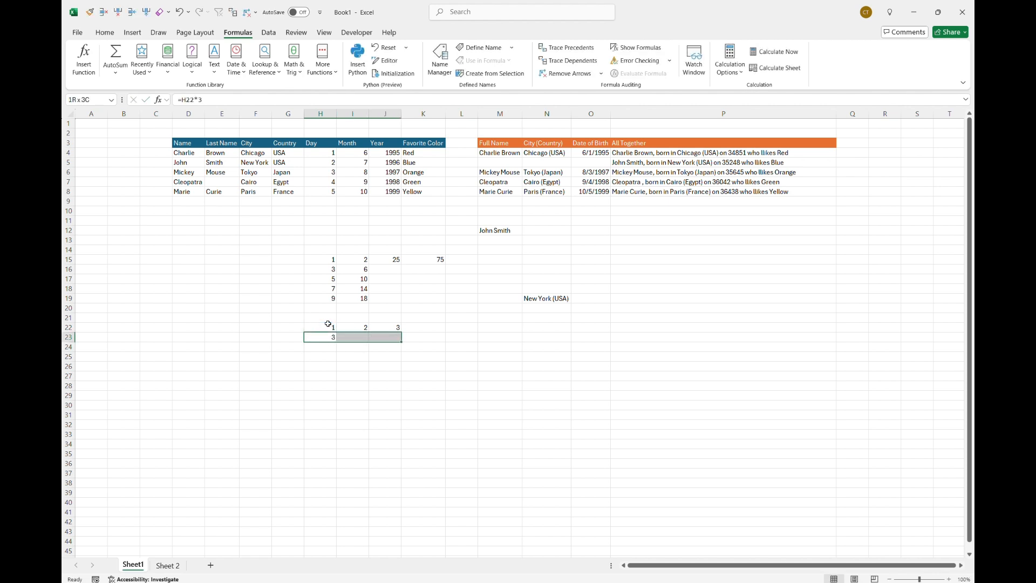
{"action": "key", "text": "ctrl+r"}
- Start a SUMIFS formula in H25 with H23:J23 as its sum range
{"action": "left_click", "coordinate": [433, 328]}
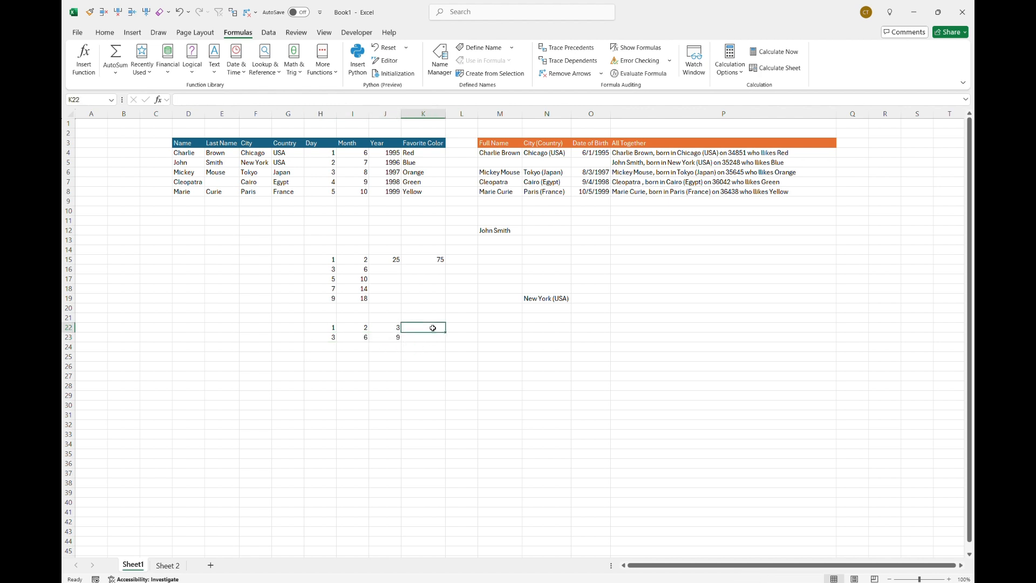
{"action": "key", "text": "Down"}
{"action": "key", "text": "Left"}
{"action": "key", "text": "Down"}
{"action": "key", "text": "Down"}
{"action": "key", "text": "Left"}
{"action": "key", "text": "Left"}
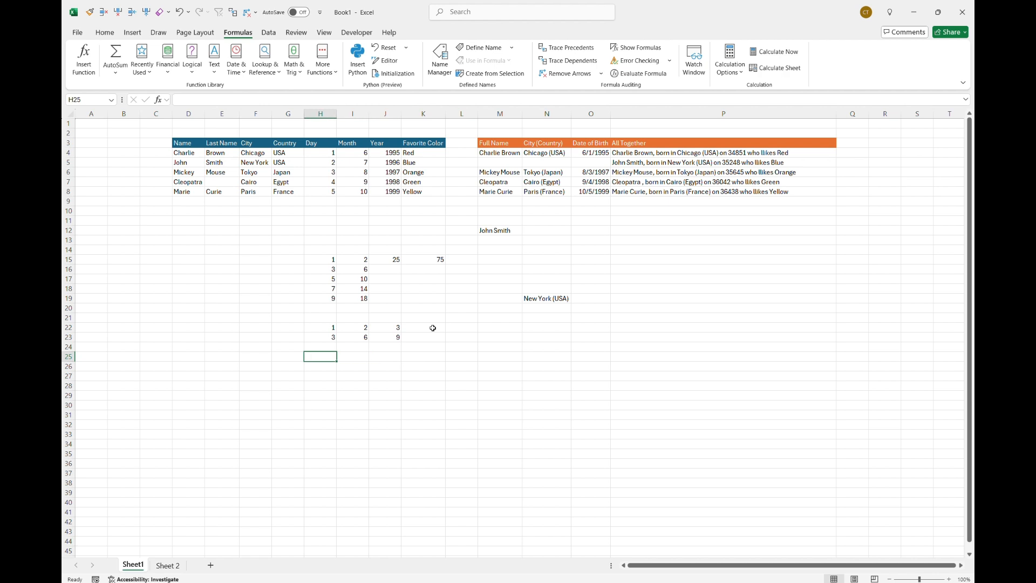
{"action": "type", "text": "="}
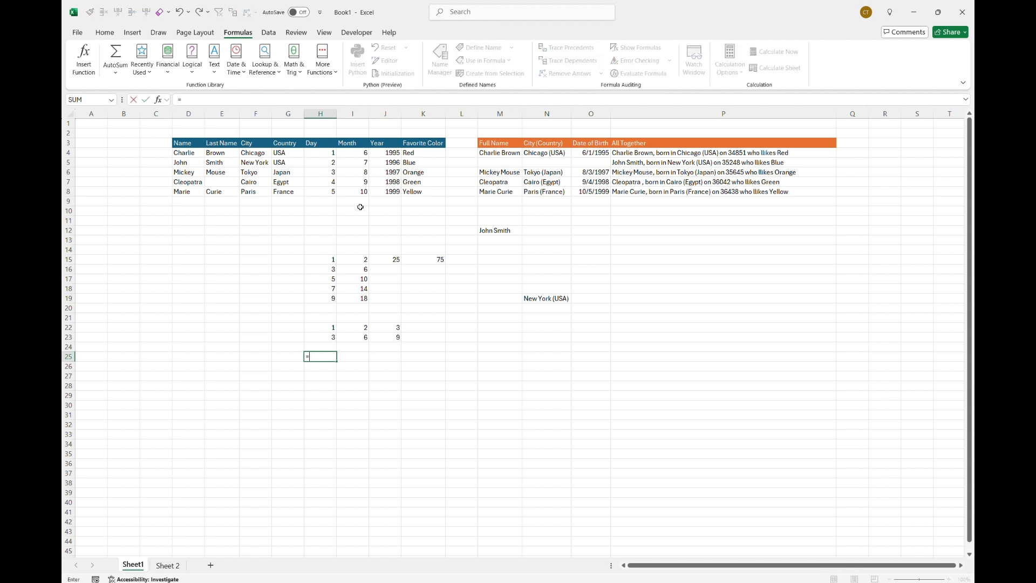
{"action": "type", "text": "sumifs"}
{"action": "key", "text": "Tab"}
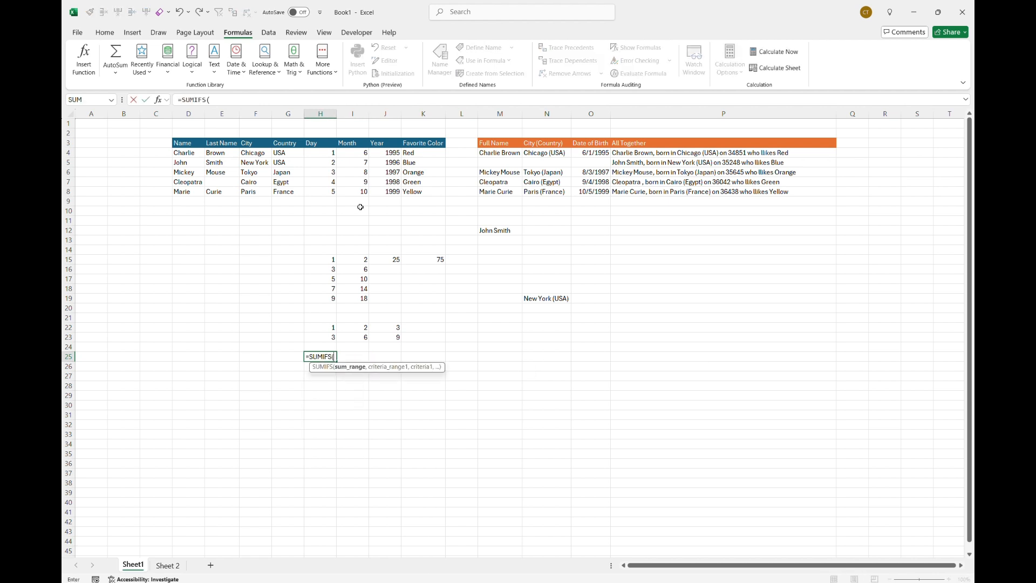
{"action": "key", "text": "Up"}
{"action": "key", "text": "Up"}
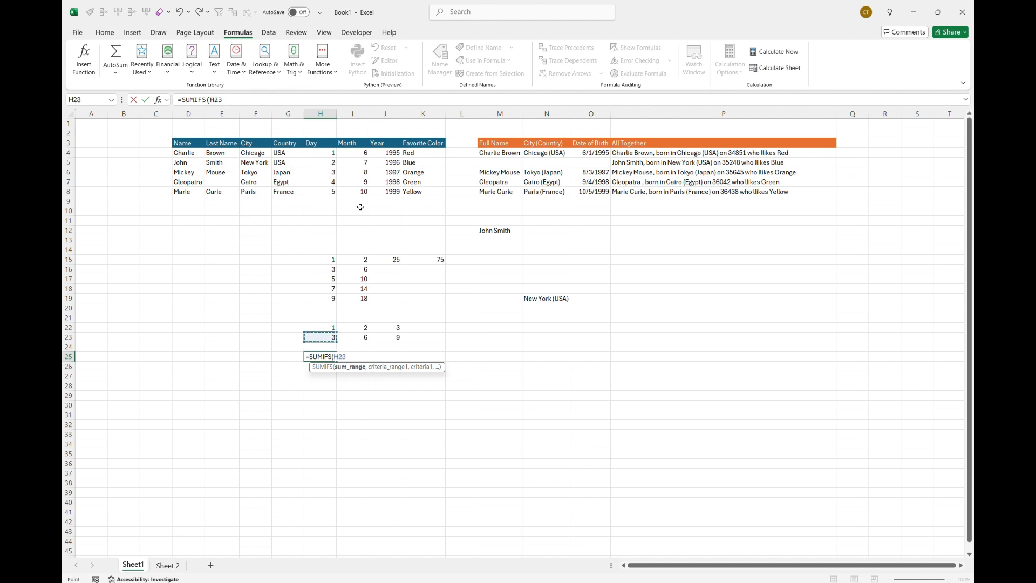
{"action": "key", "text": "shift+Right"}
{"action": "key", "text": "shift+Right"}
{"action": "type", "text": ","}
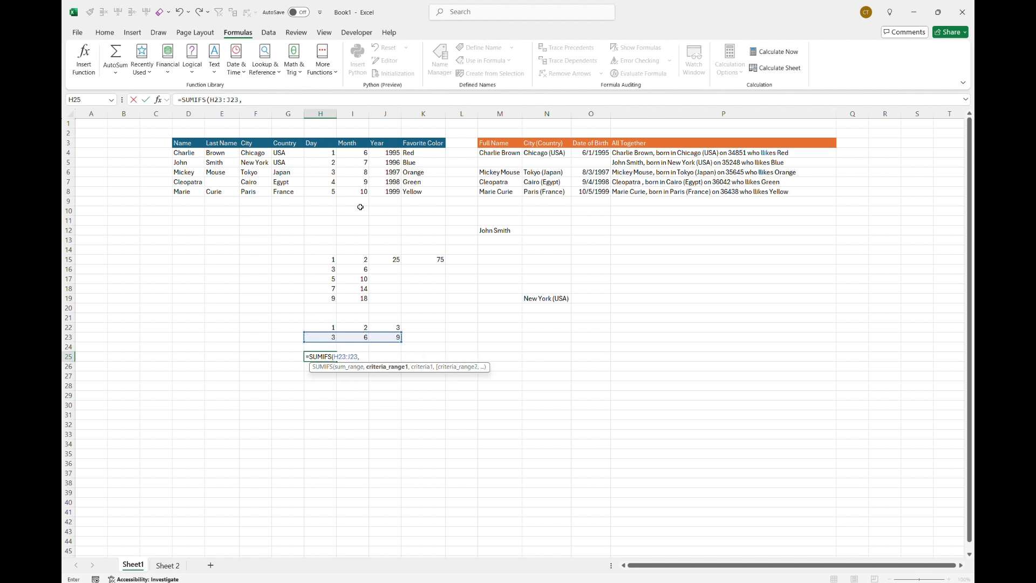
- Add the criteria range H22:J22 and the criterion 1, completing H25 as =SUMIFS(H23:J23,H22:J22,1)
{"action": "key", "text": "Up"}
{"action": "key", "text": "Up"}
{"action": "key", "text": "Up"}
{"action": "key", "text": "shift+Right"}
{"action": "key", "text": "shift+Right"}
{"action": "key", "text": "shift+Right"}
{"action": "key", "text": "shift+Left"}
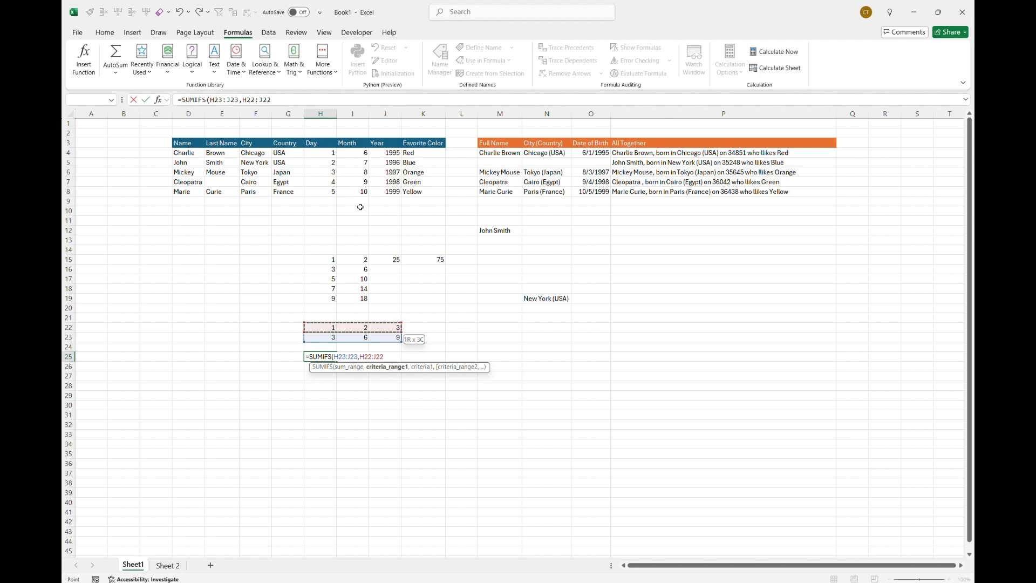
{"action": "type", "text": ",1"}
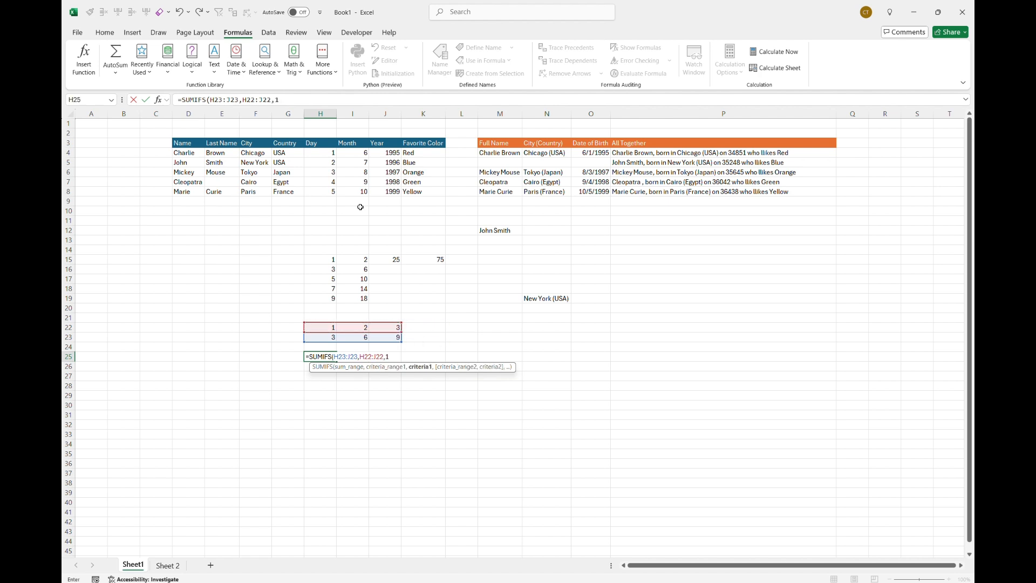
{"action": "type", "text": ")"}
{"action": "key", "text": "Return"}
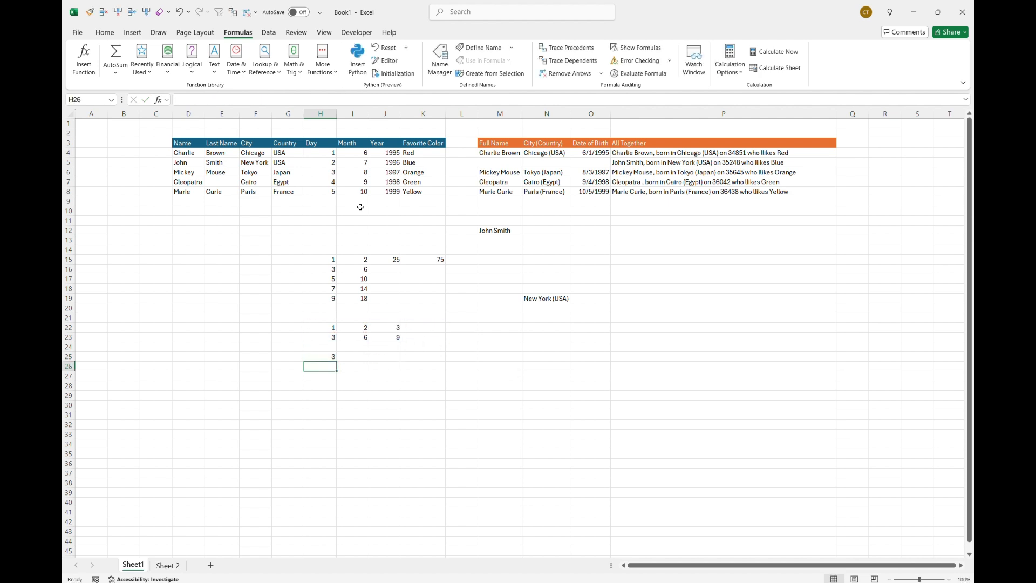
- Review K15's SUM references, and copy the SUMIFS expression without its equals sign from H25
{"action": "left_click", "coordinate": [465, 319]}
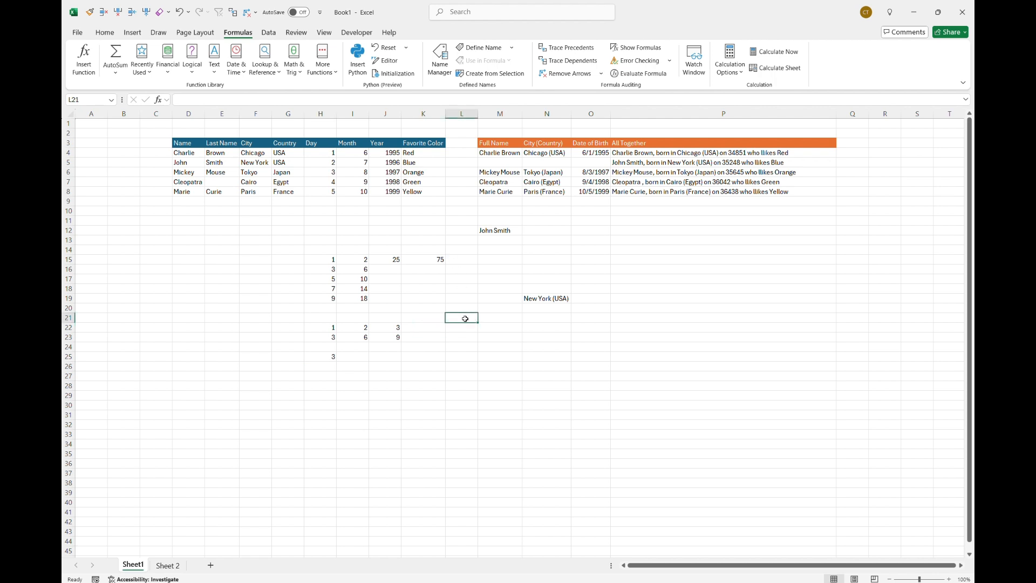
{"action": "left_click", "coordinate": [431, 261]}
{"action": "left_click", "coordinate": [263, 99]}
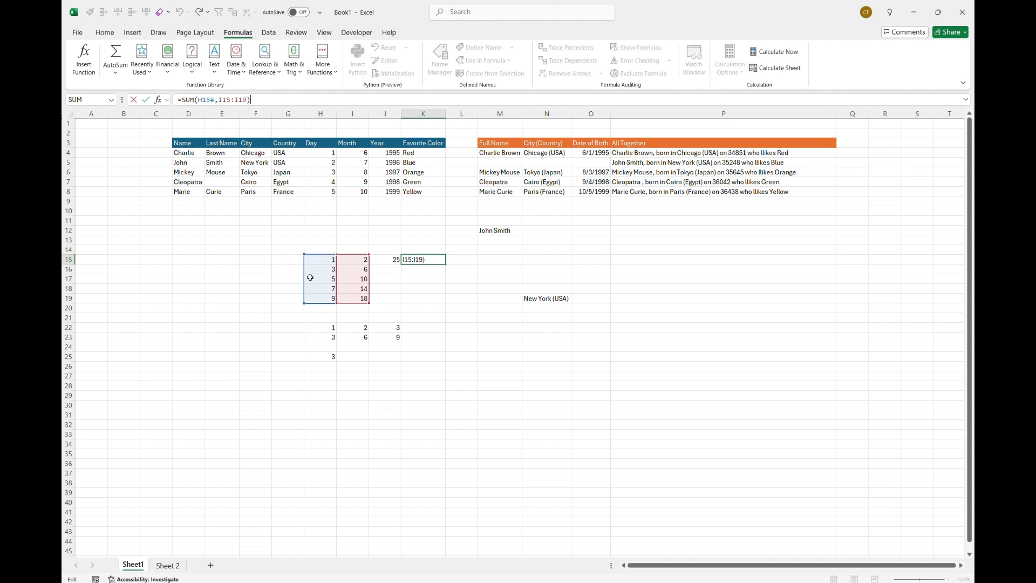
{"action": "key", "text": "Escape"}
{"action": "left_click", "coordinate": [330, 358]}
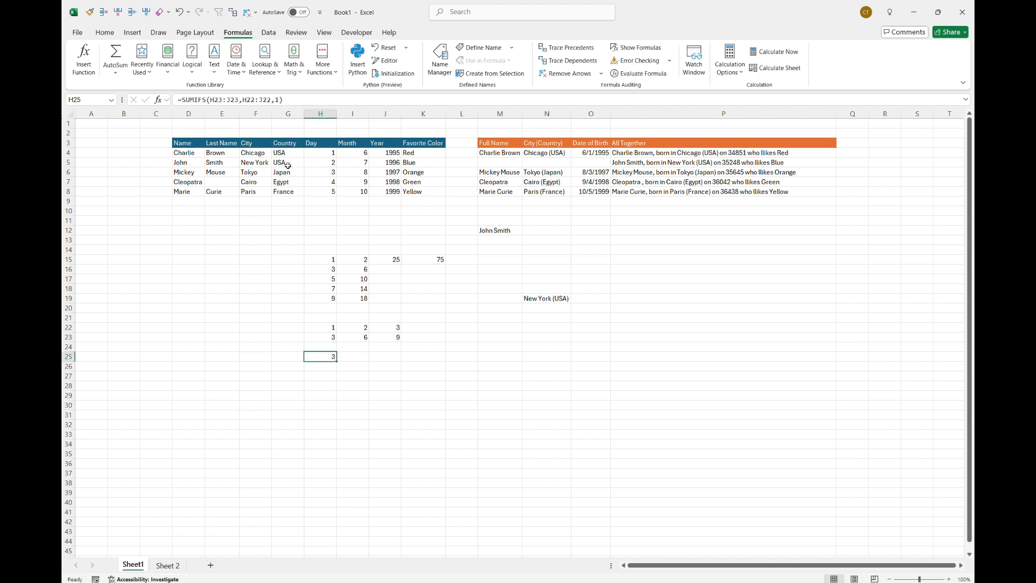
{"action": "left_click_drag", "start_coordinate": [291, 104], "coordinate": [182, 100]}
{"action": "key", "text": "ctrl+c"}
{"action": "key", "text": "Escape"}
- Append +SUMIFS(H23:J23,H22:J22,1) to K15's SUM formula and clear the separate SUMIFS formula from H25
{"action": "left_click", "coordinate": [432, 259]}
{"action": "left_click", "coordinate": [274, 99]}
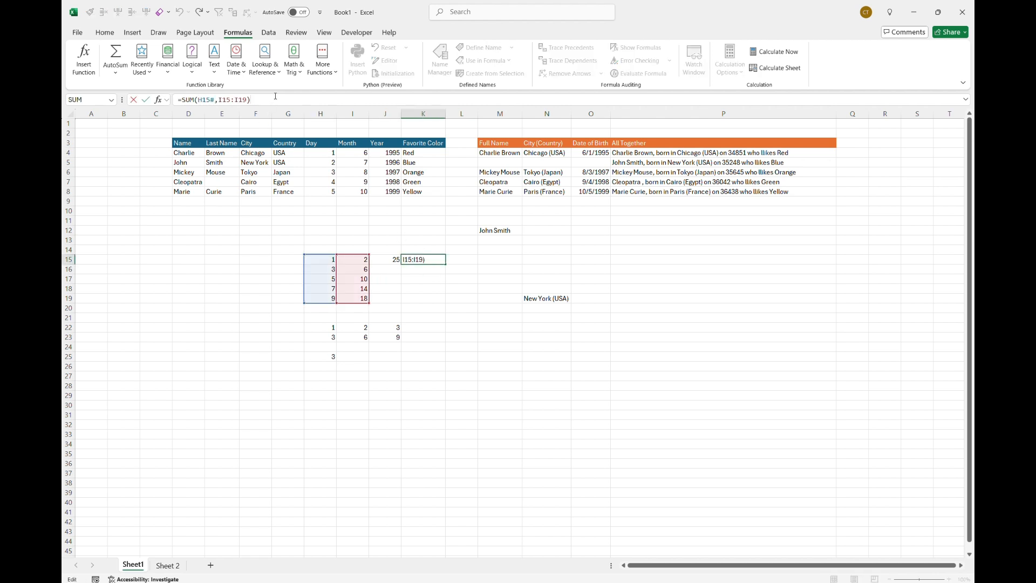
{"action": "type", "text": "+"}
{"action": "key", "text": "ctrl+v"}
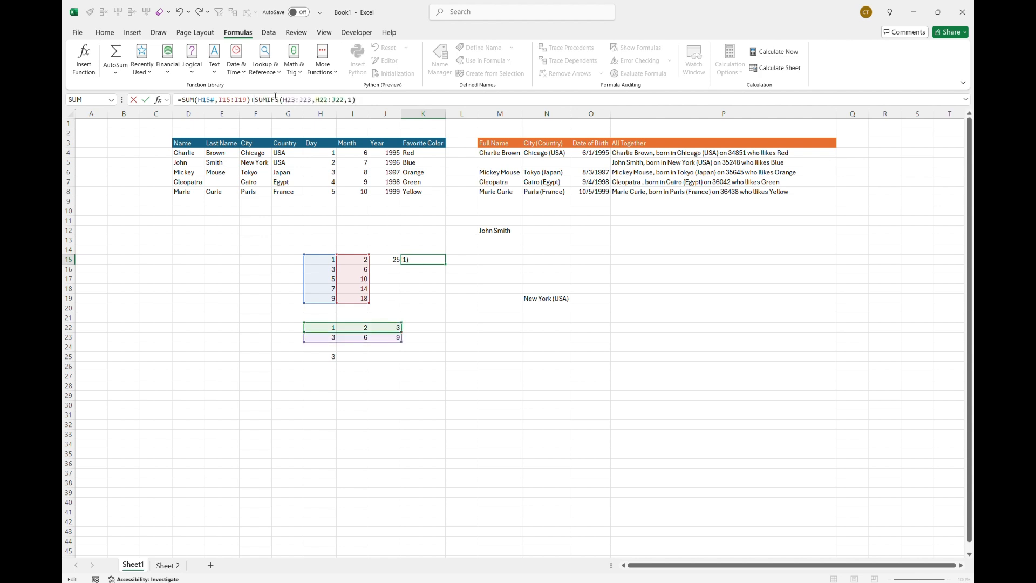
{"action": "key", "text": "Return"}
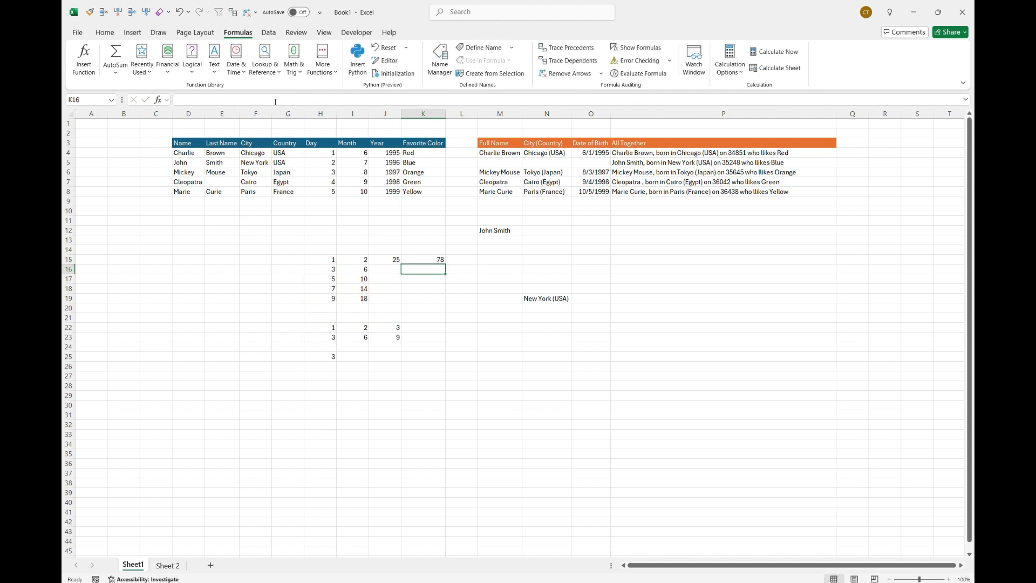
{"action": "left_click", "coordinate": [334, 358]}
{"action": "left_click_drag", "start_coordinate": [334, 358], "coordinate": [419, 255]}
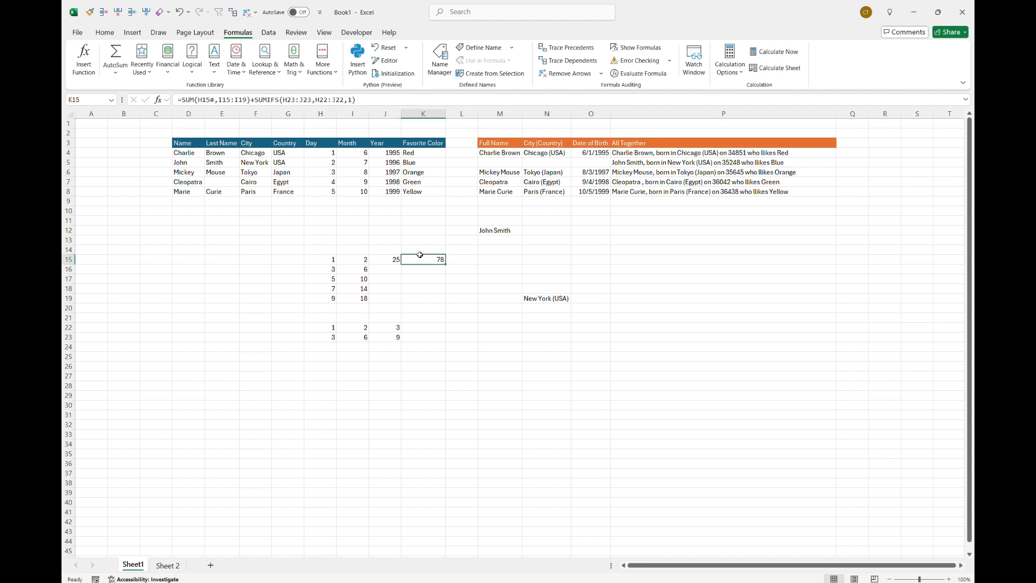
- Highlight H22:J22, the whole SUMIFS part and the SUM part in turn within K15's formula to preview their values, leaving the formula unedited
{"action": "left_click", "coordinate": [388, 97]}
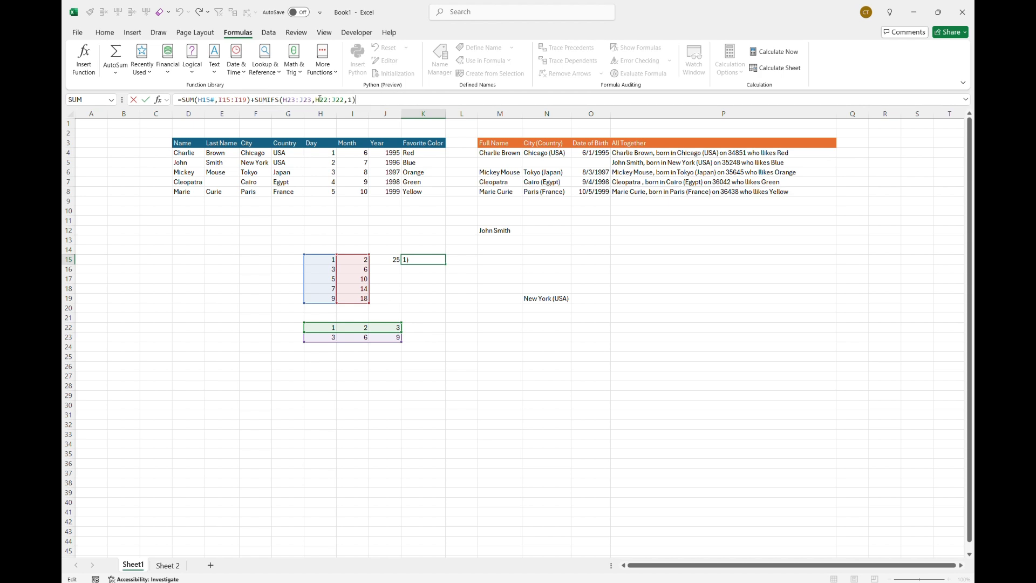
{"action": "left_click_drag", "start_coordinate": [316, 99], "coordinate": [344, 99]}
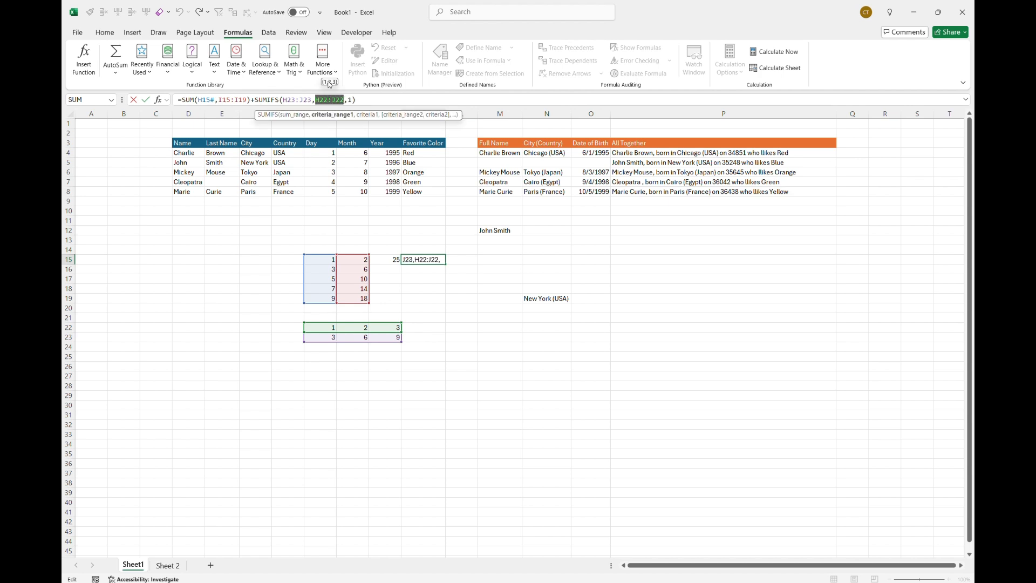
{"action": "left_click", "coordinate": [362, 99]}
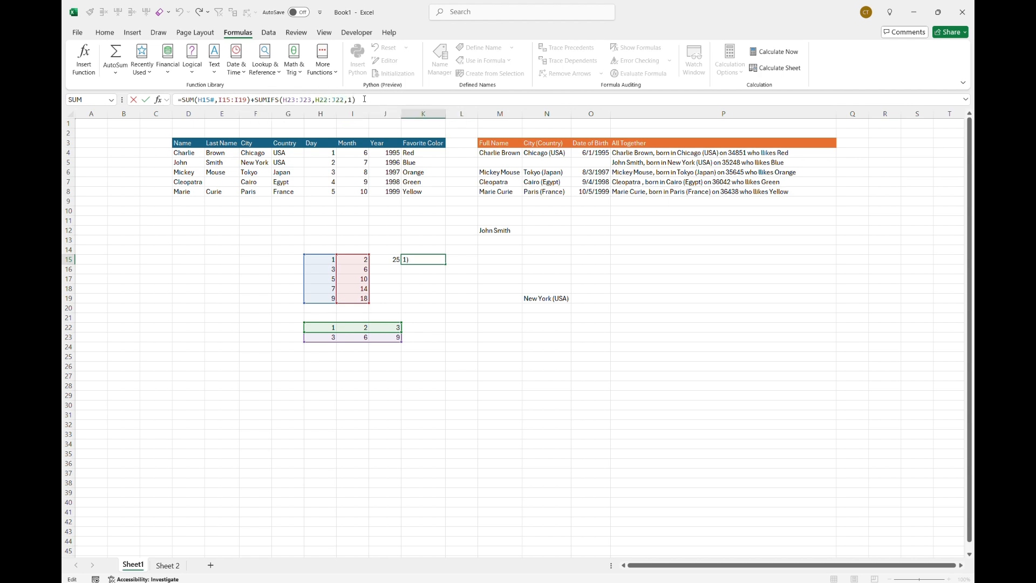
{"action": "left_click_drag", "start_coordinate": [365, 99], "coordinate": [255, 100]}
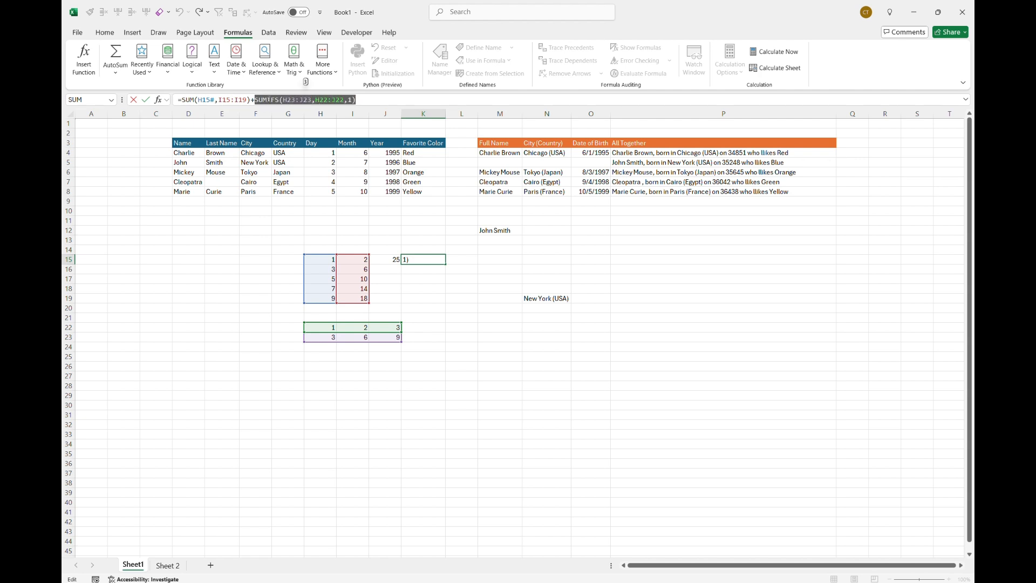
{"action": "left_click", "coordinate": [219, 100]}
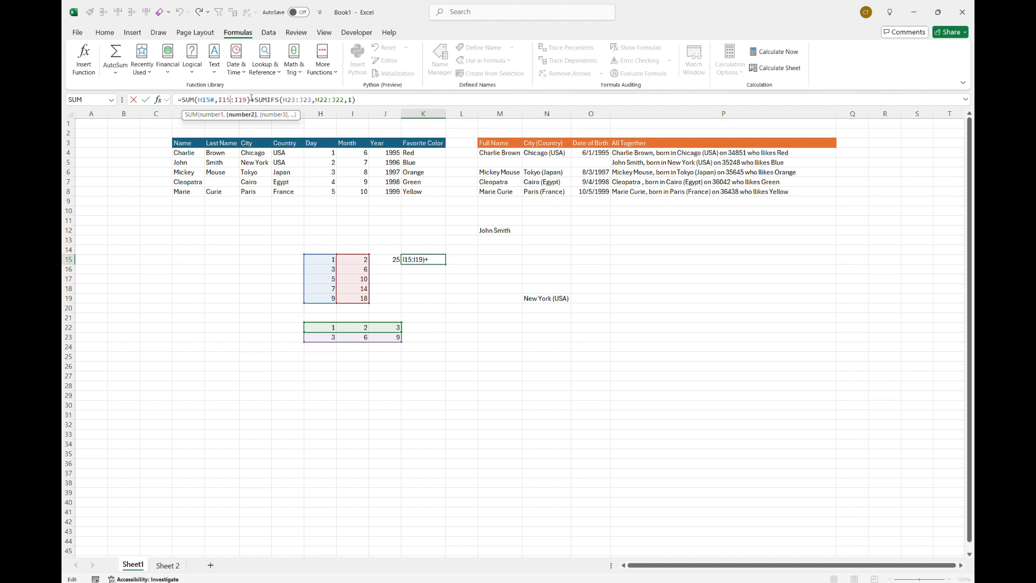
{"action": "left_click_drag", "start_coordinate": [252, 100], "coordinate": [183, 99]}
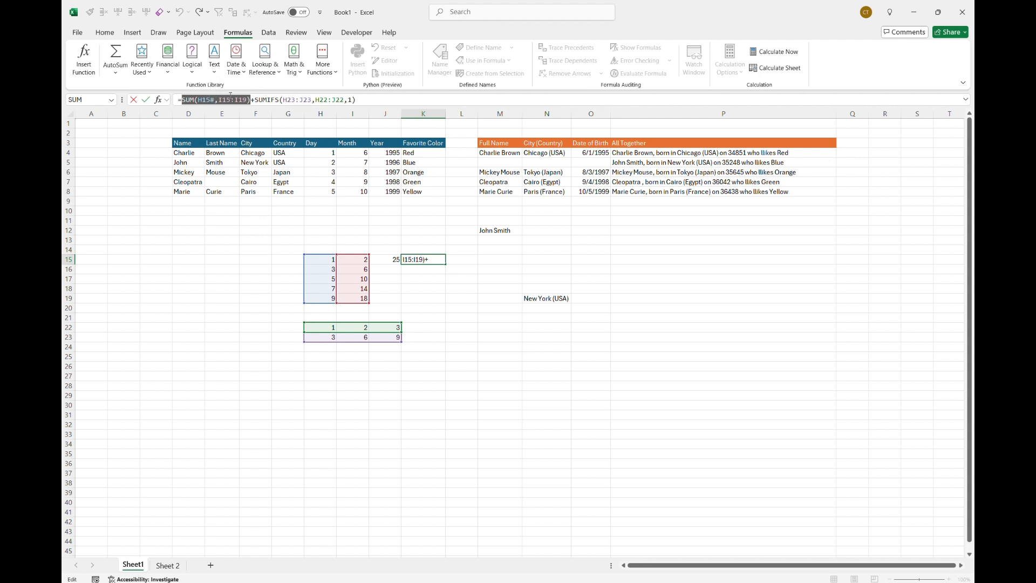
{"action": "left_click", "coordinate": [432, 308]}
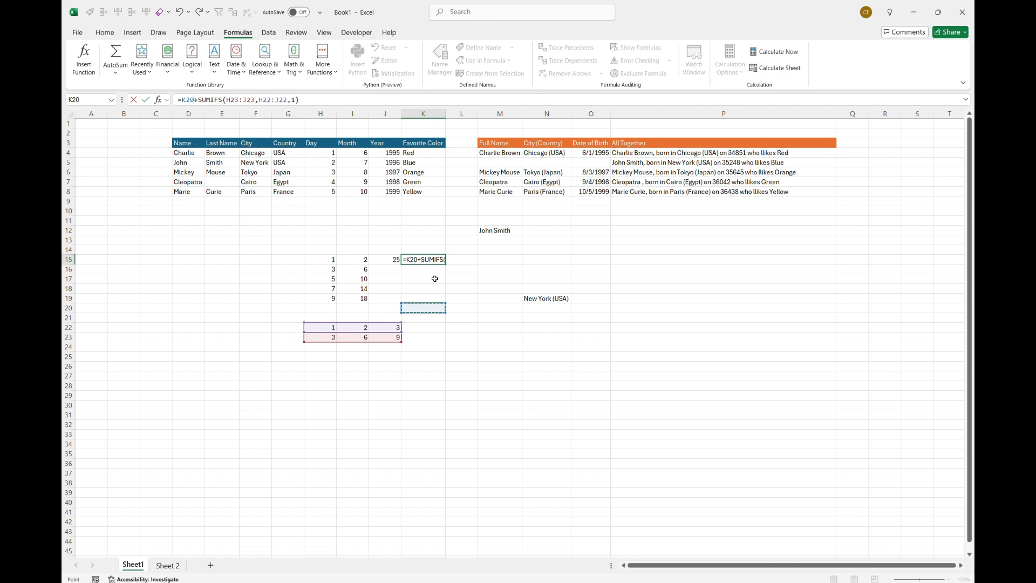
{"action": "key", "text": "Escape"}
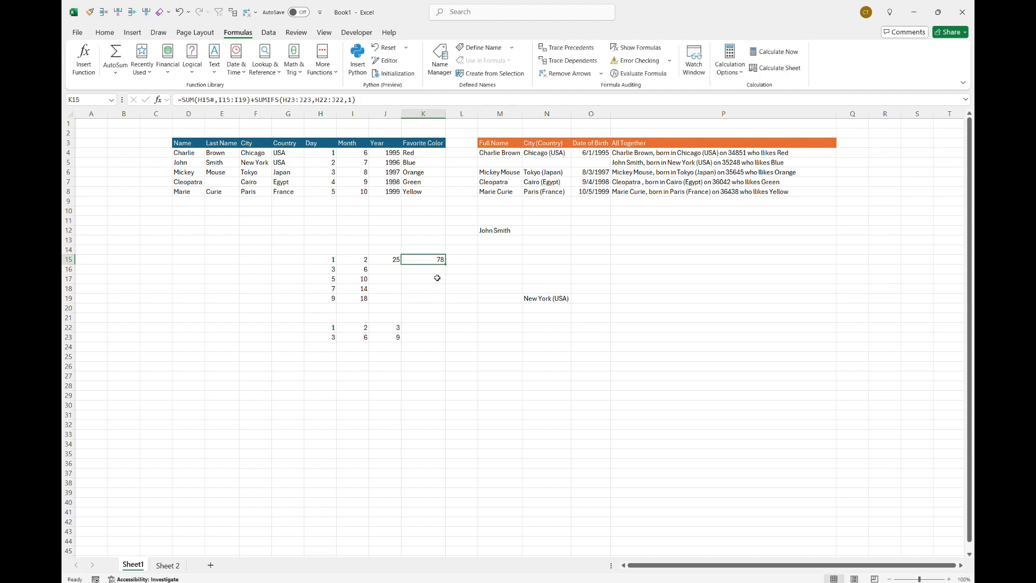
- Examine the color-coded cell references in K15's combined formula and in P4's concatenation formula
{"action": "left_click", "coordinate": [432, 242]}
{"action": "key", "text": "Down"}
{"action": "key", "text": "Down"}
{"action": "left_click", "coordinate": [372, 98]}
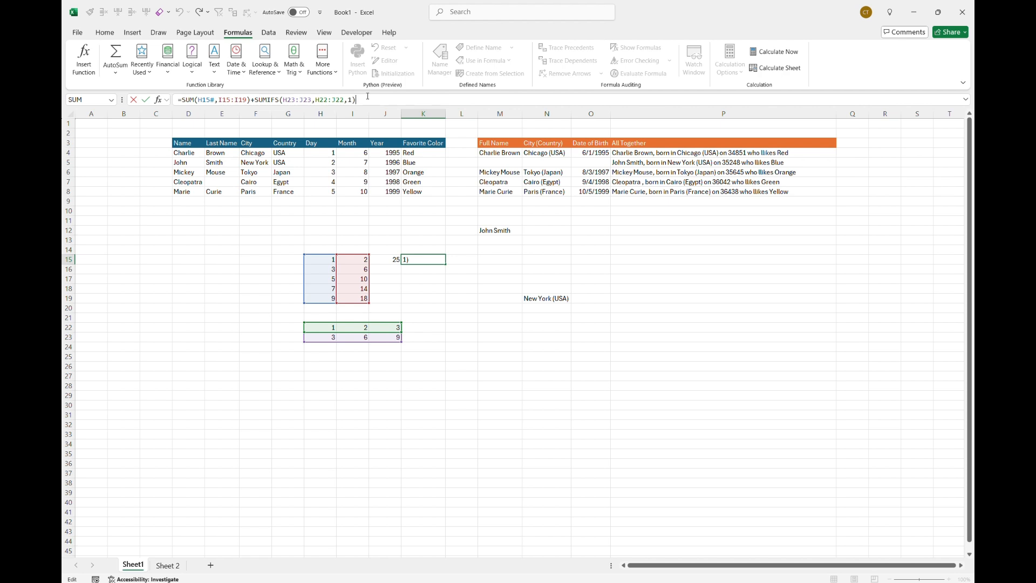
{"action": "key", "text": "ctrl+Return"}
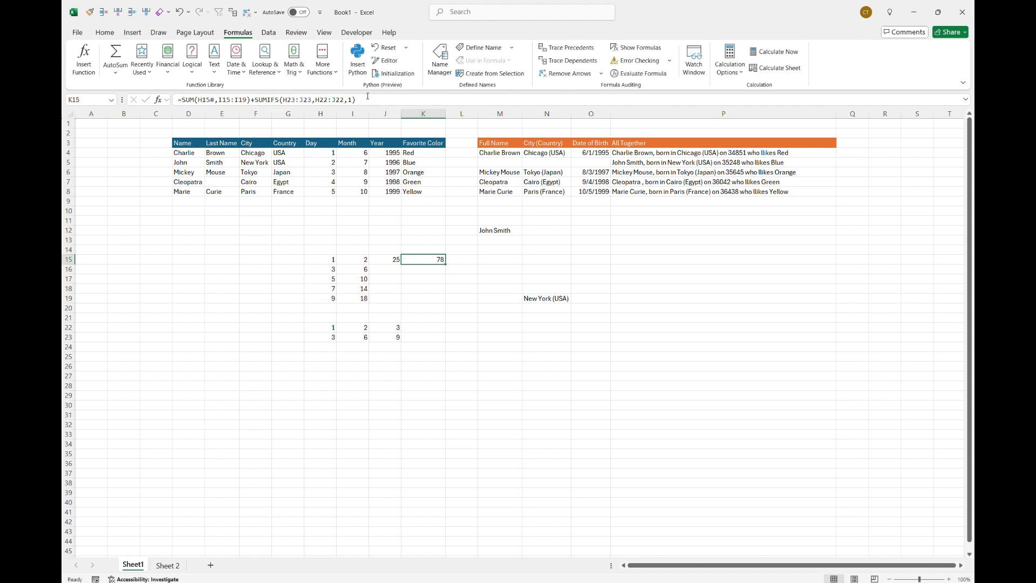
{"action": "left_click", "coordinate": [624, 156]}
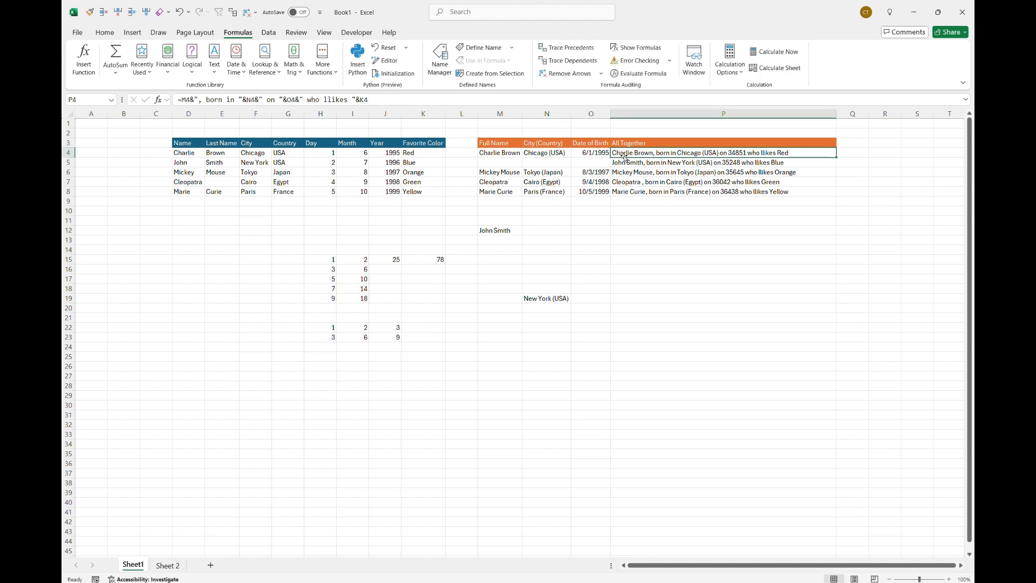
{"action": "left_click", "coordinate": [385, 101]}
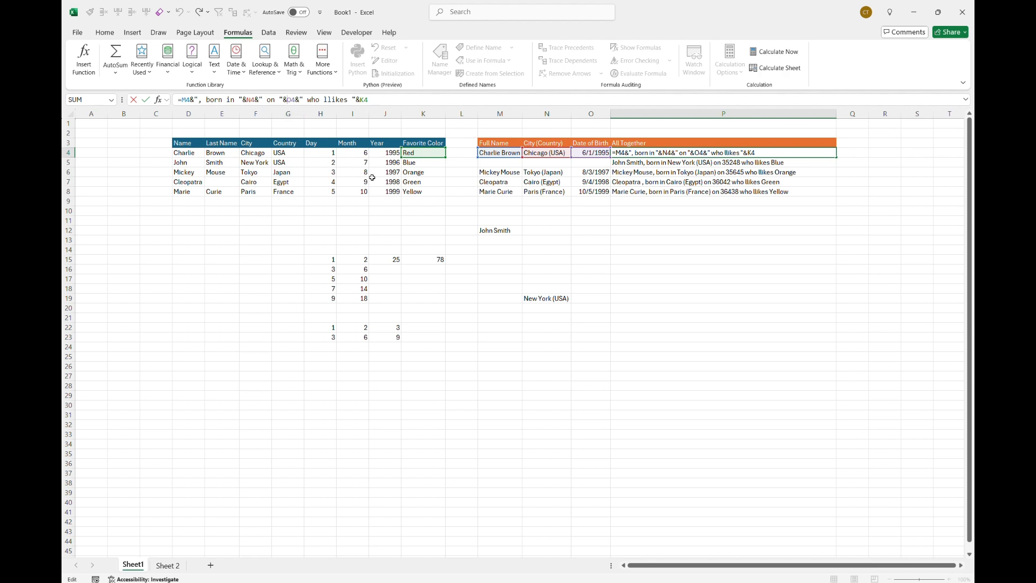
{"action": "key", "text": "ctrl+Return"}
- Move the full-name formula from M12 back to M5 in the Full Name column
{"action": "left_click", "coordinate": [506, 231]}
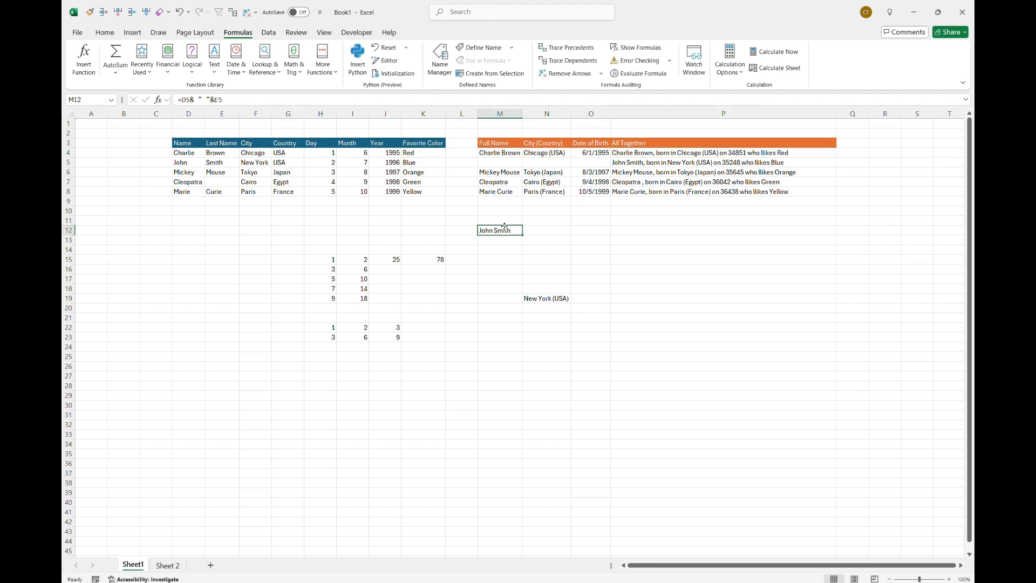
{"action": "left_click_drag", "start_coordinate": [505, 226], "coordinate": [505, 168]}
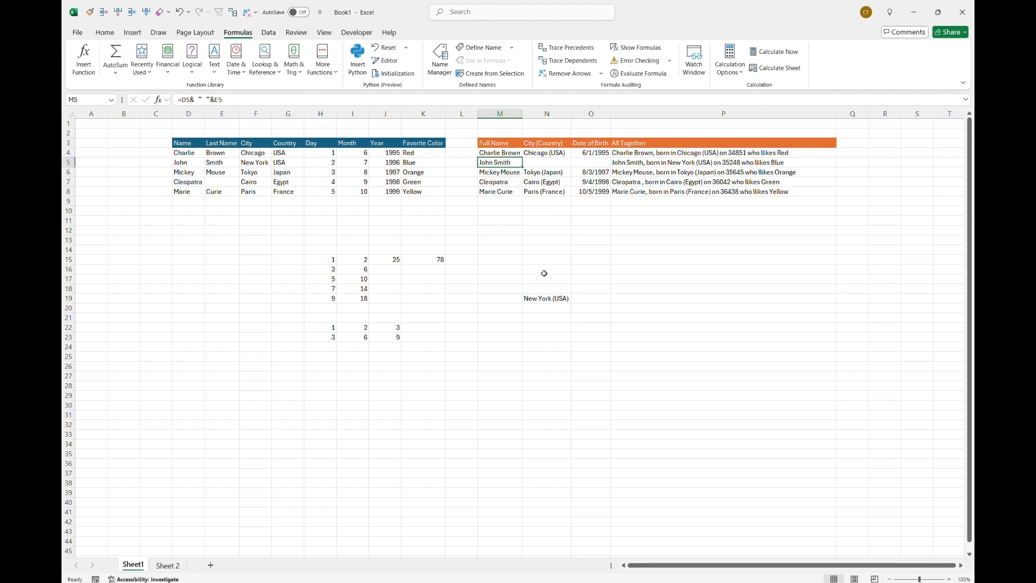
- Move the city and country formula from N19 back to N5 and copy the date formula from B3 on Sheet 2 into O5
{"action": "left_click", "coordinate": [546, 297]}
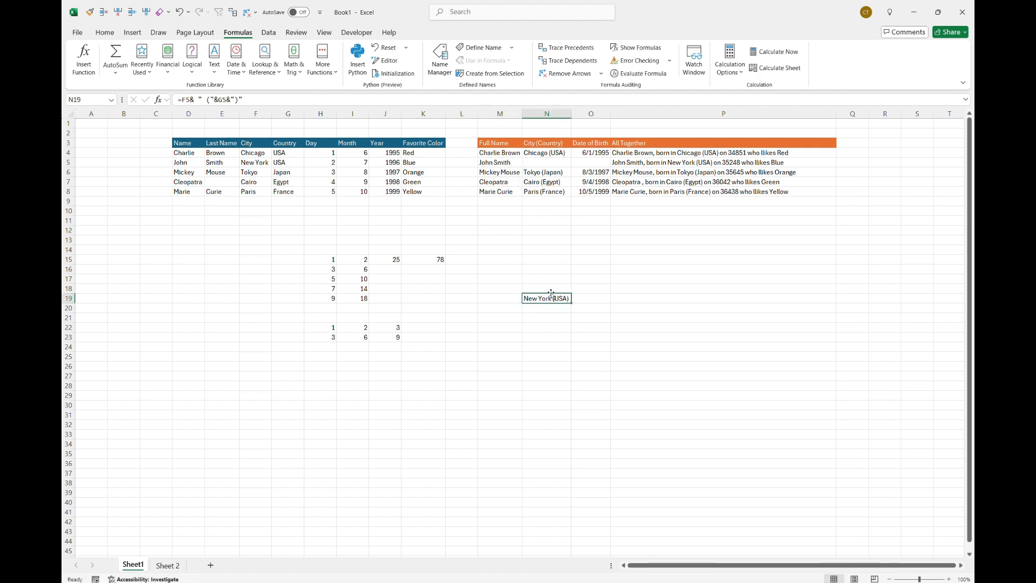
{"action": "left_click_drag", "start_coordinate": [551, 294], "coordinate": [547, 163]}
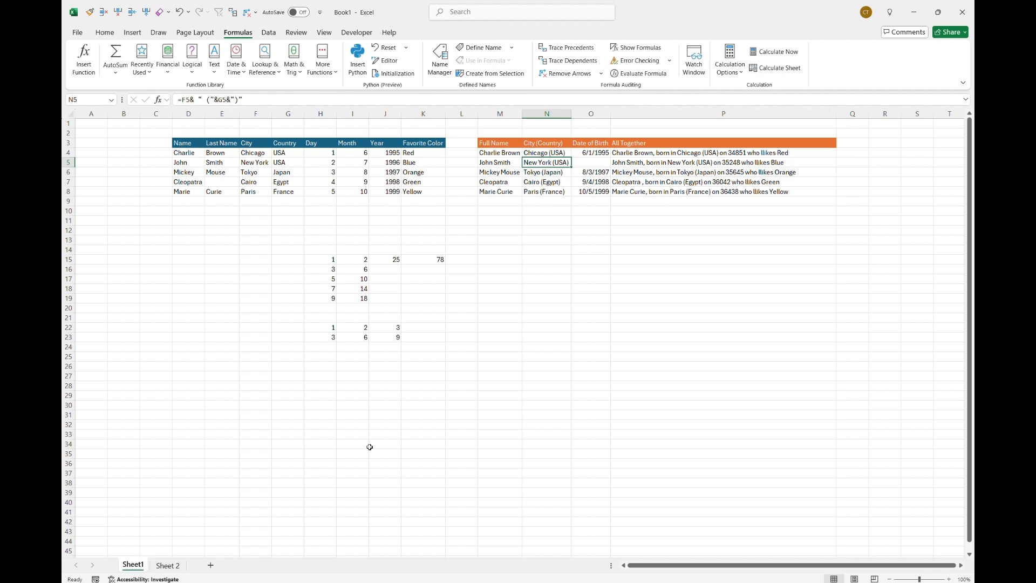
{"action": "left_click", "coordinate": [166, 566]}
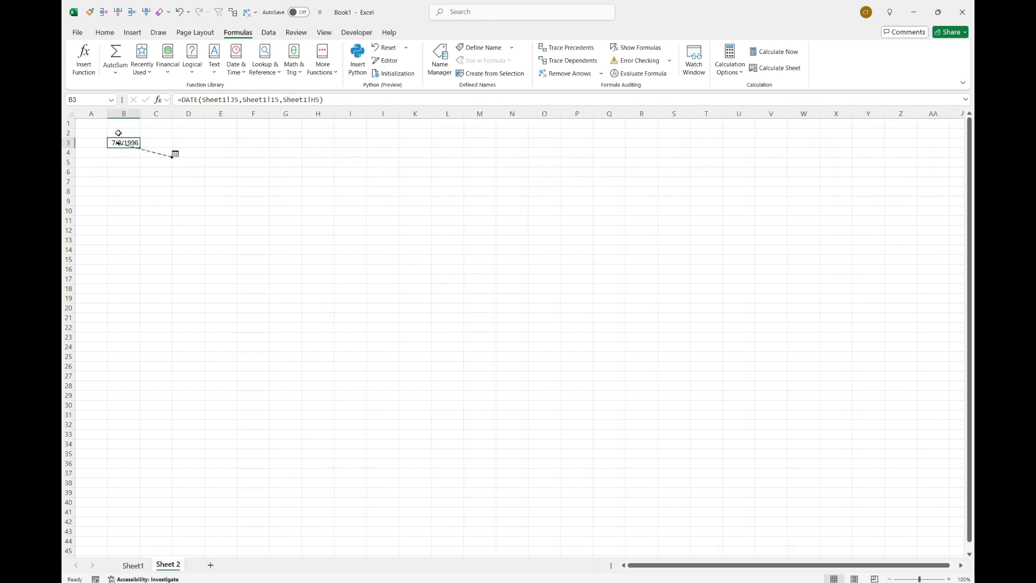
{"action": "key", "text": "ctrl+c"}
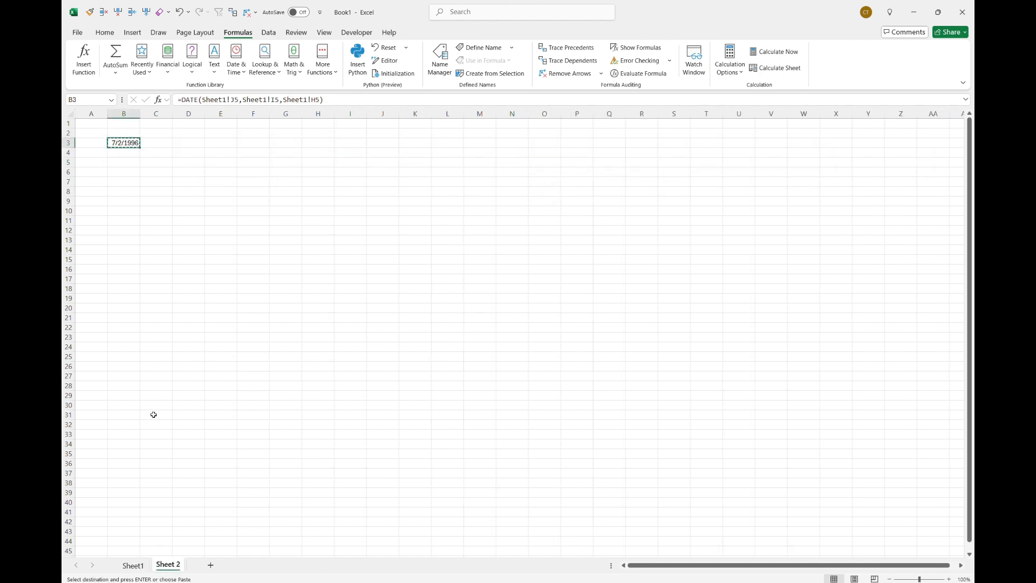
{"action": "left_click", "coordinate": [127, 566]}
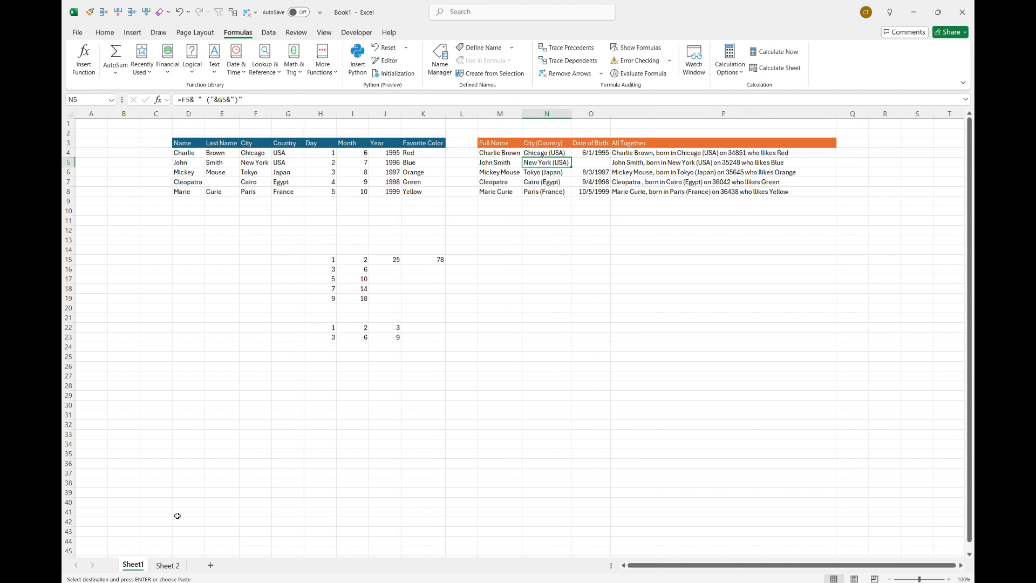
{"action": "left_click", "coordinate": [598, 161]}
{"action": "key", "text": "Return"}
{"action": "key", "text": "Right"}
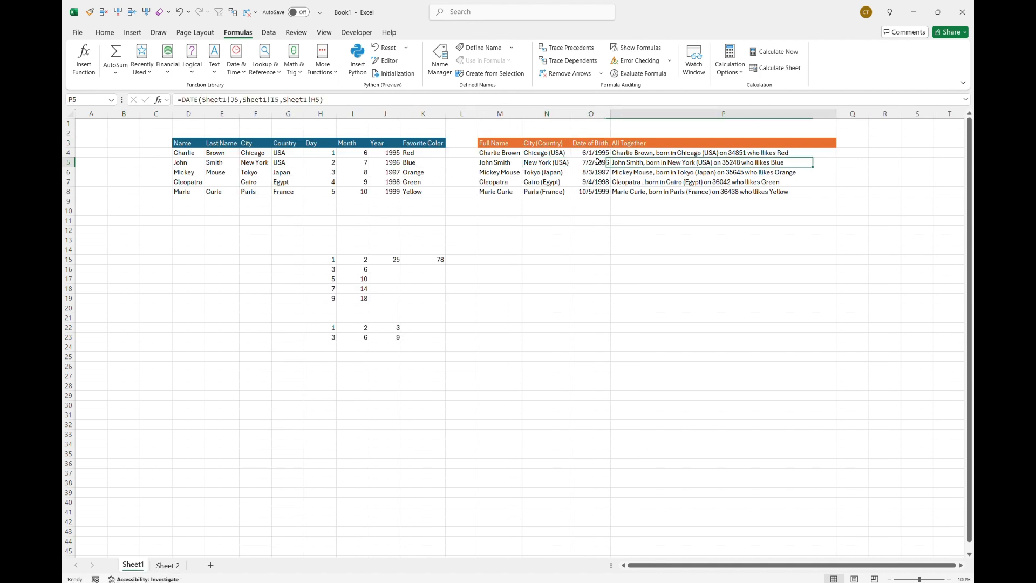
- Insert a TEXT function around the O4 reference in P4's concatenation formula, up to the opening of its format argument
{"action": "key", "text": "Up"}
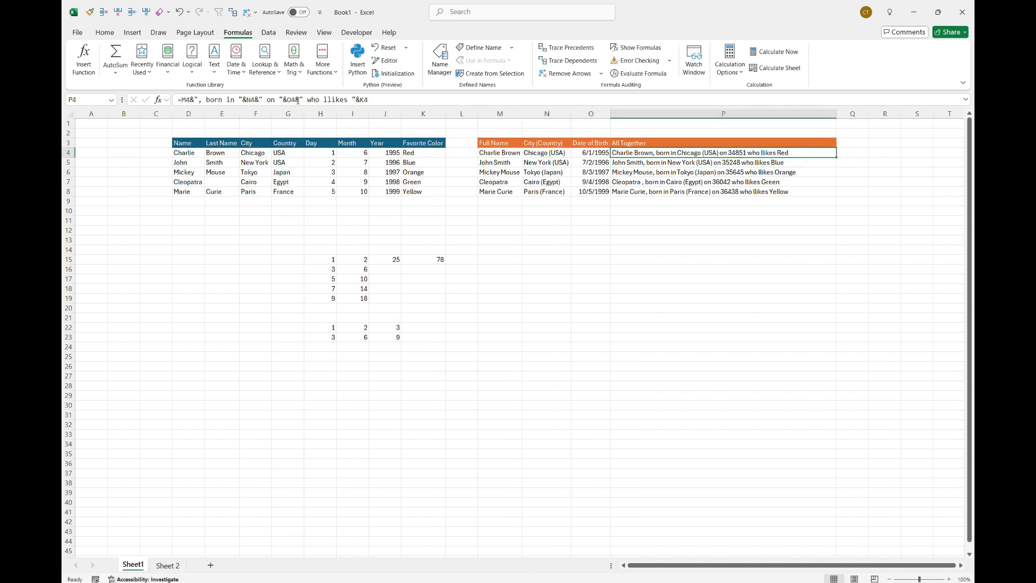
{"action": "left_click", "coordinate": [288, 99]}
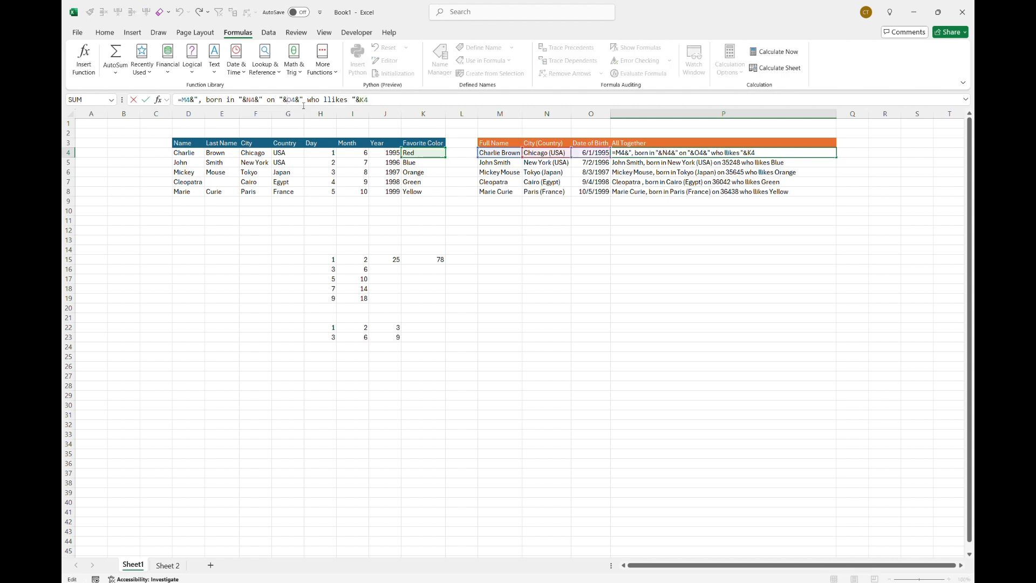
{"action": "type", "text": "text"}
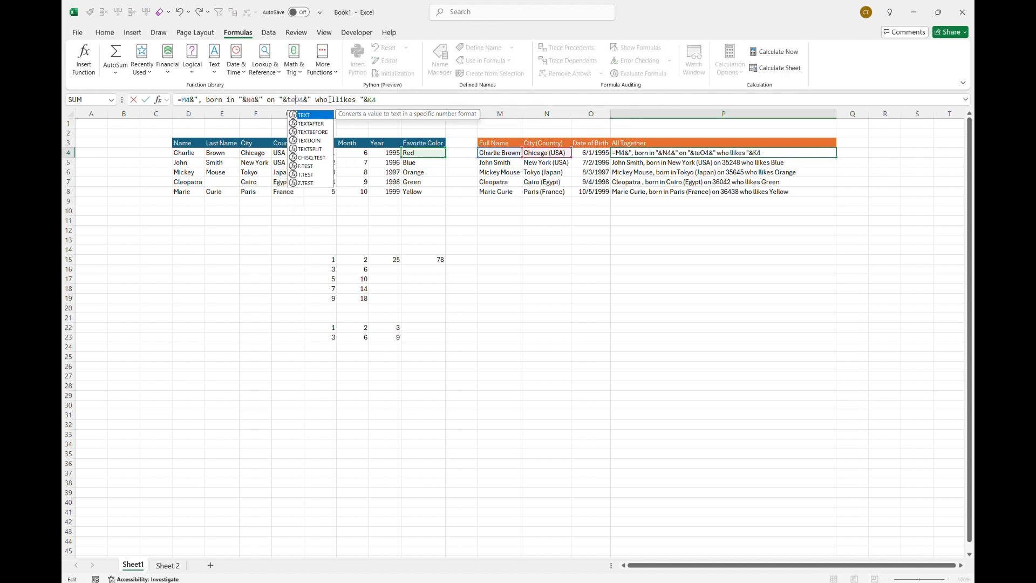
{"action": "type", "text": "("}
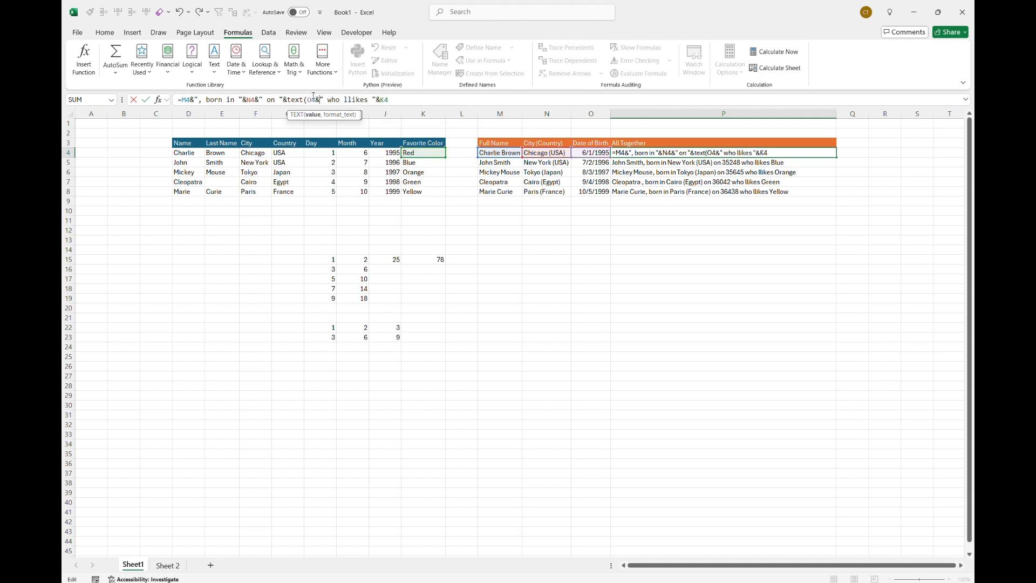
{"action": "key", "text": "Right"}
{"action": "key", "text": "Right"}
{"action": "type", "text": ",\""}
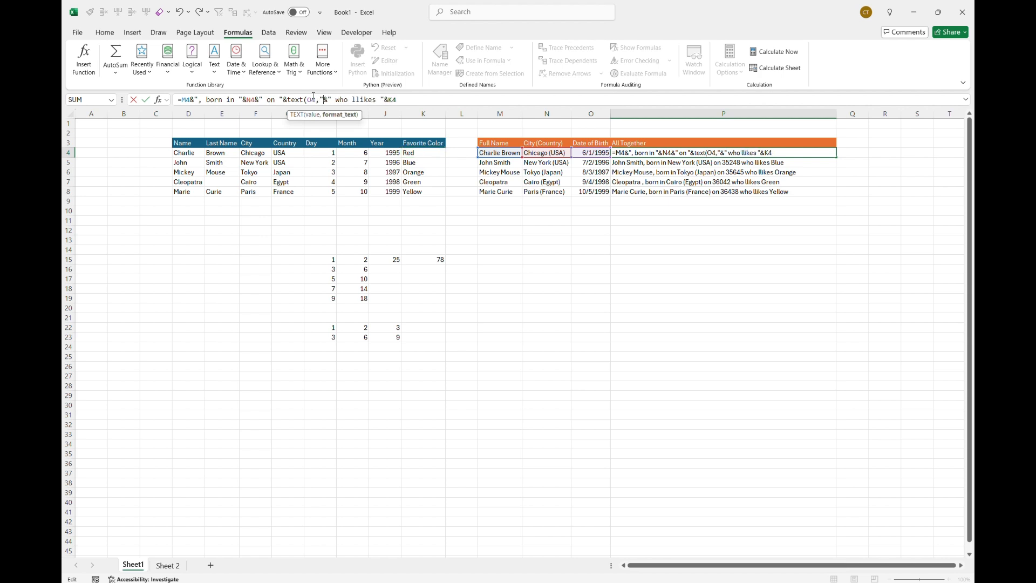
- Complete the TEXT function in P4 with the date format "mm/d/yy" and commit the formula
{"action": "type", "text": "mm"}
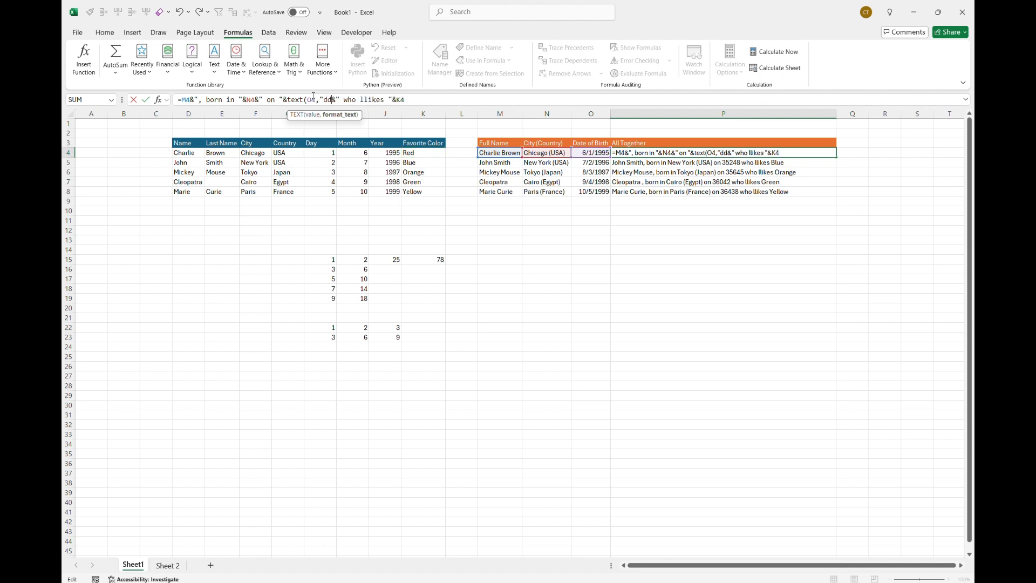
{"action": "type", "text": "-"}
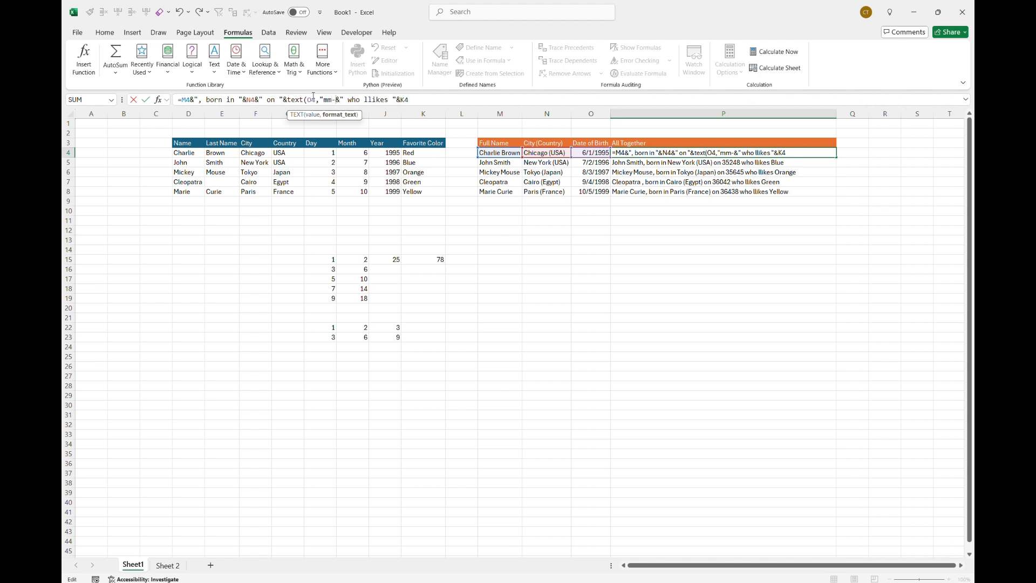
{"action": "type", "text": "dd-"}
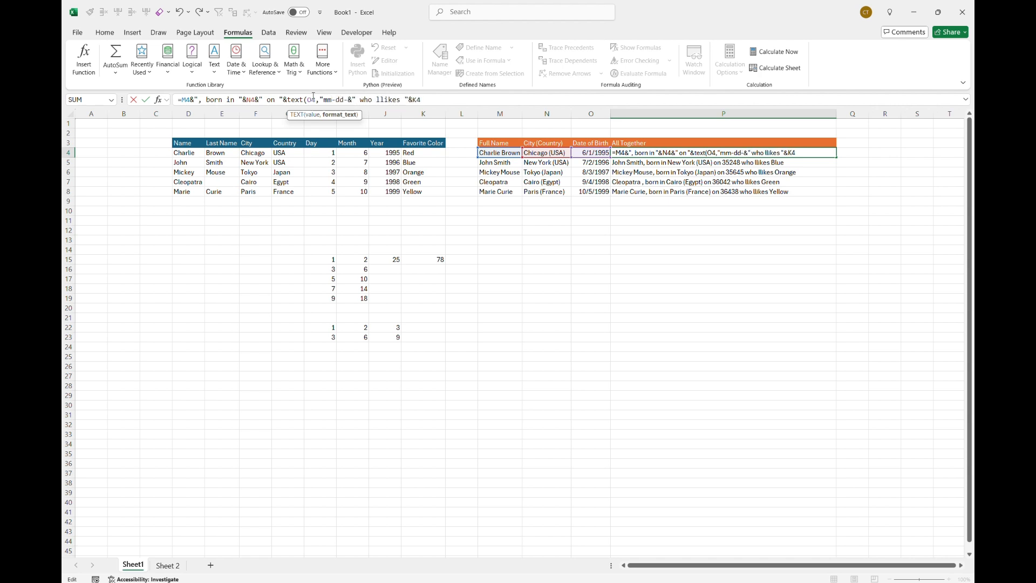
{"action": "key", "text": "BackSpace"}
{"action": "key", "text": "BackSpace"}
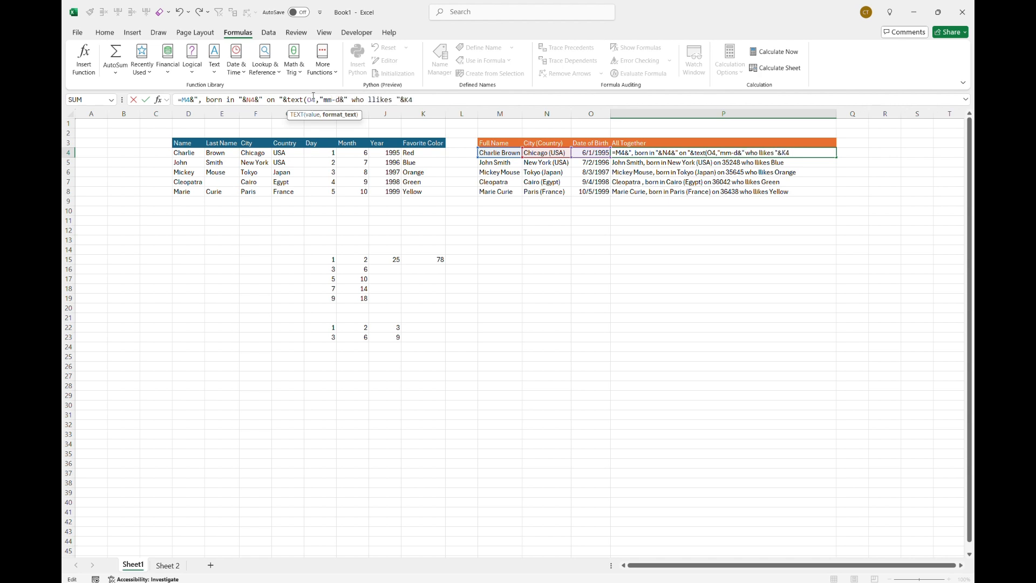
{"action": "type", "text": "-"}
{"action": "key", "text": "BackSpace"}
{"action": "key", "text": "BackSpace"}
{"action": "key", "text": "BackSpace"}
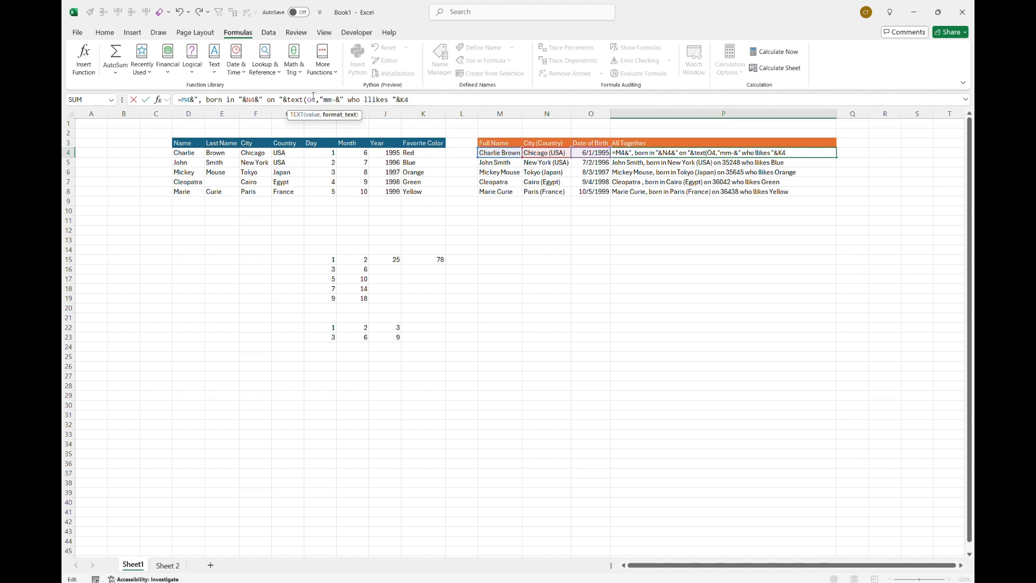
{"action": "type", "text": "/d/yy"}
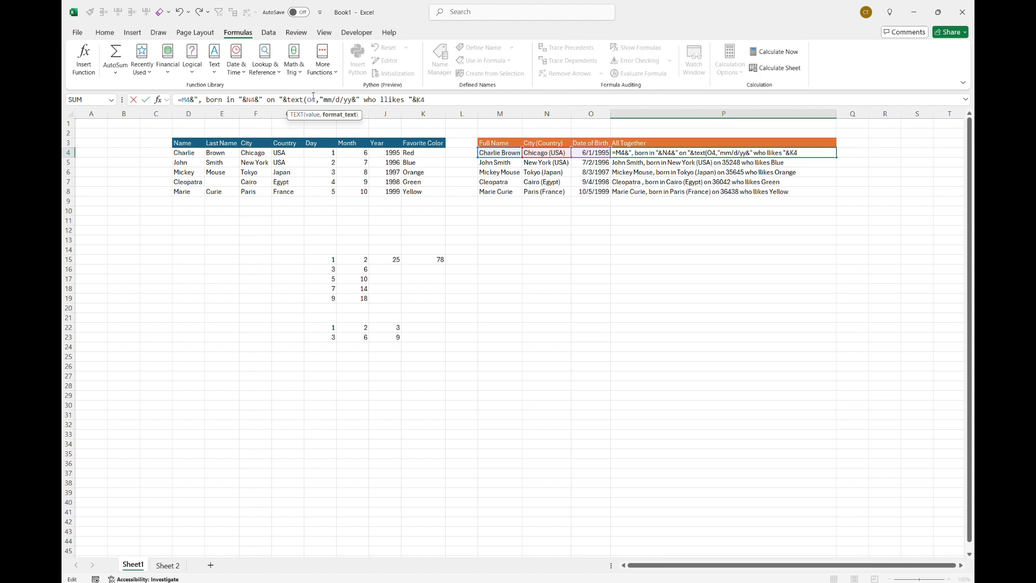
{"action": "type", "text": "\")"}
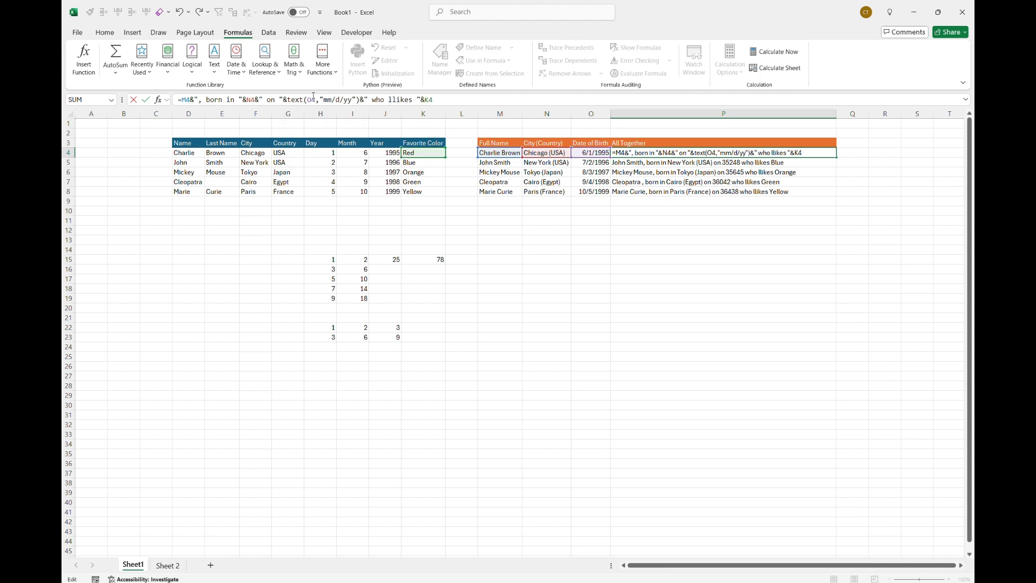
{"action": "key", "text": "ctrl+Return"}
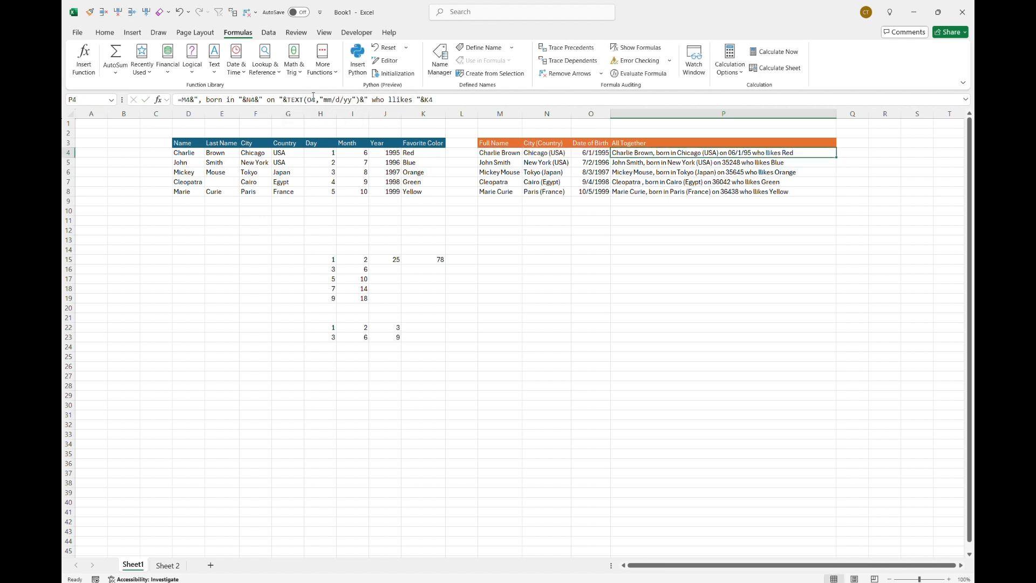
- Fill the updated P4 formula down through P8 in the All Together column
{"action": "key", "text": "ctrl+shift+Down"}
{"action": "key", "text": "ctrl+d"}
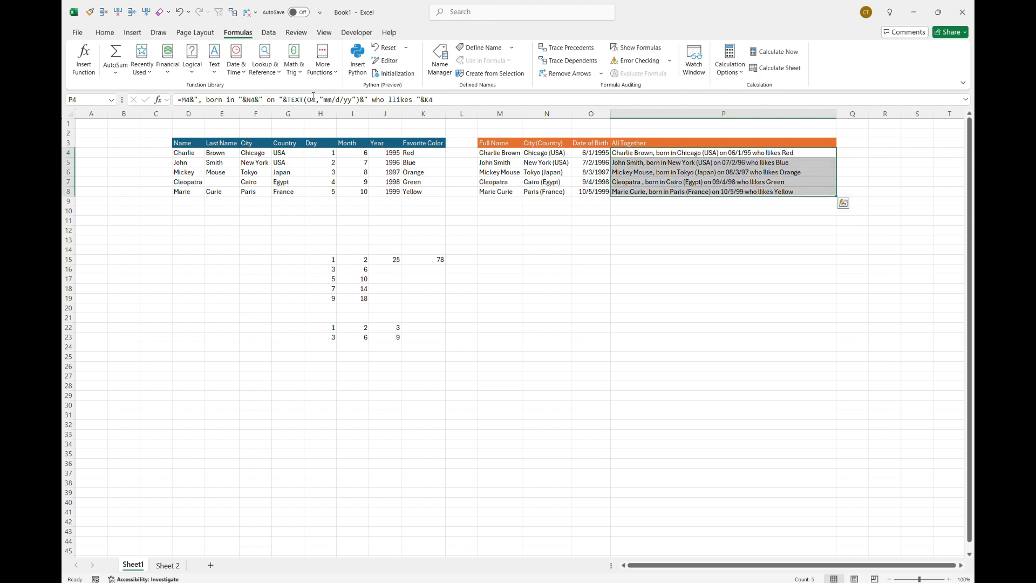
{"action": "key", "text": "Down"}
{"action": "key", "text": "Up"}
{"action": "key", "text": "Up"}
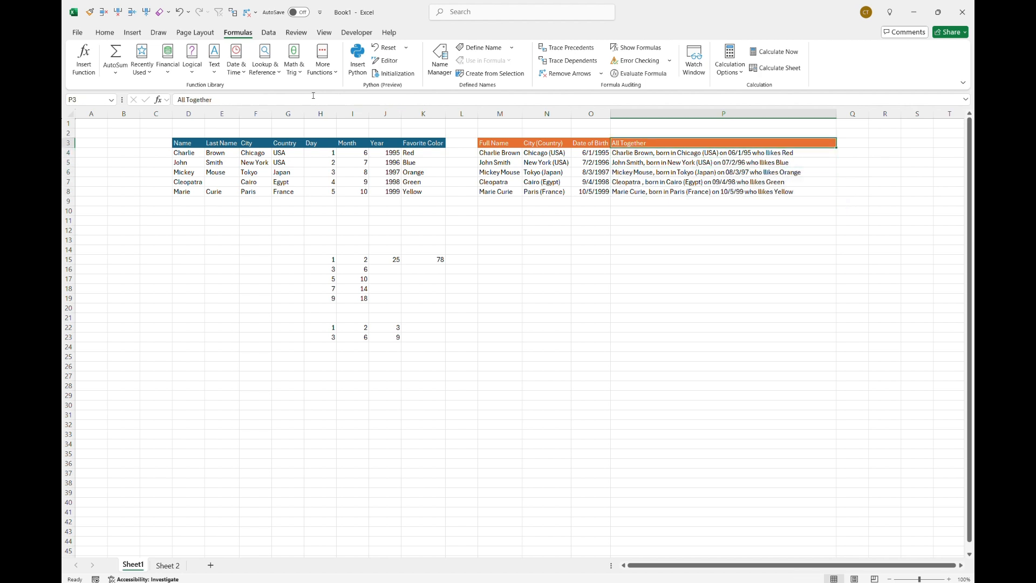
{"action": "key", "text": "Down"}
{"action": "key", "text": "Down"}
{"action": "key", "text": "Down"}
{"action": "key", "text": "Down"}
{"action": "key", "text": "Down"}
{"action": "key", "text": "Down"}
{"action": "key", "text": "Down"}
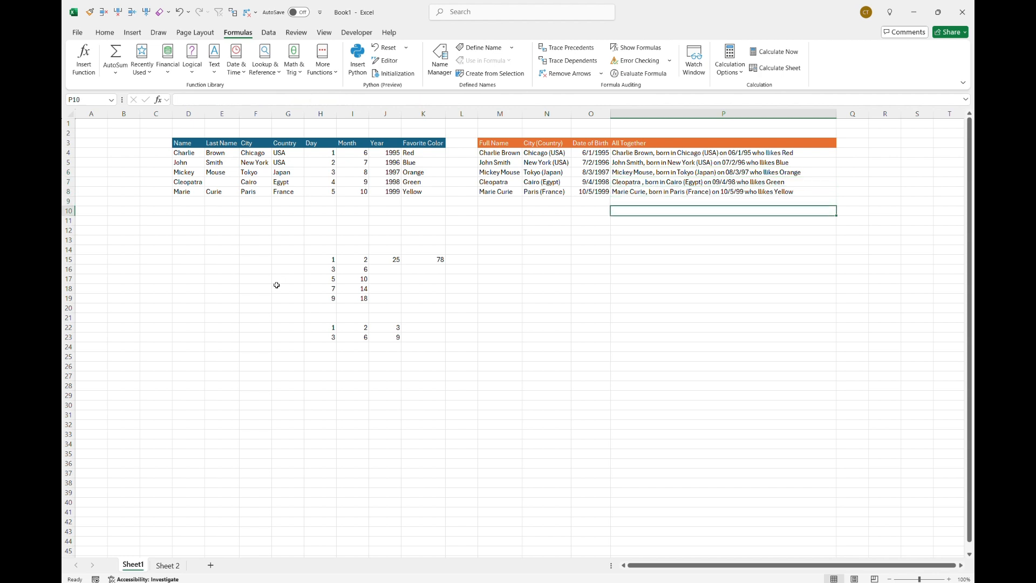
- Examine the color-coded references in P4's formula and the filled formulas down the All Together column to P8
{"action": "left_click", "coordinate": [294, 228]}
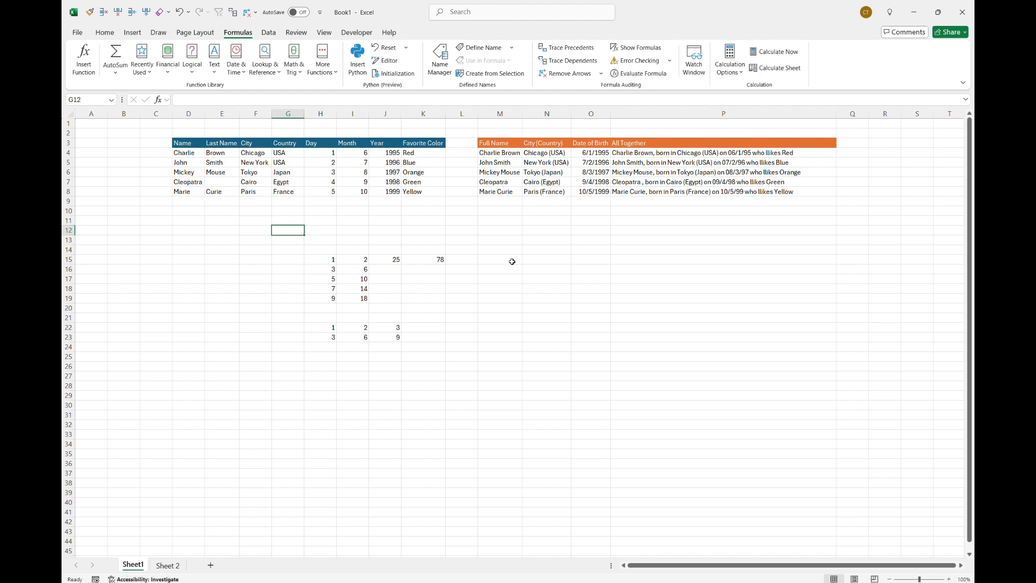
{"action": "left_click", "coordinate": [559, 259]}
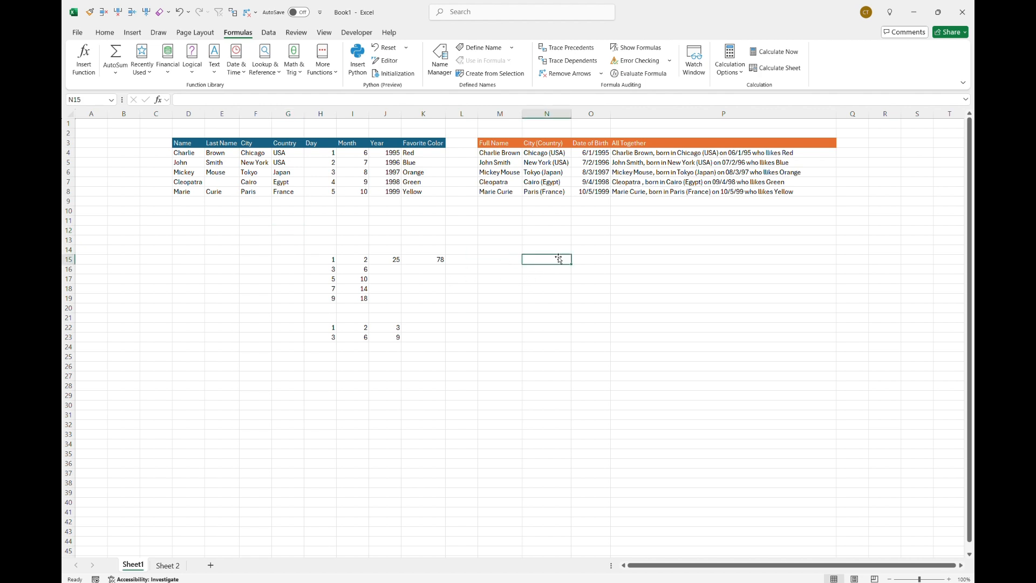
{"action": "left_click", "coordinate": [620, 154]}
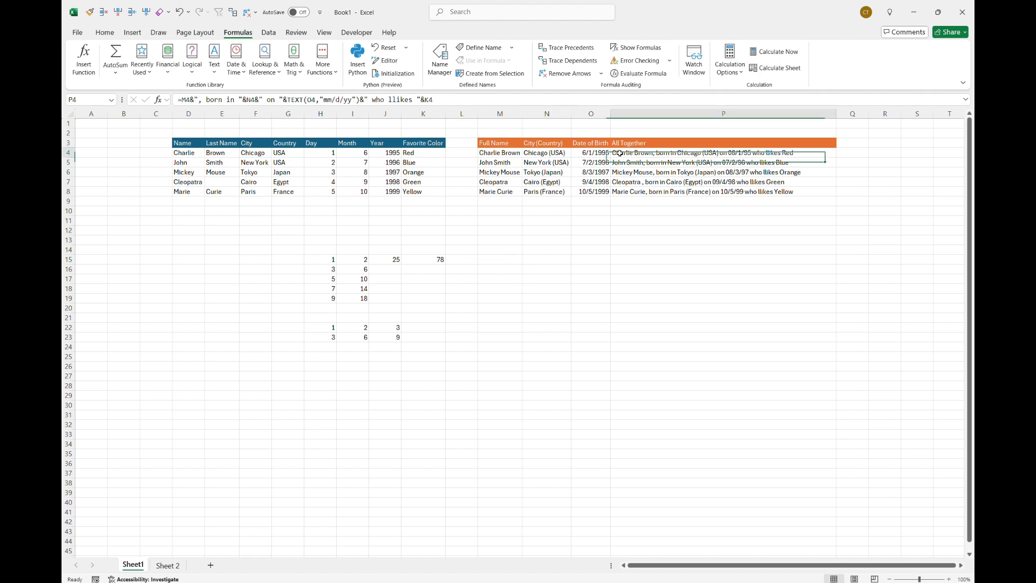
{"action": "left_click", "coordinate": [464, 98]}
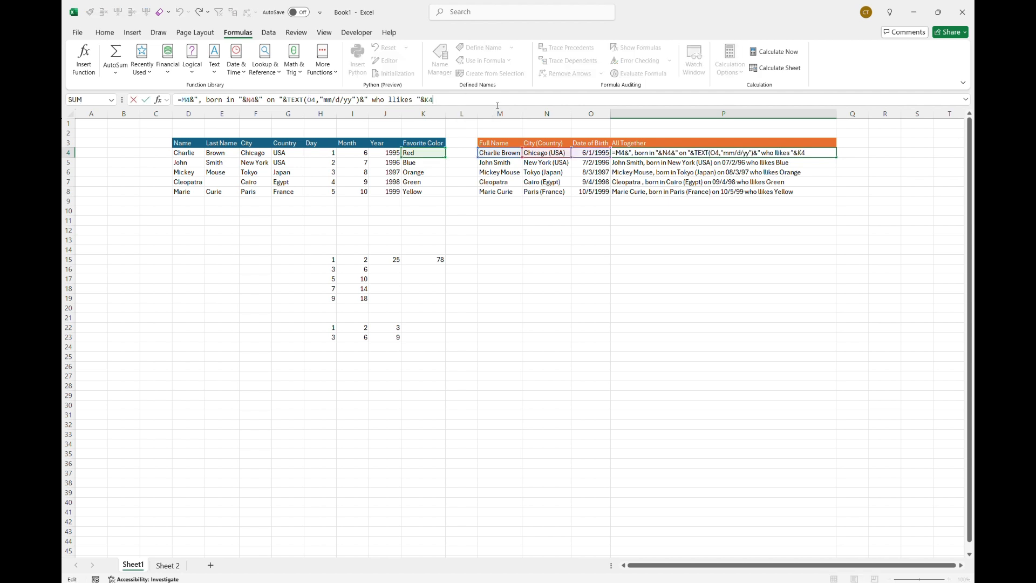
{"action": "key", "text": "Return"}
{"action": "key", "text": "Down"}
{"action": "key", "text": "Down"}
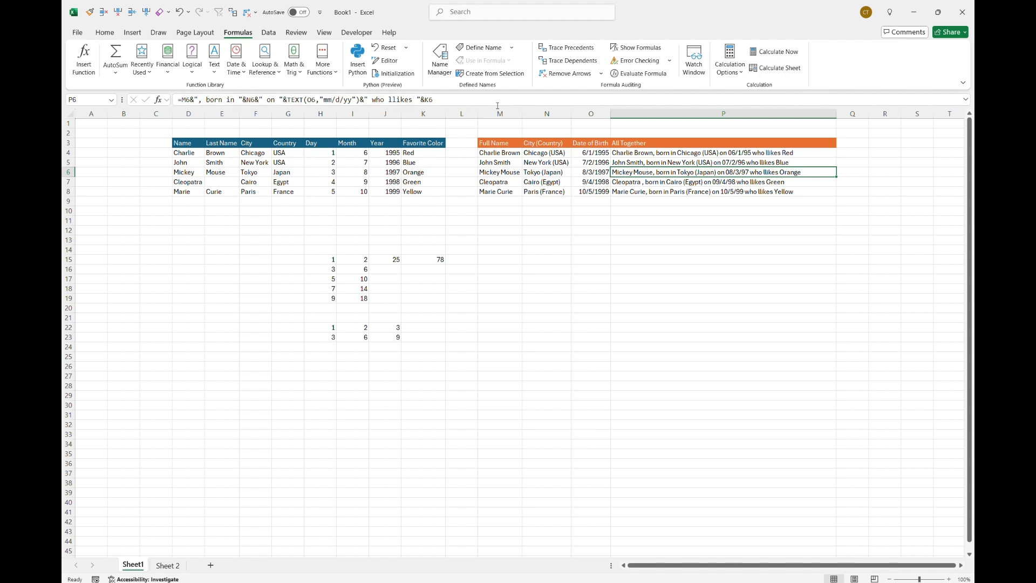
{"action": "key", "text": "Down"}
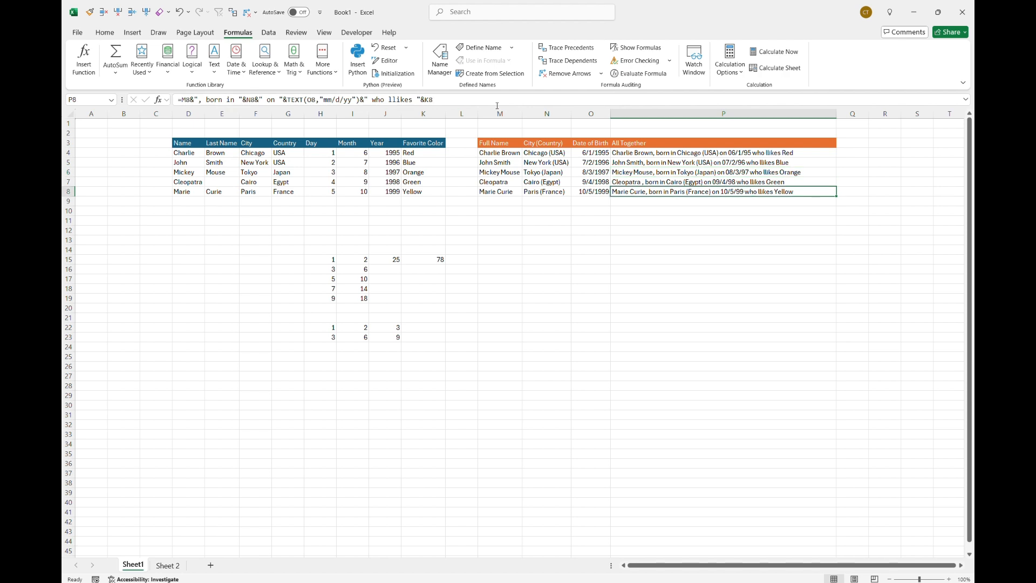
- Clear the favorite colors in K5:K8, keeping only the entry in K4
{"action": "left_click", "coordinate": [426, 135]}
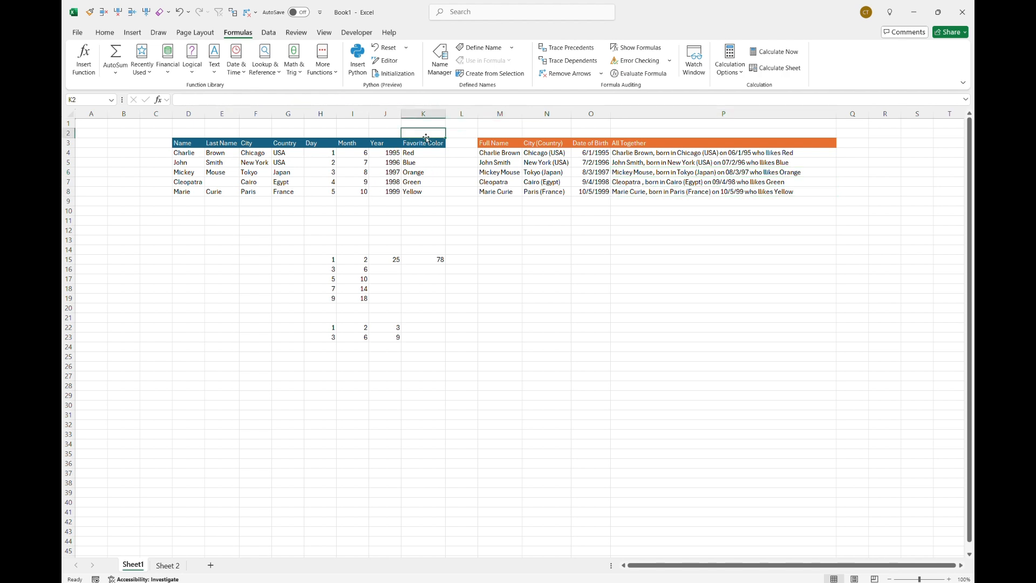
{"action": "key", "text": "Down"}
{"action": "key", "text": "Down"}
{"action": "key", "text": "Down"}
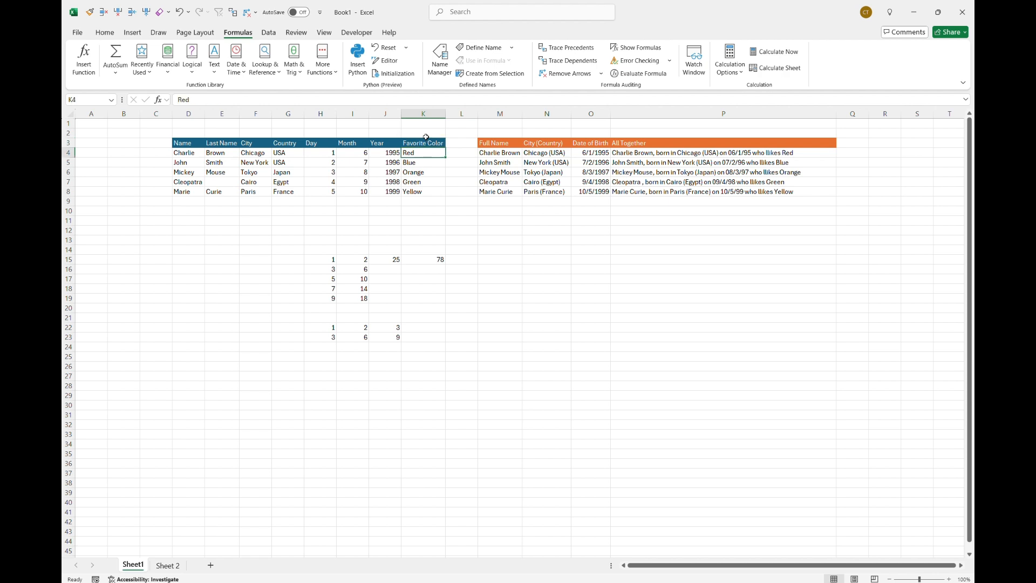
{"action": "key", "text": "shift+Down"}
{"action": "key", "text": "shift+Down"}
{"action": "key", "text": "shift+Down"}
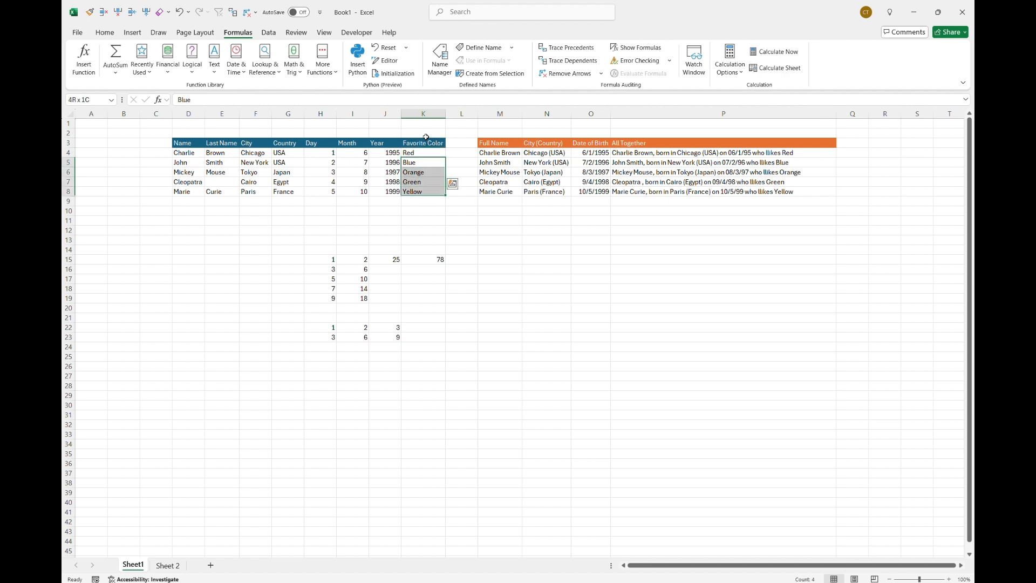
{"action": "key", "text": "Delete"}
- Check the Favorite Color column against the concatenated sentences in P5:P8
{"action": "left_click", "coordinate": [422, 135]}
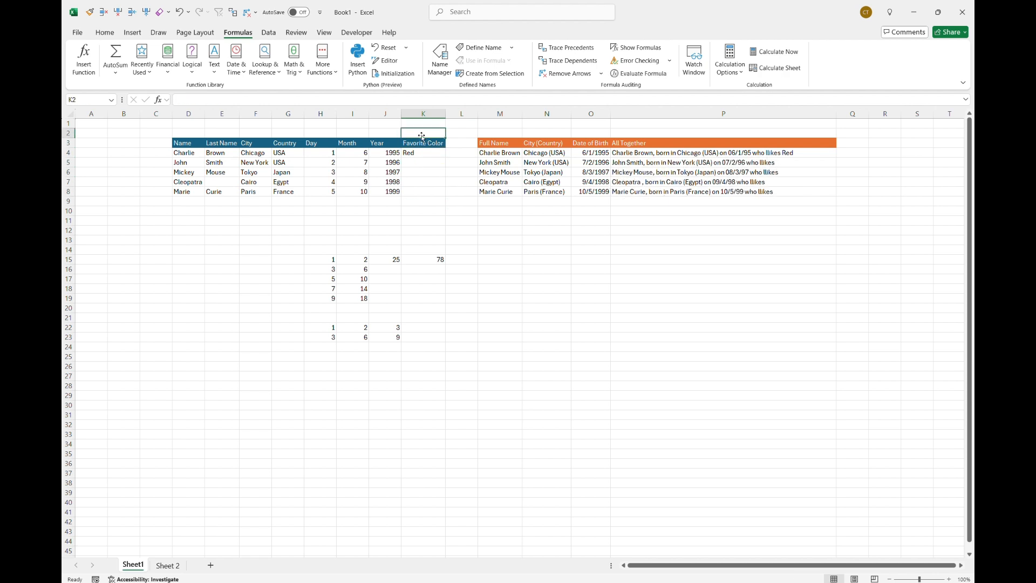
{"action": "key", "text": "Down"}
{"action": "key", "text": "Down"}
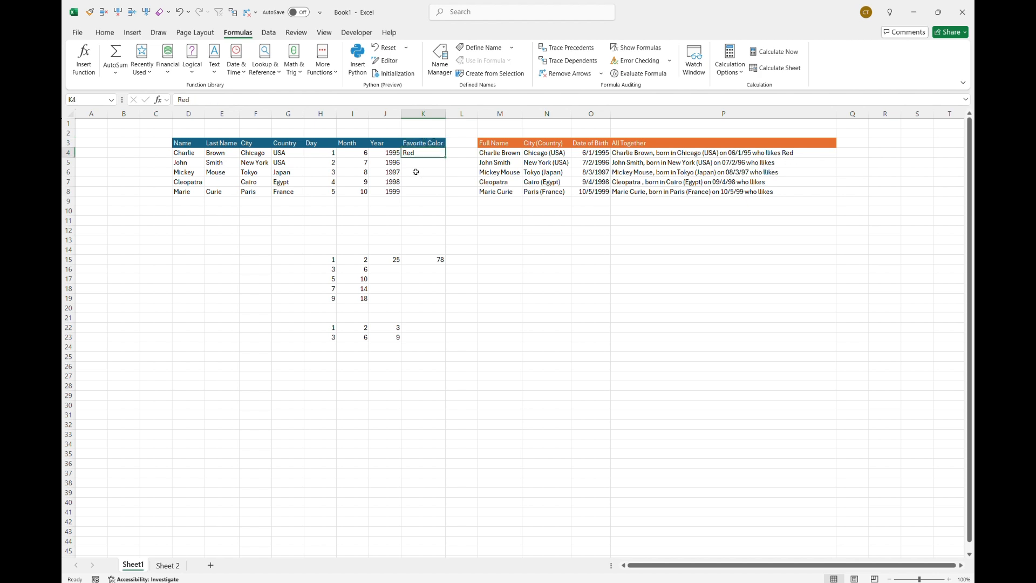
{"action": "key", "text": "Down"}
{"action": "key", "text": "Down"}
{"action": "key", "text": "Down"}
{"action": "key", "text": "Down"}
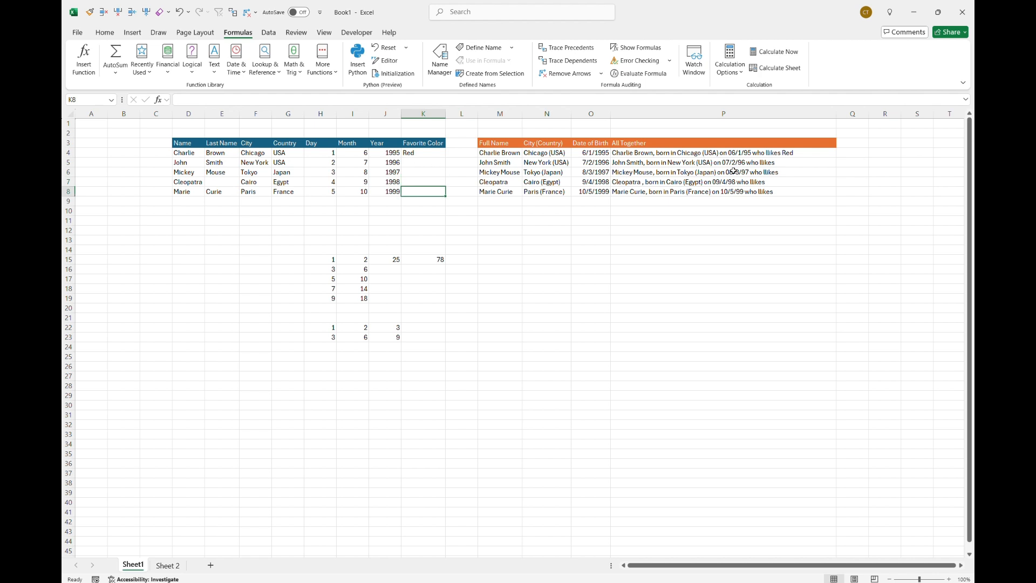
{"action": "left_click", "coordinate": [787, 164]}
{"action": "key", "text": "Down"}
{"action": "key", "text": "Down"}
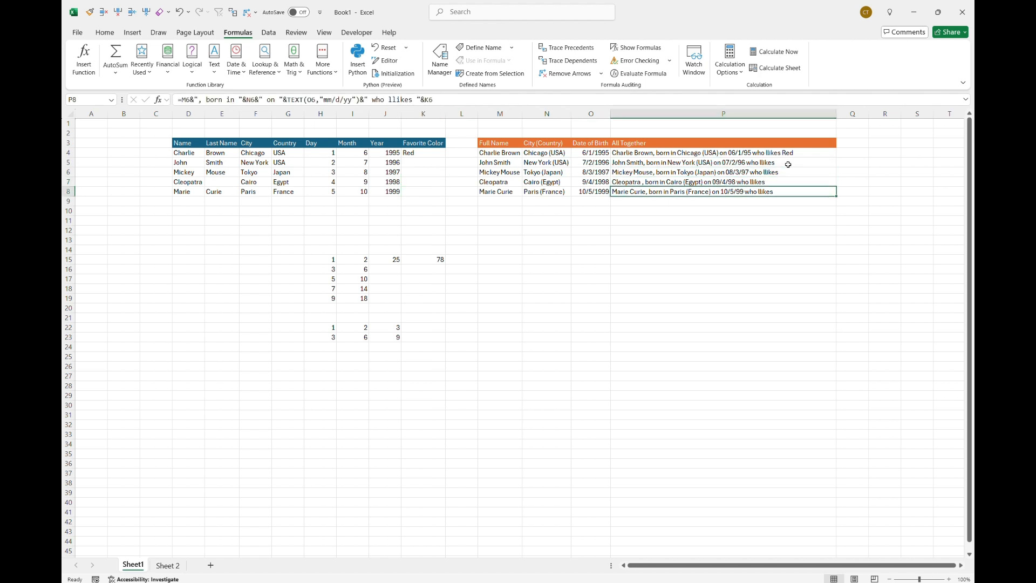
- Compare the favorite color reference in P4's sentence formula with the entries in K4:K8
{"action": "left_click", "coordinate": [796, 156]}
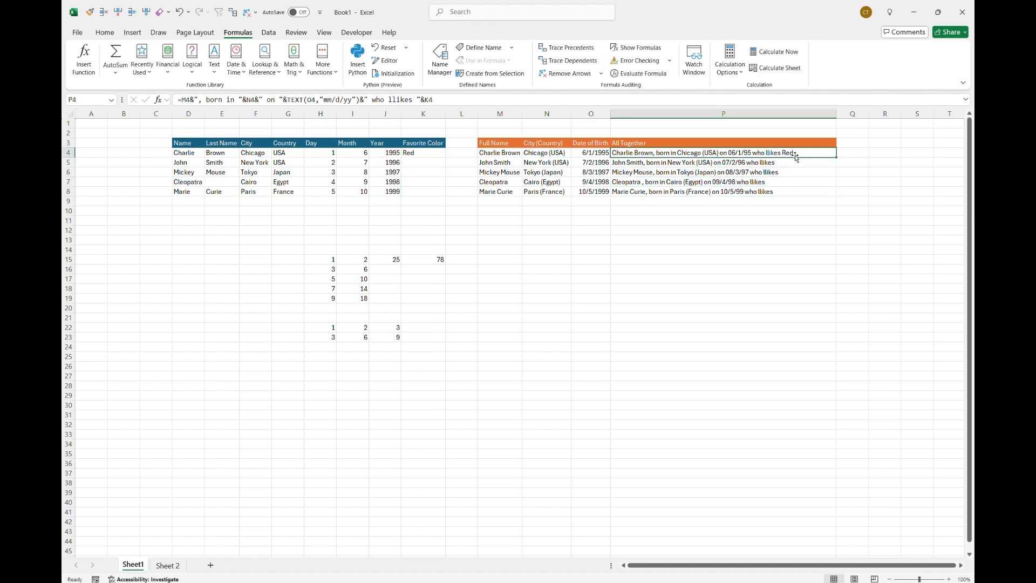
{"action": "left_click", "coordinate": [418, 157]}
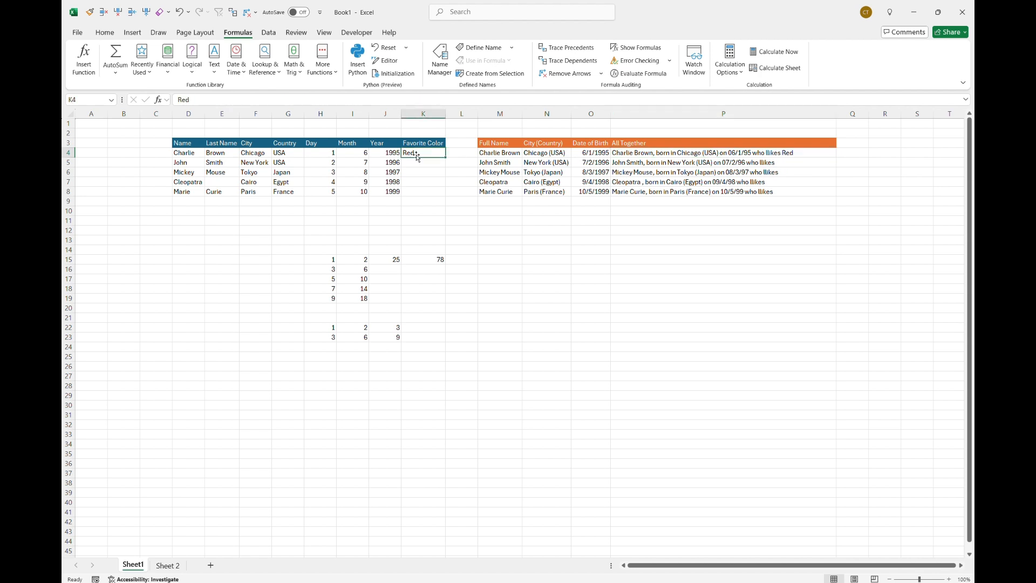
{"action": "key", "text": "Down"}
{"action": "key", "text": "Down"}
{"action": "key", "text": "Down"}
{"action": "key", "text": "Down"}
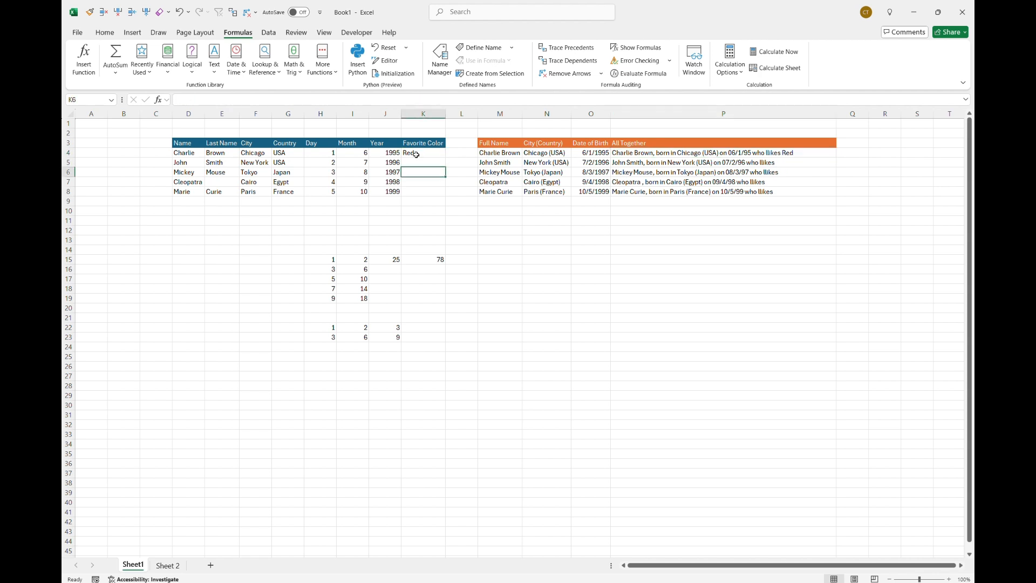
- Lock the row of the favorite color reference in P4's formula by changing it to K$4
{"action": "left_click", "coordinate": [651, 157]}
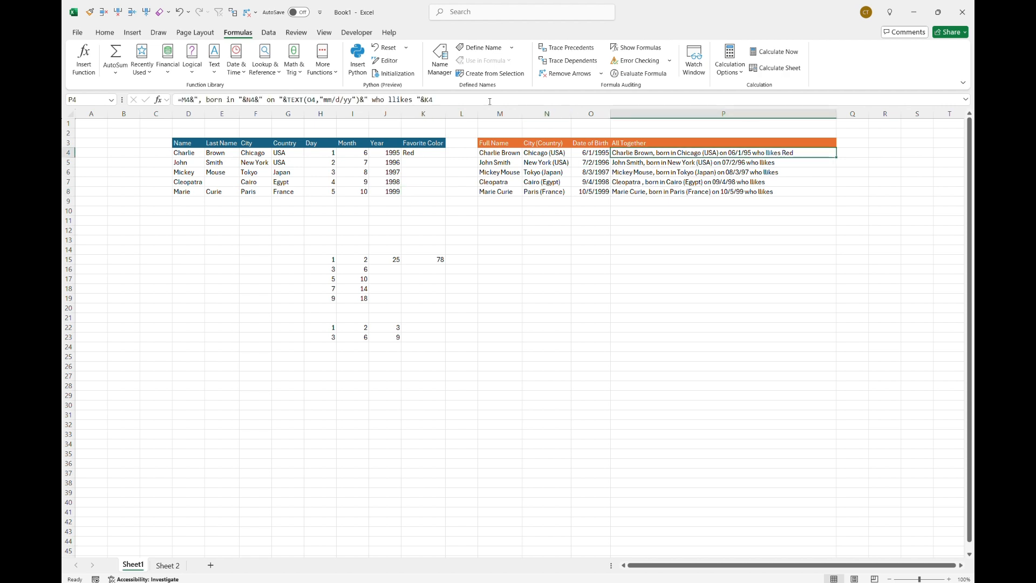
{"action": "left_click", "coordinate": [453, 99]}
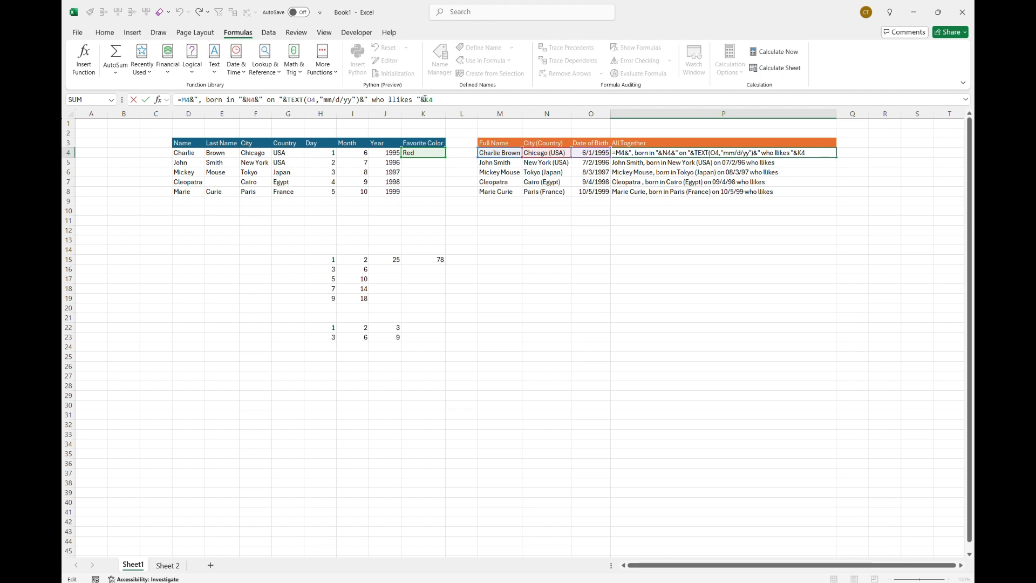
{"action": "type", "text": "$K"}
{"action": "type", "text": "$"}
{"action": "left_click", "coordinate": [429, 99]}
{"action": "key", "text": "BackSpace"}
{"action": "key", "text": "Return"}
- Fill the row-locked P4 formula down the All Together column through P8
{"action": "key", "text": "Up"}
{"action": "key", "text": "shift+Down"}
{"action": "key", "text": "shift+Down"}
{"action": "key", "text": "shift+Down"}
{"action": "key", "text": "shift+Down"}
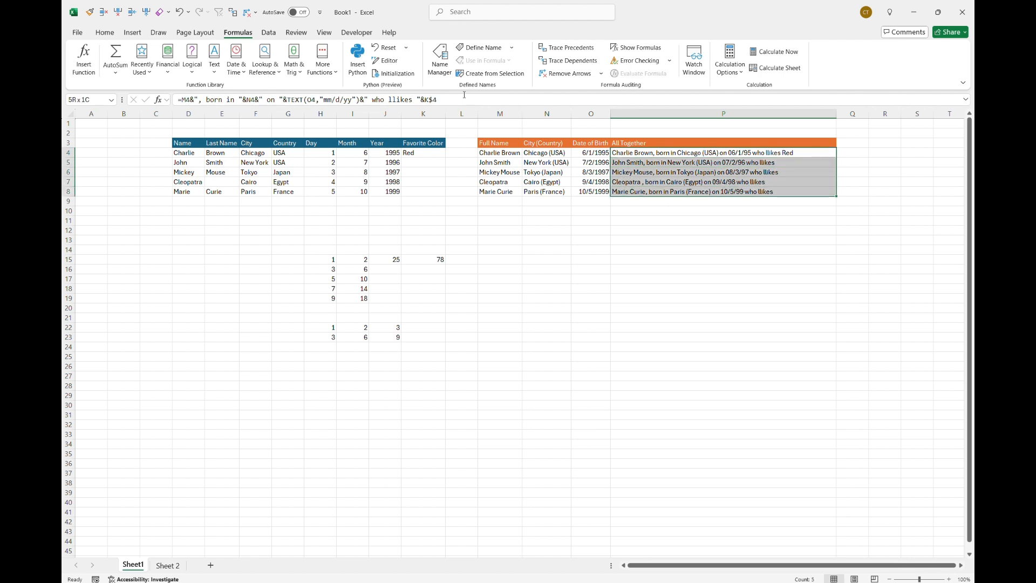
{"action": "key", "text": "ctrl+d"}
{"action": "left_click", "coordinate": [800, 210]}
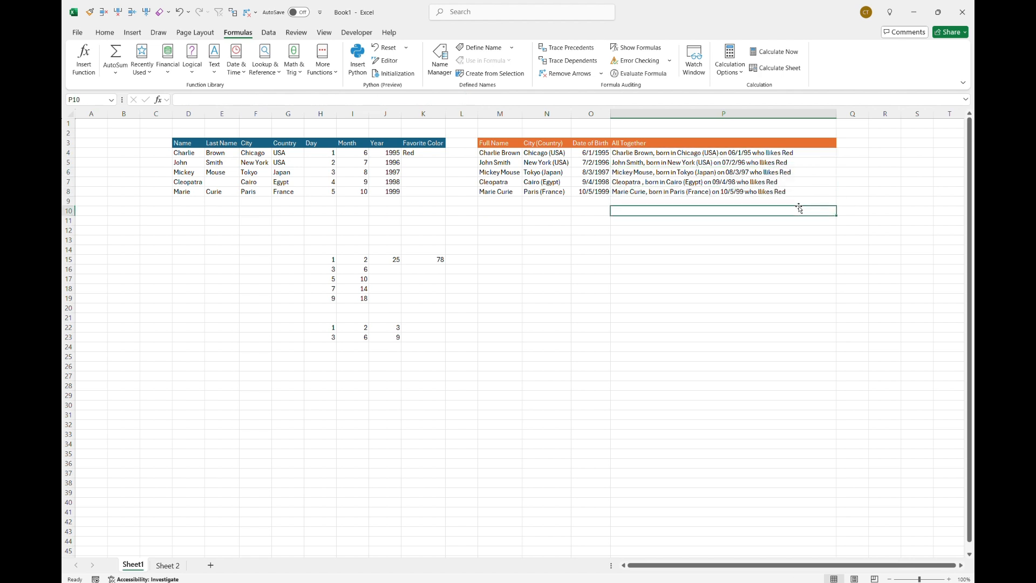
- Return P4's favorite color reference to relative K4 and undo the fill in P5:P8
{"action": "left_click", "coordinate": [804, 154]}
{"action": "left_click", "coordinate": [468, 97]}
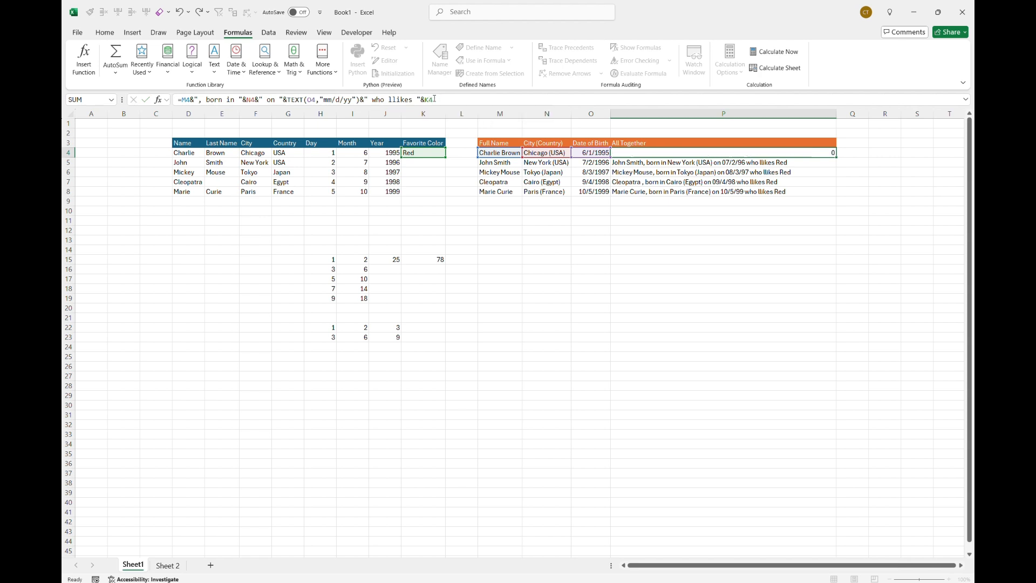
{"action": "key", "text": "Return"}
{"action": "key", "text": "Up"}
{"action": "key", "text": "ctrl+z"}
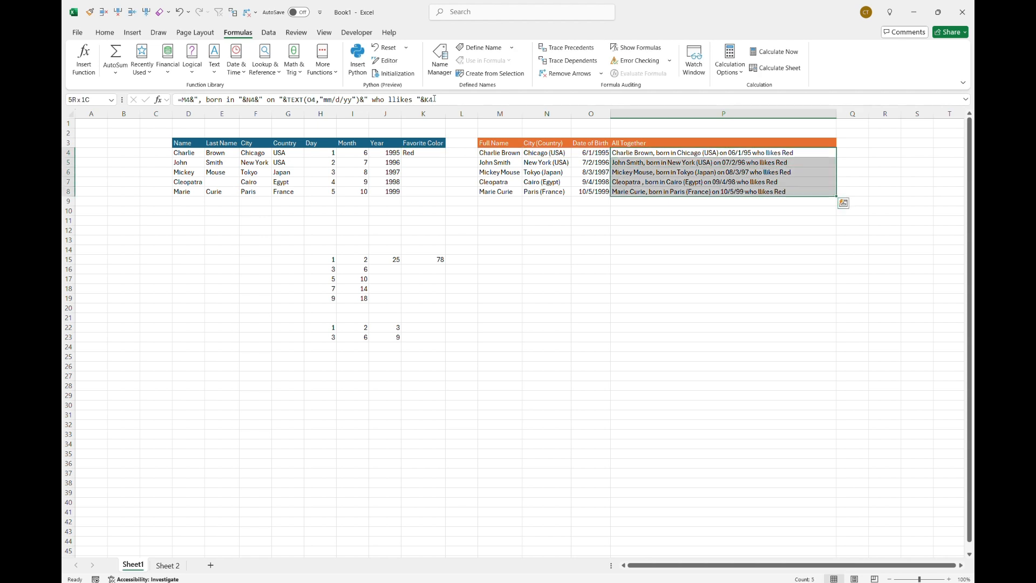
{"action": "key", "text": "ctrl+z"}
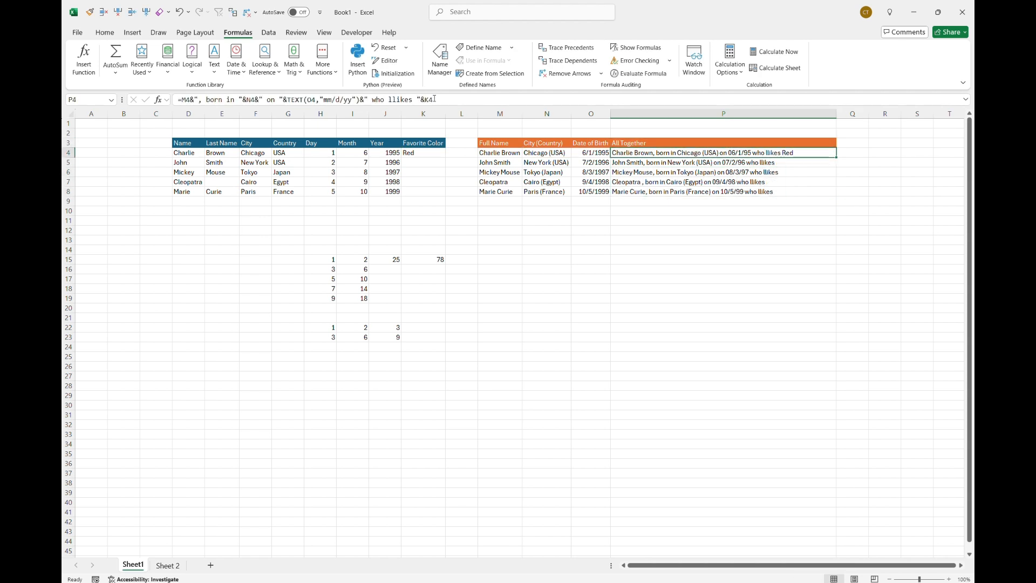
- Cycle the K4 reference in P4's formula through the absolute and mixed reference types, finishing on relative K4
{"action": "left_click", "coordinate": [434, 99]}
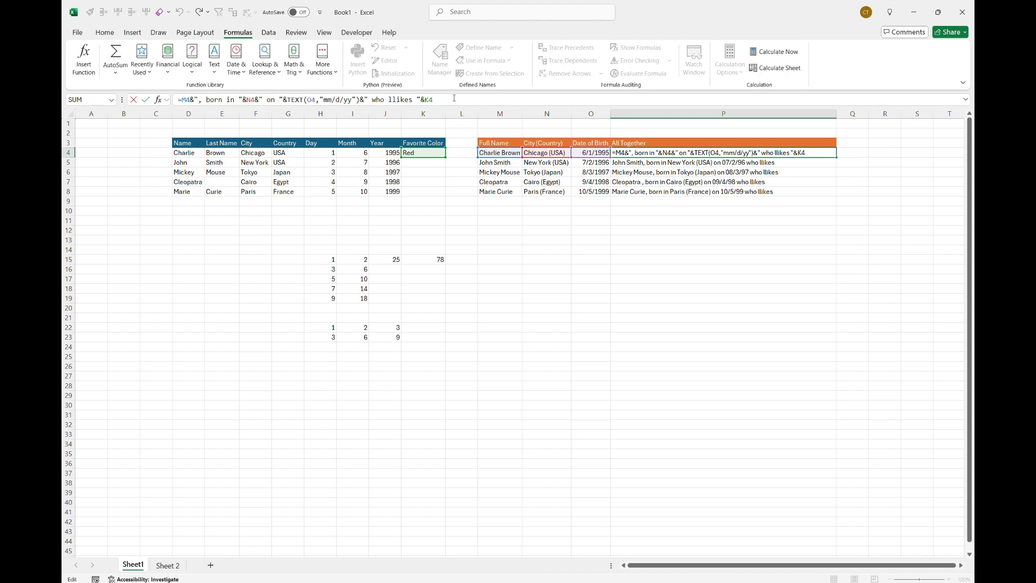
{"action": "key", "text": "F4"}
{"action": "key", "text": "F4"}
{"action": "key", "text": "F4"}
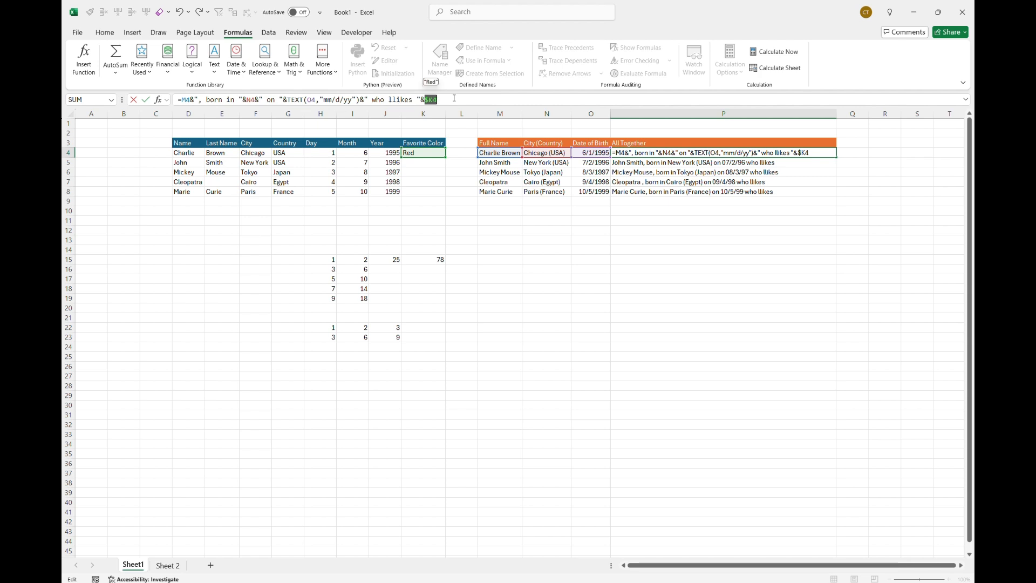
{"action": "key", "text": "F4"}
{"action": "key", "text": "F4"}
{"action": "key", "text": "F4"}
{"action": "key", "text": "F4"}
{"action": "key", "text": "F4"}
{"action": "key", "text": "F4"}
{"action": "key", "text": "F4"}
{"action": "key", "text": "F4"}
{"action": "key", "text": "F4"}
{"action": "key", "text": "F4"}
{"action": "key", "text": "F4"}
{"action": "key", "text": "F4"}
{"action": "key", "text": "F4"}
{"action": "key", "text": "F4"}
{"action": "key", "text": "F4"}
{"action": "key", "text": "F4"}
{"action": "key", "text": "F4"}
{"action": "key", "text": "ctrl+Return"}
- Start a SUM of H15:I18 in P14, cycle the range through the absolute and mixed reference types, and discard the entry
{"action": "left_click", "coordinate": [671, 250]}
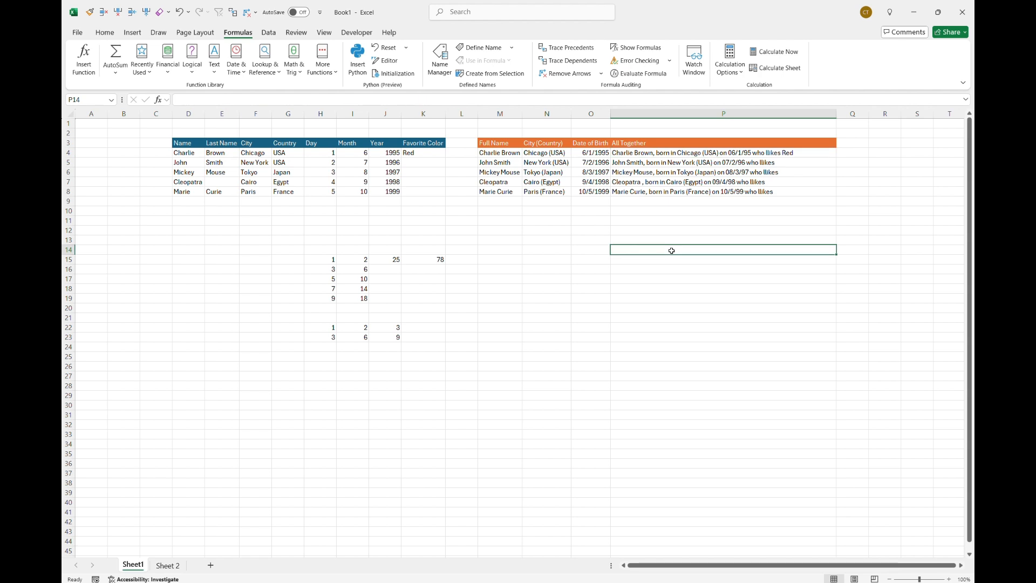
{"action": "type", "text": "=SUM("}
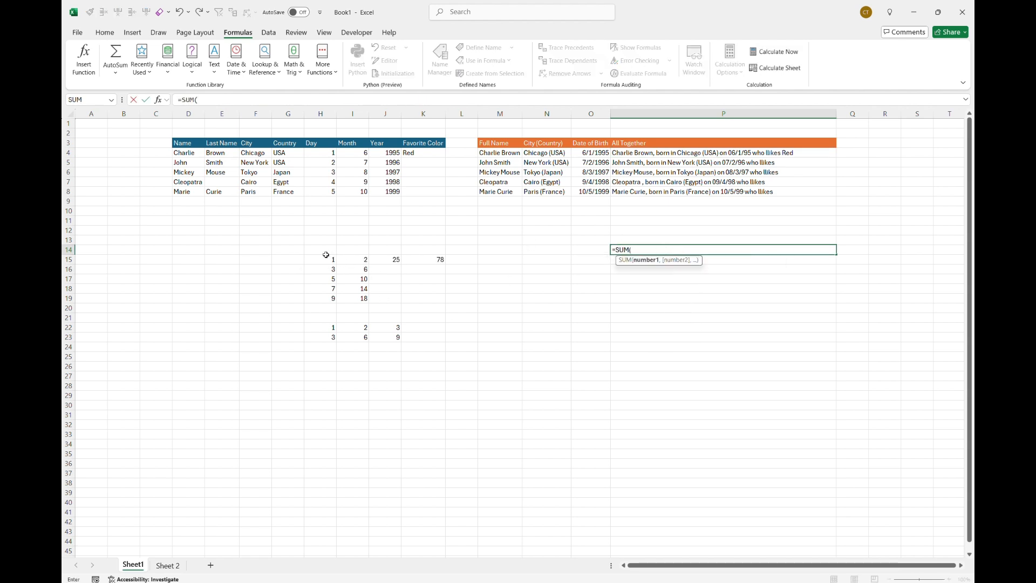
{"action": "left_click_drag", "start_coordinate": [331, 260], "coordinate": [353, 290]}
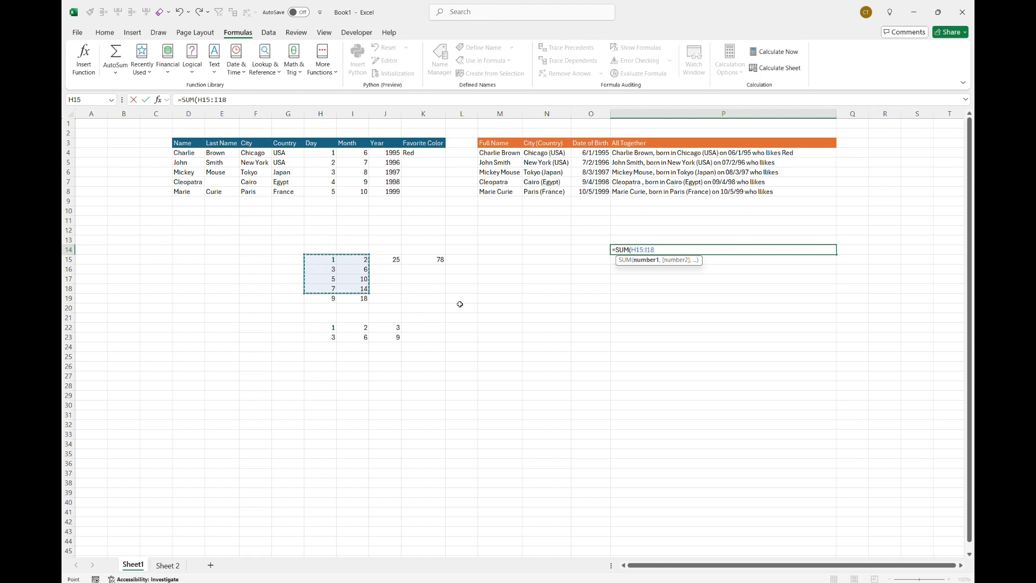
{"action": "key", "text": "F4"}
{"action": "key", "text": "F4"}
{"action": "key", "text": "F4"}
{"action": "key", "text": "F4"}
{"action": "key", "text": "F4"}
{"action": "key", "text": "F4"}
{"action": "key", "text": "F4"}
{"action": "key", "text": "F4"}
{"action": "key", "text": "F4"}
{"action": "key", "text": "F4"}
{"action": "key", "text": "F4"}
{"action": "key", "text": "F4"}
{"action": "key", "text": "F4"}
{"action": "key", "text": "F4"}
{"action": "key", "text": "F4"}
{"action": "key", "text": "F4"}
{"action": "key", "text": "Escape"}
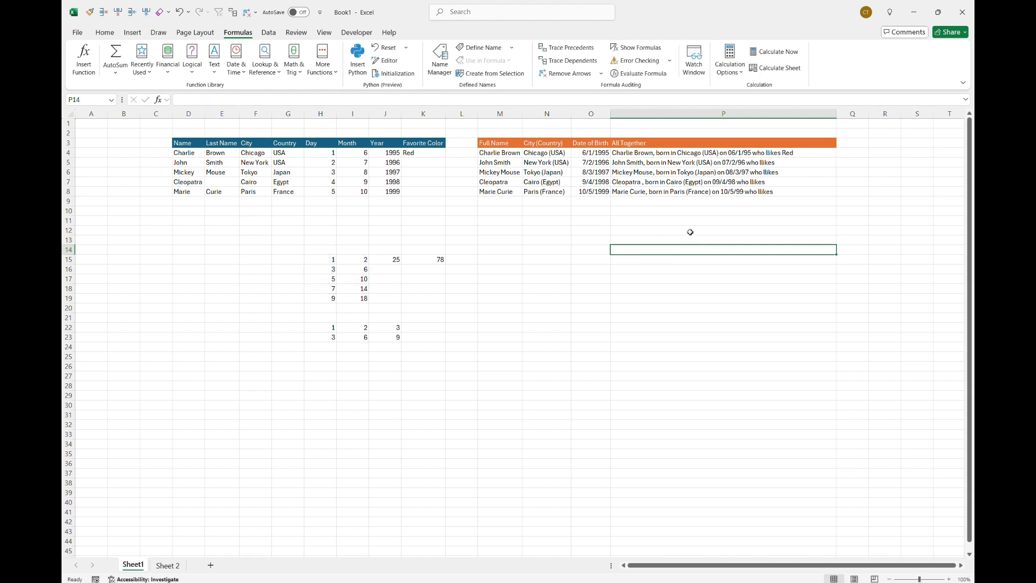
- Examine the color-coded references in P4's formula and compare it with the formulas in the rows below through P7
{"action": "left_click", "coordinate": [505, 232]}
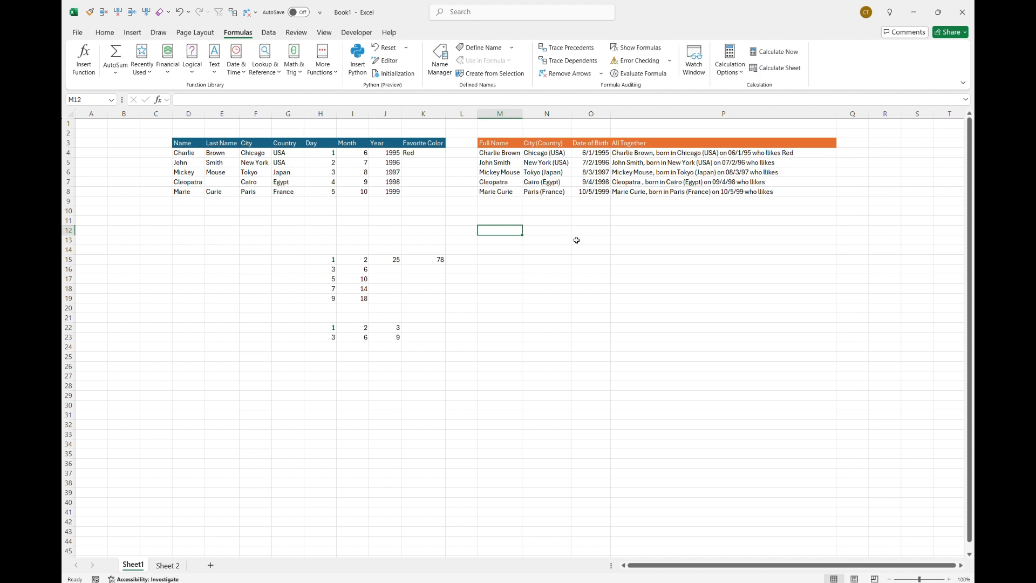
{"action": "left_click", "coordinate": [640, 156]}
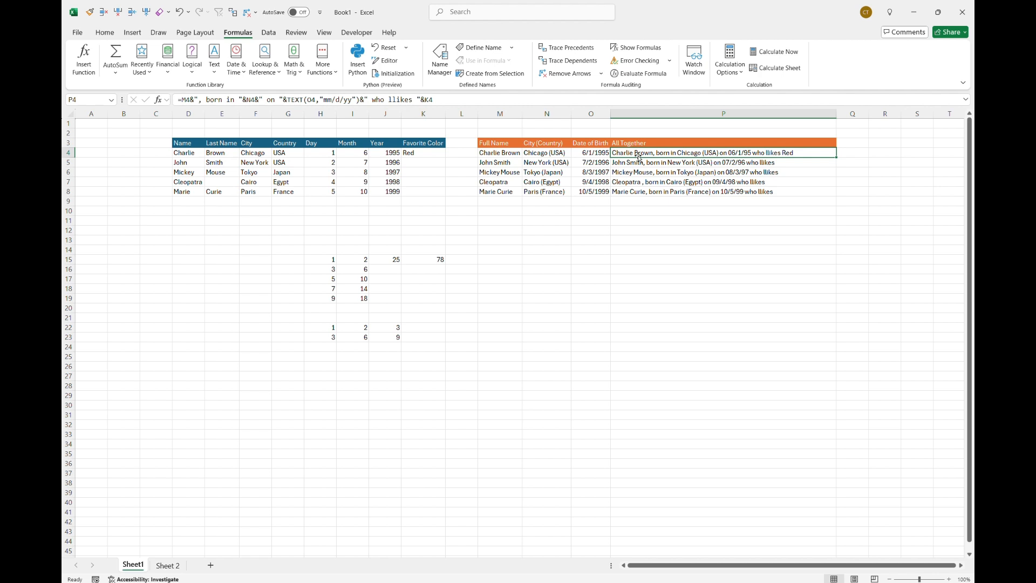
{"action": "left_click", "coordinate": [459, 101]}
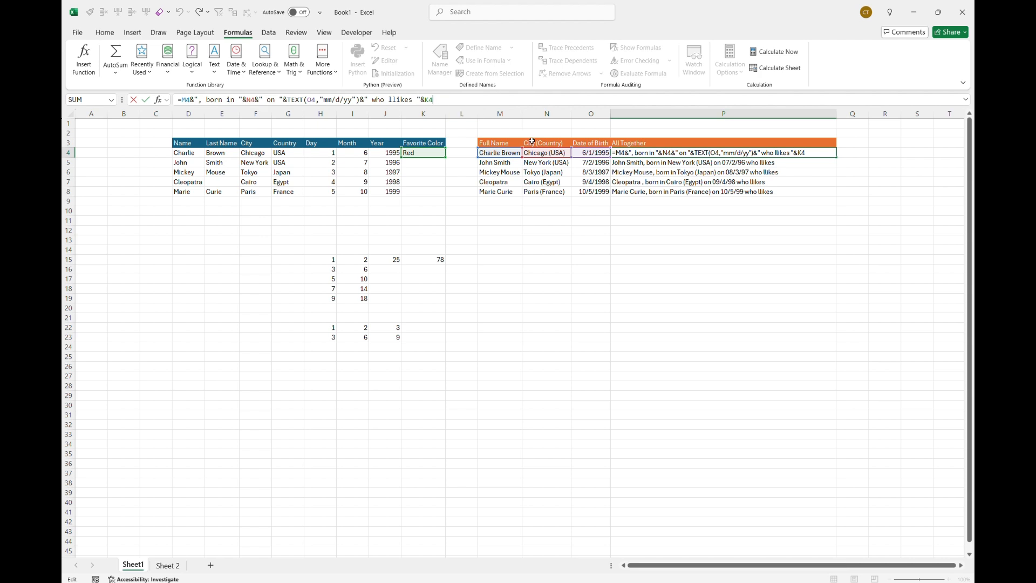
{"action": "key", "text": "ctrl+Return"}
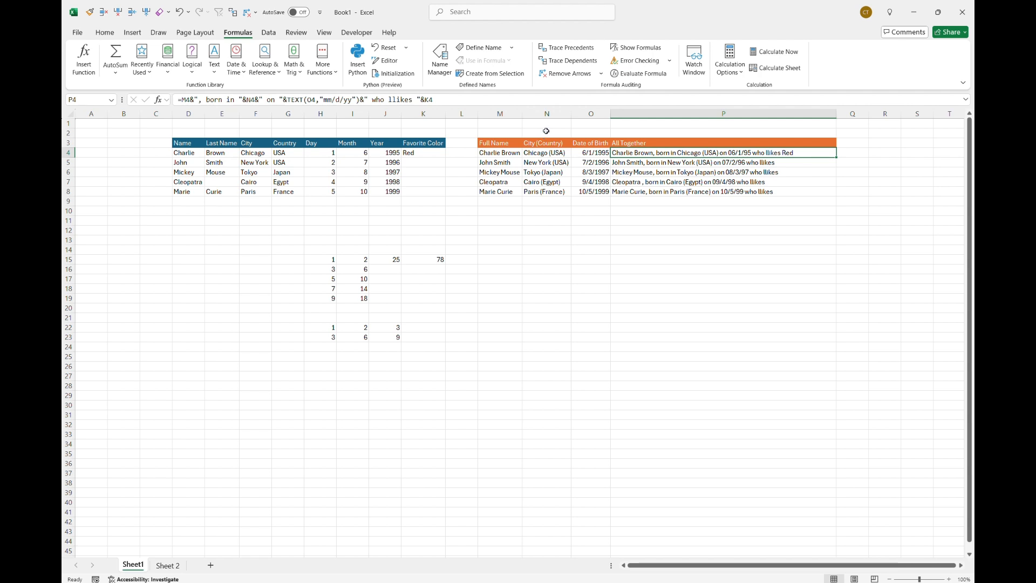
{"action": "key", "text": "Down"}
{"action": "key", "text": "Down"}
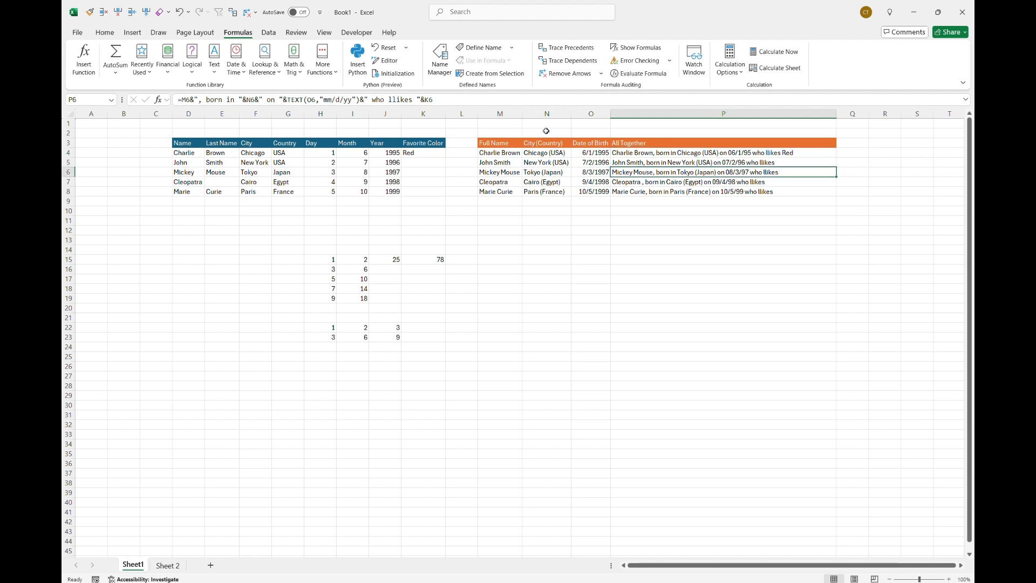
{"action": "key", "text": "Up"}
{"action": "key", "text": "Up"}
{"action": "key", "text": "Down"}
{"action": "key", "text": "Down"}
{"action": "key", "text": "Down"}
{"action": "key", "text": "Up"}
{"action": "key", "text": "Up"}
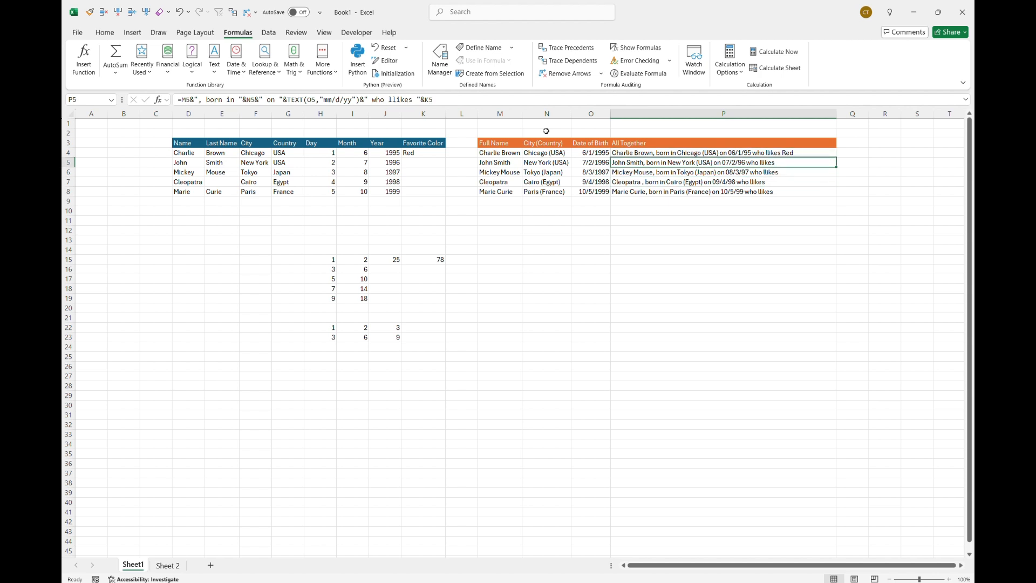
- Inspect the source cells outlined for P5's formula in edit mode and compare it with the neighboring sentence formulas
{"action": "key", "text": "F2"}
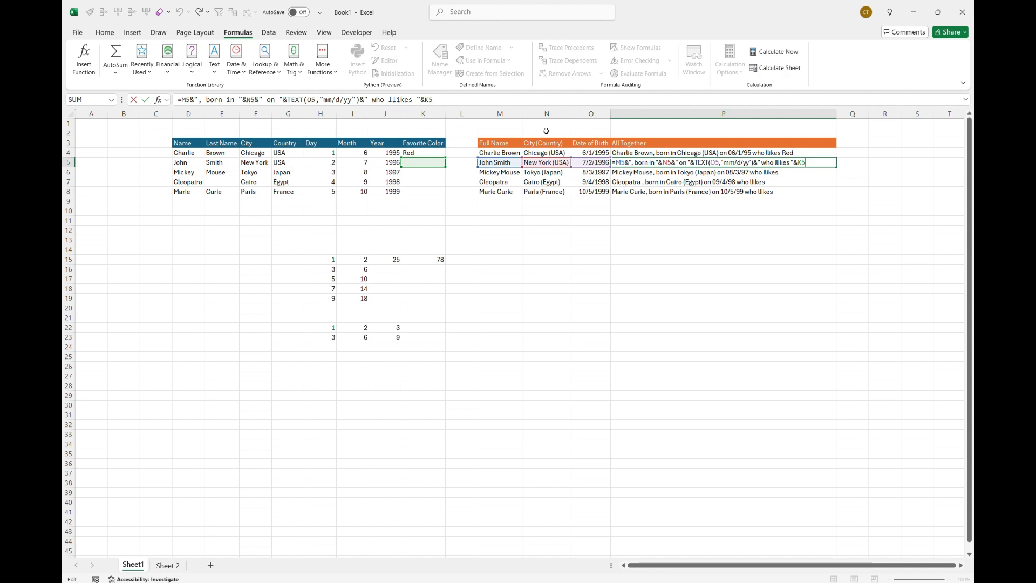
{"action": "key", "text": "Escape"}
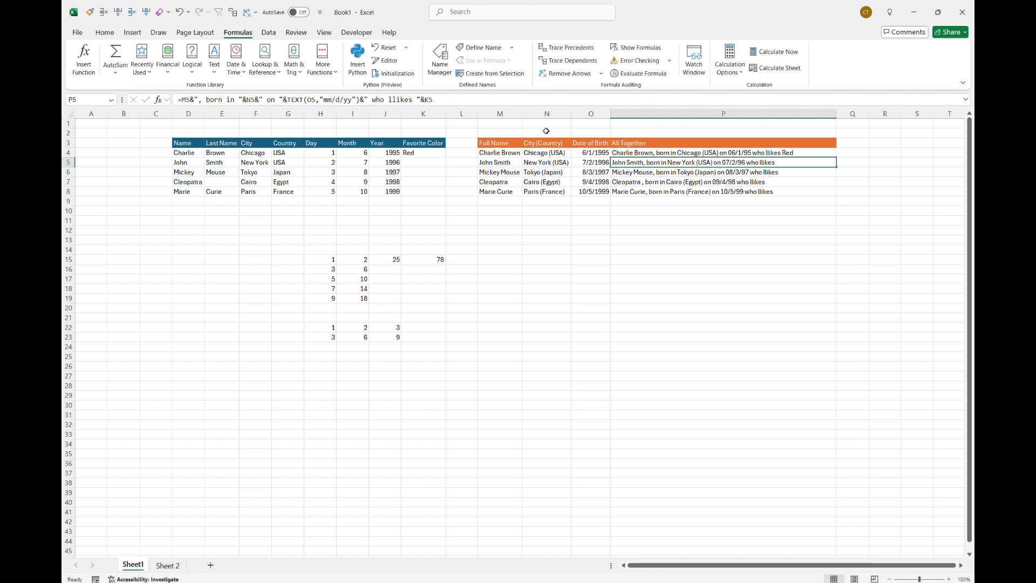
{"action": "key", "text": "F2"}
{"action": "key", "text": "Return"}
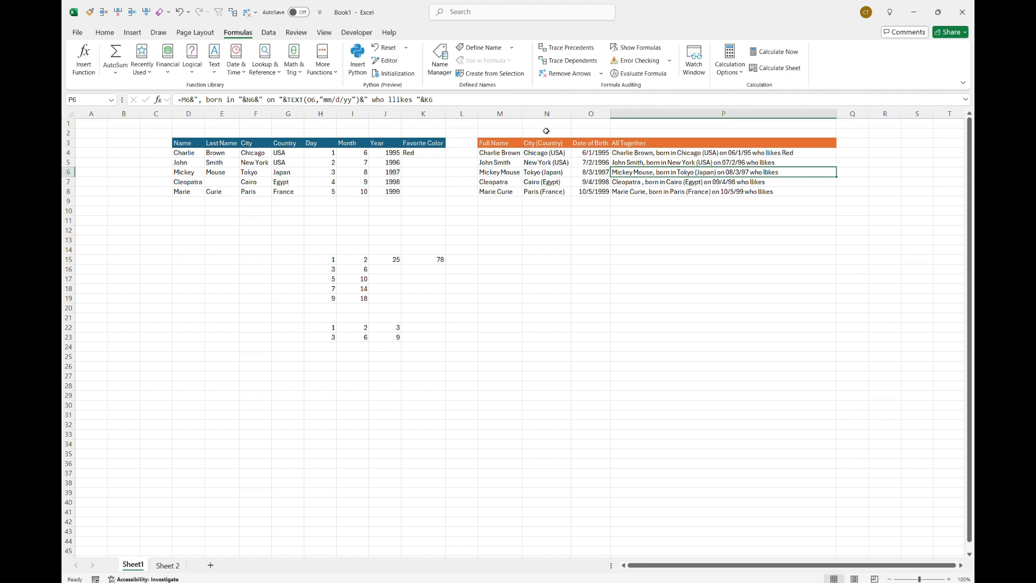
{"action": "key", "text": "Up"}
{"action": "key", "text": "F2"}
{"action": "key", "text": "Escape"}
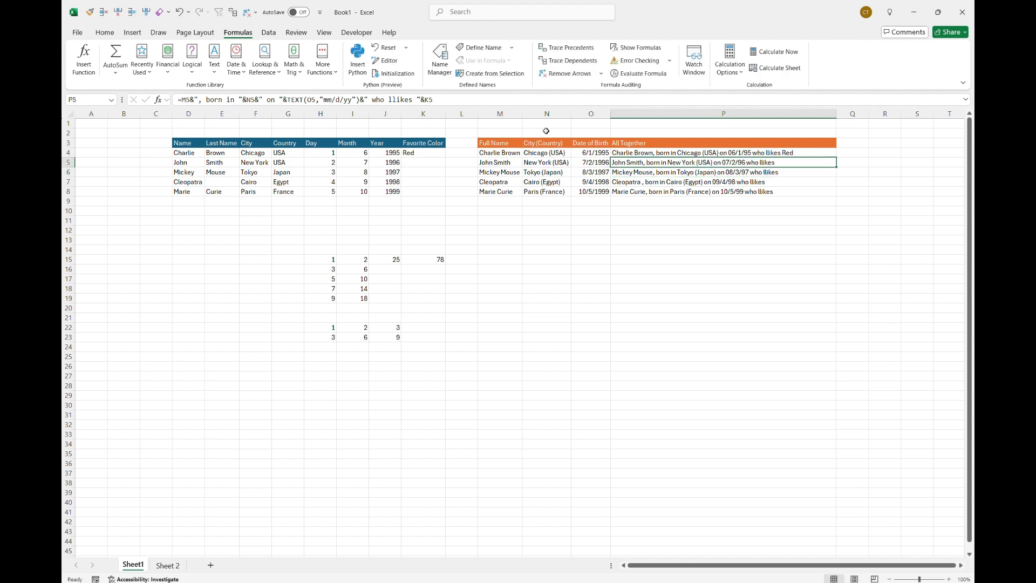
{"action": "key", "text": "F2"}
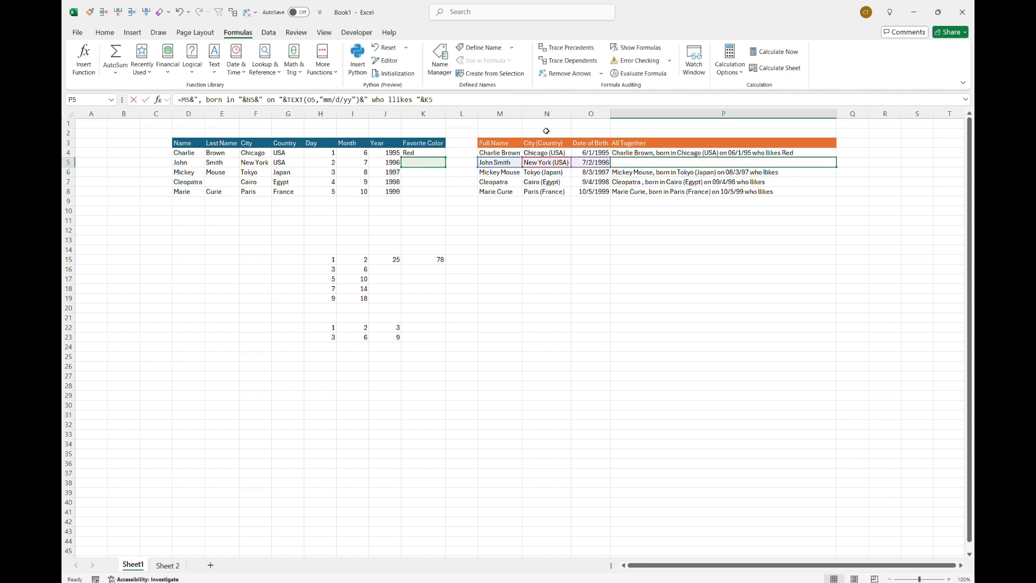
{"action": "key", "text": "Return"}
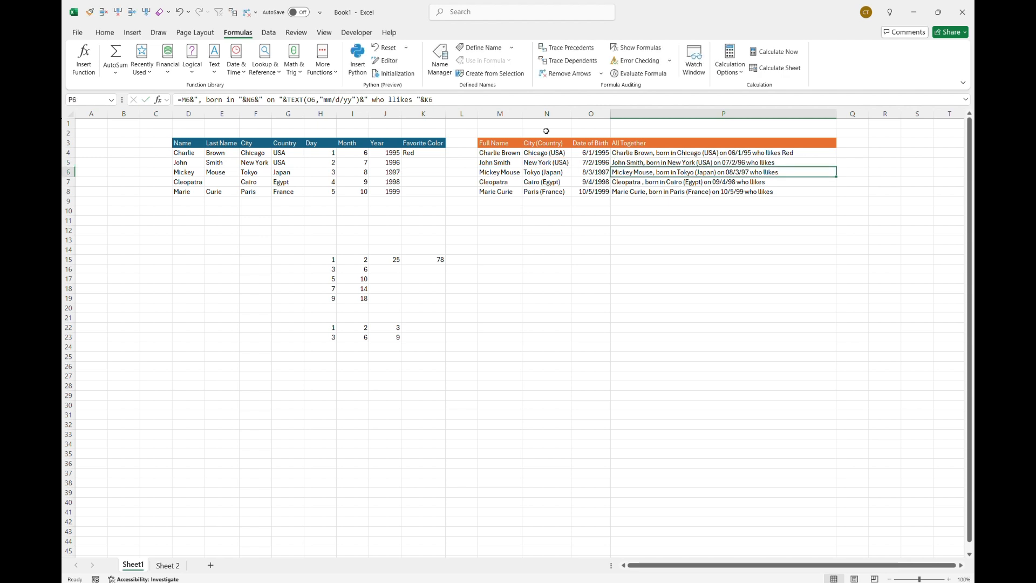
{"action": "key", "text": "Down"}
{"action": "key", "text": "Up"}
{"action": "key", "text": "Up"}
{"action": "key", "text": "Up"}
{"action": "key", "text": "Down"}
{"action": "key", "text": "Down"}
{"action": "key", "text": "Up"}
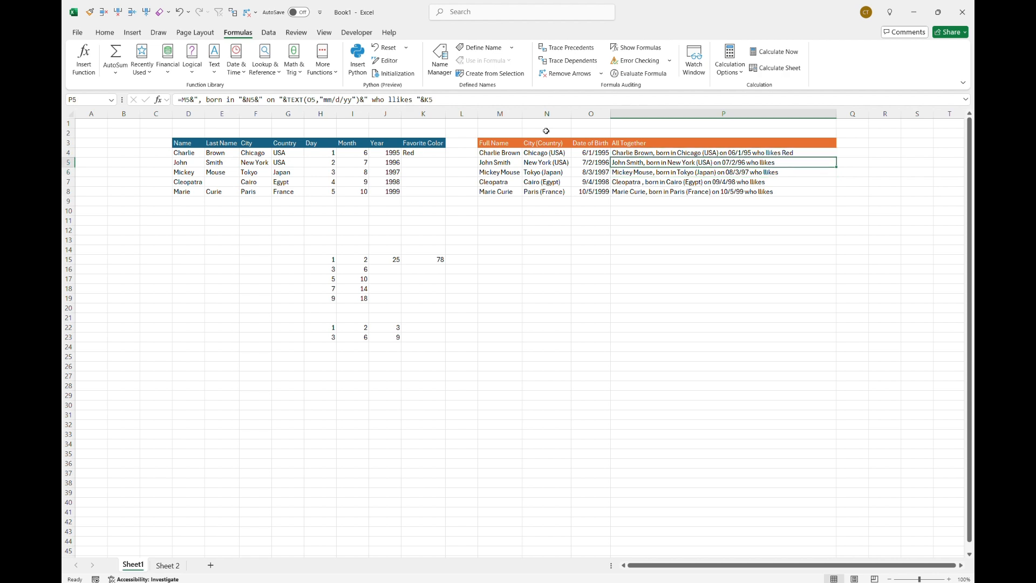
{"action": "key", "text": "F2"}
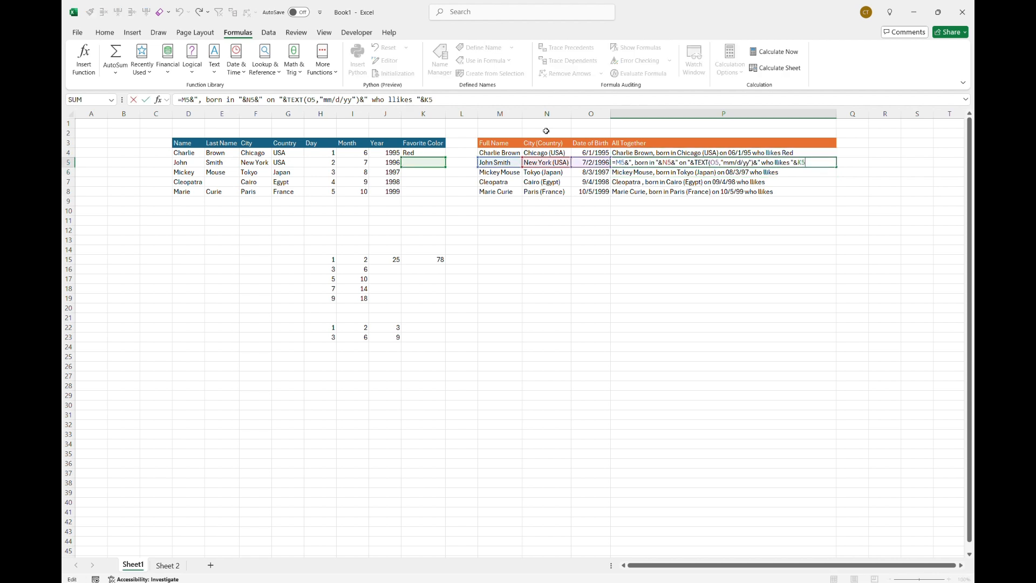
{"action": "key", "text": "Return"}
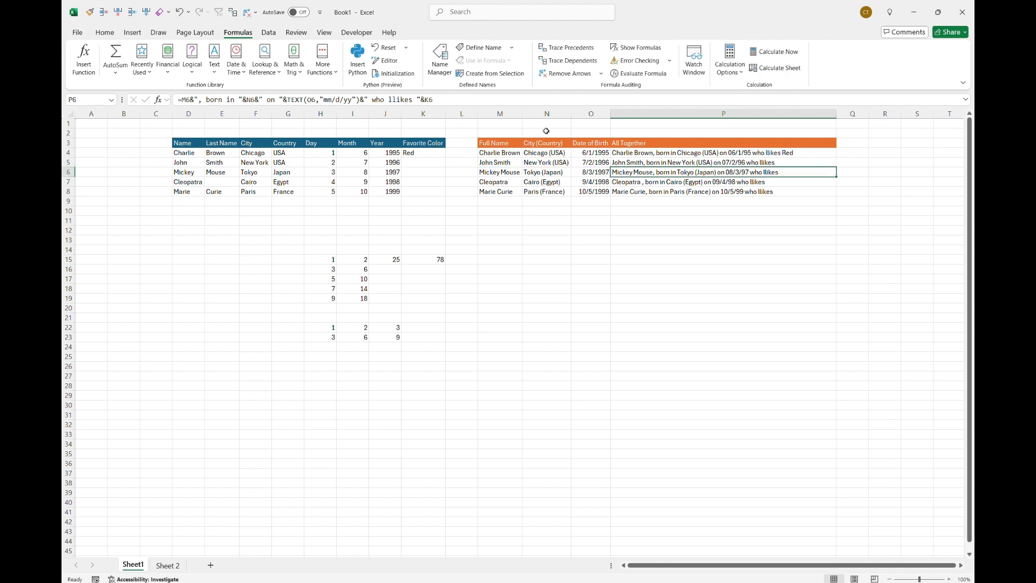
- Open P6's formula, cycle its K6 reference through the absolute and mixed types, and discard the edit
{"action": "key", "text": "F2"}
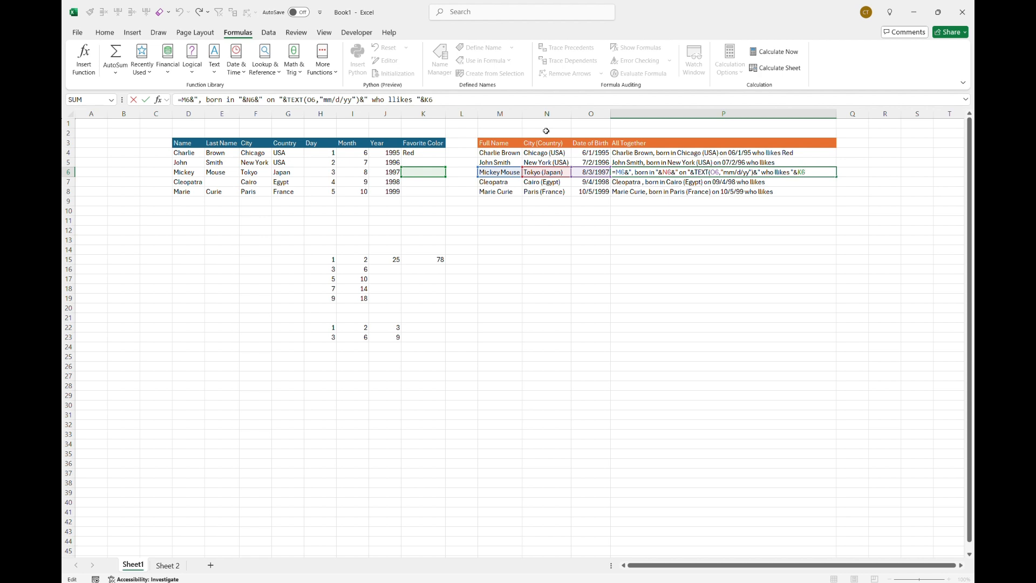
{"action": "key", "text": "F4"}
{"action": "key", "text": "F4"}
{"action": "key", "text": "F4"}
{"action": "key", "text": "F4"}
{"action": "key", "text": "Escape"}
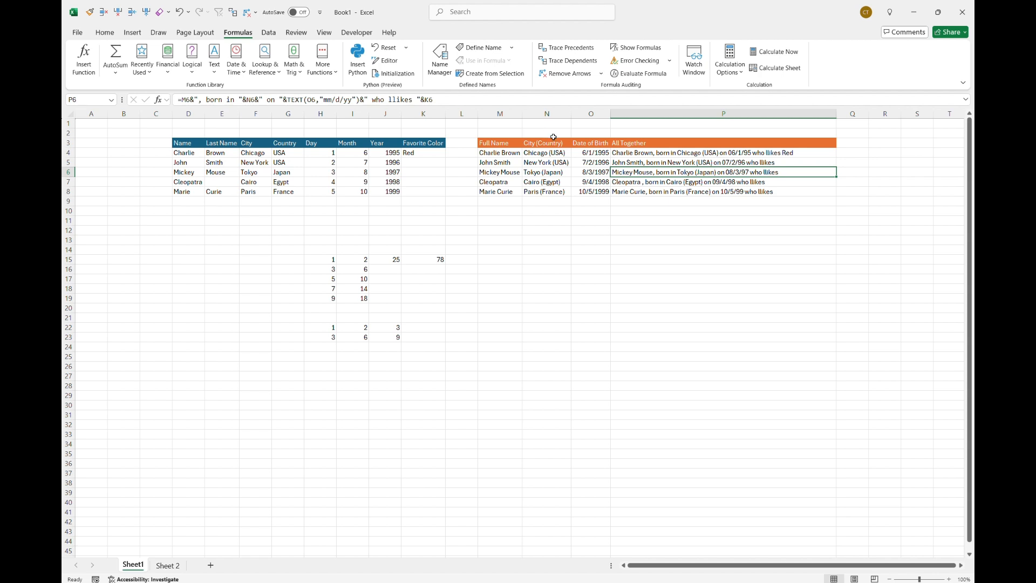
{"action": "left_click", "coordinate": [624, 220]}
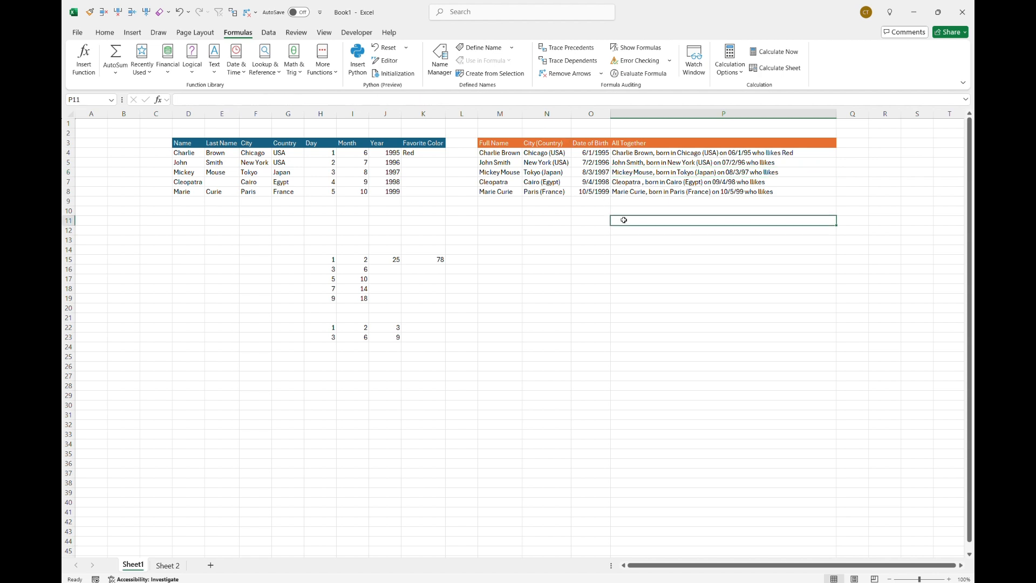
{"action": "key", "text": "Left"}
{"action": "key", "text": "Left"}
{"action": "key", "text": "Left"}
{"action": "key", "text": "Left"}
{"action": "key", "text": "Left"}
{"action": "key", "text": "Left"}
{"action": "key", "text": "Left"}
{"action": "key", "text": "Left"}
{"action": "key", "text": "Left"}
{"action": "key", "text": "Left"}
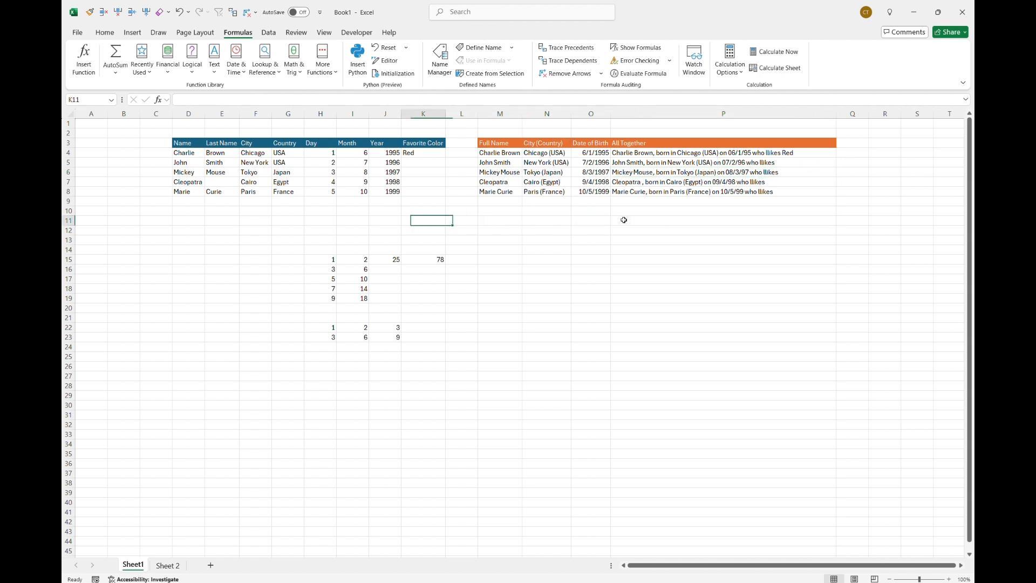
- Select the source data range D4:K8 below the Name to Favorite Color headers
{"action": "key", "text": "Up"}
{"action": "key", "text": "Up"}
{"action": "key", "text": "Left"}
{"action": "key", "text": "Up"}
{"action": "key", "text": "Left"}
{"action": "key", "text": "Up"}
{"action": "key", "text": "Up"}
{"action": "key", "text": "Up"}
{"action": "key", "text": "Up"}
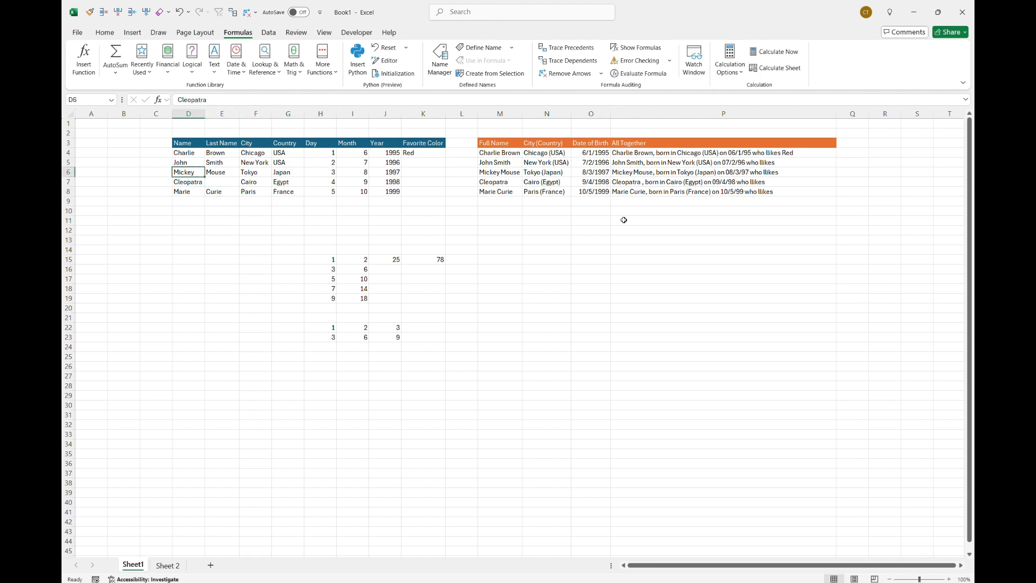
{"action": "key", "text": "shift+Right"}
{"action": "key", "text": "shift+Right"}
{"action": "key", "text": "shift+Right"}
{"action": "key", "text": "shift+Right"}
{"action": "key", "text": "shift+Right"}
{"action": "key", "text": "shift+Right"}
{"action": "key", "text": "shift+Right"}
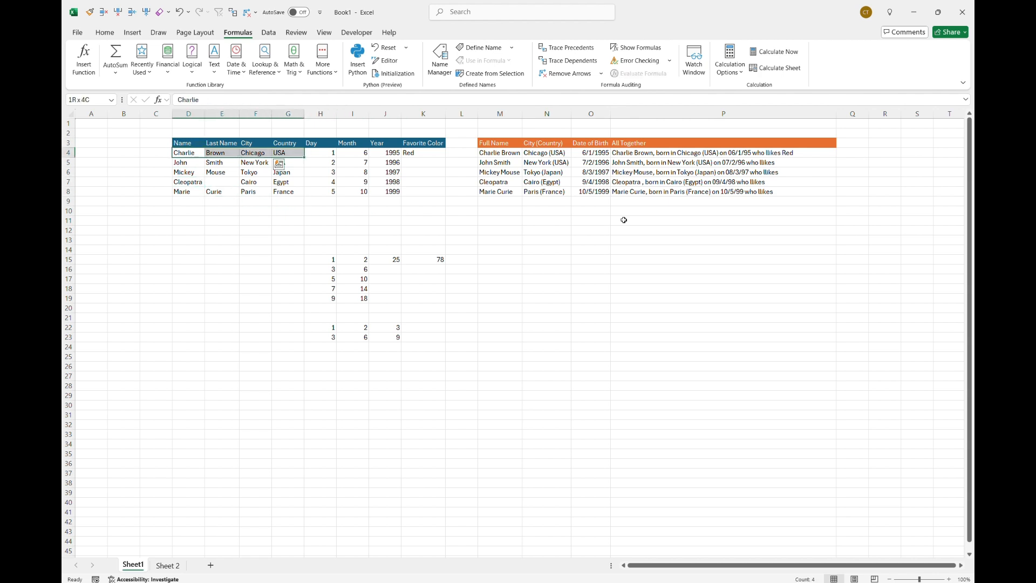
{"action": "key", "text": "shift+Down"}
{"action": "key", "text": "shift+Down"}
{"action": "key", "text": "shift+Down"}
{"action": "key", "text": "shift+Down"}
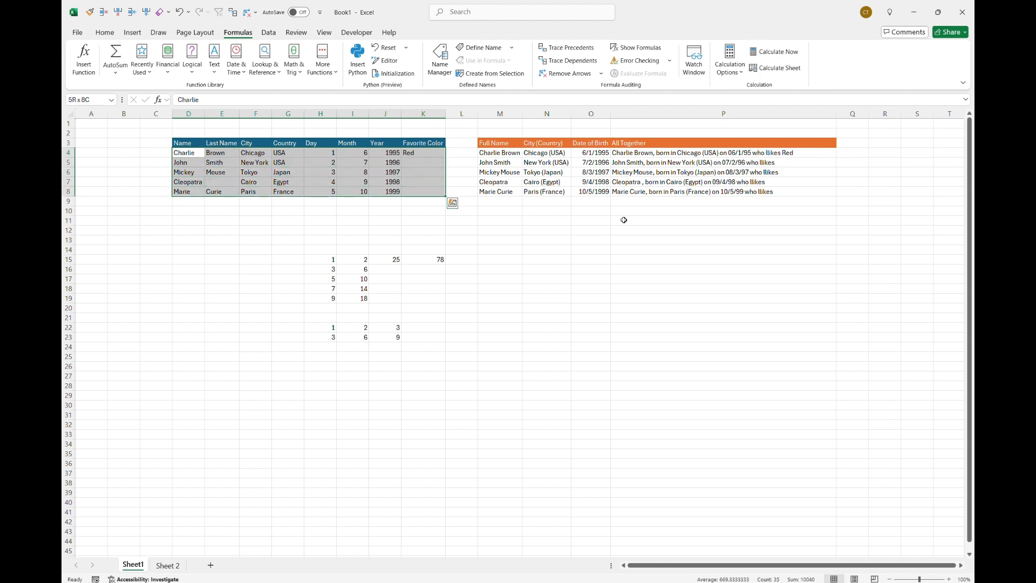
- Select the formula results in M4:P8, from Full Name to All Together
{"action": "key", "text": "Right"}
{"action": "key", "text": "Right"}
{"action": "key", "text": "Right"}
{"action": "key", "text": "Right"}
{"action": "key", "text": "Right"}
{"action": "key", "text": "Right"}
{"action": "key", "text": "Right"}
{"action": "key", "text": "Right"}
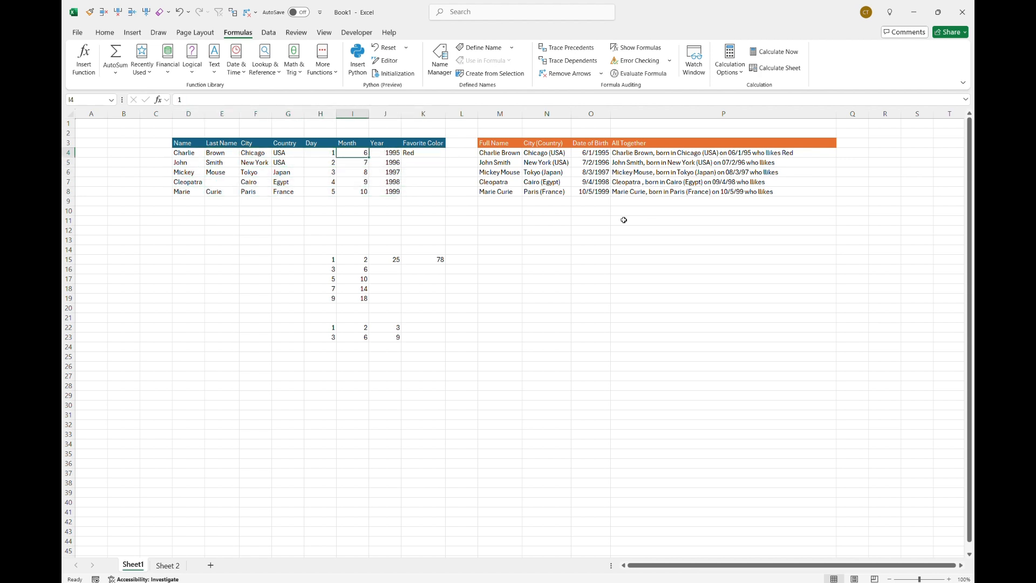
{"action": "key", "text": "Right"}
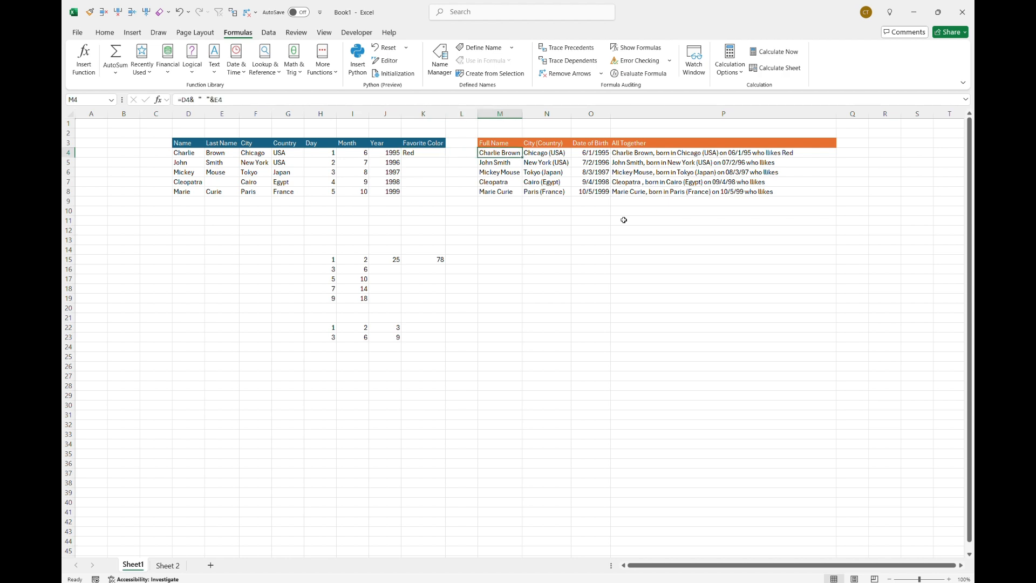
{"action": "key", "text": "shift+Right"}
{"action": "key", "text": "shift+Right"}
{"action": "key", "text": "shift+Right"}
{"action": "key", "text": "shift+Right"}
{"action": "key", "text": "shift+Left"}
{"action": "key", "text": "shift+Down"}
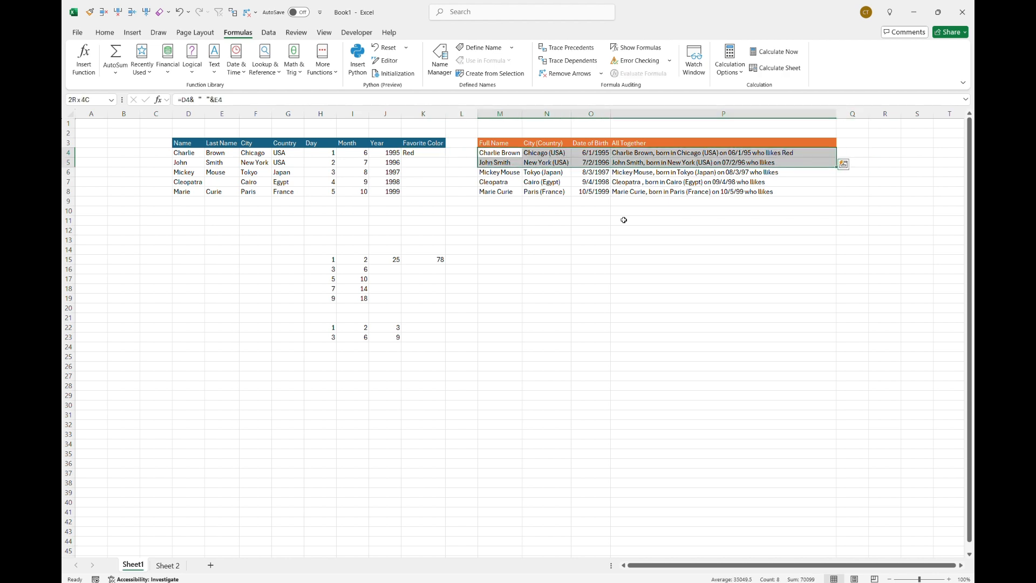
{"action": "key", "text": "shift+Down"}
{"action": "key", "text": "shift+Down"}
{"action": "key", "text": "shift+Down"}
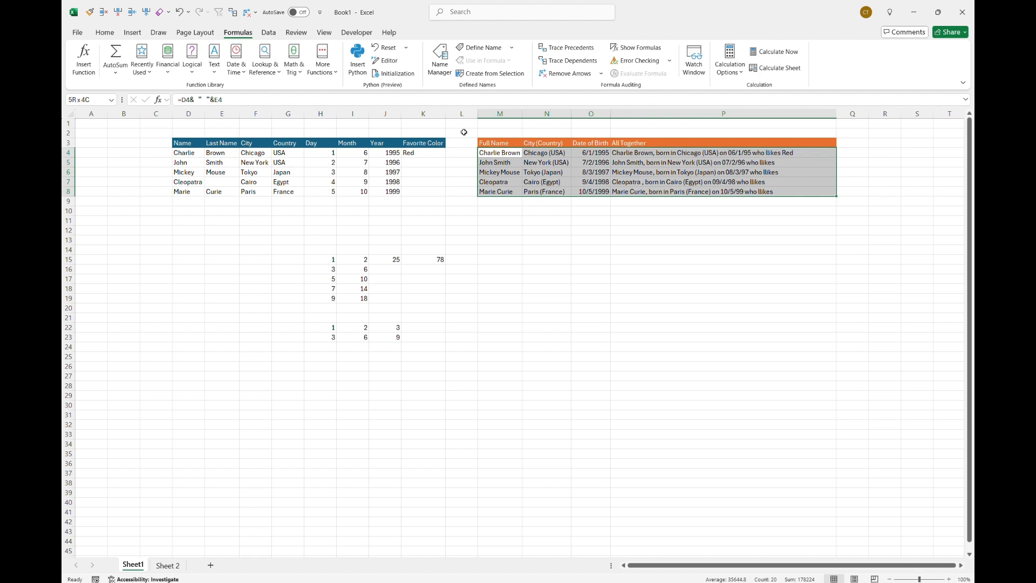
- Select the entries in the source table's Name column, D4:D8
{"action": "left_click", "coordinate": [164, 142]}
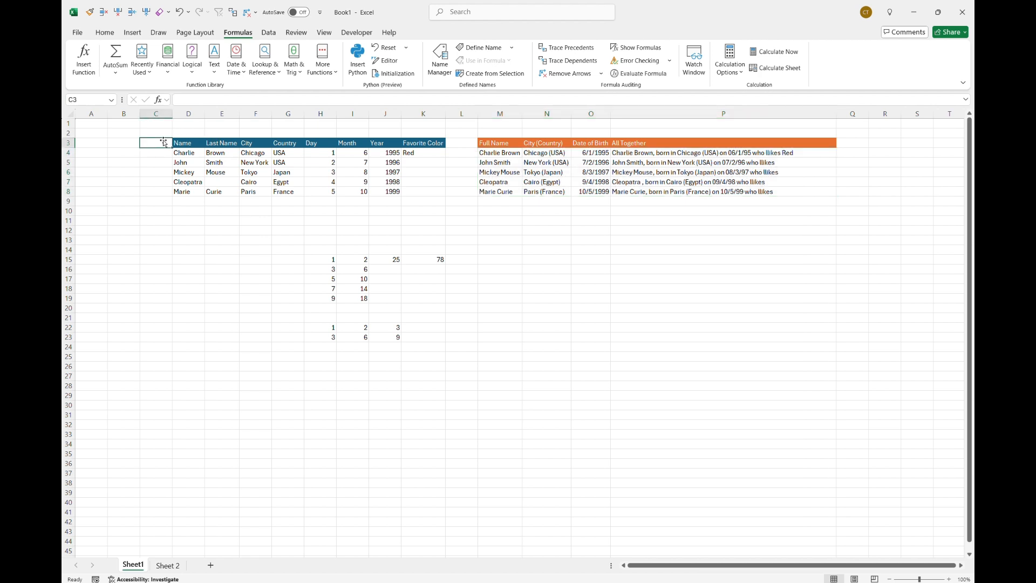
{"action": "key", "text": "Right"}
{"action": "key", "text": "Down"}
{"action": "key", "text": "ctrl+shift+Down"}
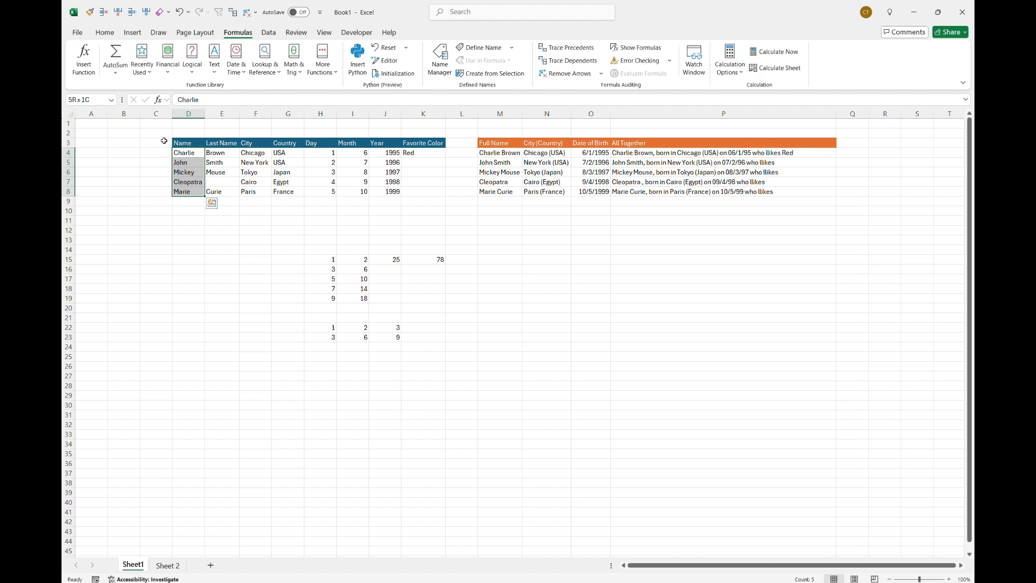
- Examine the formulas across rows 5 and 4 of the Full Name to All Together table, finishing on the date formula in O4
{"action": "left_click", "coordinate": [490, 143]}
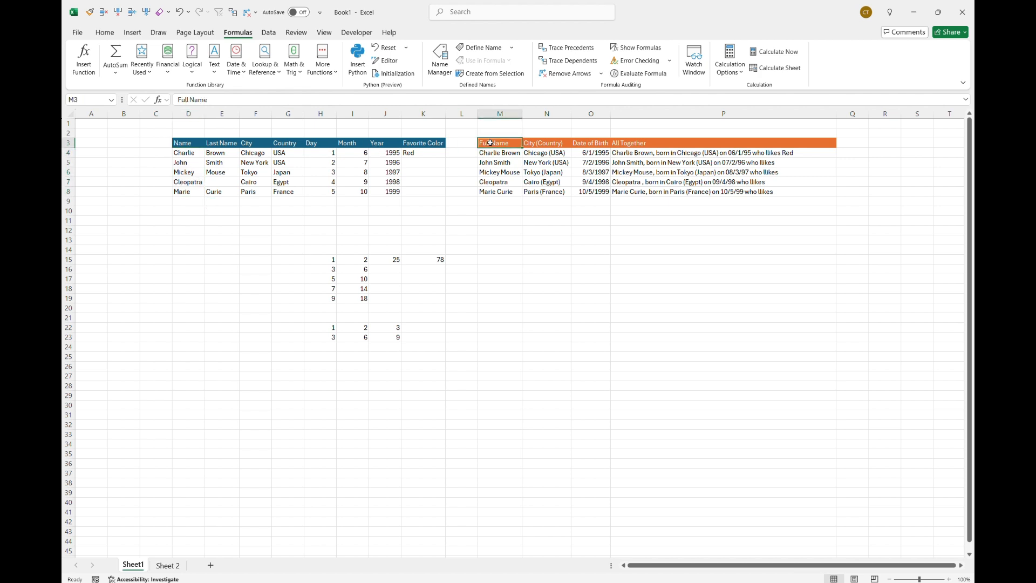
{"action": "key", "text": "Down"}
{"action": "key", "text": "Down"}
{"action": "key", "text": "Right"}
{"action": "key", "text": "Right"}
{"action": "key", "text": "Right"}
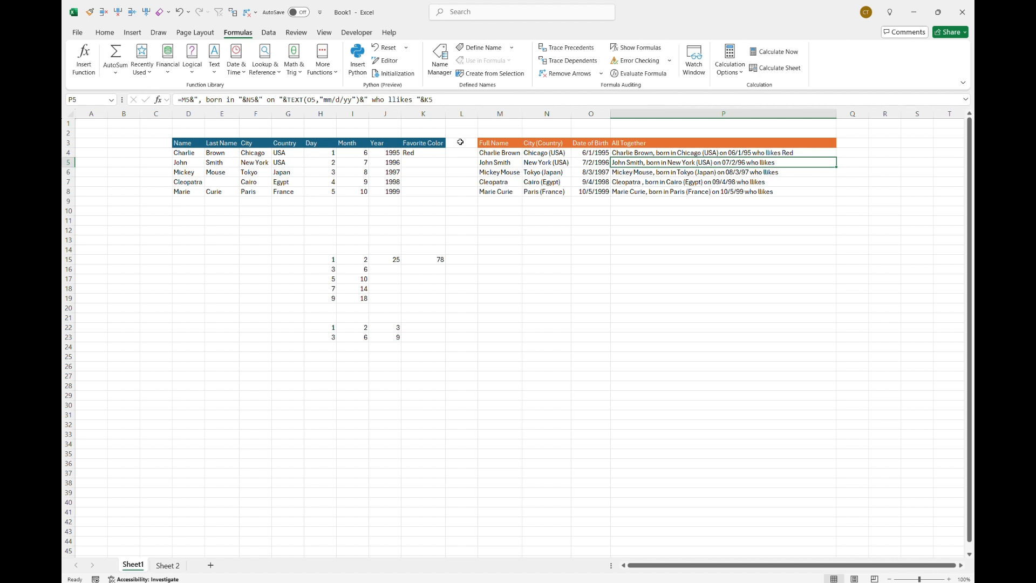
{"action": "key", "text": "Left"}
{"action": "key", "text": "Left"}
{"action": "key", "text": "Left"}
{"action": "key", "text": "Up"}
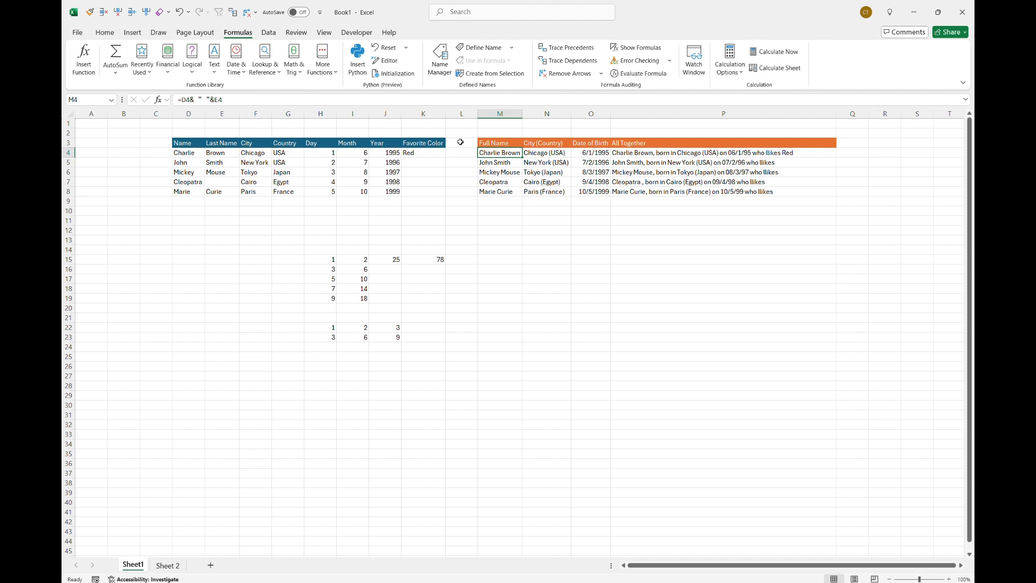
{"action": "key", "text": "Right"}
{"action": "key", "text": "Right"}
{"action": "key", "text": "Right"}
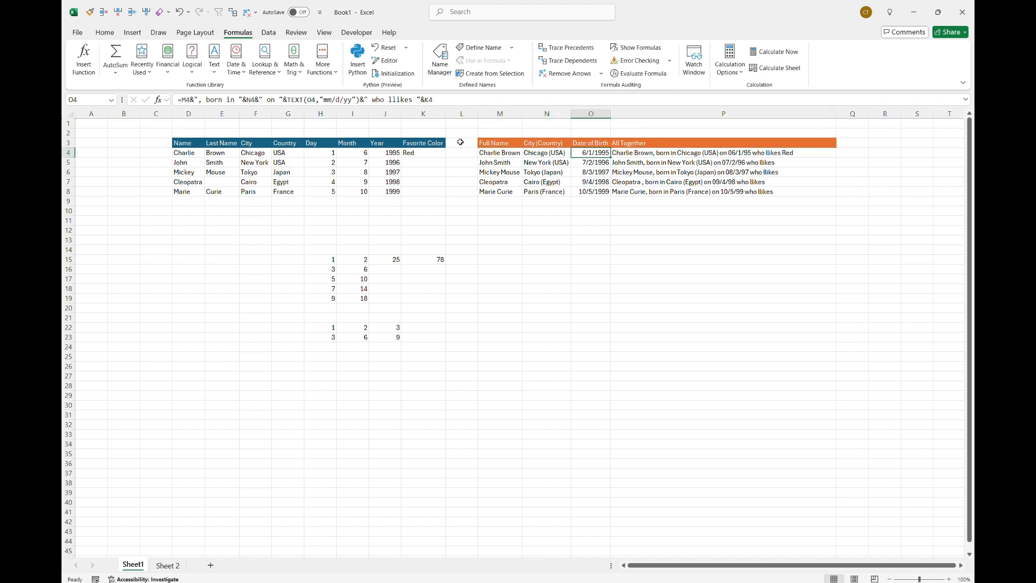
{"action": "key", "text": "Left"}
{"action": "key", "text": "Left"}
{"action": "key", "text": "Left"}
{"action": "key", "text": "Right"}
{"action": "key", "text": "Right"}
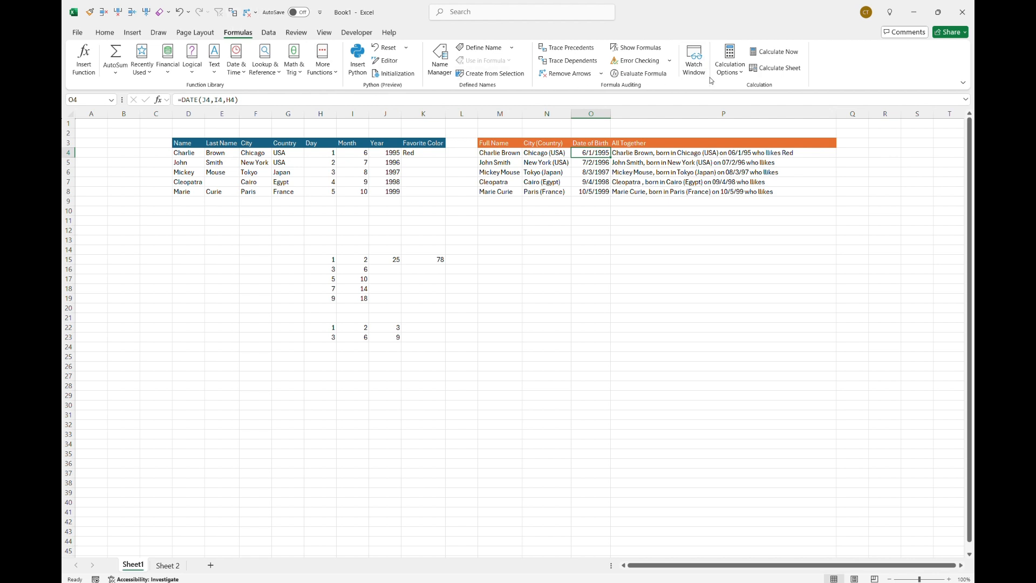
- Switch the workbook's calculation mode to Manual
{"action": "left_click", "coordinate": [730, 67]}
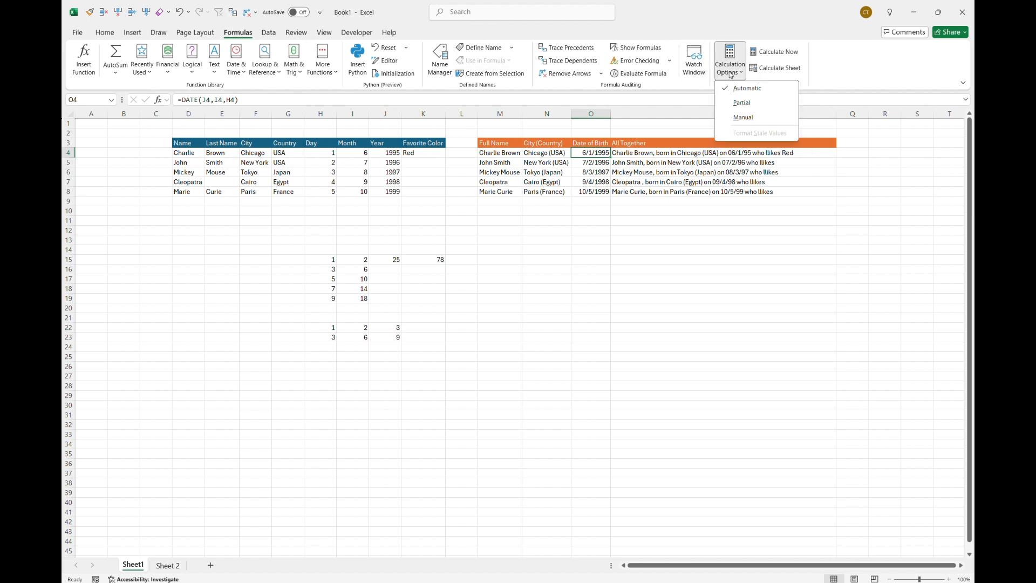
{"action": "left_click", "coordinate": [765, 120]}
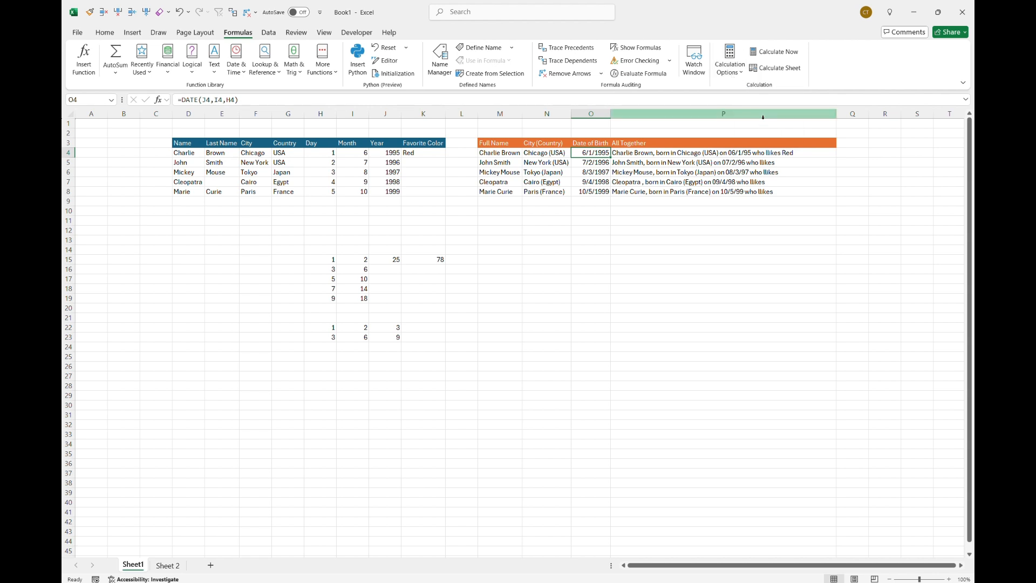
{"action": "left_click", "coordinate": [631, 206]}
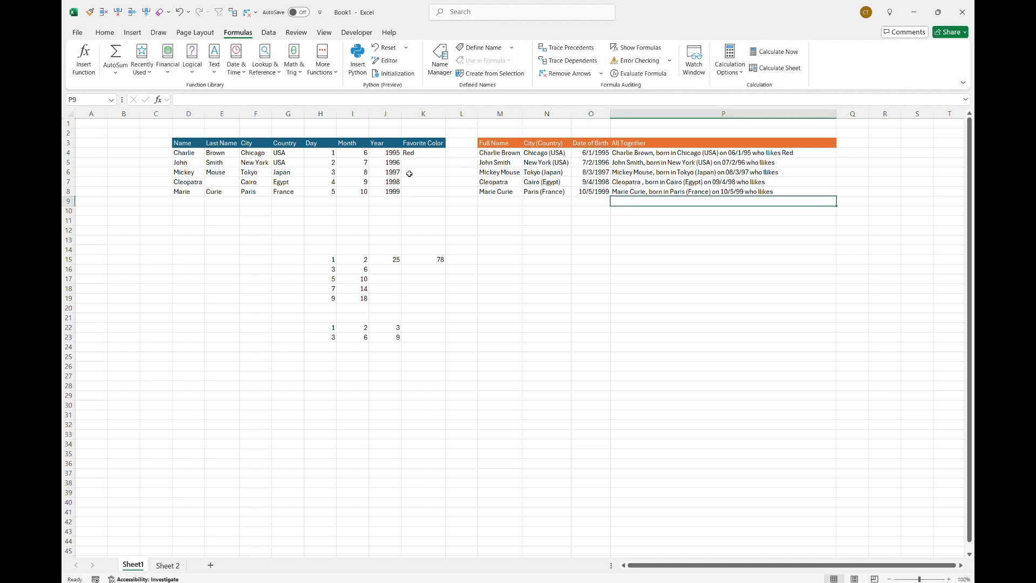
- Set the Month in I5 to 12 and dismiss the stale values notice
{"action": "left_click", "coordinate": [354, 163]}
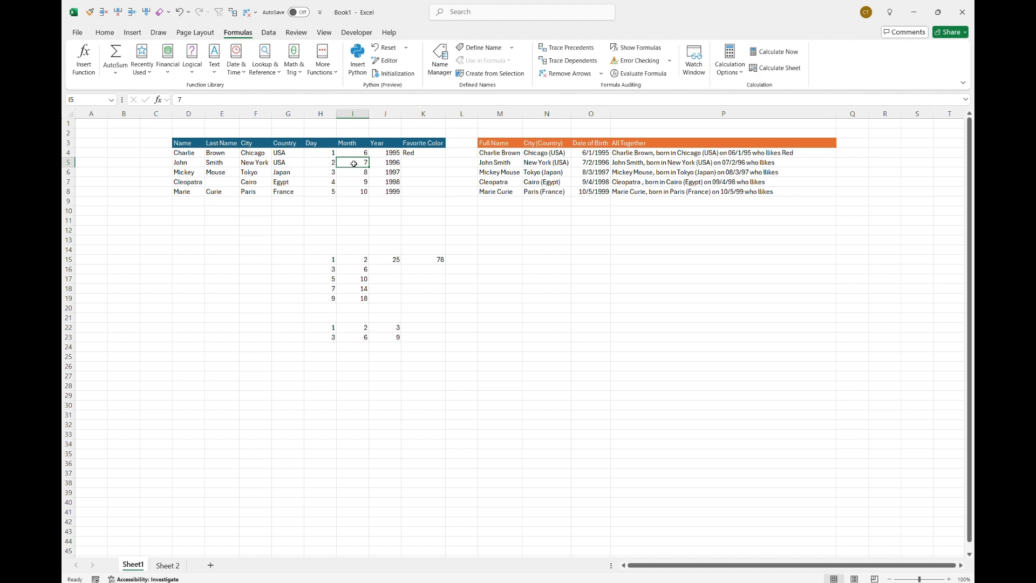
{"action": "type", "text": "12"}
{"action": "key", "text": "Return"}
{"action": "left_click", "coordinate": [359, 163]}
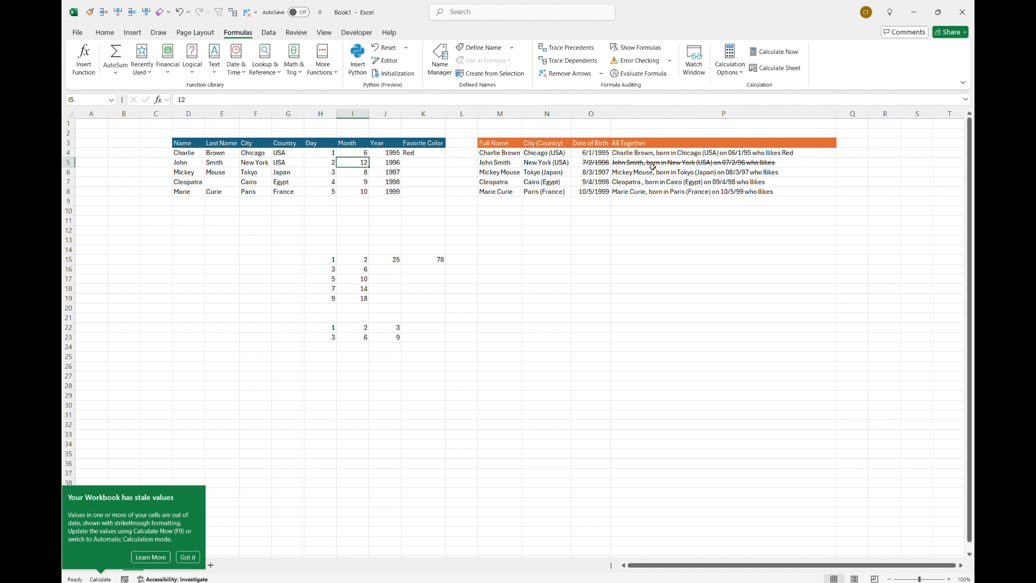
{"action": "left_click", "coordinate": [187, 557]}
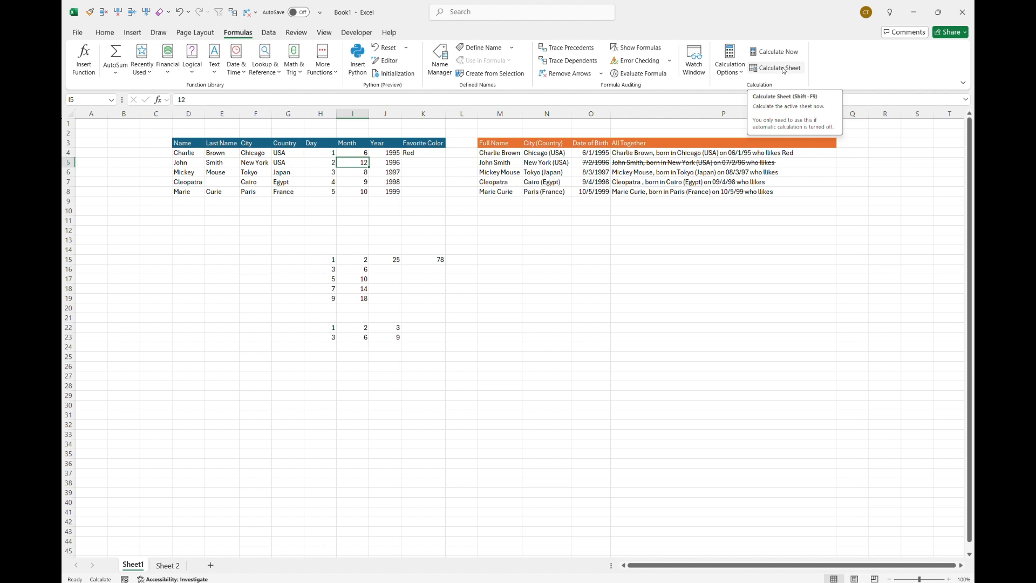
- Turn the Format Stale Values option off and back on
{"action": "left_click", "coordinate": [730, 59]}
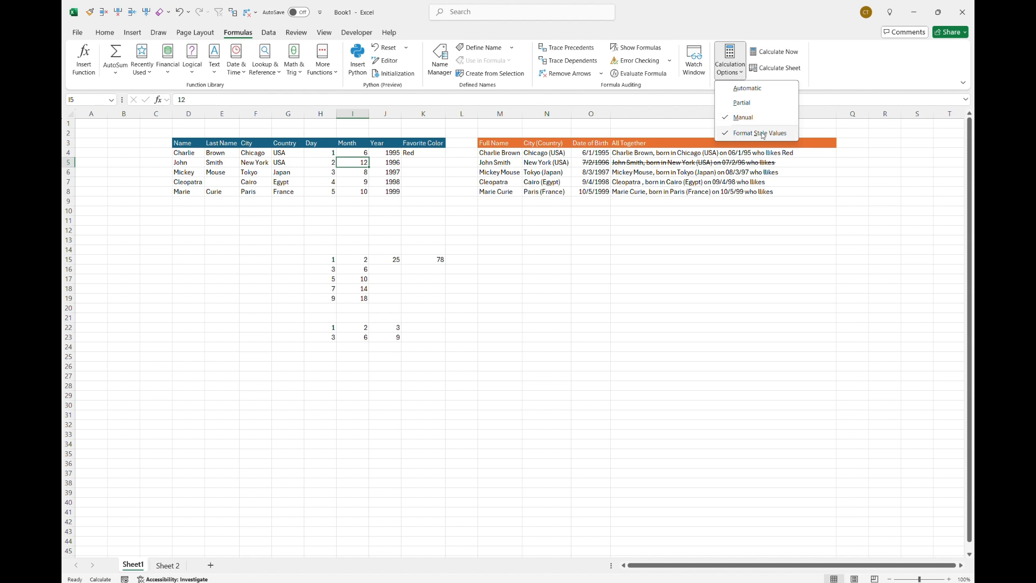
{"action": "left_click", "coordinate": [762, 133]}
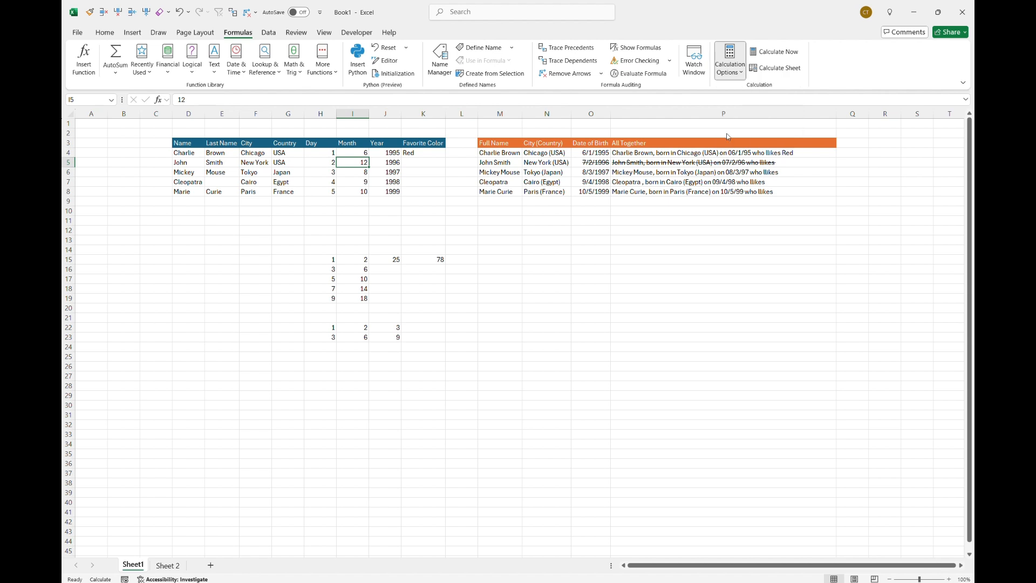
{"action": "left_click", "coordinate": [730, 62]}
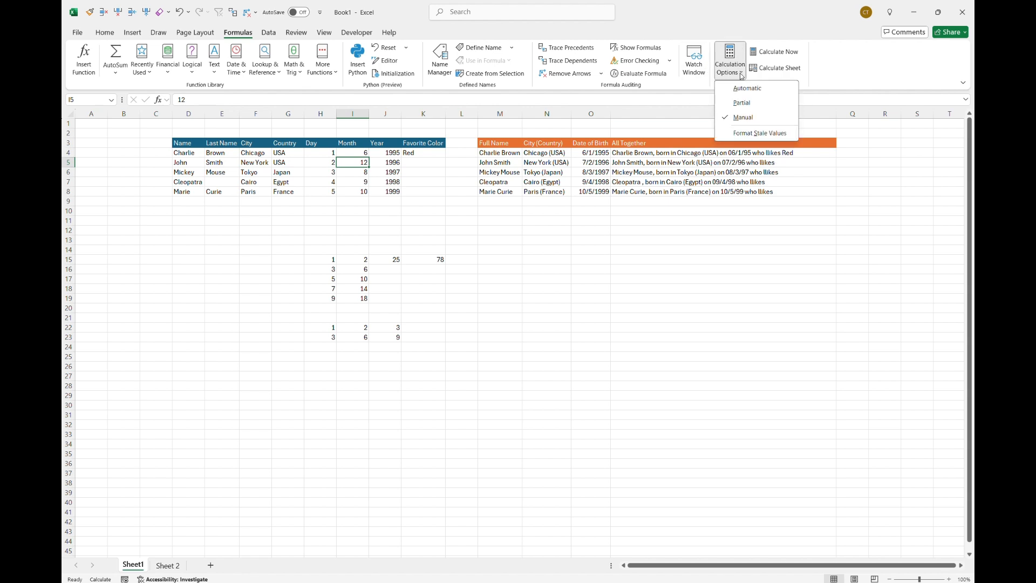
{"action": "left_click", "coordinate": [725, 133]}
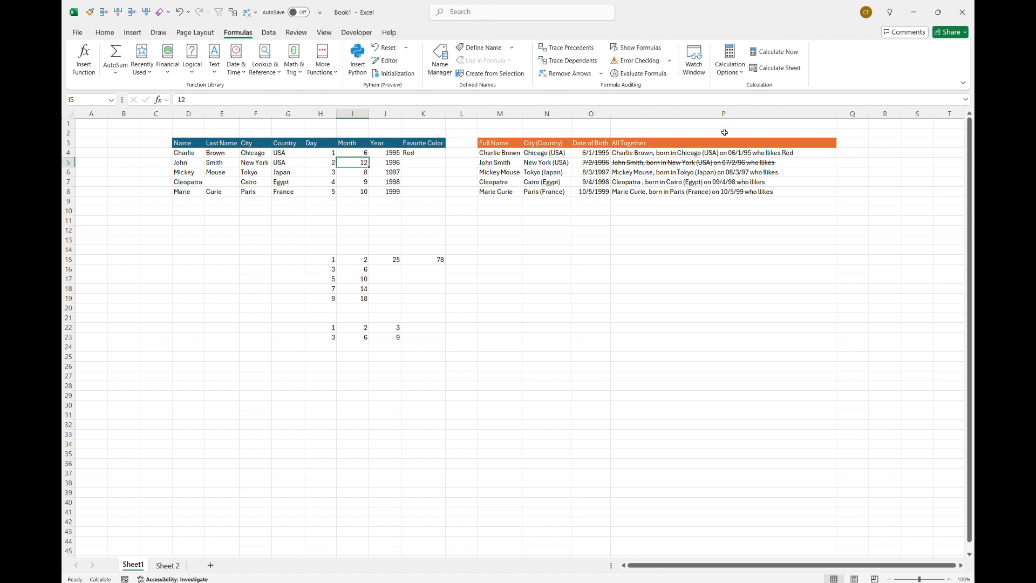
- Fill the Date of Birth and All Together formulas from O4:P4 down through row 8
{"action": "left_click", "coordinate": [589, 154]}
{"action": "key", "text": "ctrl+shift+Right"}
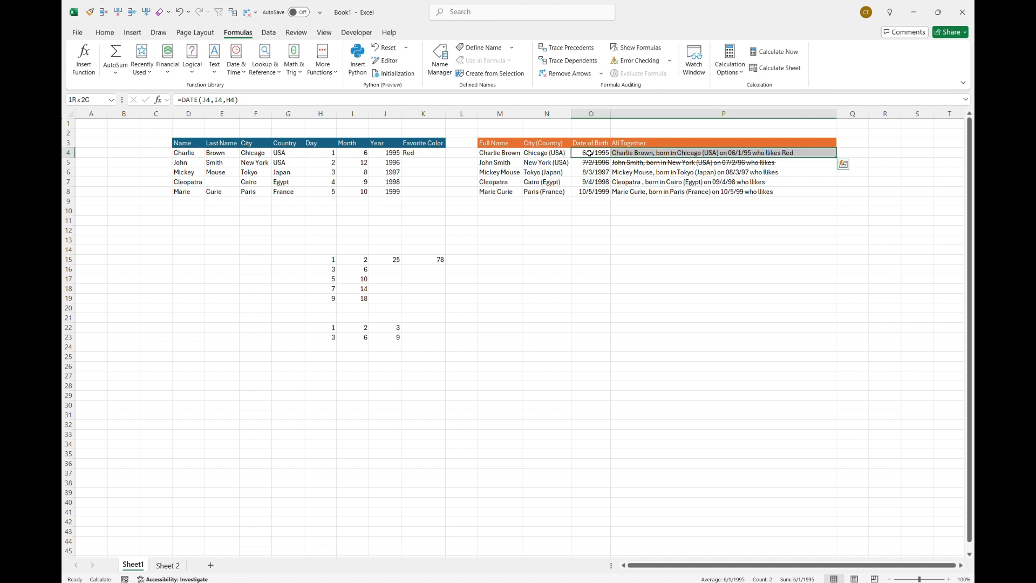
{"action": "key", "text": "ctrl+shift+Down"}
{"action": "key", "text": "ctrl+d"}
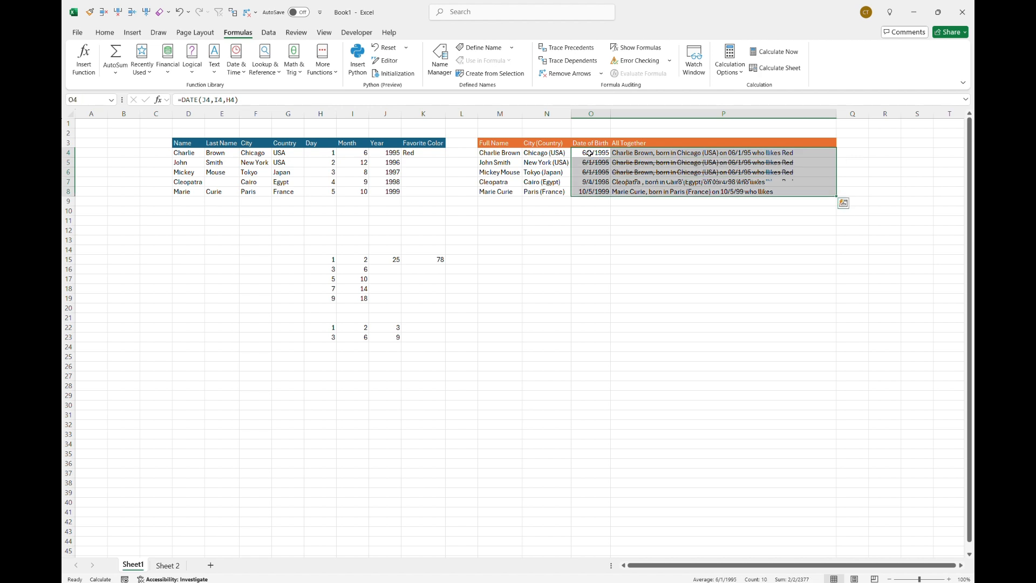
{"action": "left_click", "coordinate": [604, 204]}
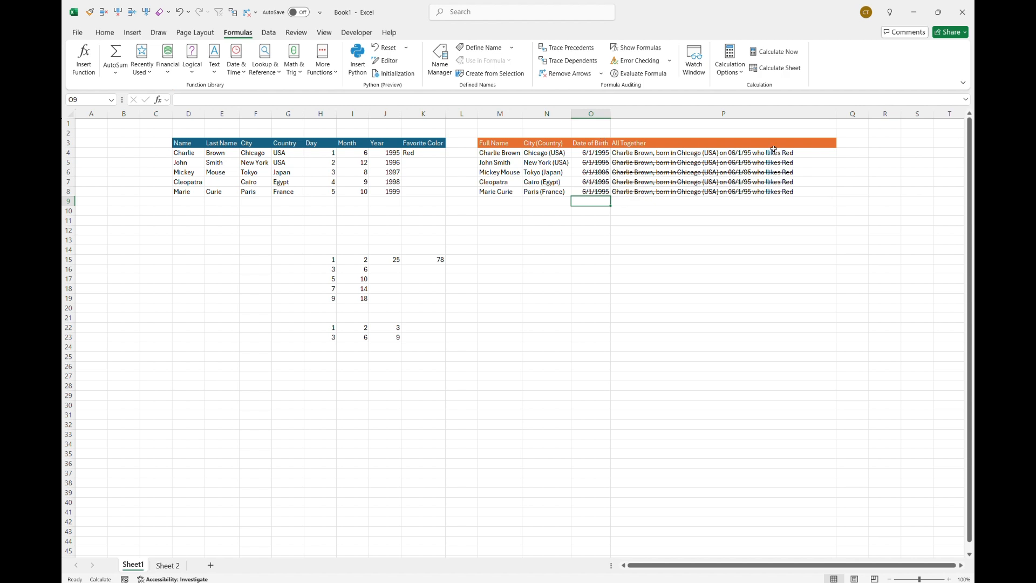
{"action": "left_click", "coordinate": [808, 144]}
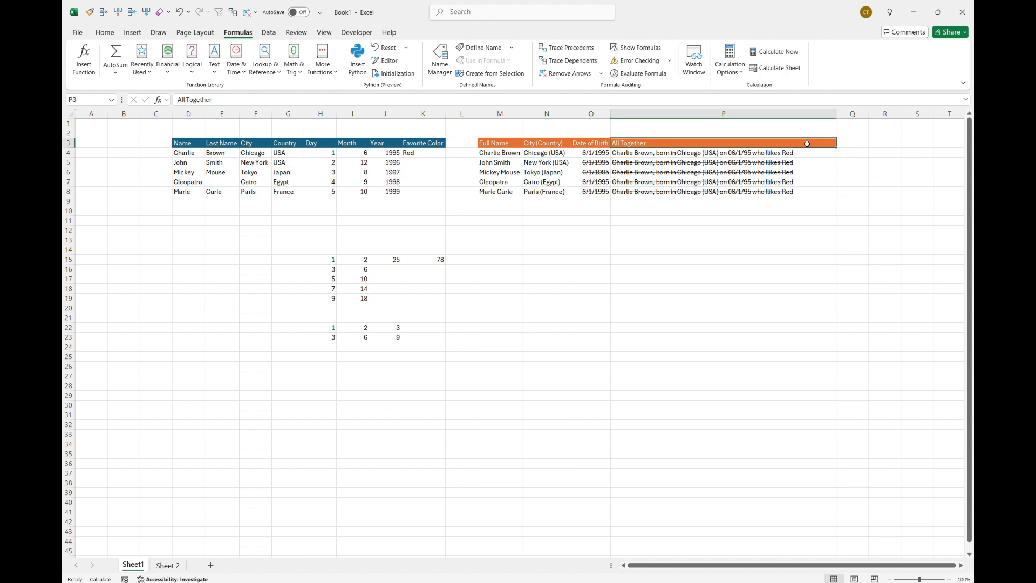
- Recalculate only the Date of Birth in O5 by re-entering its existing formula
{"action": "left_click", "coordinate": [593, 163]}
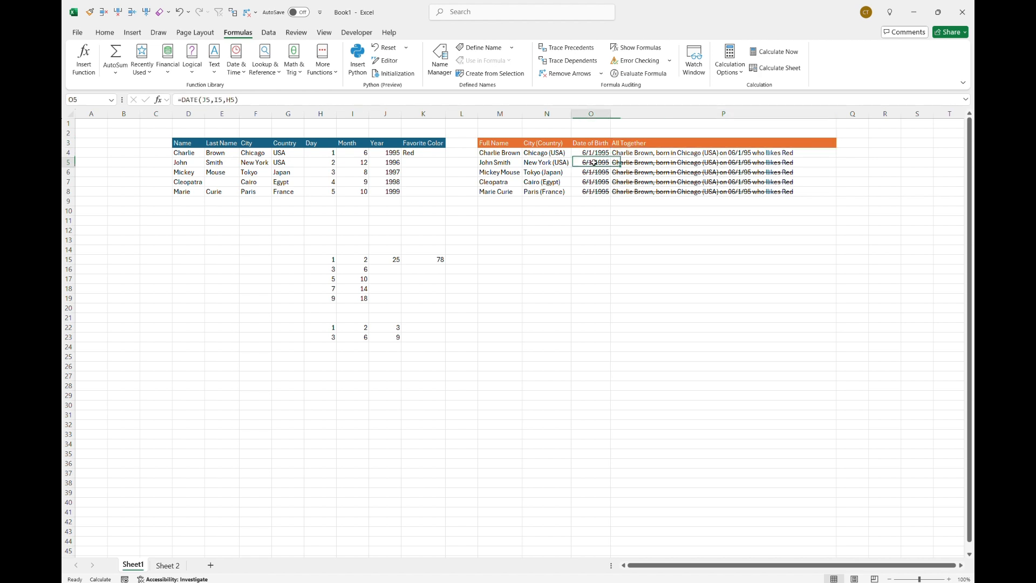
{"action": "left_click", "coordinate": [370, 98]}
{"action": "key", "text": "Return"}
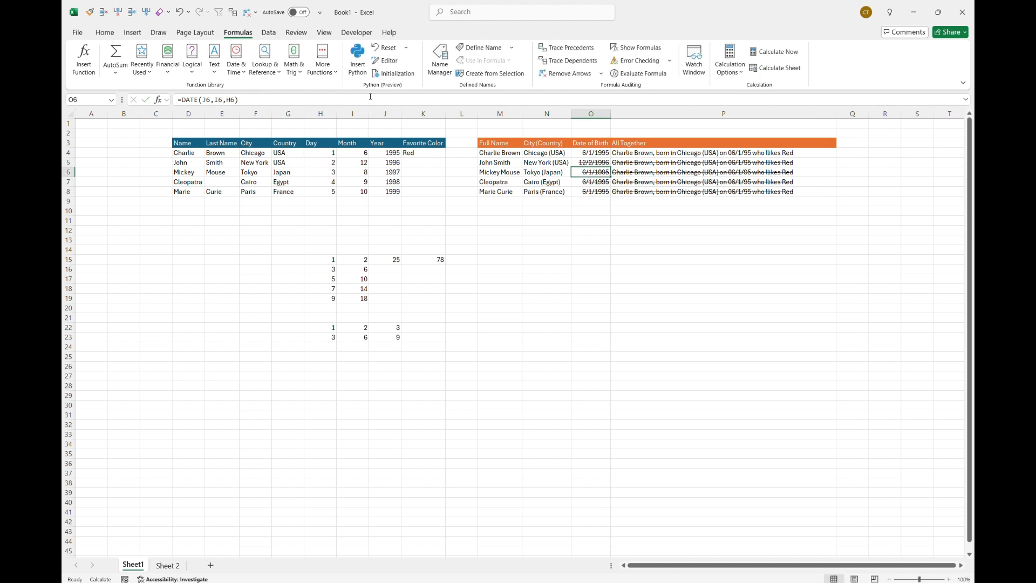
{"action": "key", "text": "Up"}
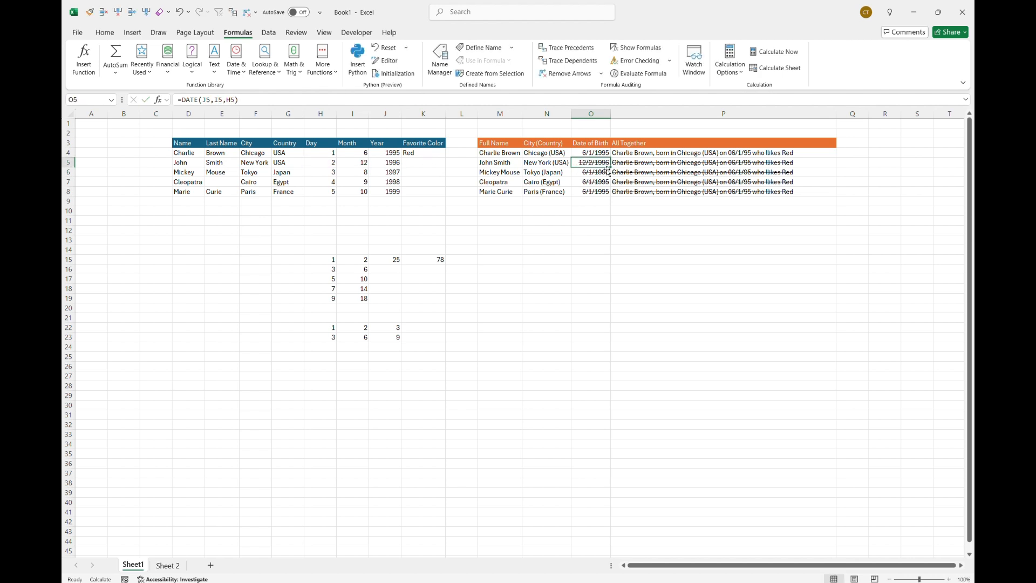
- Re-enter the existing Date of Birth formulas in O4 and O5 without changing them
{"action": "key", "text": "Up"}
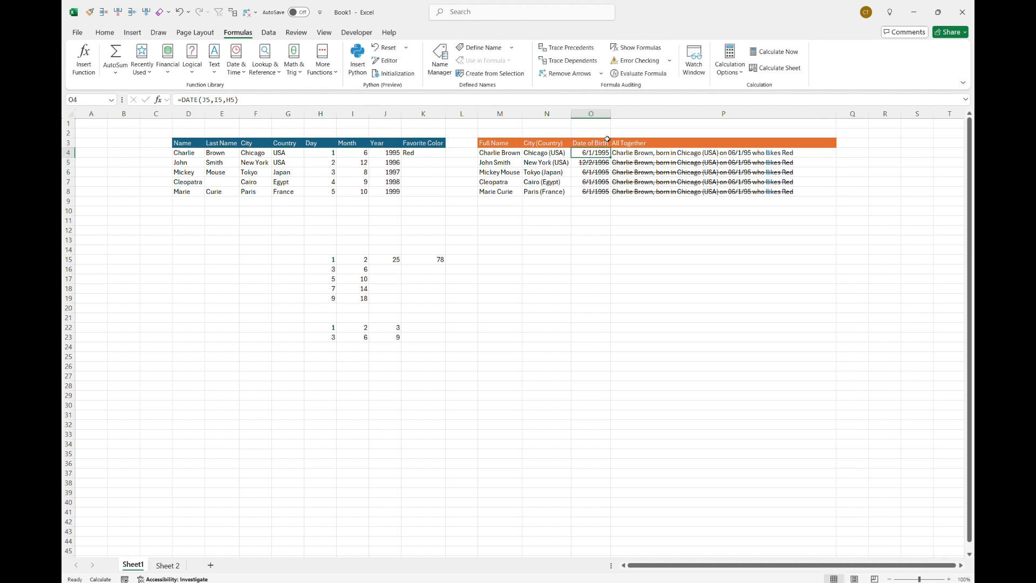
{"action": "left_click", "coordinate": [603, 101]}
{"action": "key", "text": "Return"}
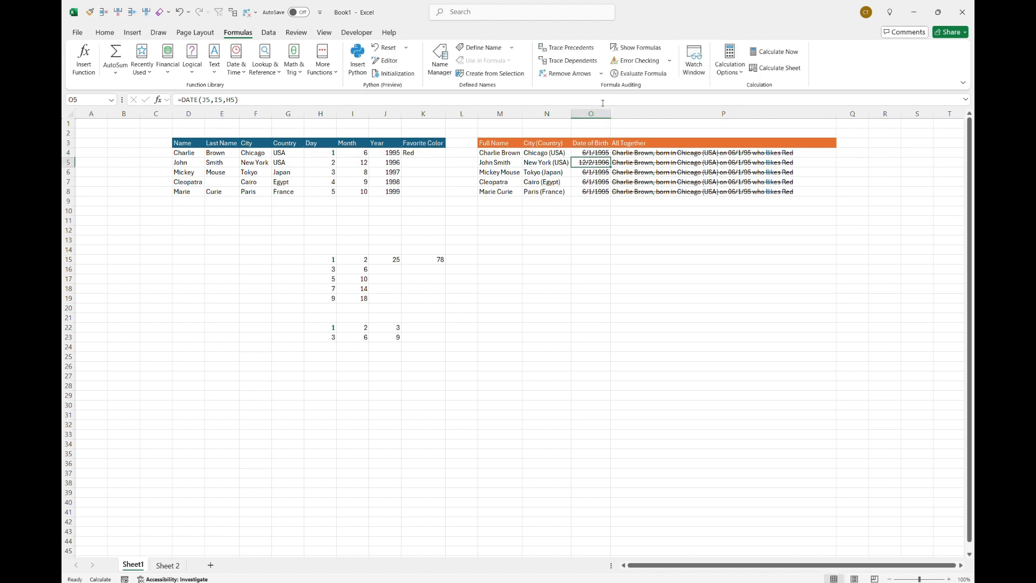
{"action": "left_click", "coordinate": [603, 103]}
{"action": "key", "text": "Return"}
{"action": "key", "text": "Up"}
- Set the Month in I5 to 1 and move across row 5 to its calculated cells
{"action": "left_click", "coordinate": [359, 164]}
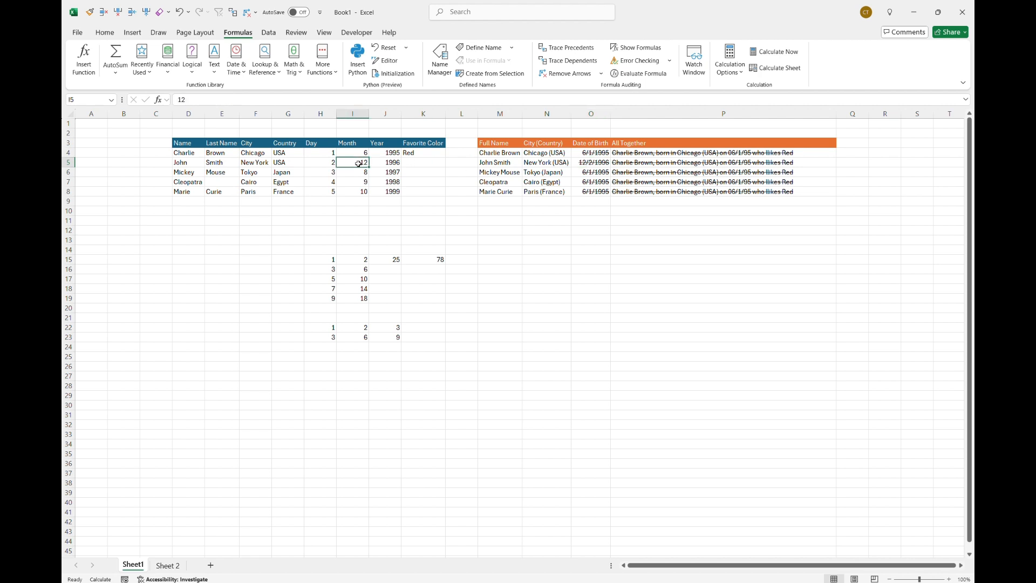
{"action": "type", "text": "1"}
{"action": "key", "text": "Return"}
{"action": "key", "text": "Up"}
{"action": "key", "text": "Right"}
{"action": "key", "text": "Right"}
{"action": "key", "text": "Right"}
{"action": "key", "text": "Right"}
{"action": "key", "text": "Right"}
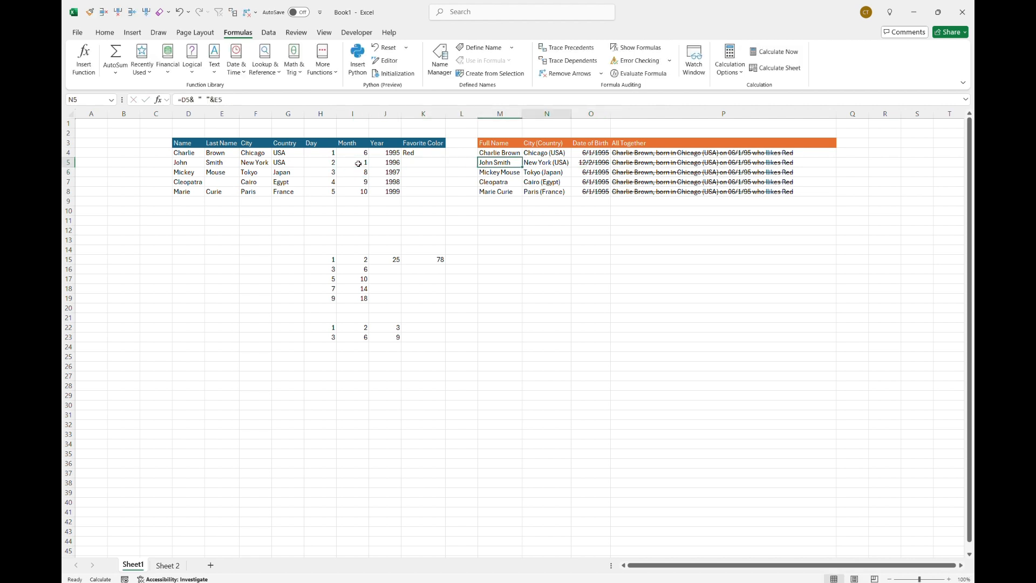
- Recalculate the Date of Birth in O5 by re-entering its existing formula, and switch the calculation mode to Automatic
{"action": "key", "text": "Right"}
{"action": "left_click", "coordinate": [296, 102]}
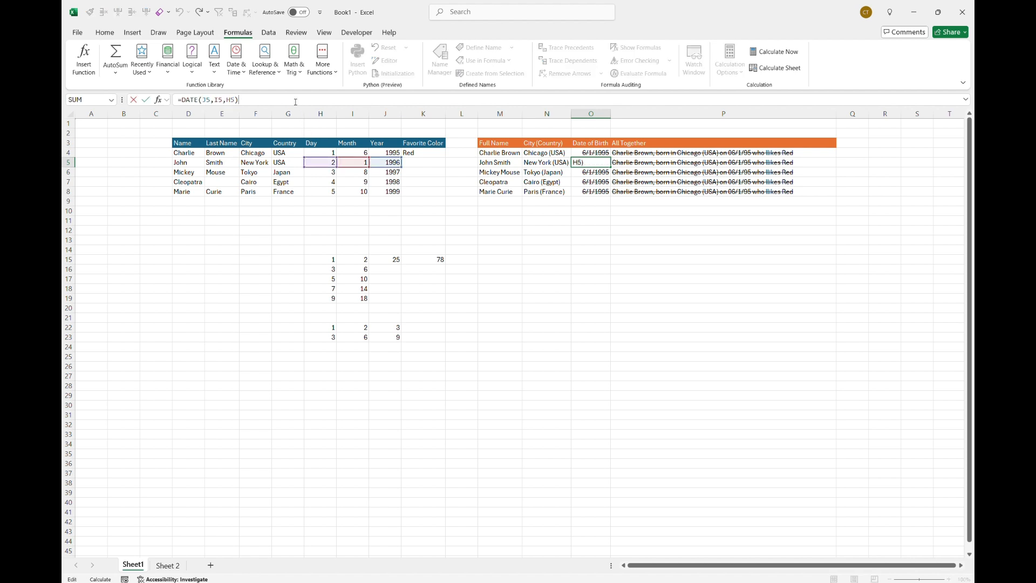
{"action": "key", "text": "Return"}
{"action": "key", "text": "Up"}
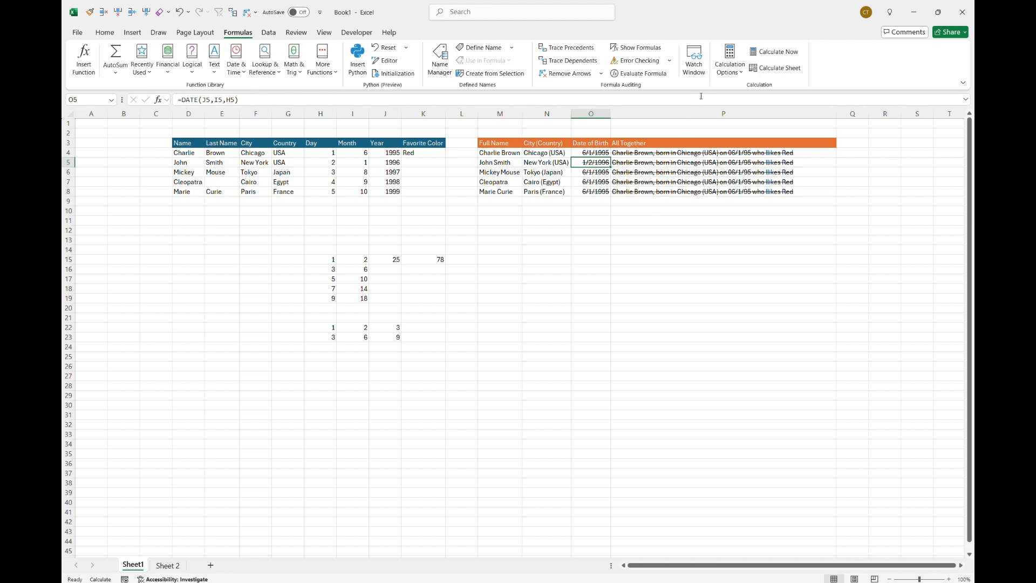
{"action": "left_click", "coordinate": [729, 67]}
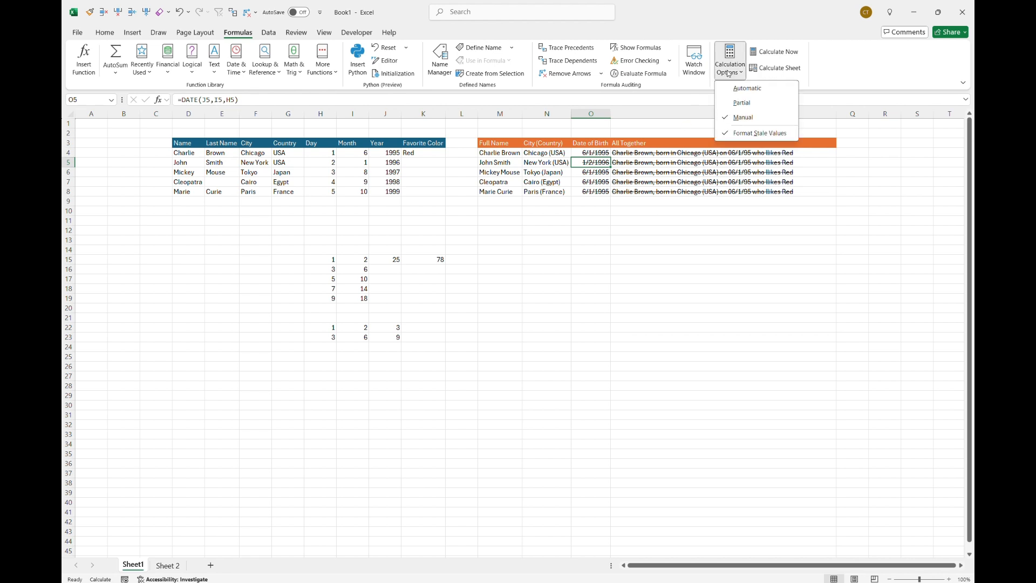
{"action": "left_click", "coordinate": [748, 89]}
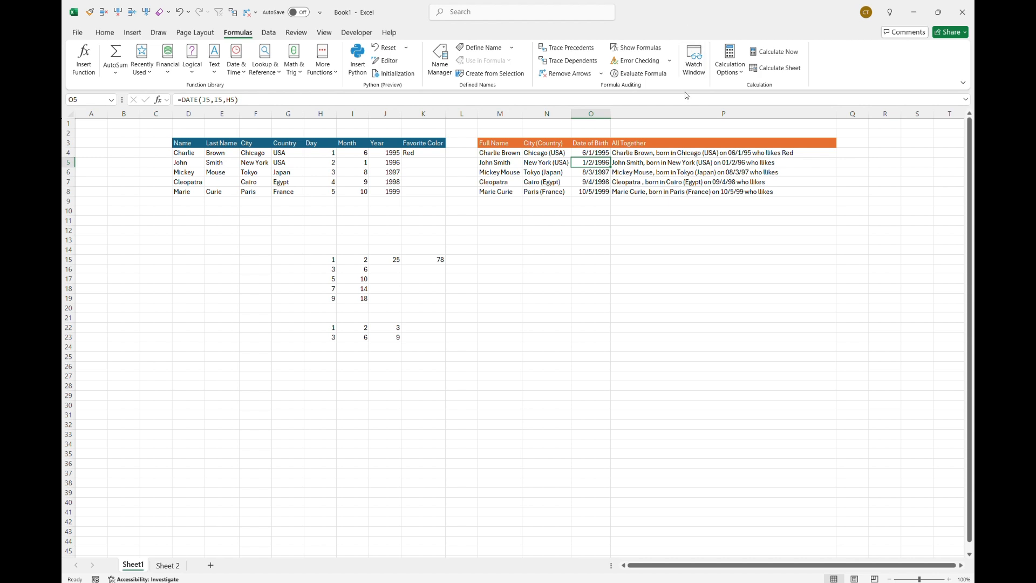
- Examine the All Together formulas in P5 and P4, including the cell references and the TEXT function's arguments
{"action": "key", "text": "Right"}
{"action": "key", "text": "F2"}
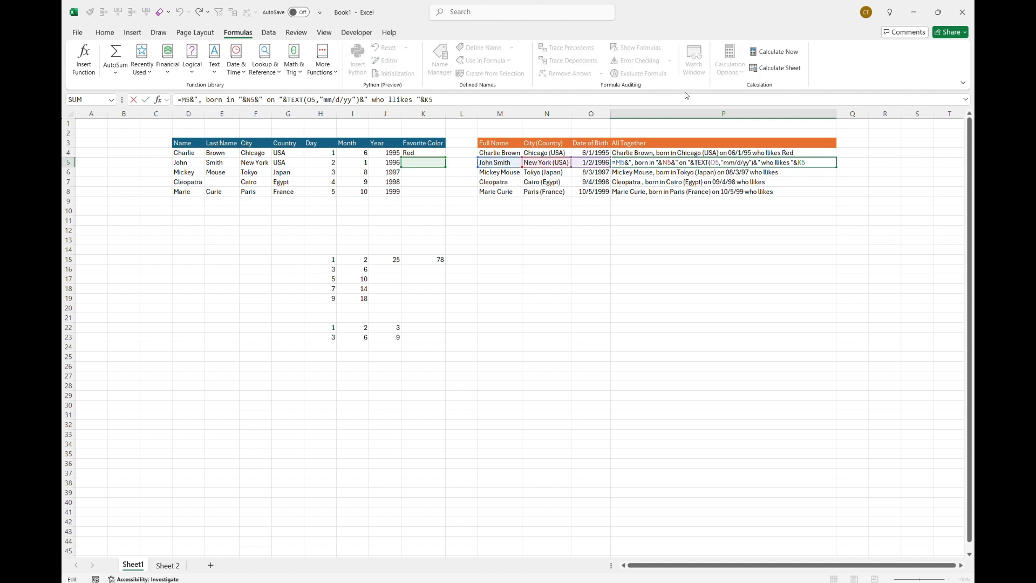
{"action": "key", "text": "Escape"}
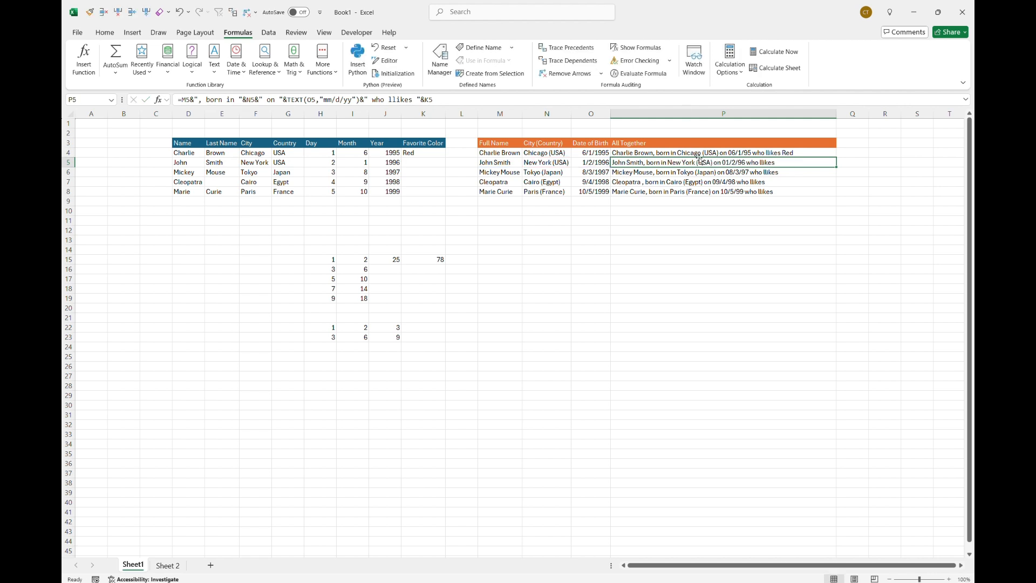
{"action": "key", "text": "Up"}
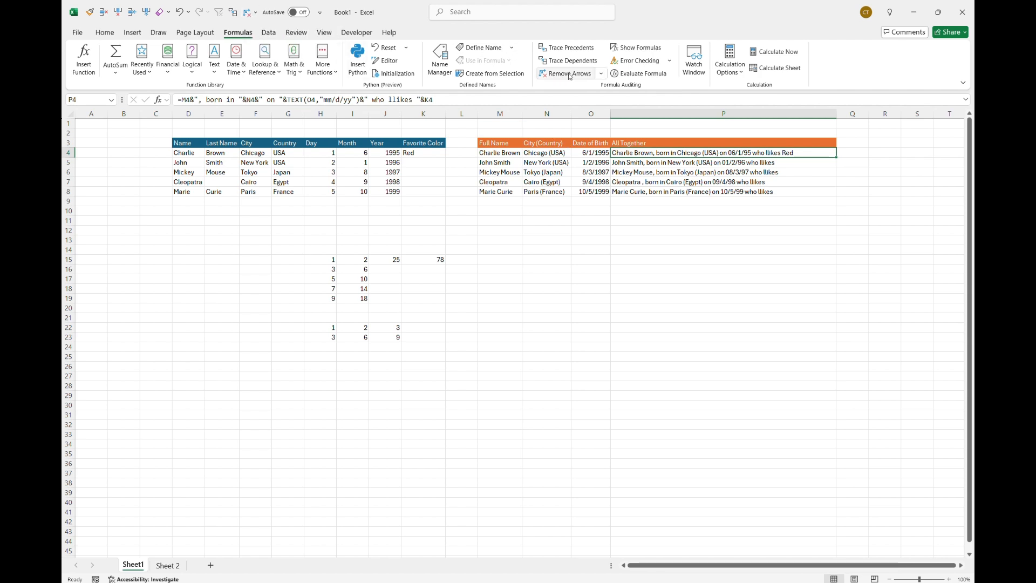
{"action": "left_click", "coordinate": [327, 100]}
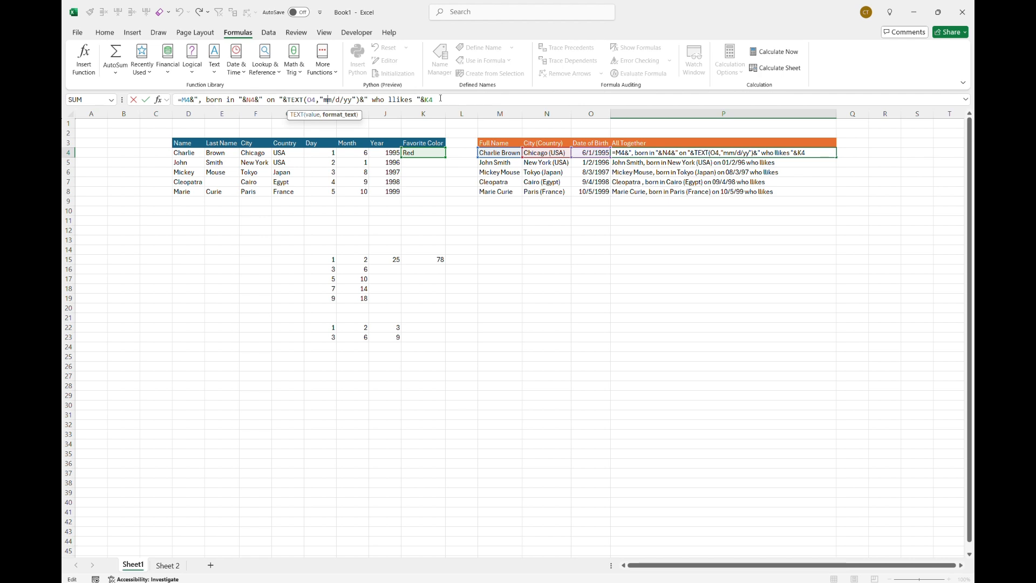
{"action": "key", "text": "ctrl+Return"}
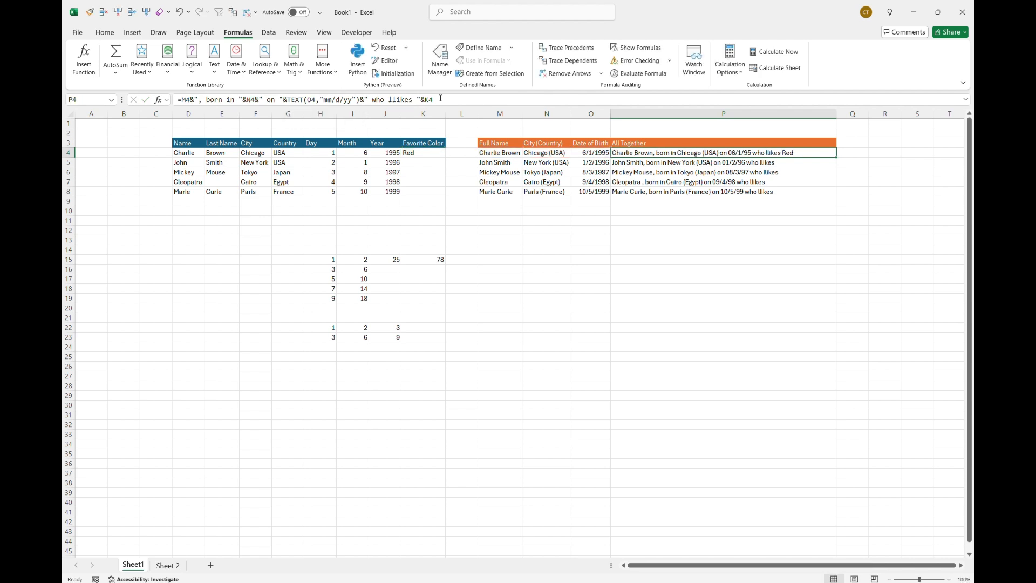
{"action": "left_click", "coordinate": [441, 98]}
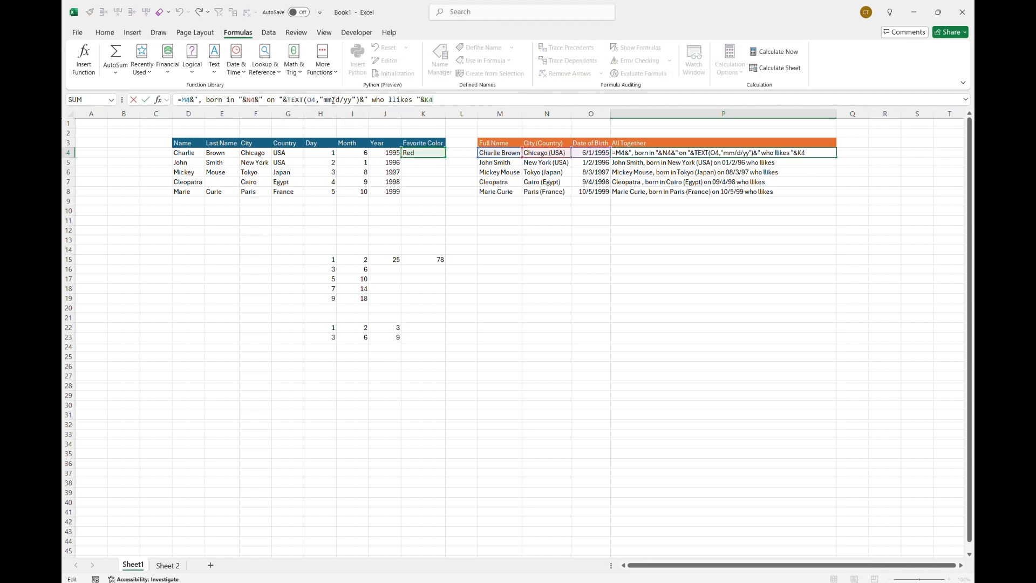
{"action": "left_click", "coordinate": [296, 99]}
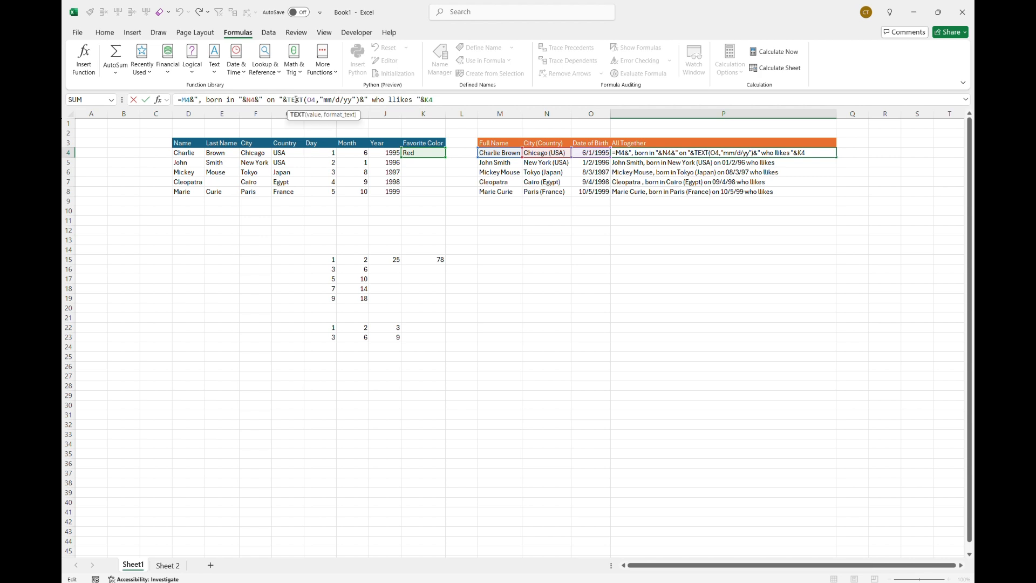
{"action": "key", "text": "Escape"}
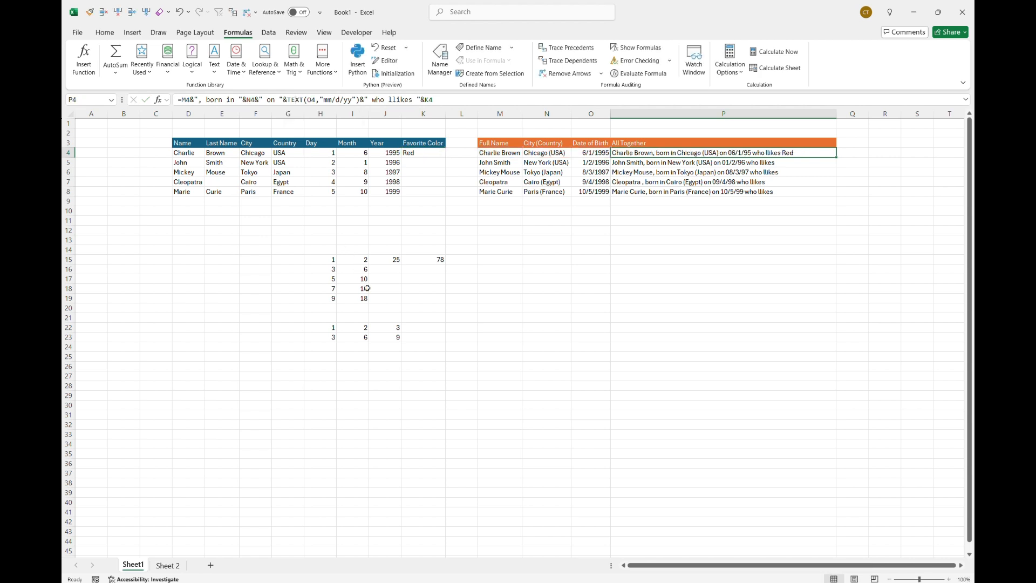
- Open the formula in K15 and highlight the sum range and criteria range of its SUMIFS function
{"action": "left_click", "coordinate": [434, 261]}
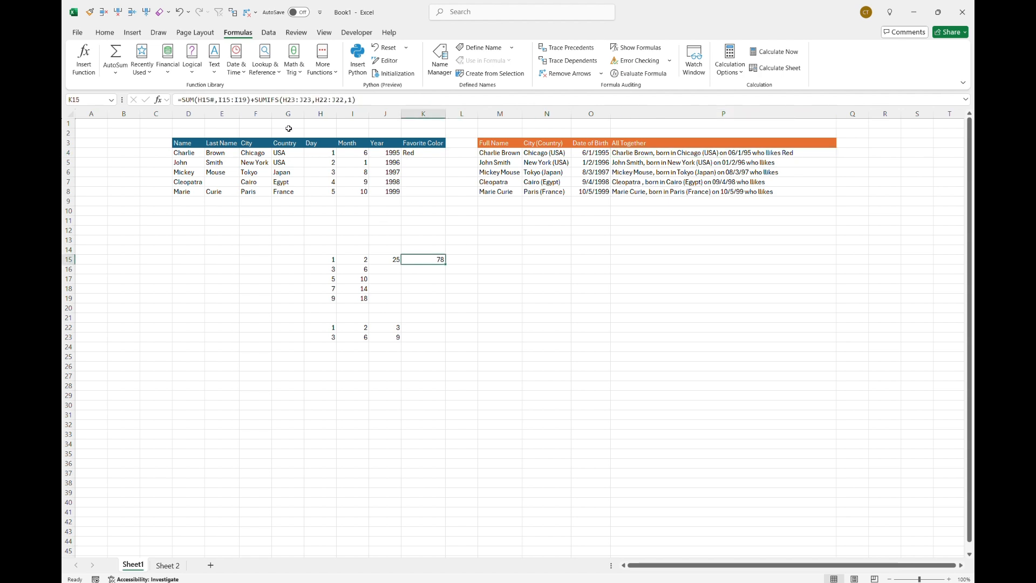
{"action": "left_click", "coordinate": [266, 100]}
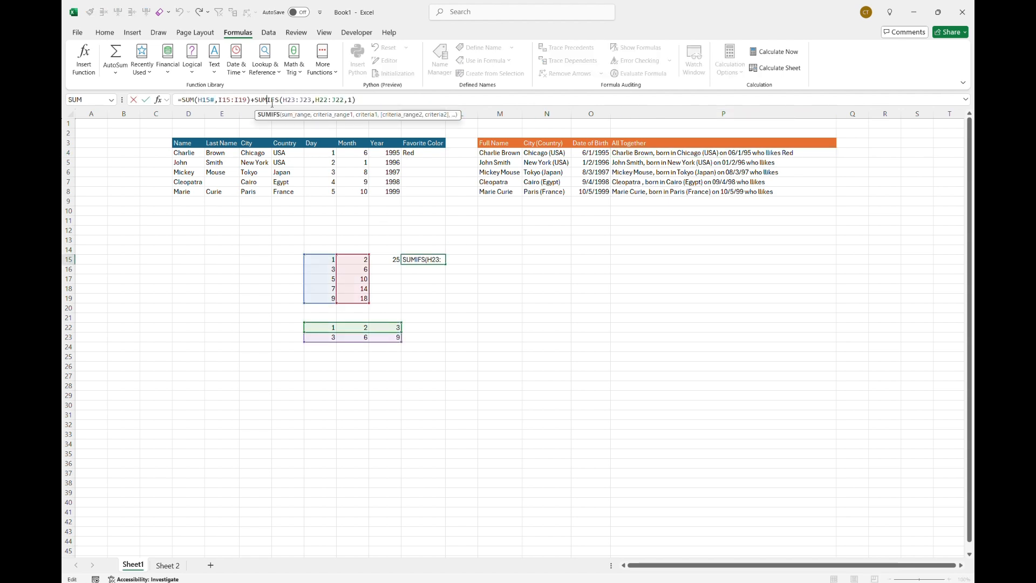
{"action": "left_click", "coordinate": [297, 120]}
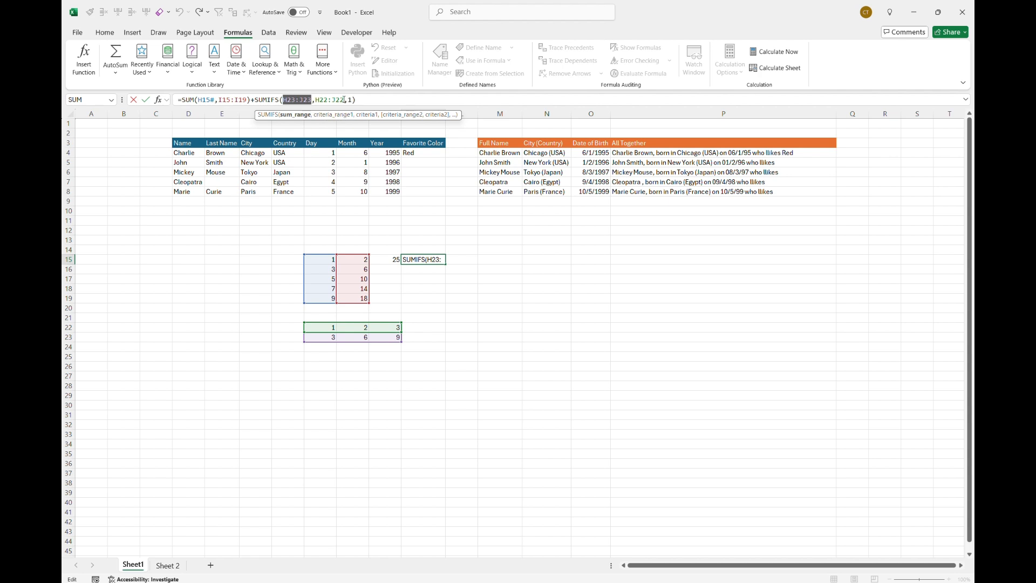
{"action": "left_click_drag", "start_coordinate": [344, 100], "coordinate": [315, 100]}
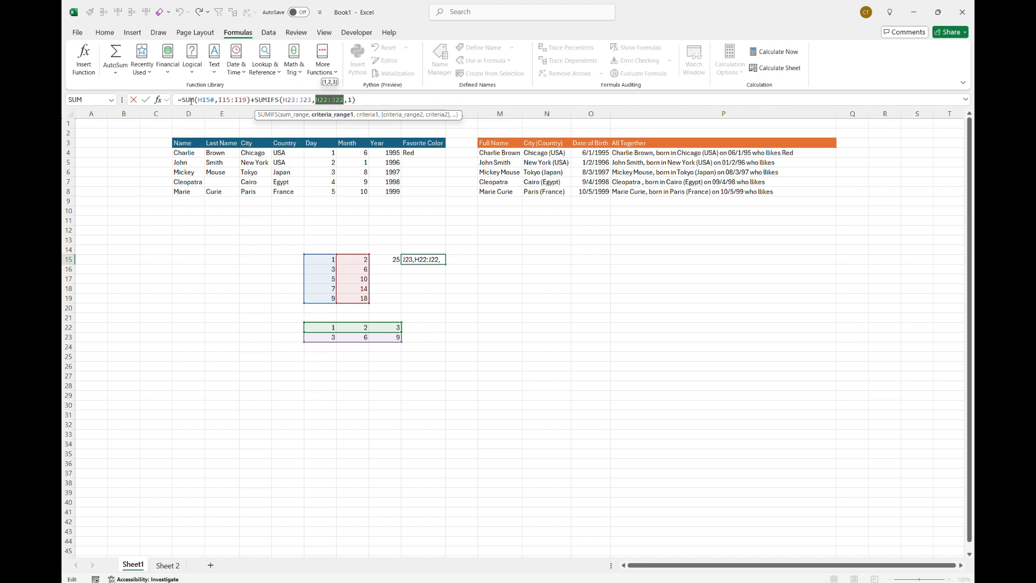
- Highlight both SUM arguments and the three SUMIFS arguments in K15's formula one by one, then leave the cell
{"action": "left_click", "coordinate": [191, 101]}
{"action": "left_click", "coordinate": [213, 115]}
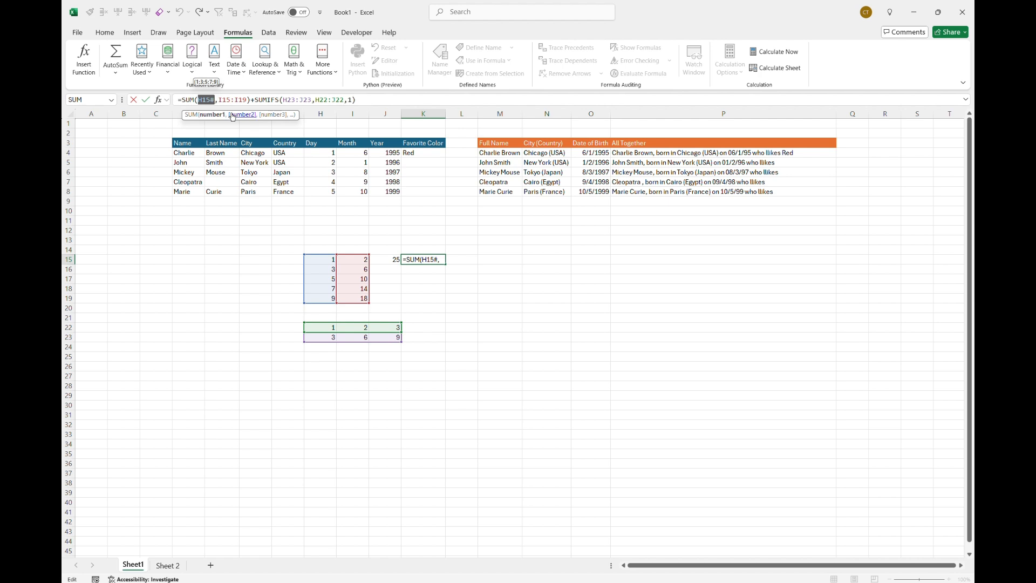
{"action": "left_click", "coordinate": [233, 116]}
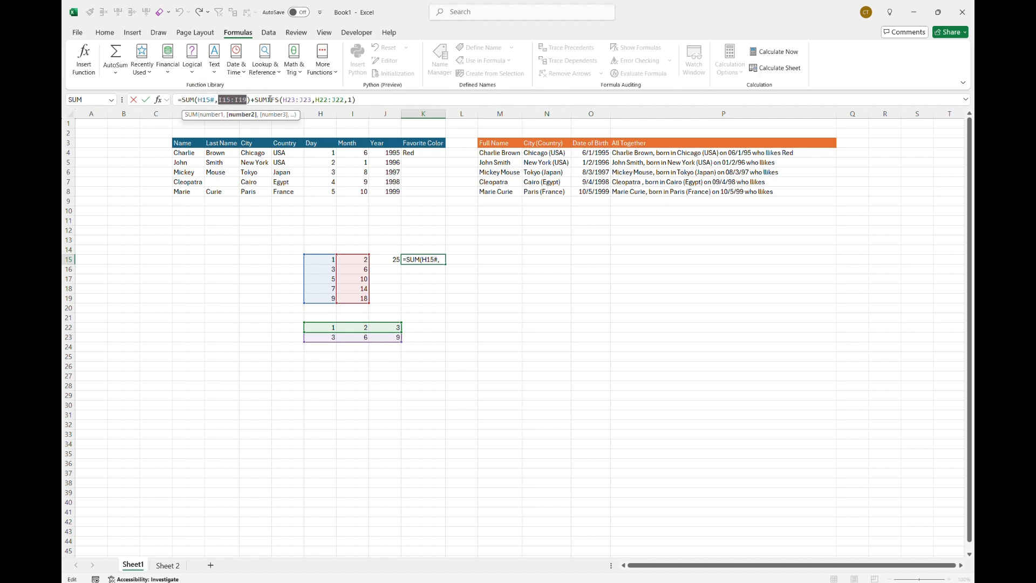
{"action": "left_click", "coordinate": [270, 100]}
{"action": "left_click", "coordinate": [295, 115]}
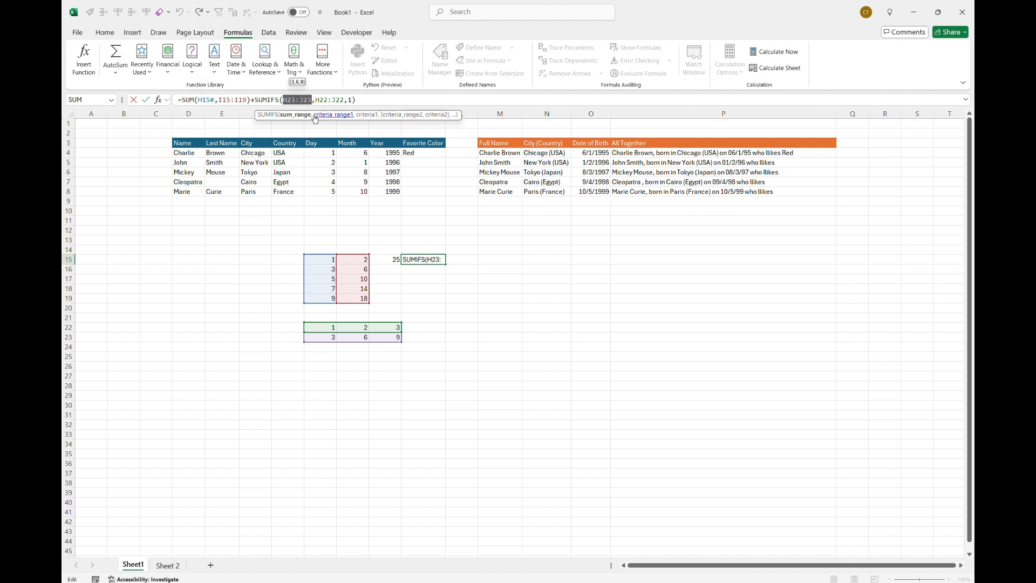
{"action": "left_click", "coordinate": [317, 116]}
{"action": "left_click", "coordinate": [370, 116]}
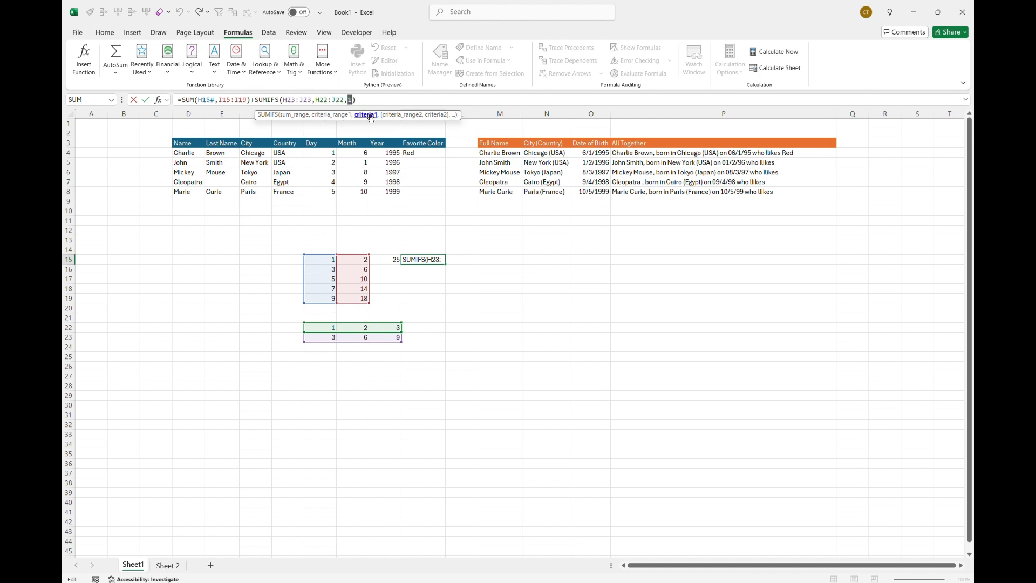
{"action": "key", "text": "ctrl+Return"}
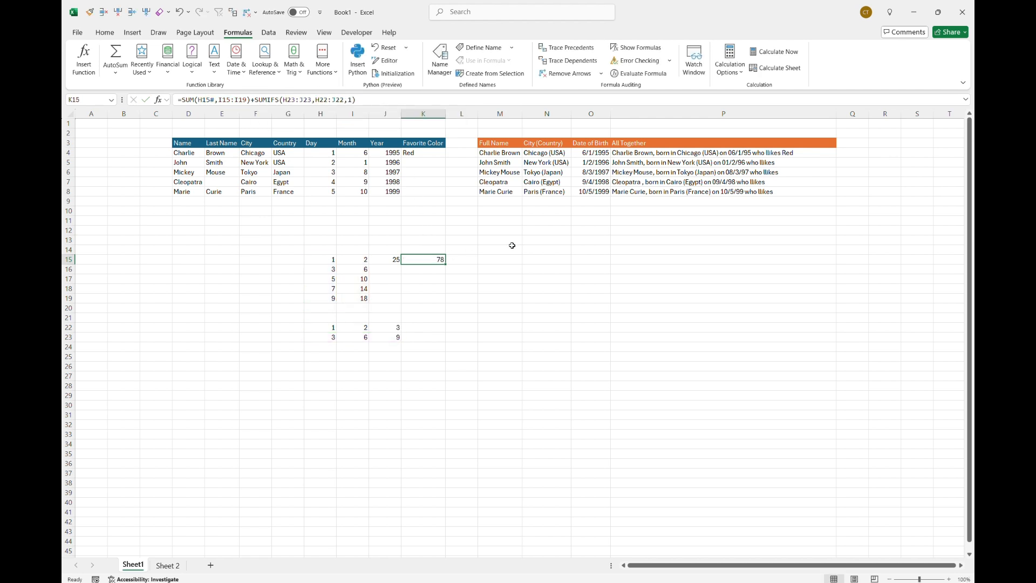
{"action": "left_click", "coordinate": [461, 231]}
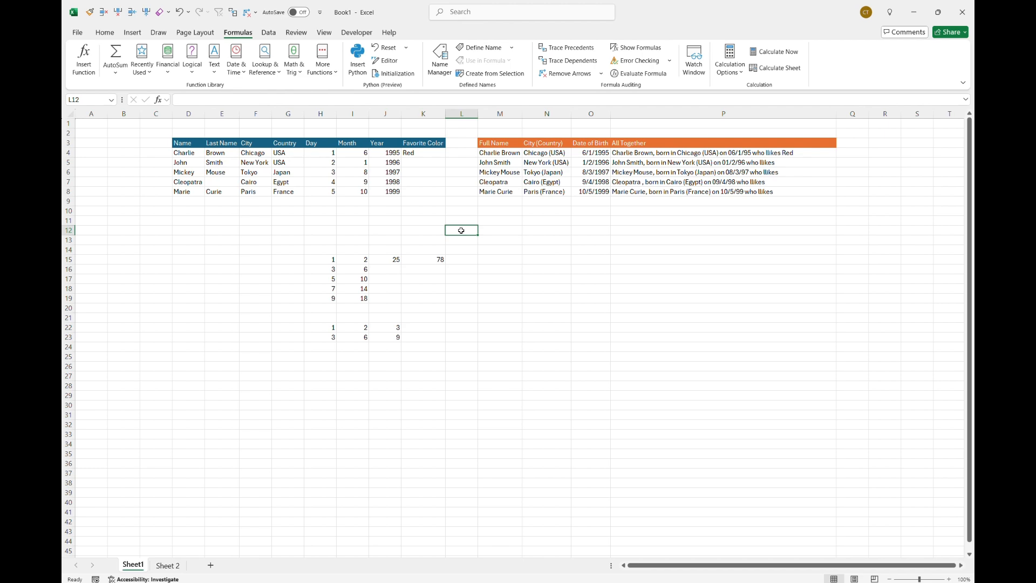
{"action": "left_click", "coordinate": [501, 230]}
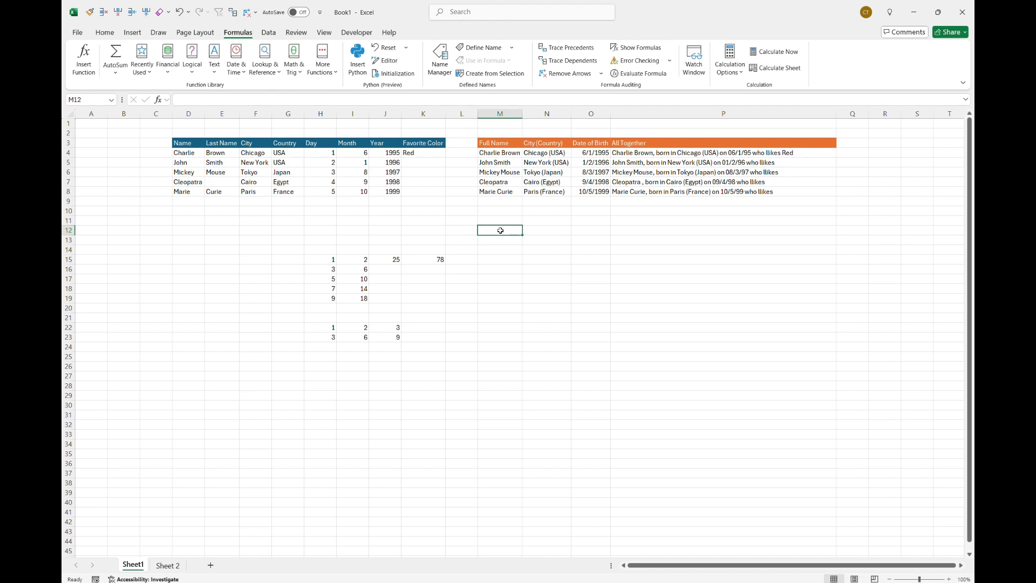